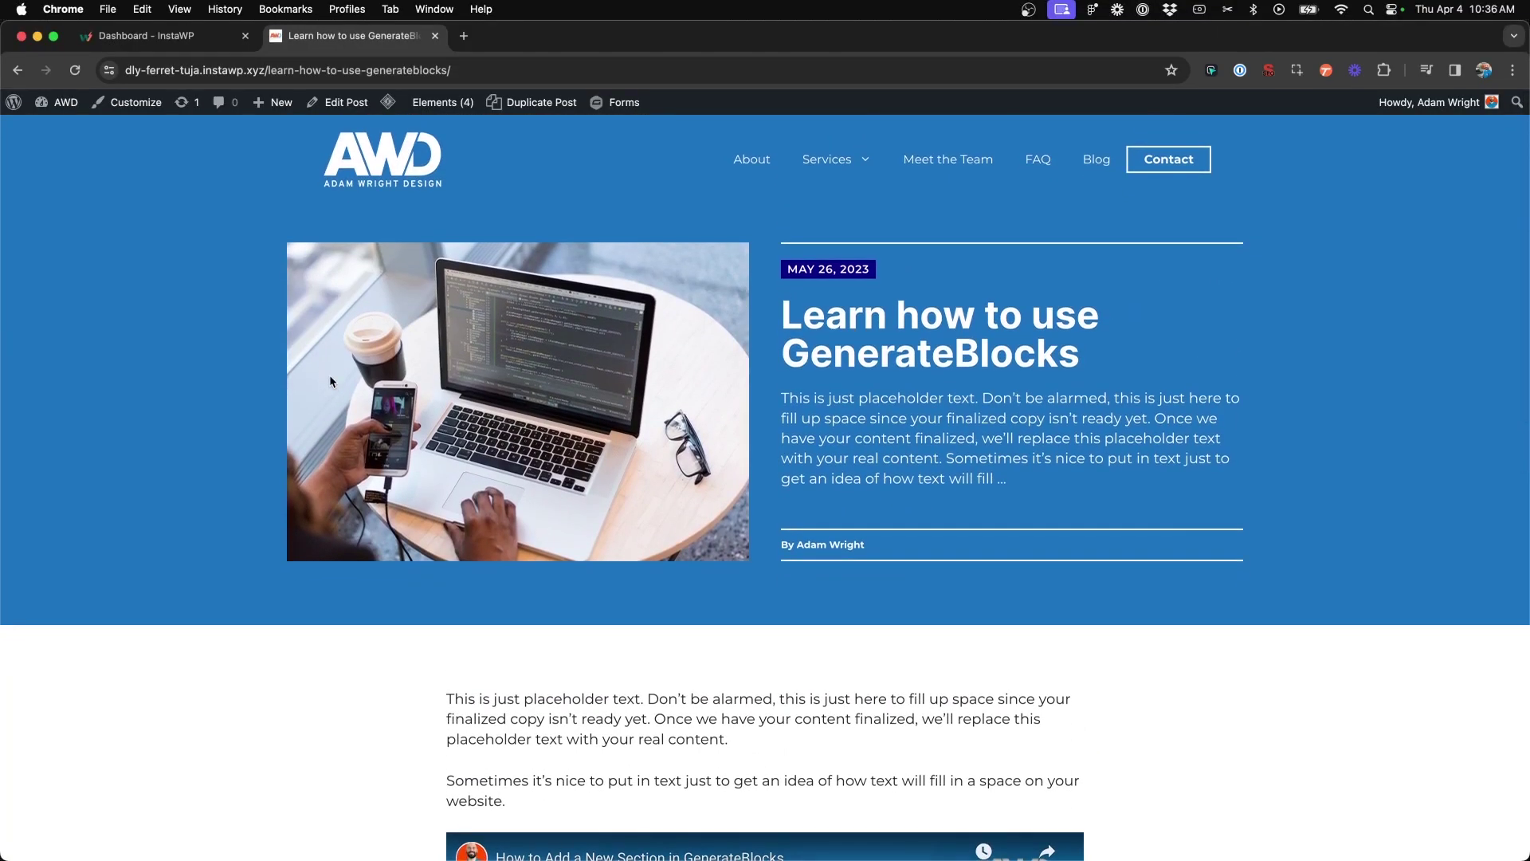
pyautogui.scroll(-10, 330, 381)
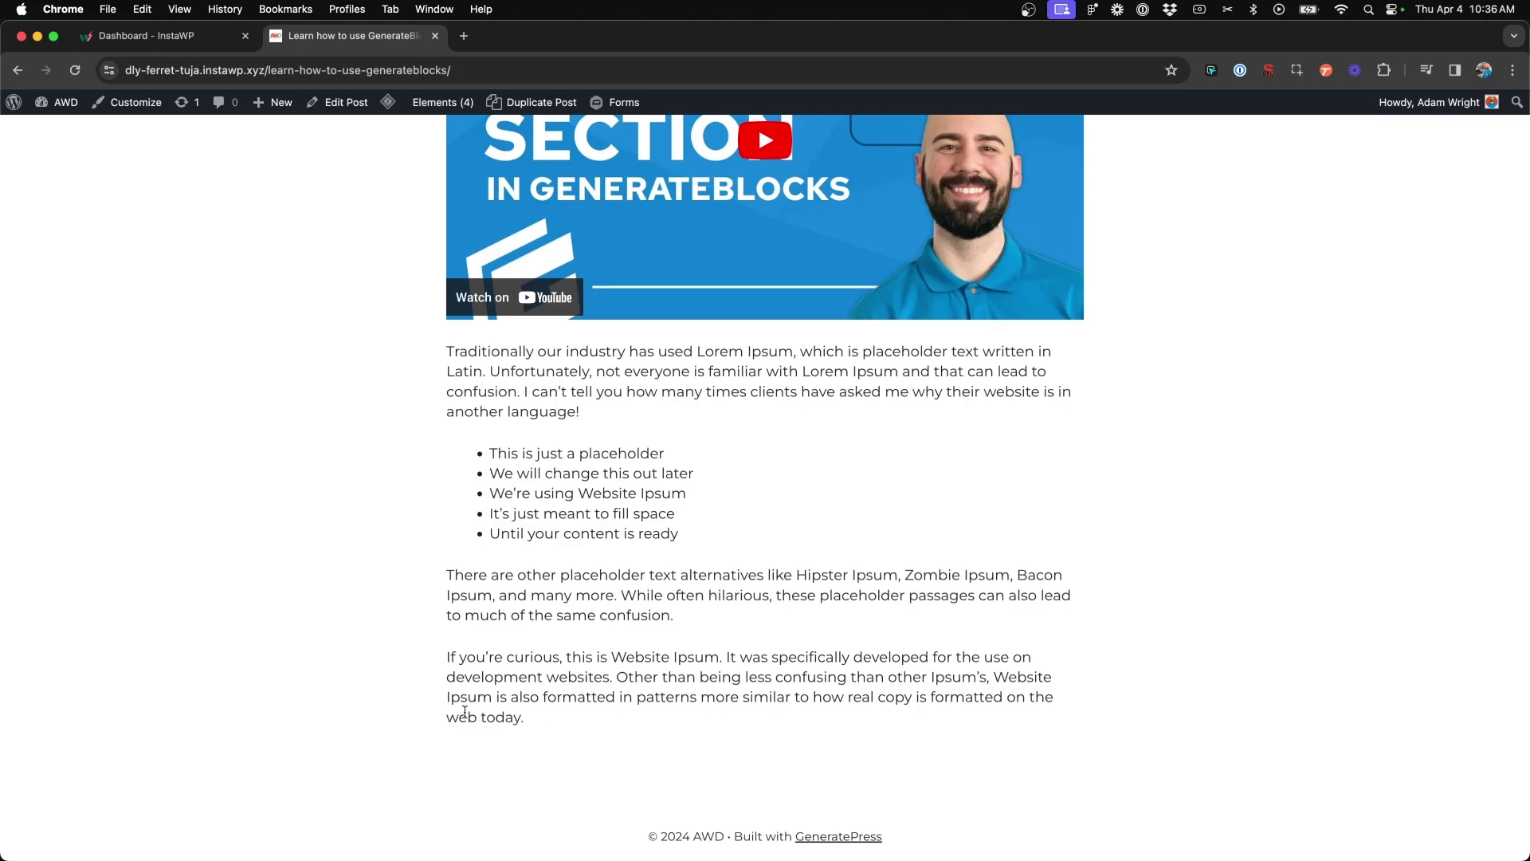
# Step: Open the site's admin dashboard in a new tab, placed ahead of the blog post tab
pyautogui.scroll(8, 390, 585)
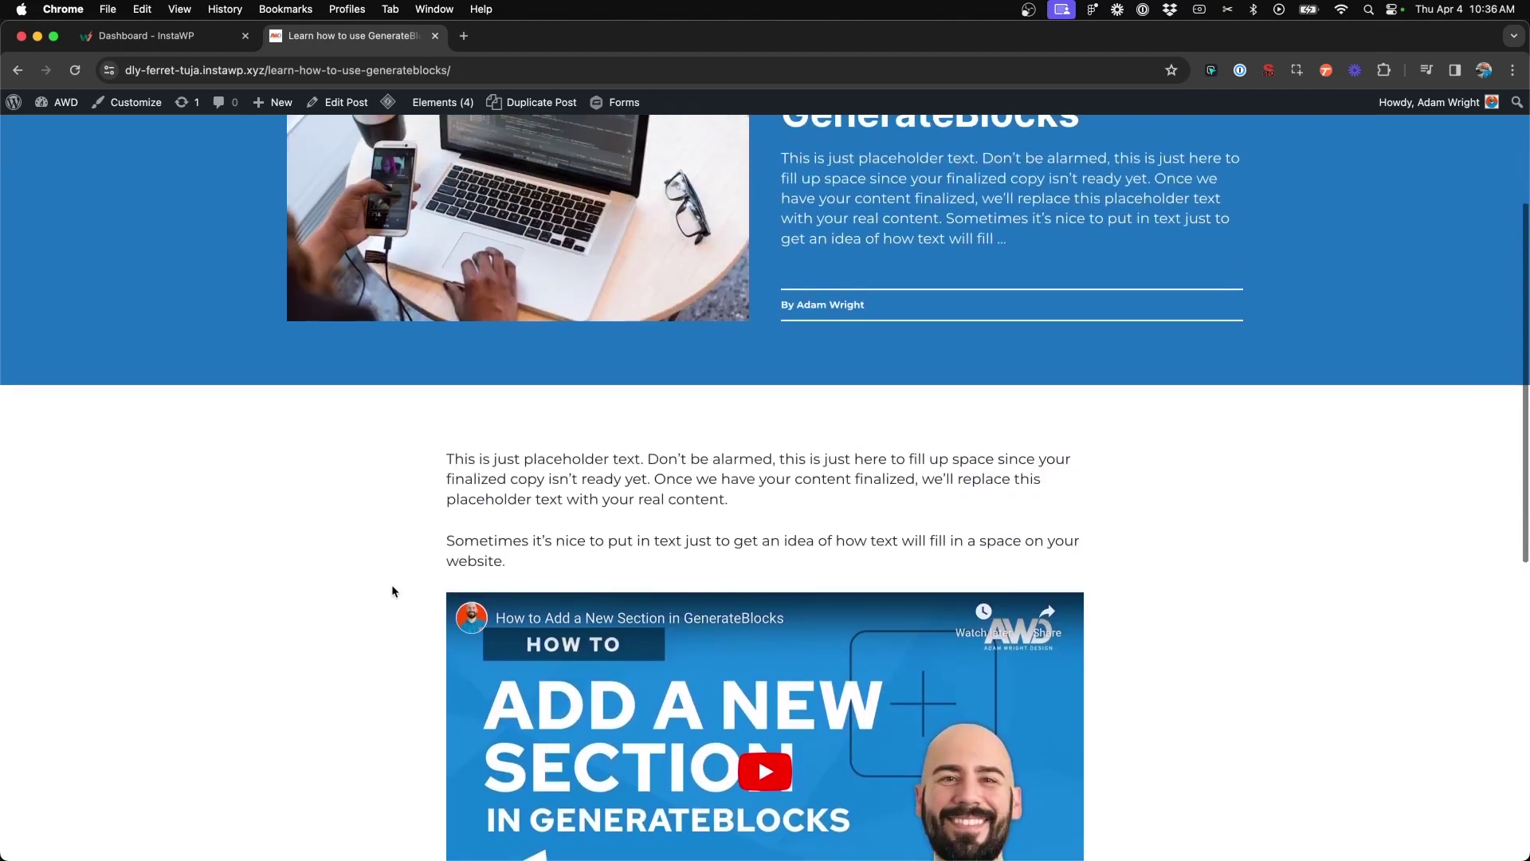
pyautogui.scroll(-3, 390, 585)
pyautogui.scroll(-5, 392, 592)
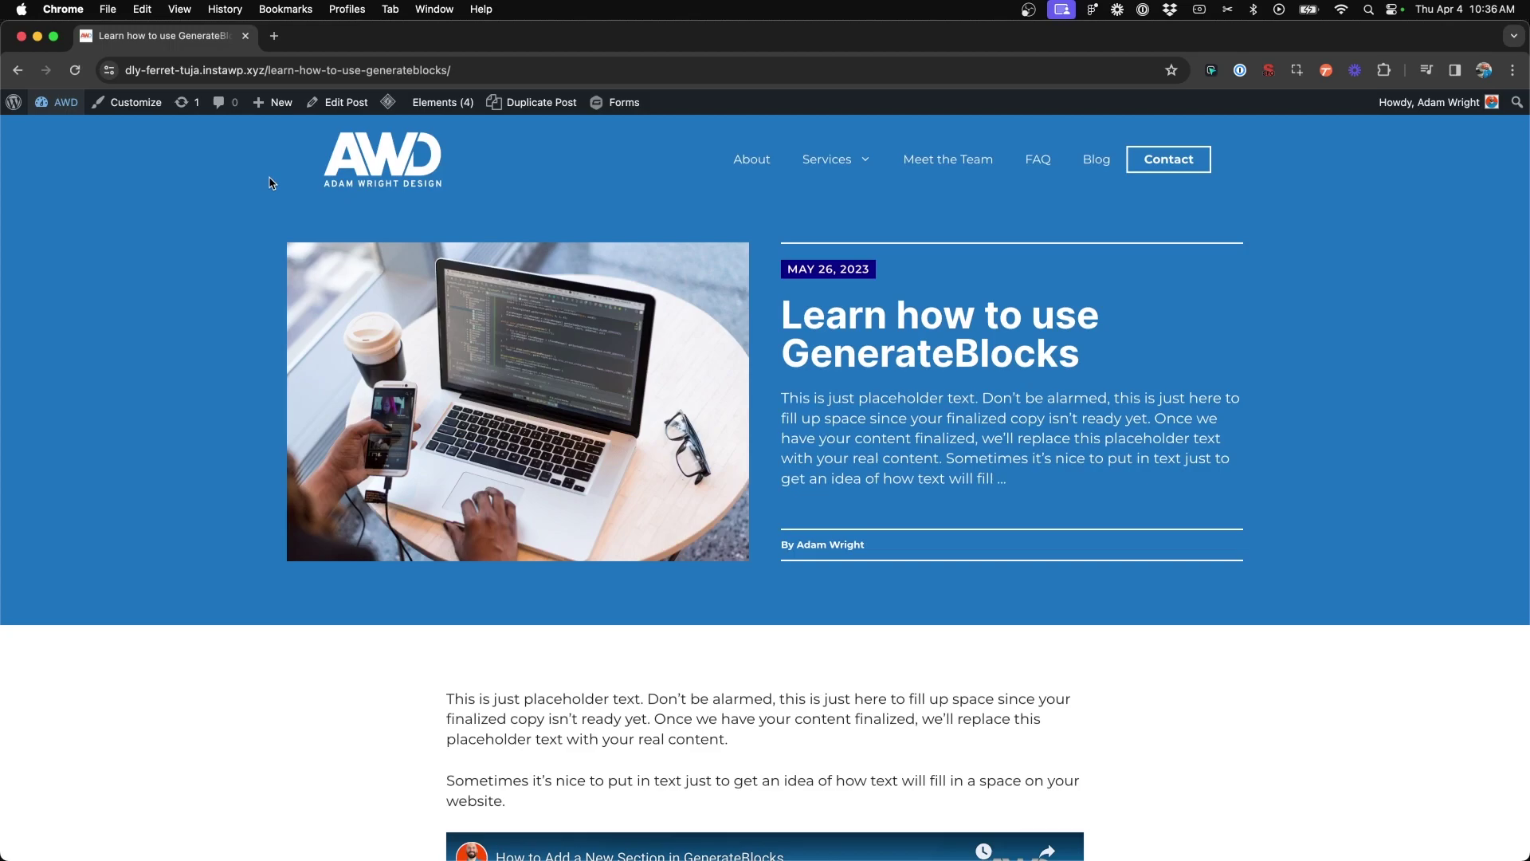
pyautogui.scroll(-10, 270, 183)
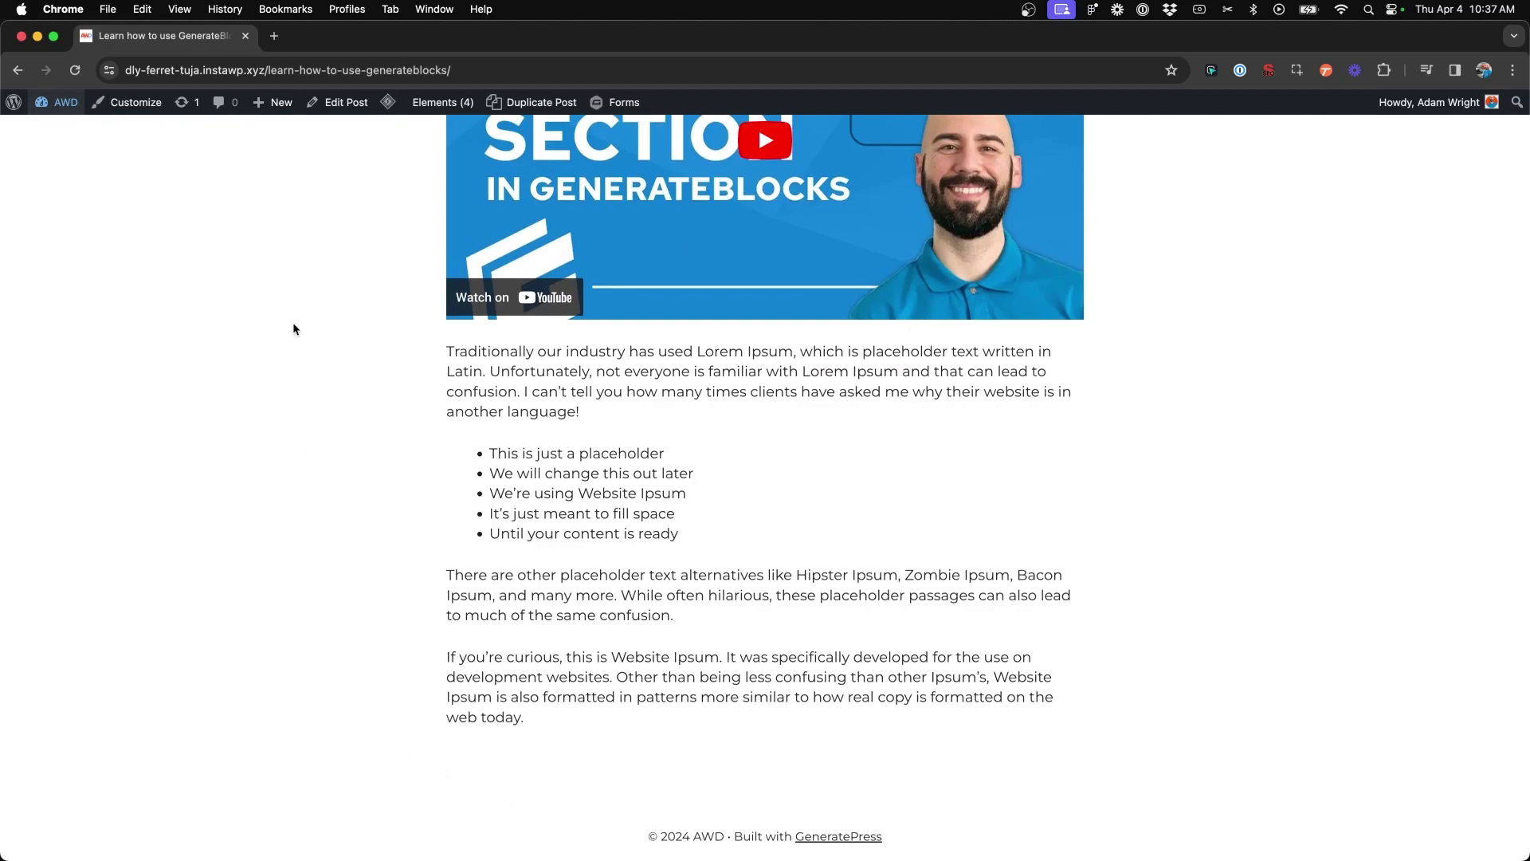
pyautogui.scroll(1, 294, 322)
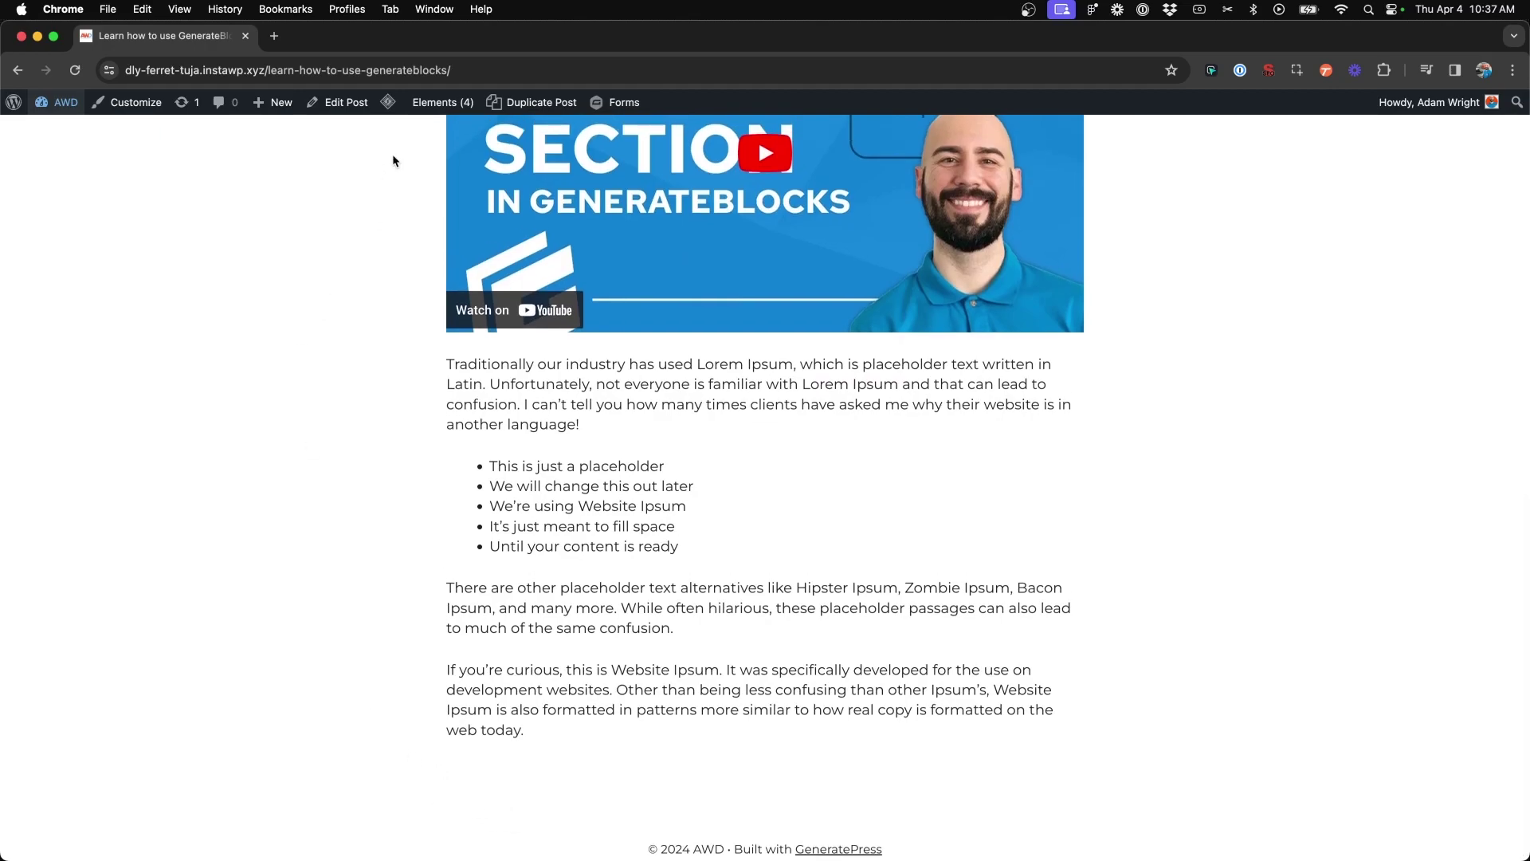
pyautogui.keyDown('super'); pyautogui.click(56, 102); pyautogui.keyUp('super')
pyautogui.moveTo(351, 36); pyautogui.dragTo(175, 39)
# Step: Create a new Block element in Appearance > Elements titled 'Related Posts Loop'
pyautogui.moveTo(75, 403)
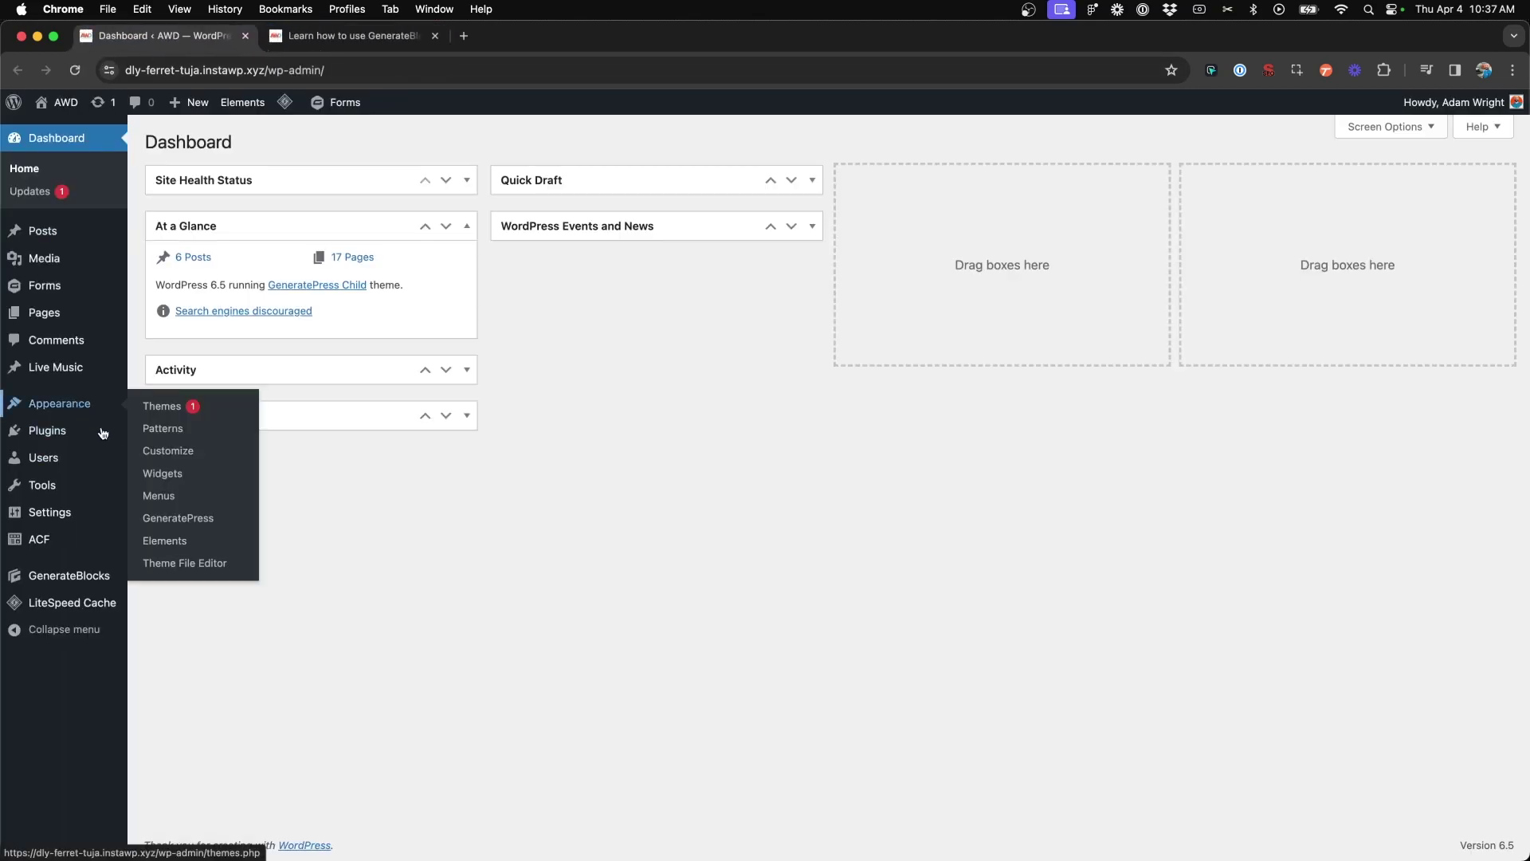
pyautogui.click(185, 548)
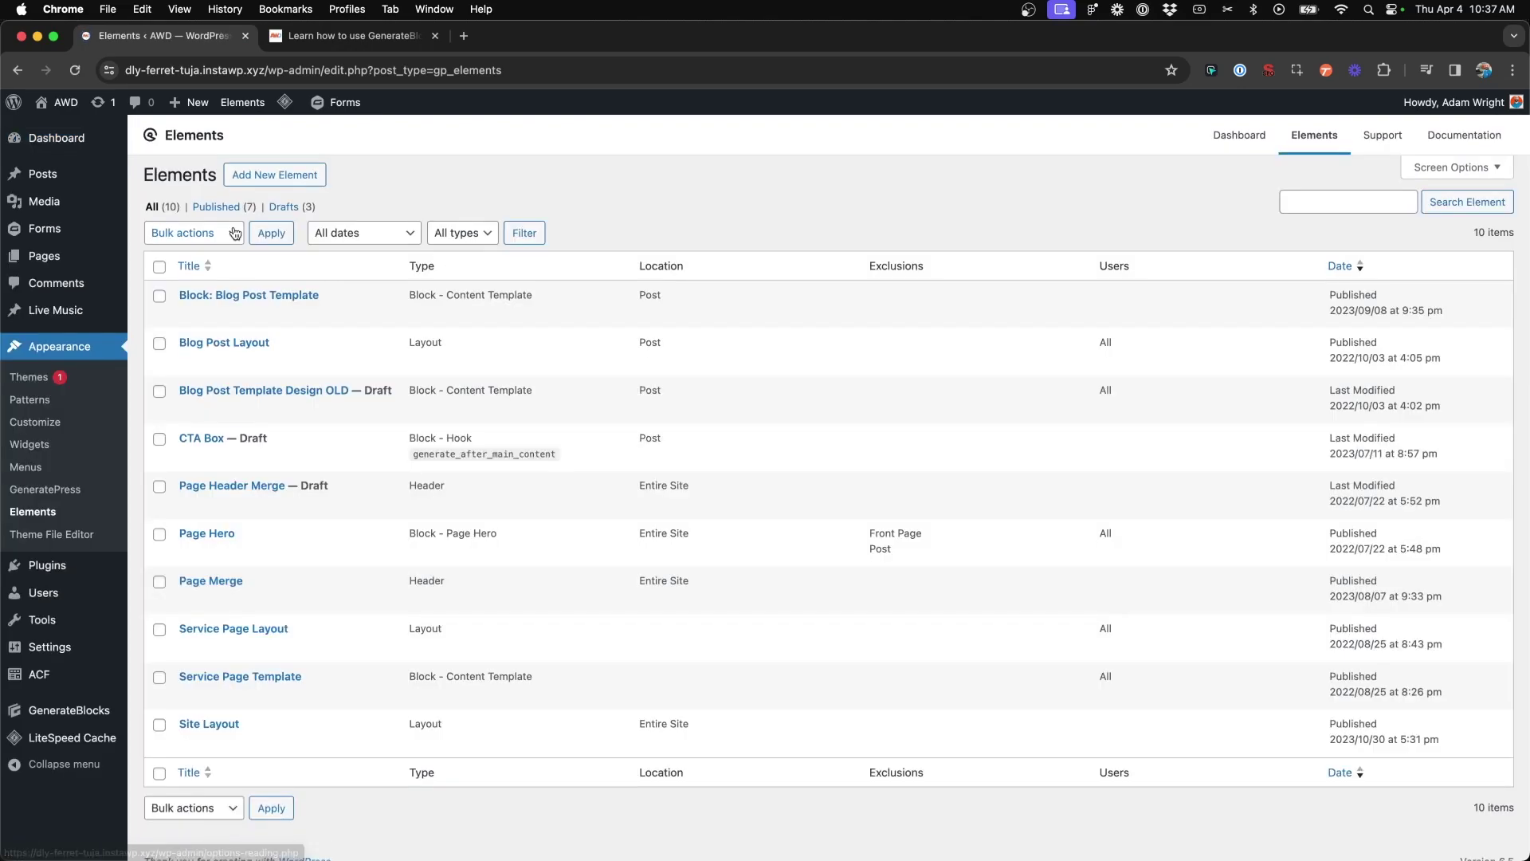
pyautogui.click(274, 175)
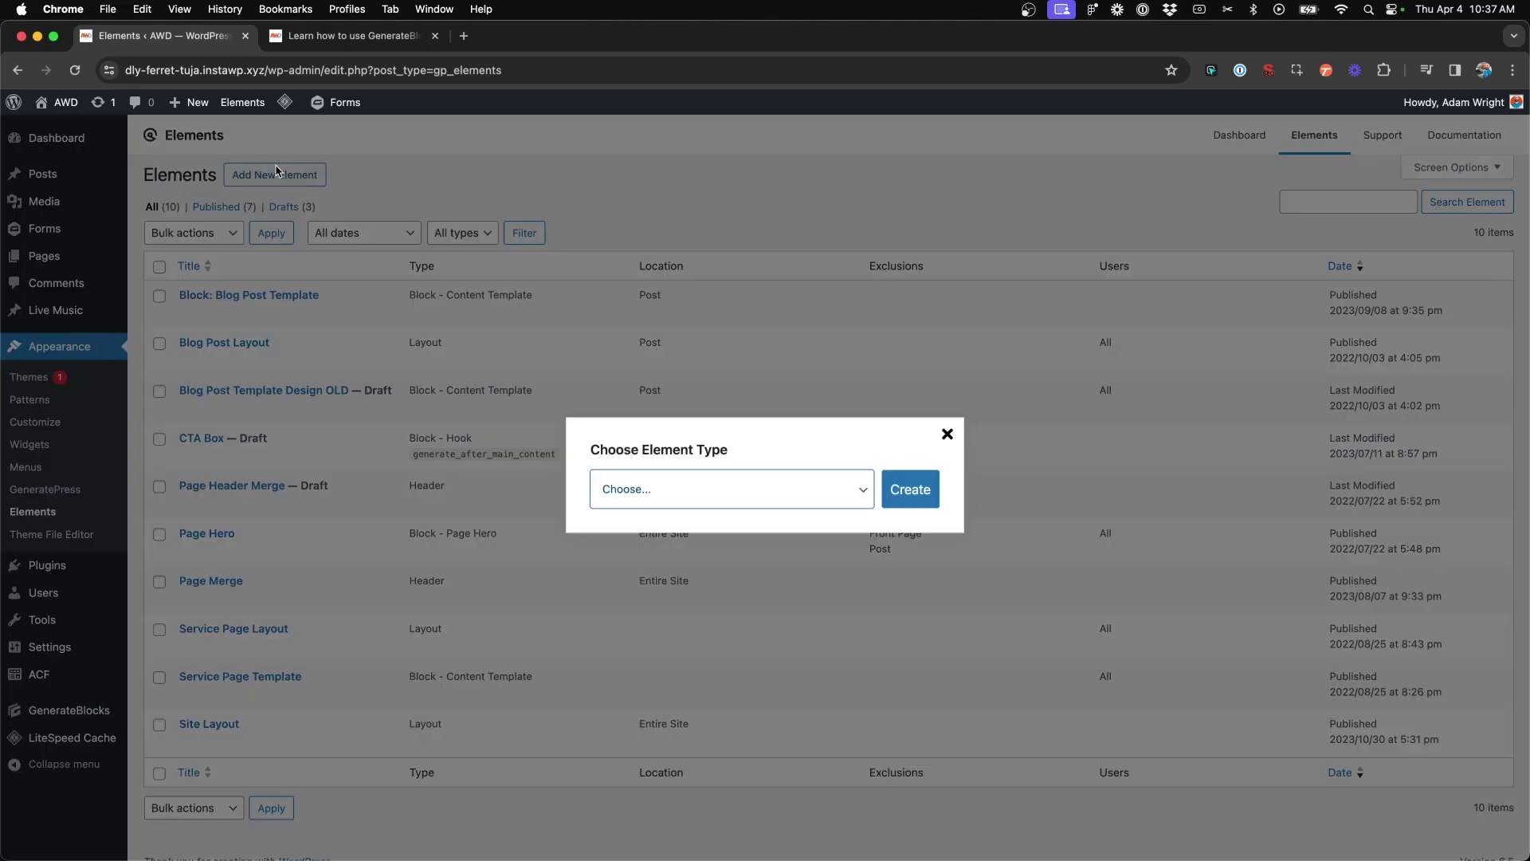
pyautogui.click(677, 495)
pyautogui.click(677, 510)
pyautogui.click(913, 490)
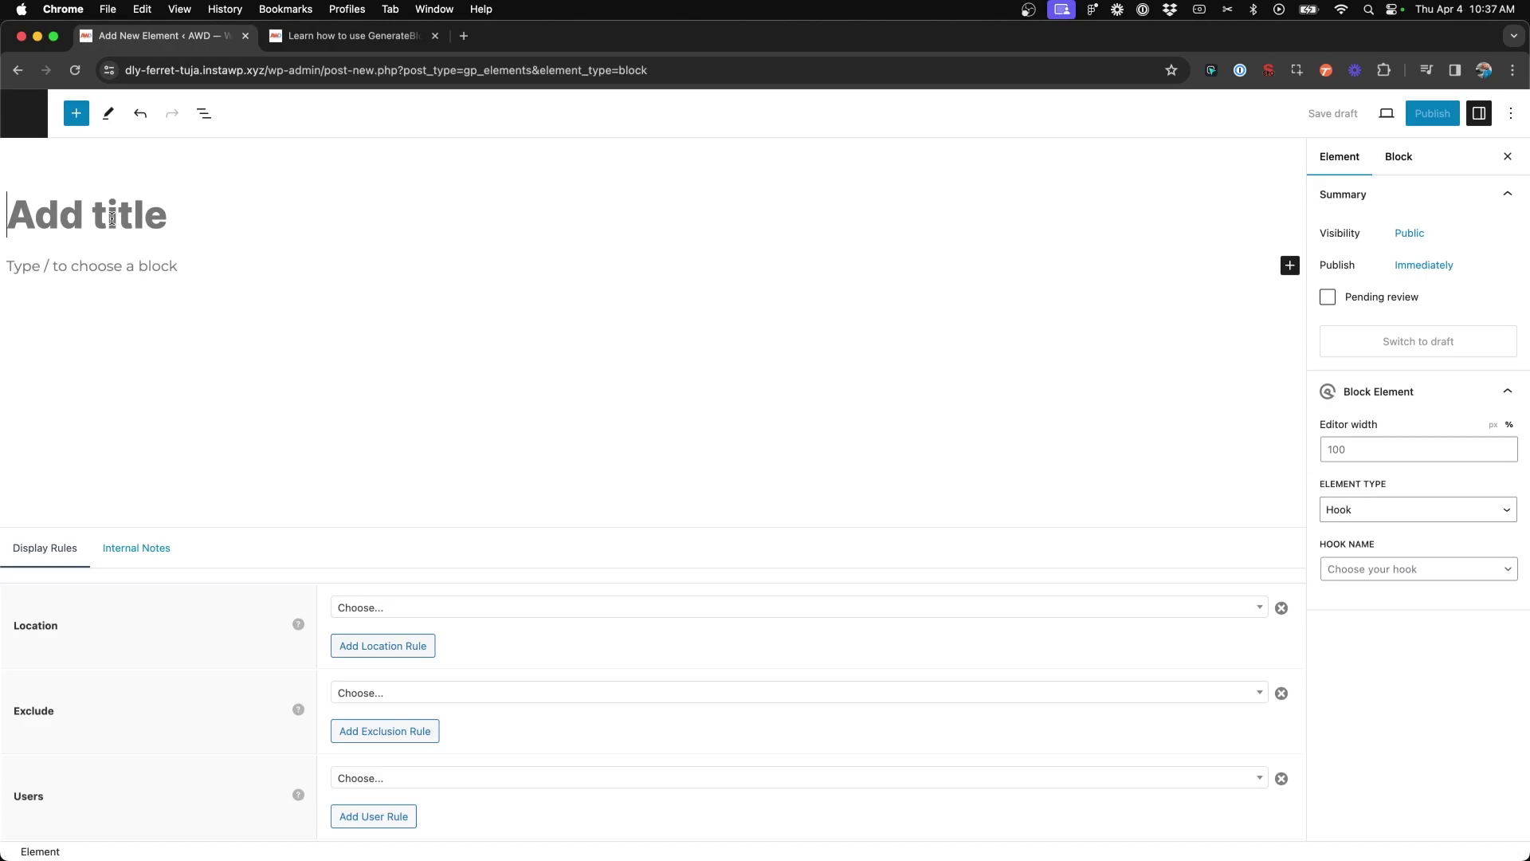
pyautogui.write('Related Posts ')
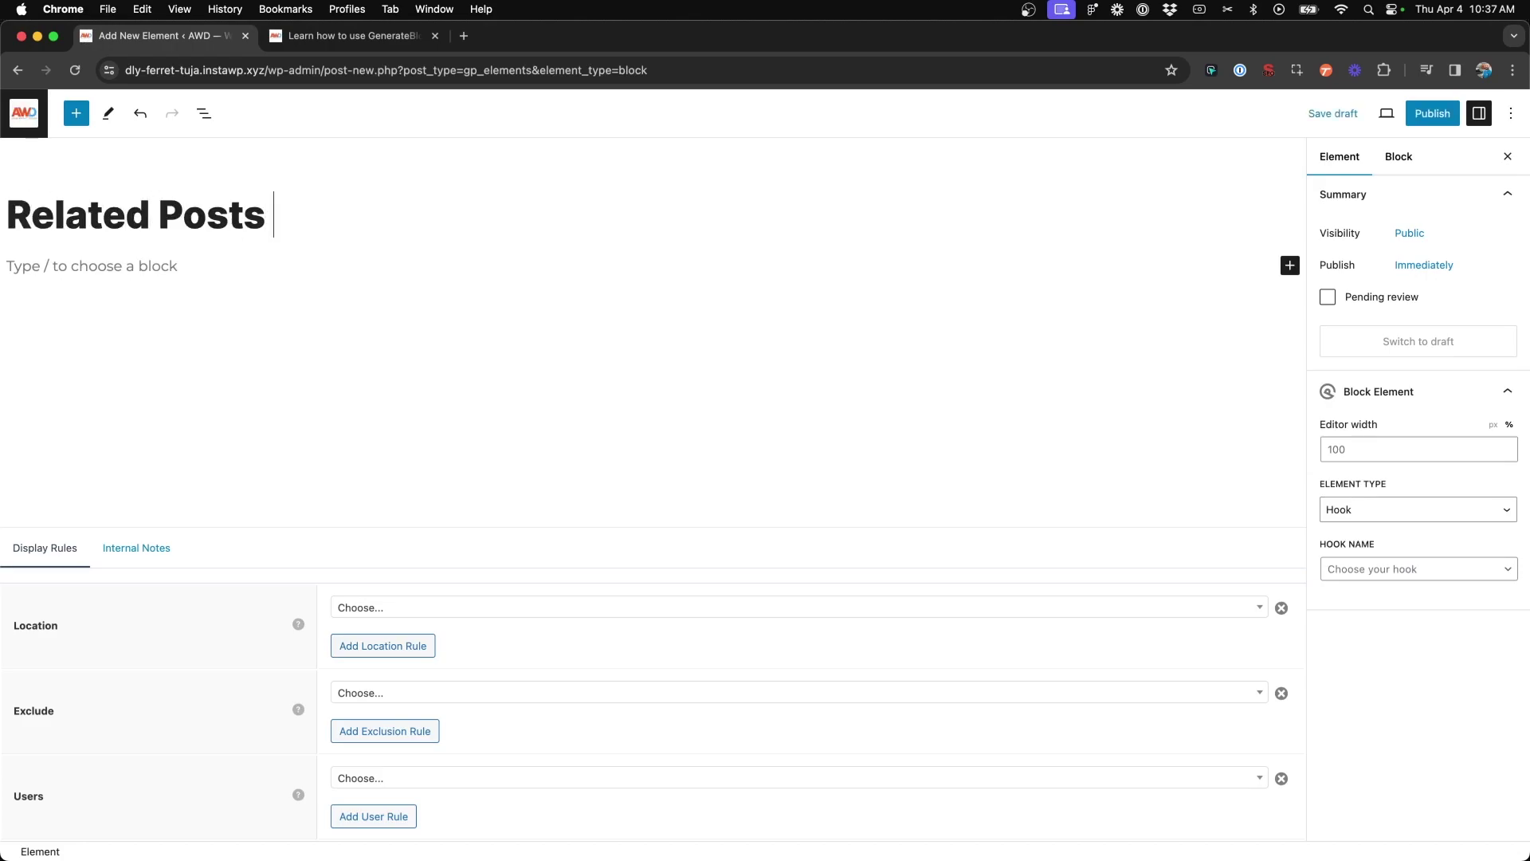
pyautogui.write('Loop')
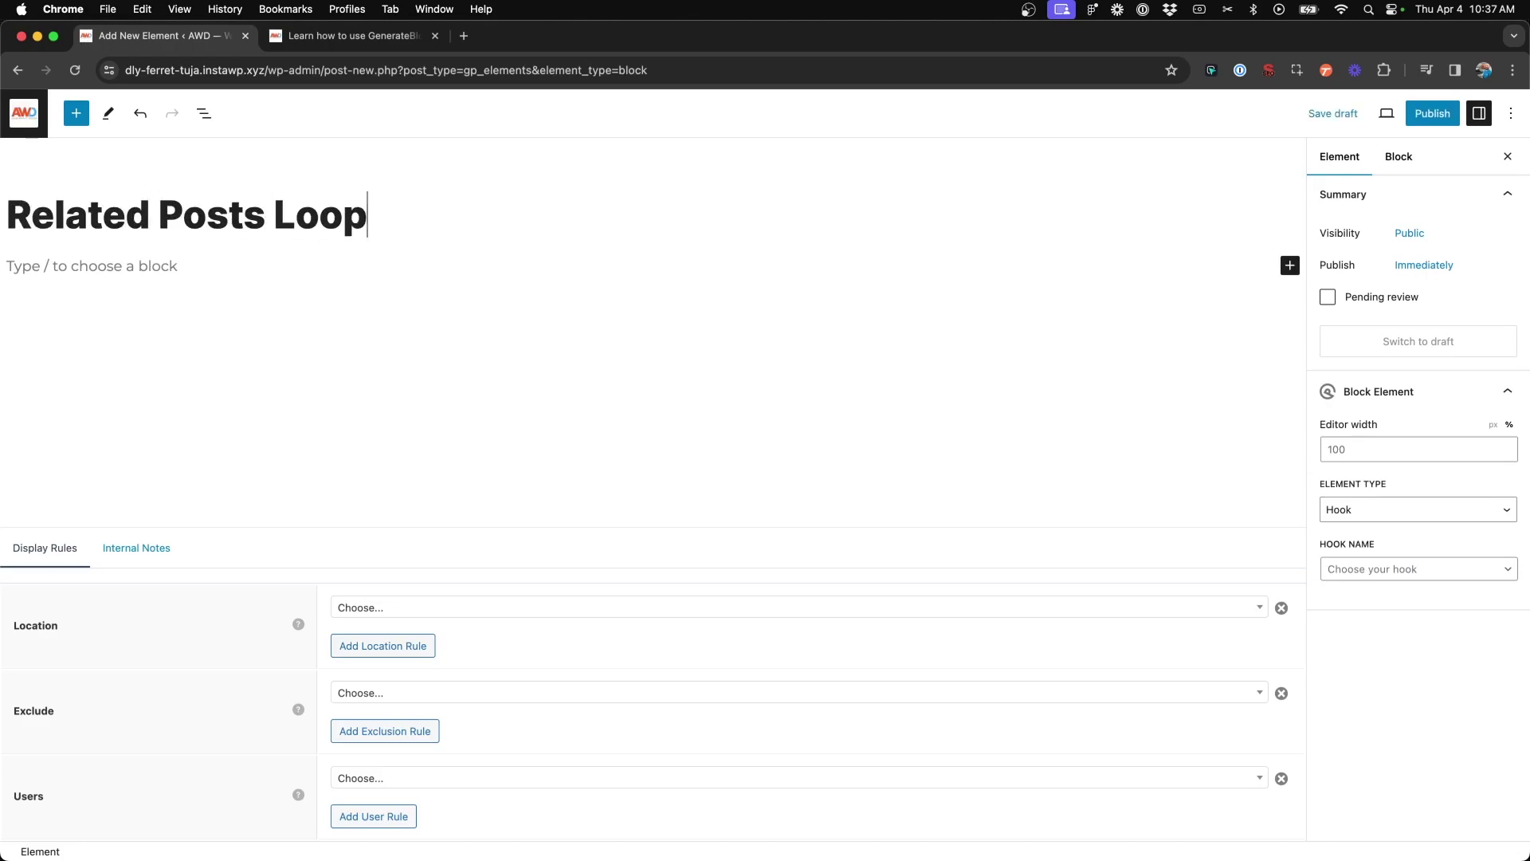
pyautogui.click(96, 259)
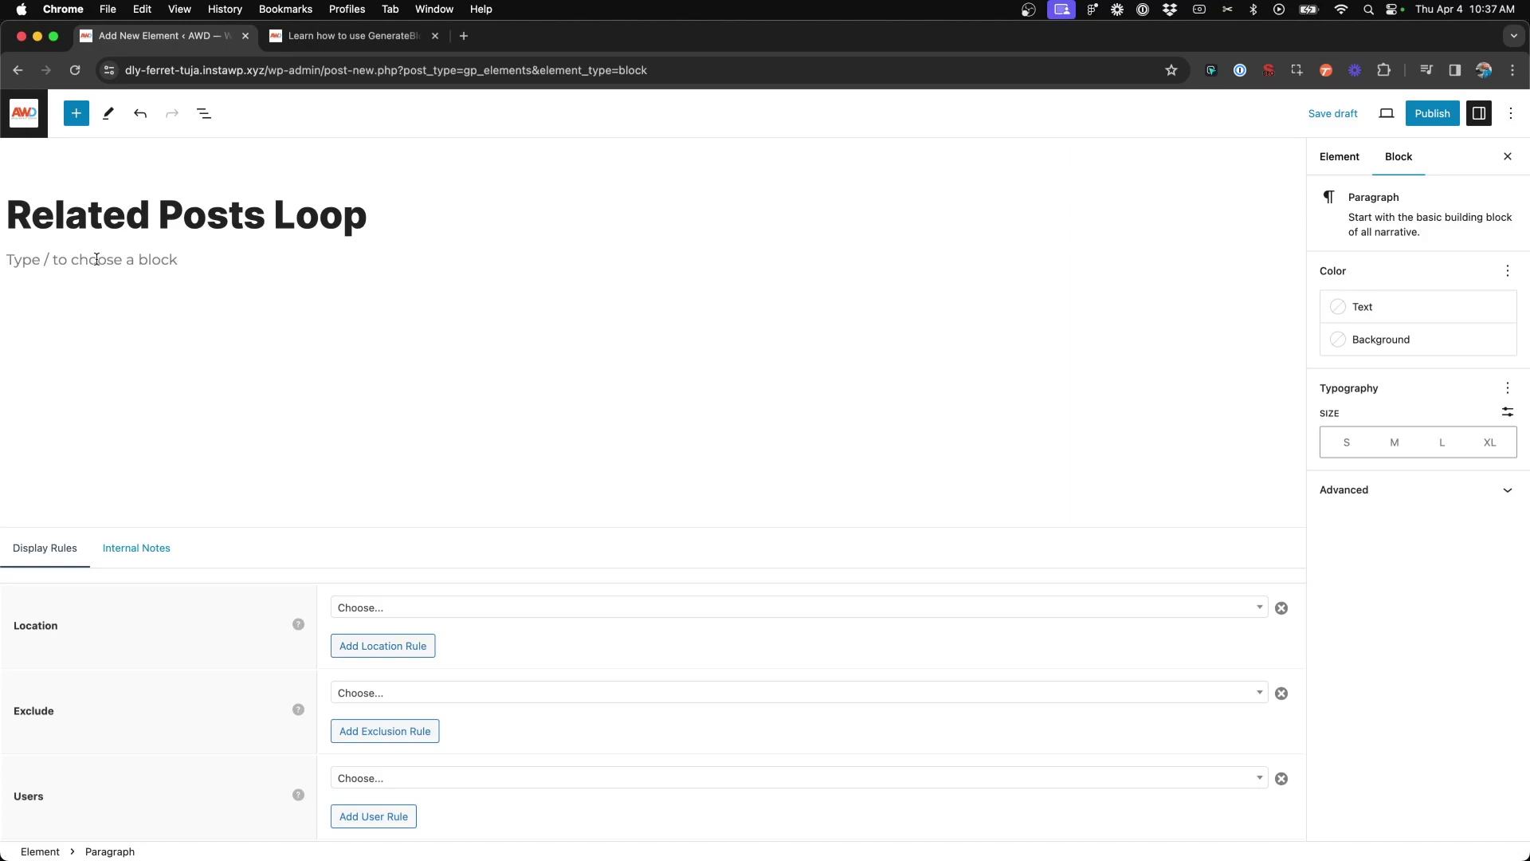
# Step: Insert a Container block holding an inner container, then select the outer container
pyautogui.write('/cont')
pyautogui.click(111, 297)
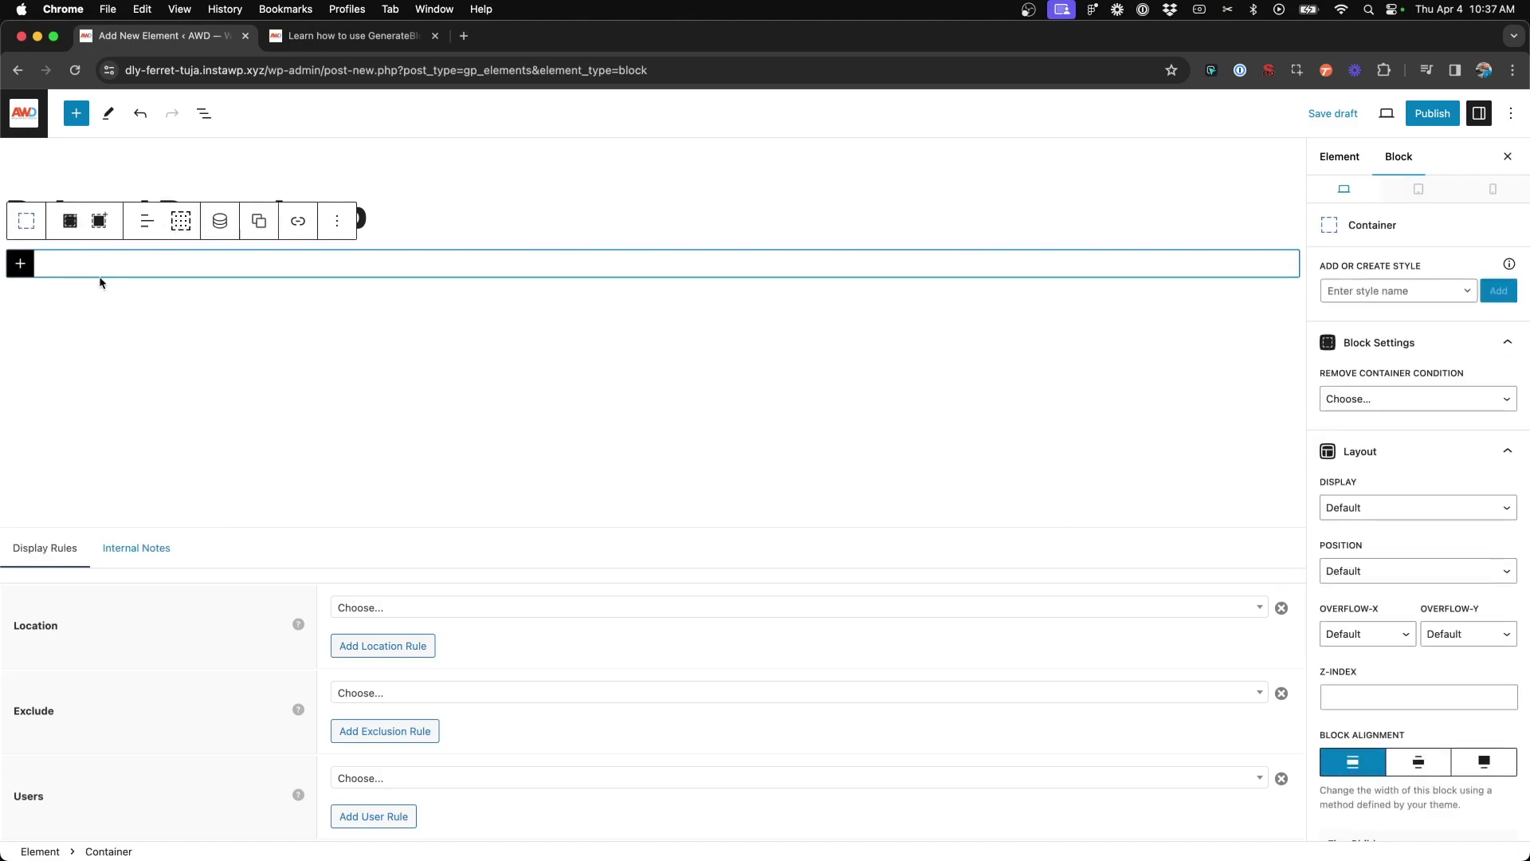
pyautogui.click(69, 221)
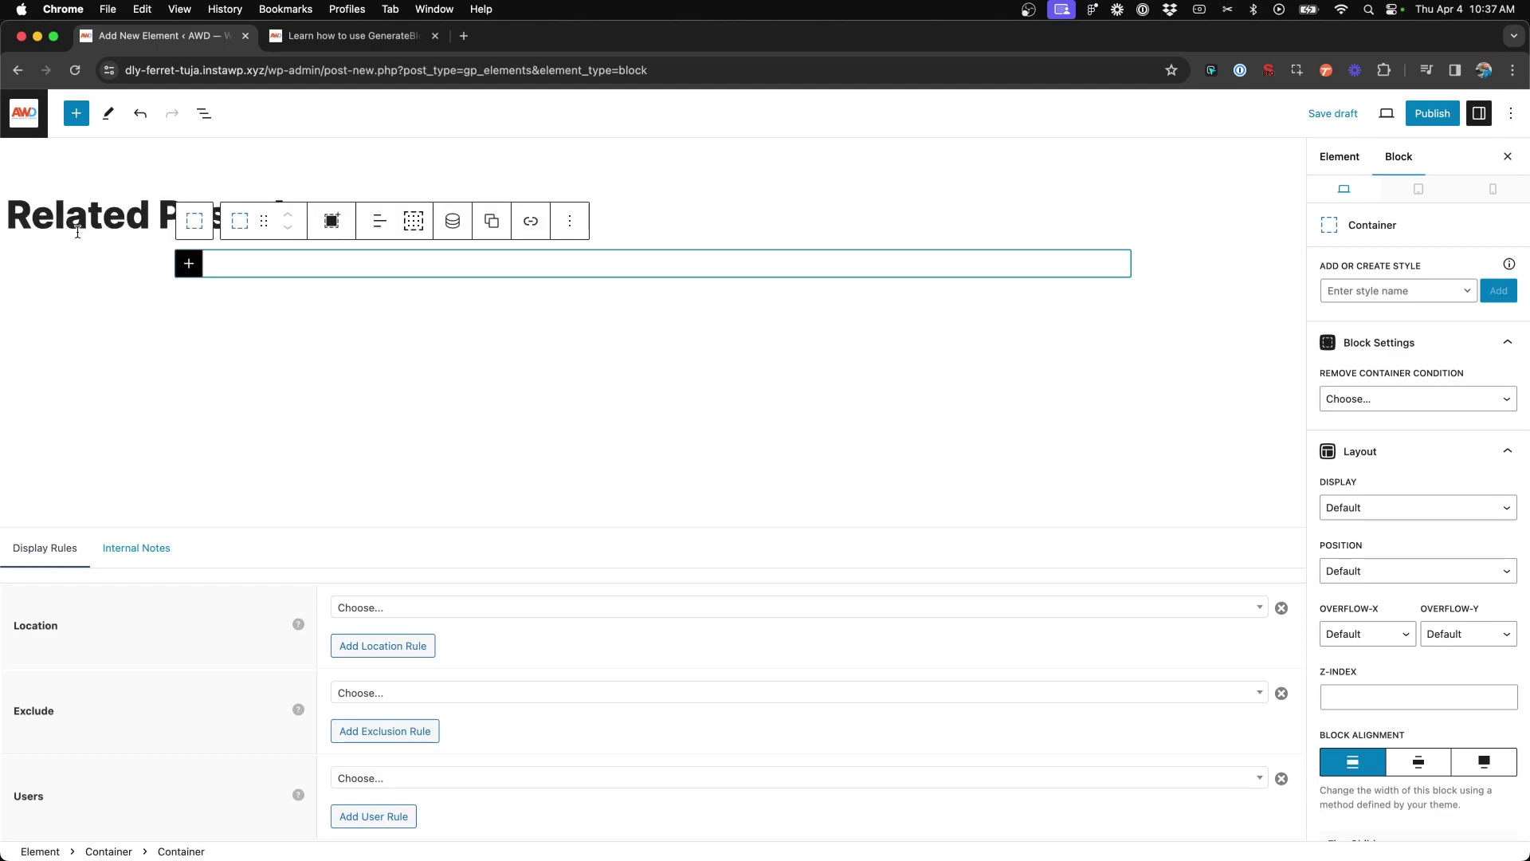
pyautogui.click(199, 222)
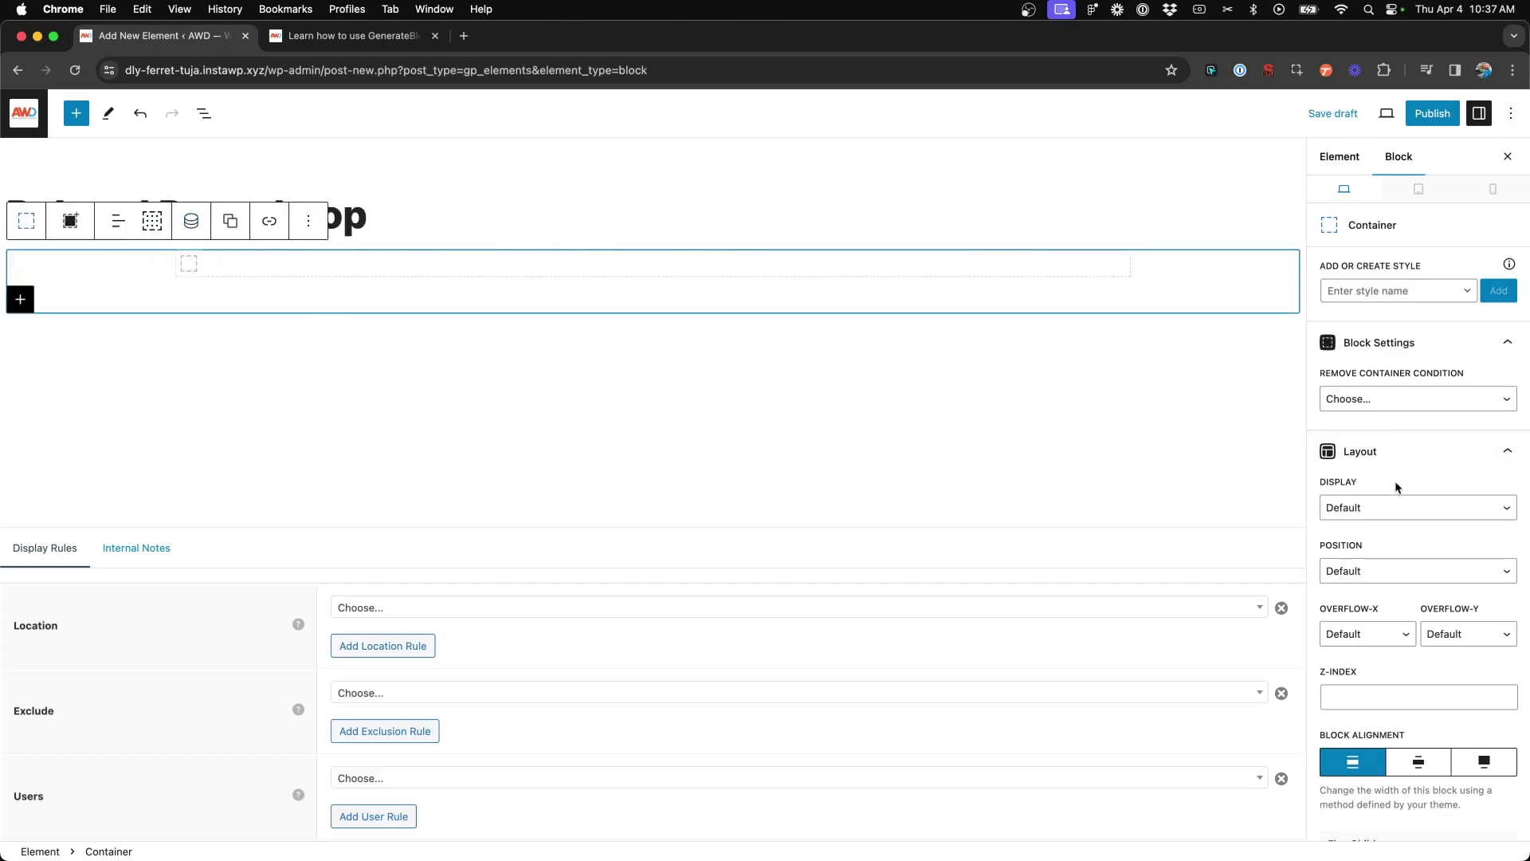
# Step: Give the outer container 80px top and bottom padding and 20px side padding
pyautogui.scroll(-10, 1395, 482)
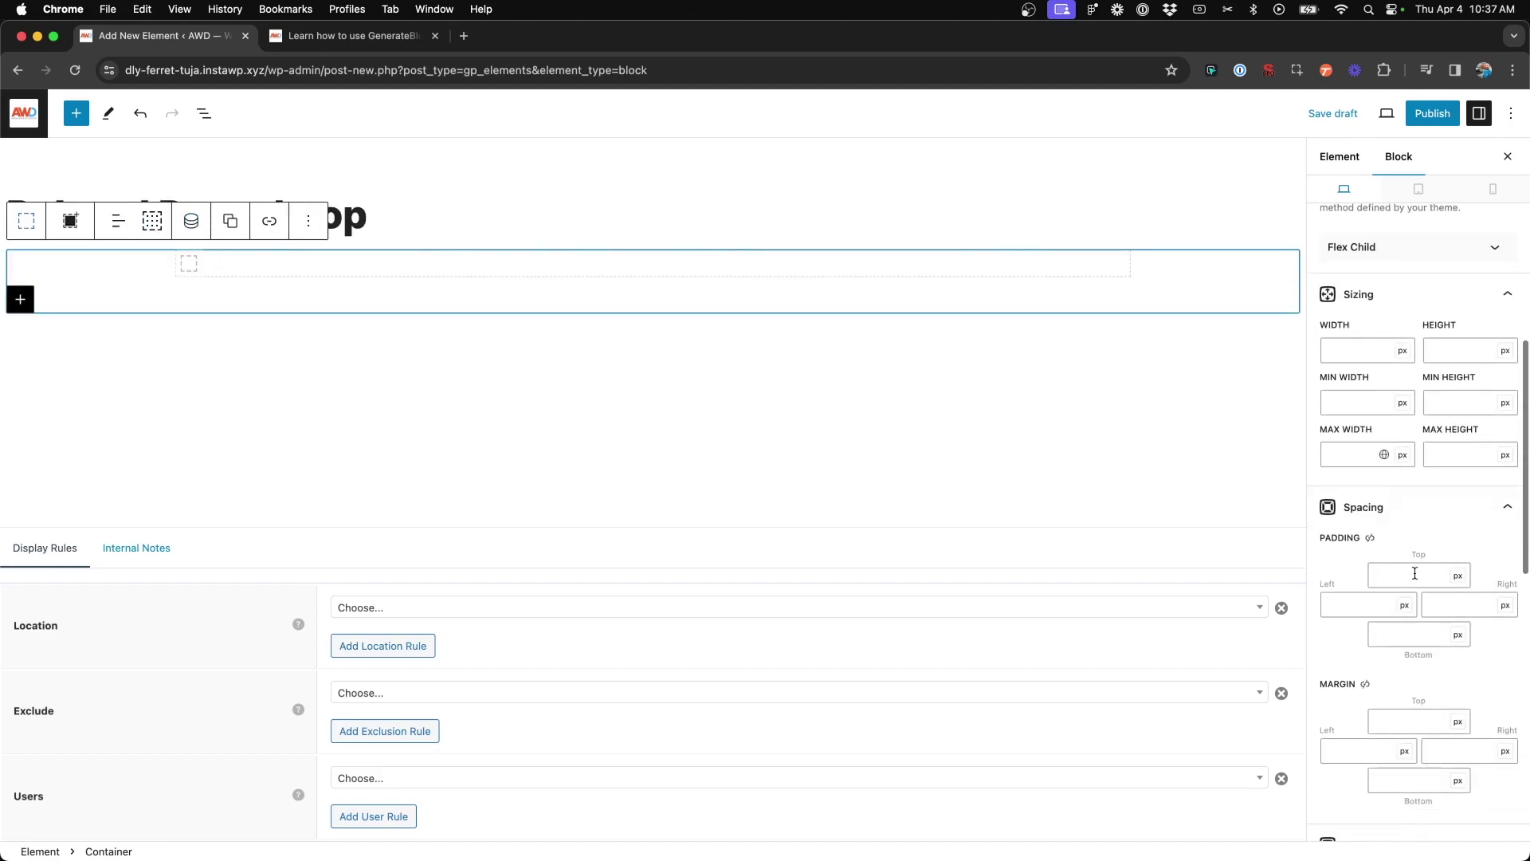
pyautogui.click(1415, 575)
pyautogui.write('890')
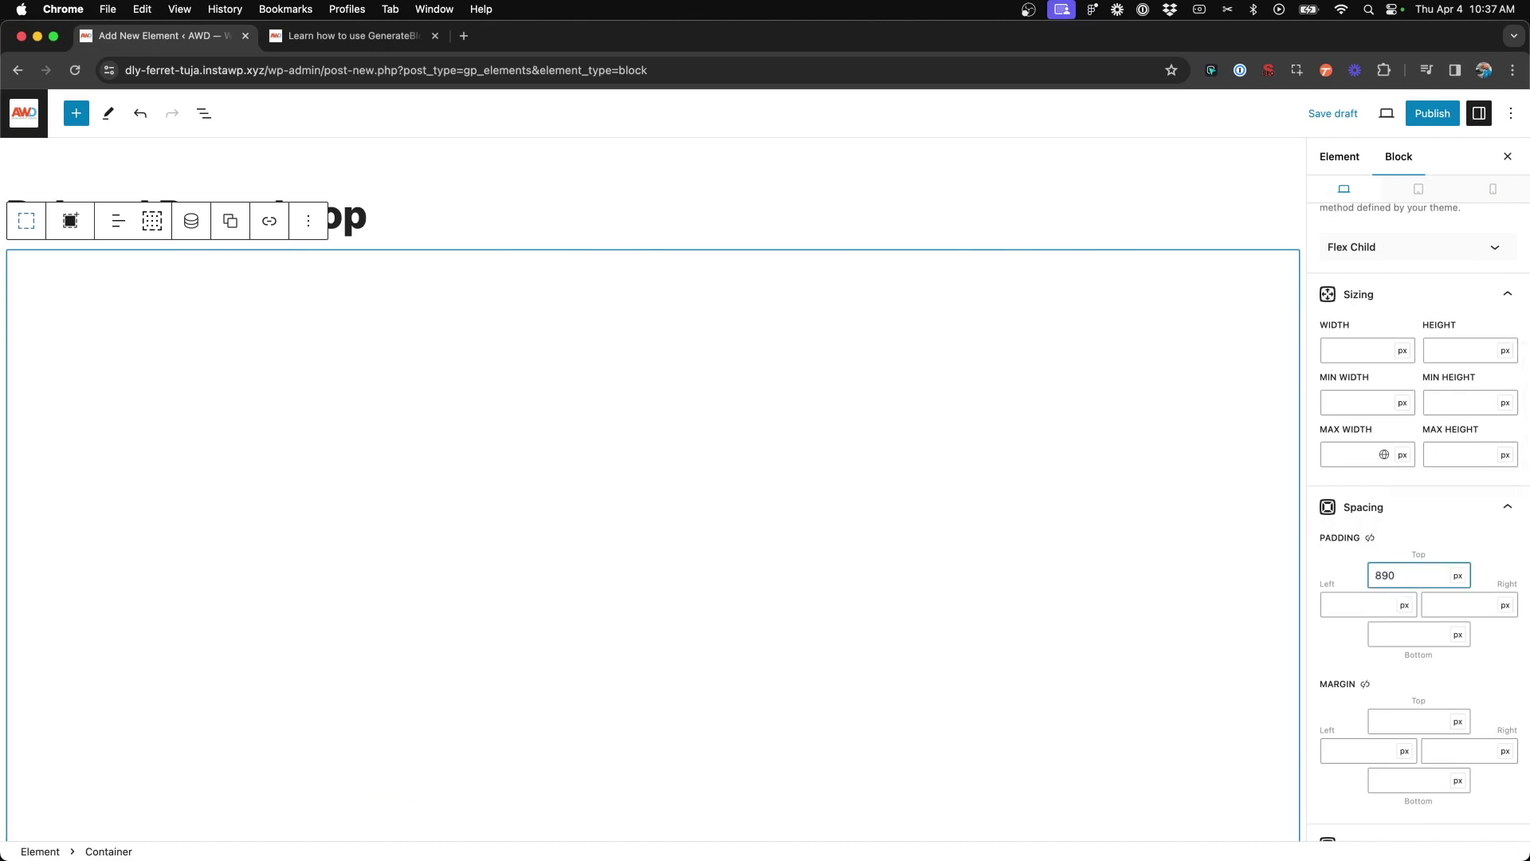
pyautogui.press('BackSpace')
pyautogui.press('BackSpace')
pyautogui.write('0')
pyautogui.click(1359, 604)
pyautogui.write('20')
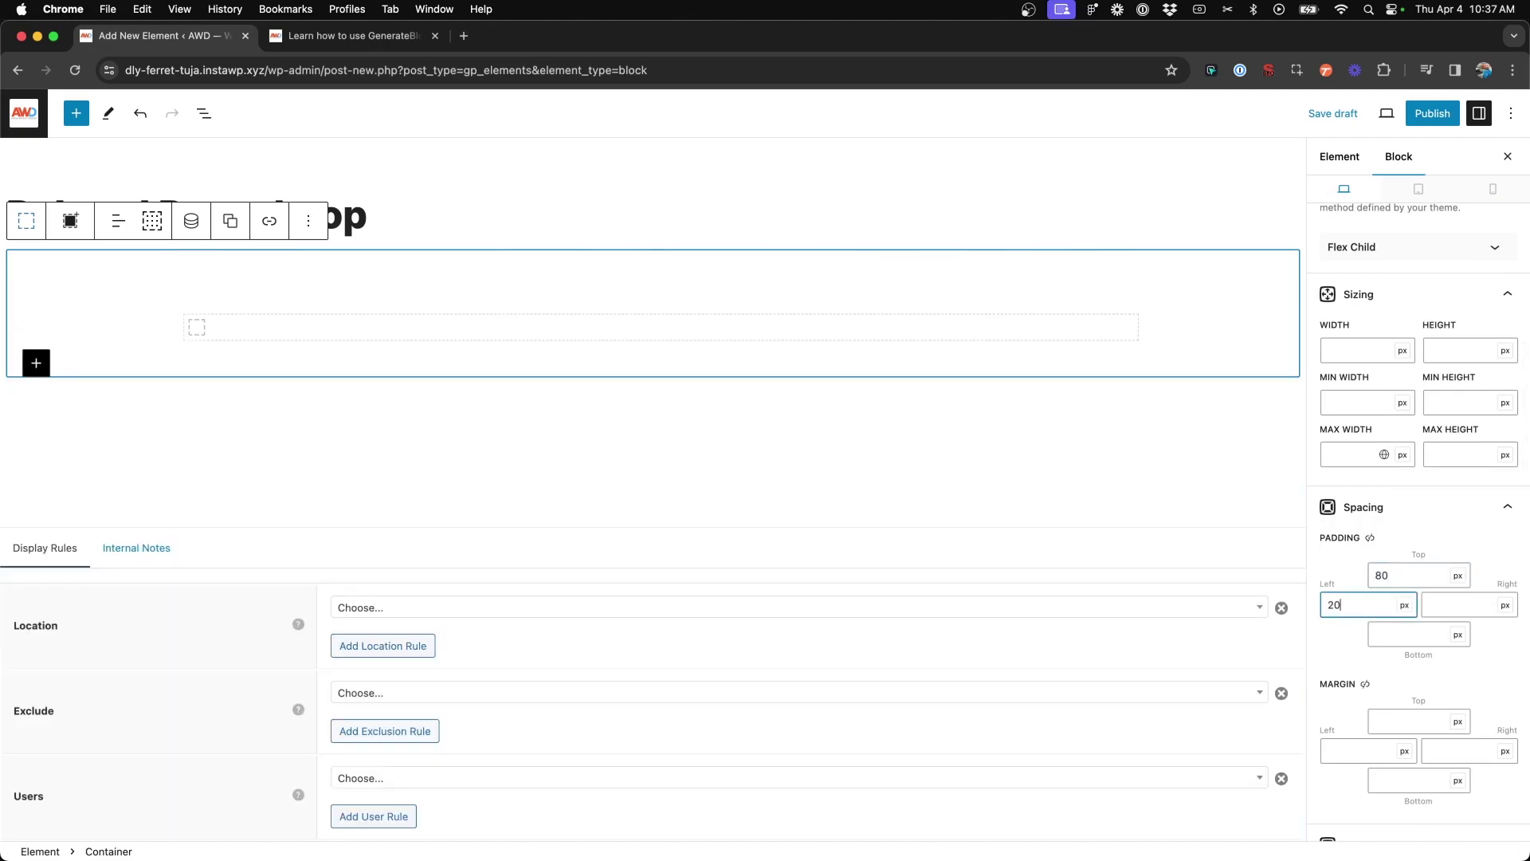
pyautogui.press('Tab')
pyautogui.write('20')
pyautogui.press('Tab')
pyautogui.press('Tab')
pyautogui.write('80')
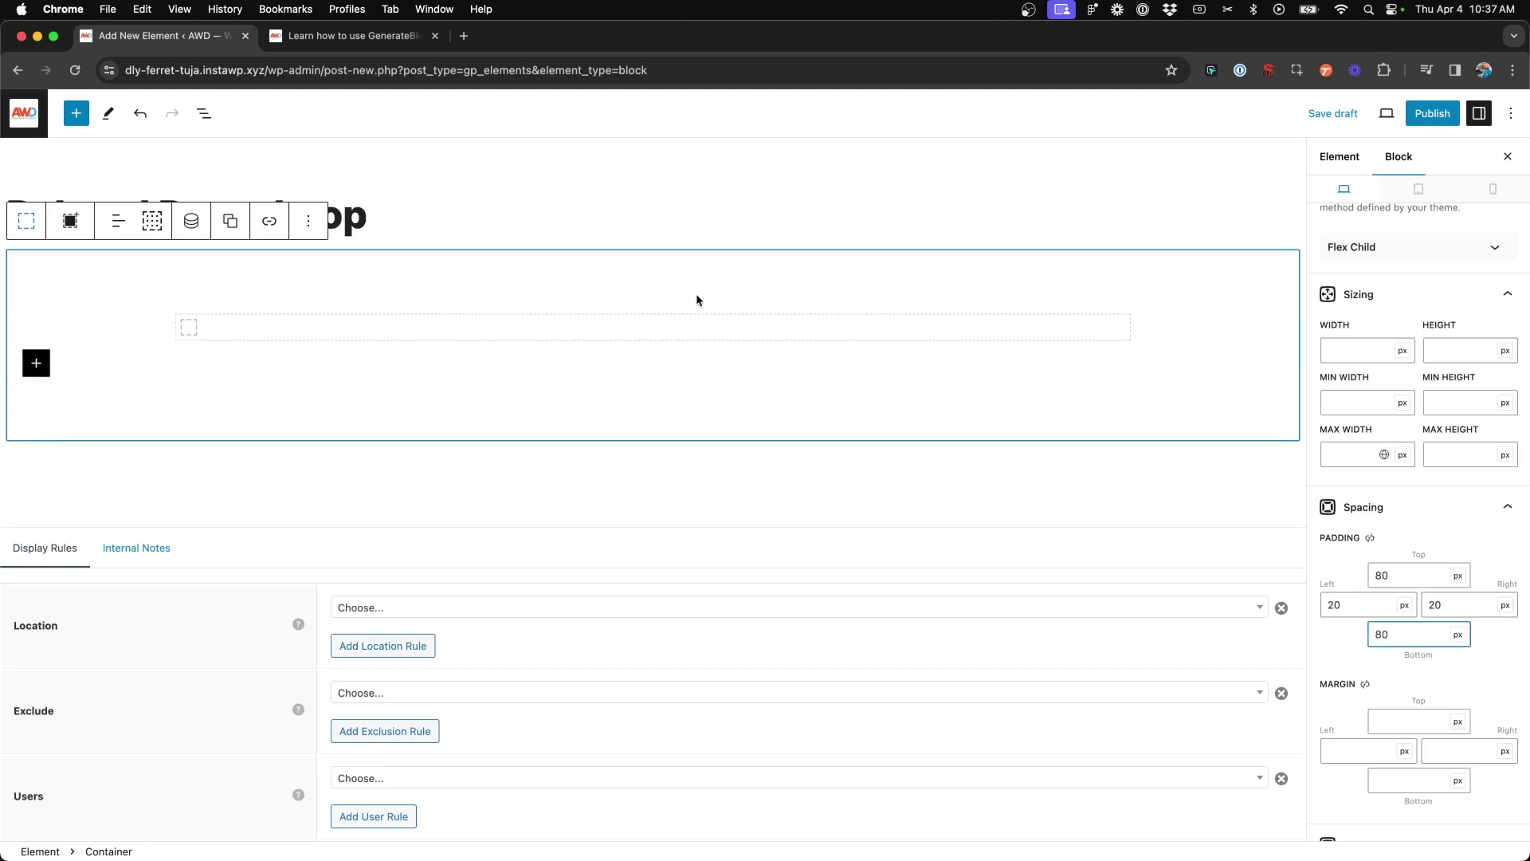
# Step: Set the outer container's background to the blue accent colour
pyautogui.scroll(-5, 1435, 574)
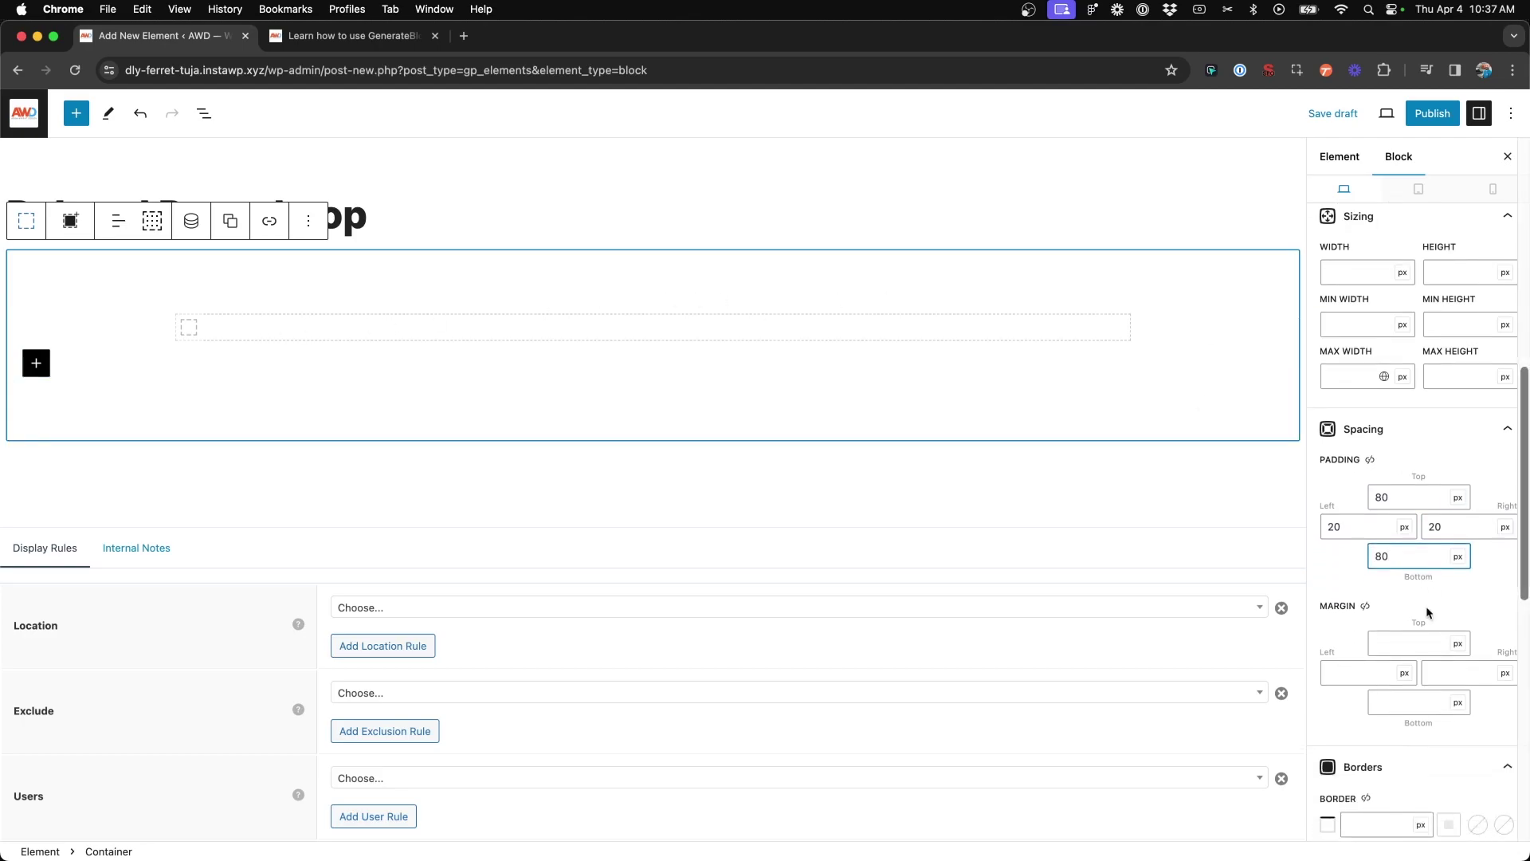
pyautogui.scroll(-5, 1469, 571)
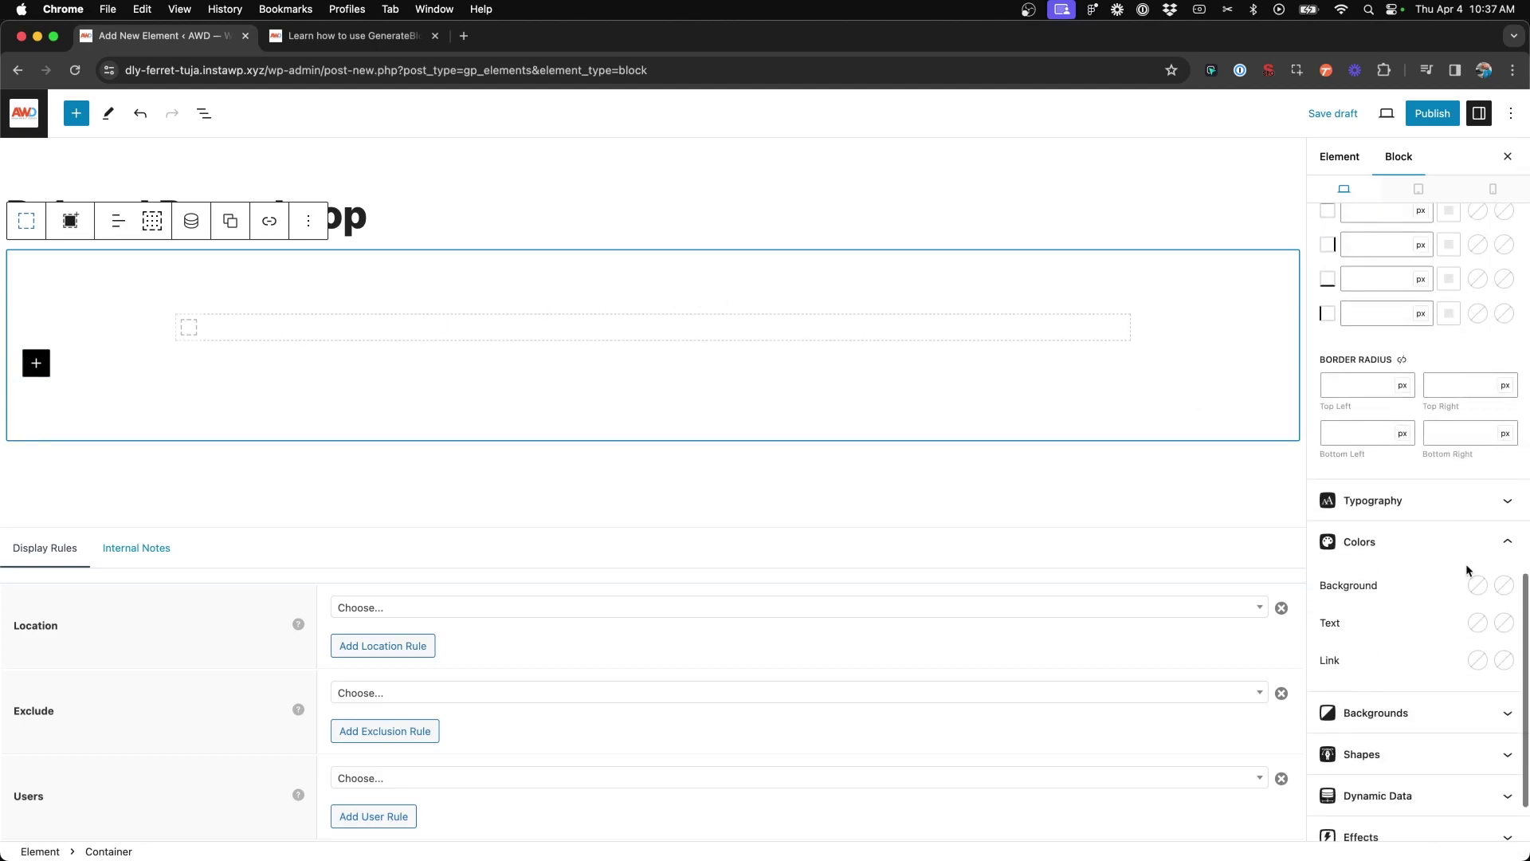
pyautogui.click(1478, 585)
pyautogui.click(1437, 535)
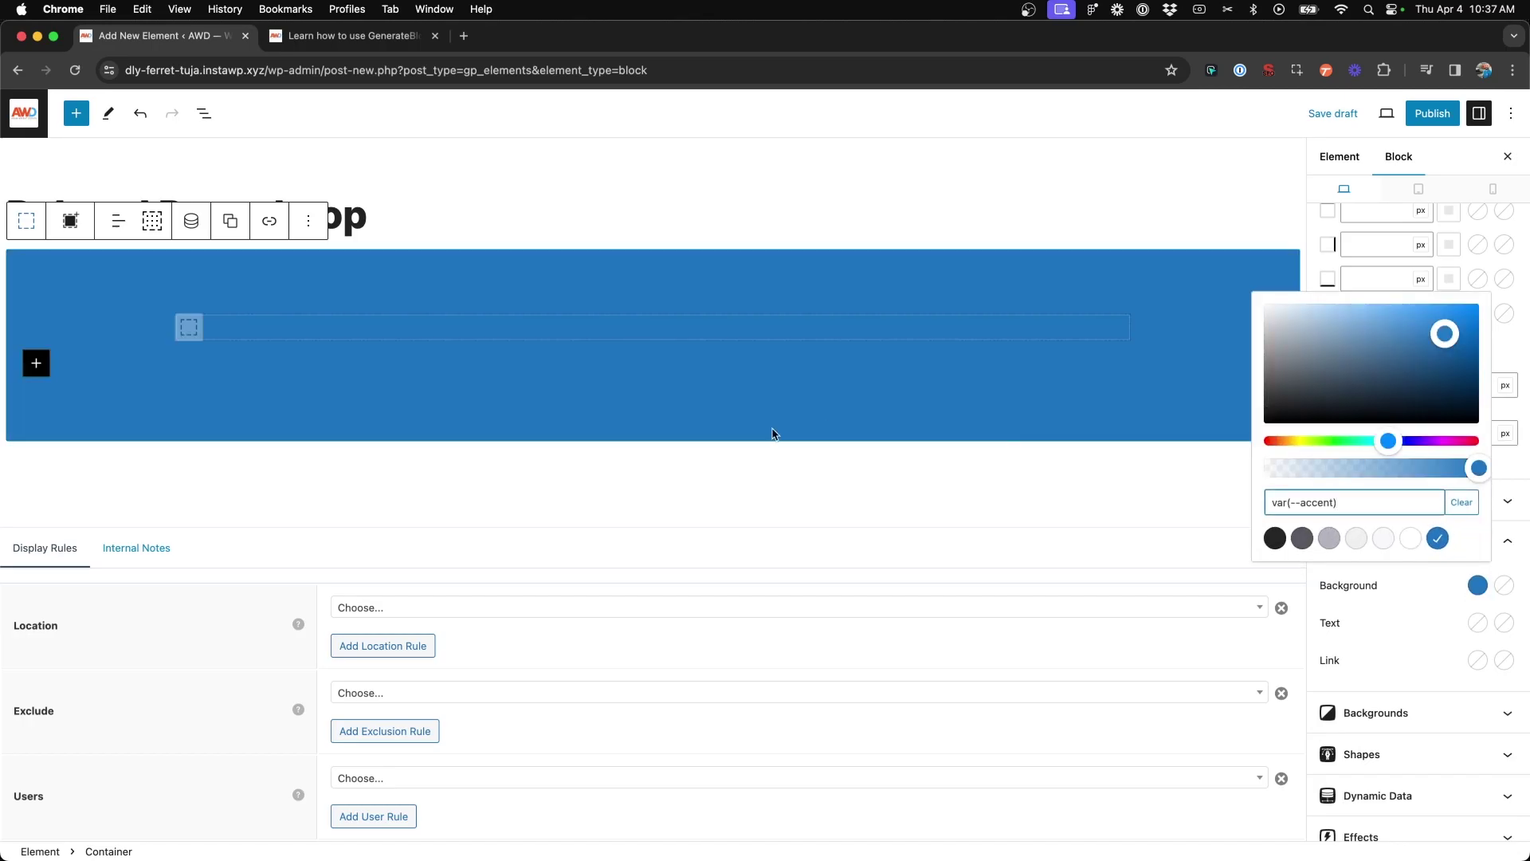
pyautogui.click(347, 36)
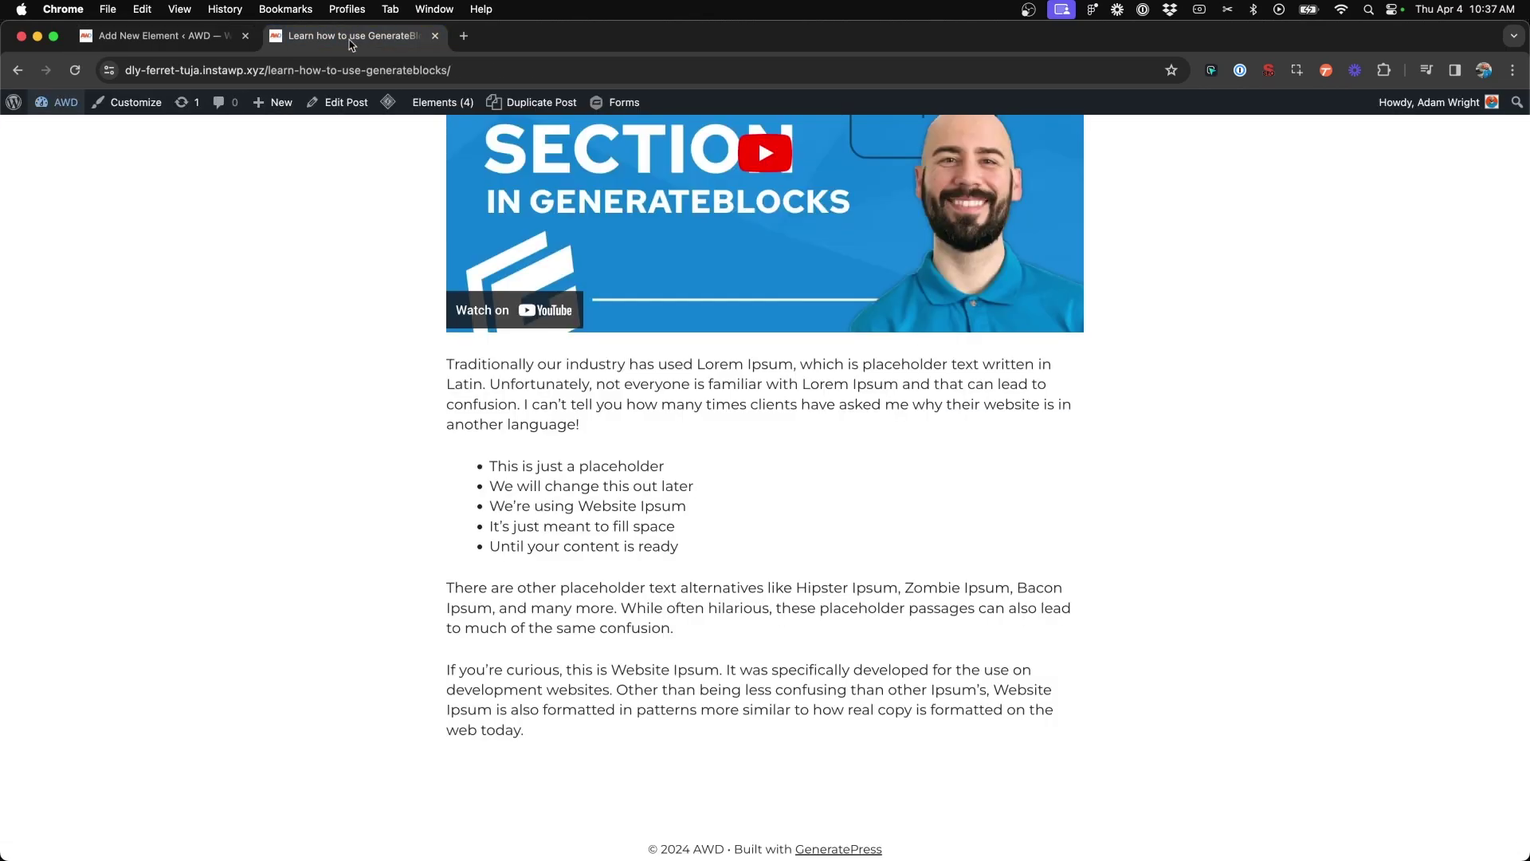
pyautogui.scroll(15, 524, 216)
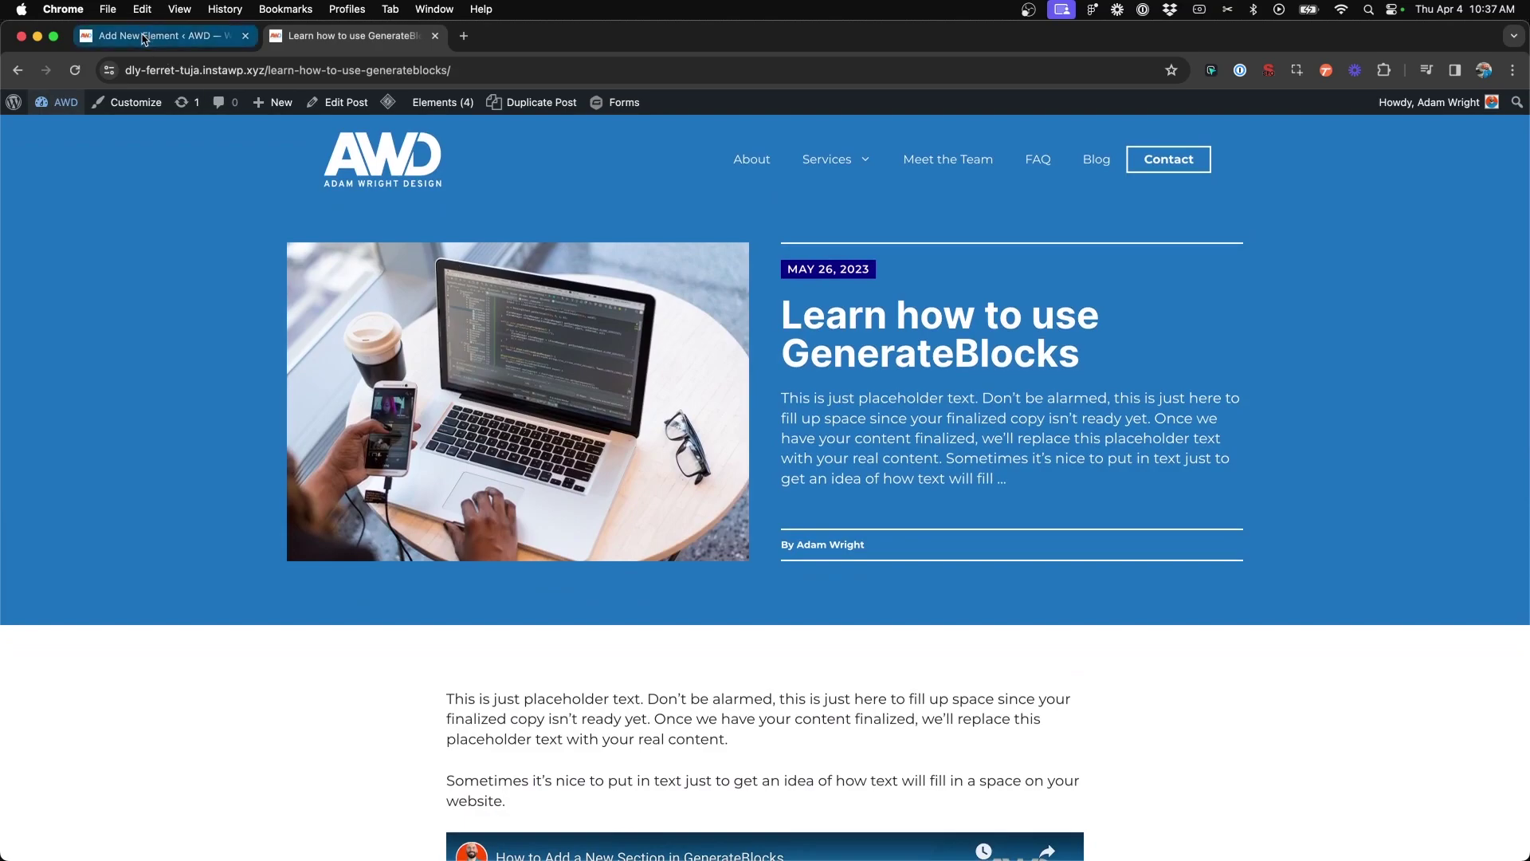
pyautogui.click(148, 36)
pyautogui.click(1453, 619)
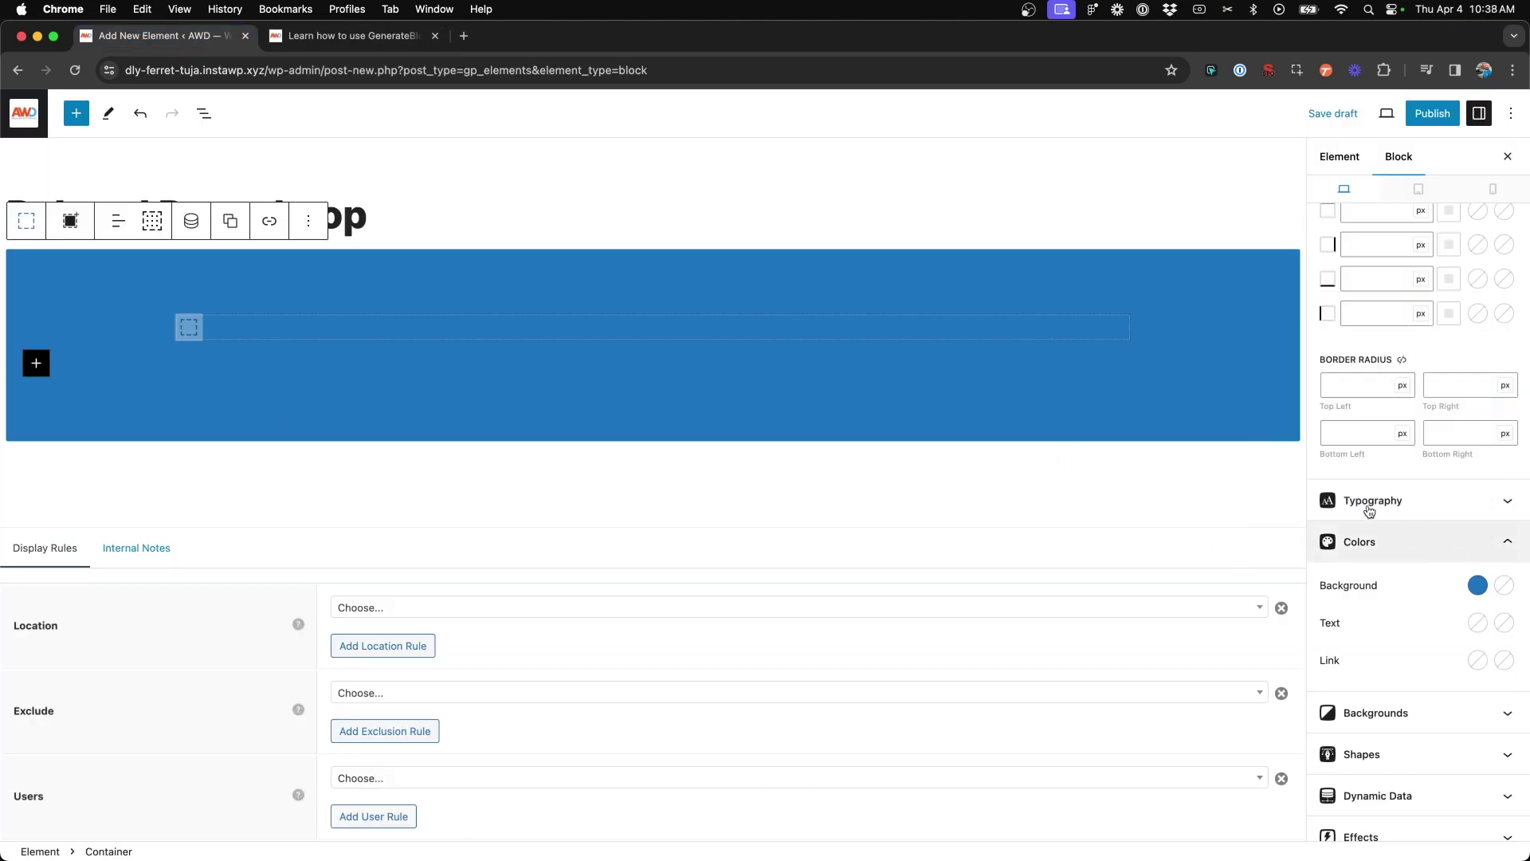
# Step: Insert a Headline block into the inner container and make its text white
pyautogui.click(188, 327)
pyautogui.click(189, 328)
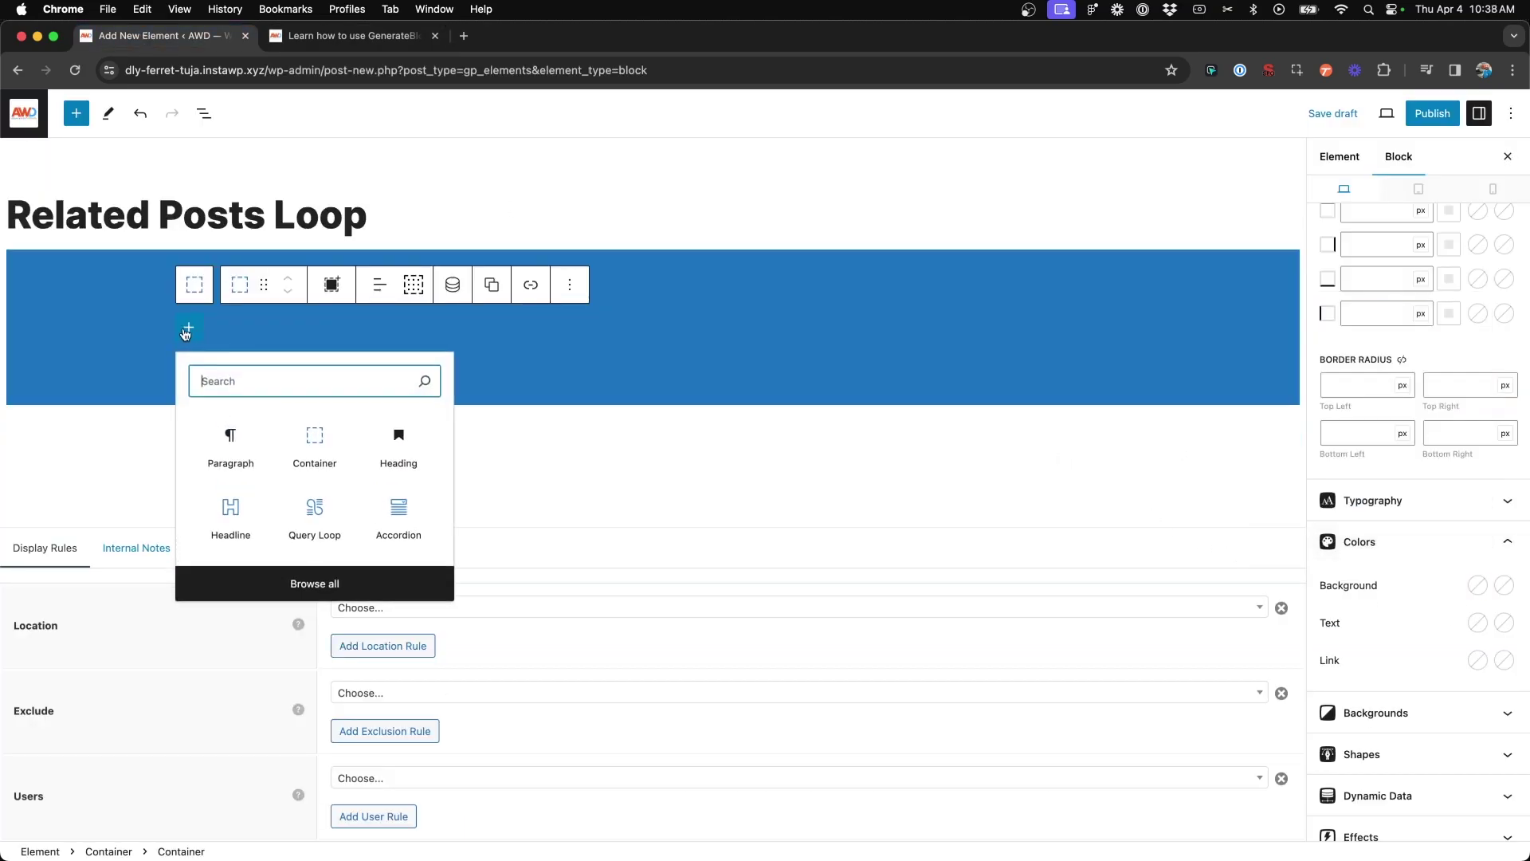
pyautogui.click(232, 516)
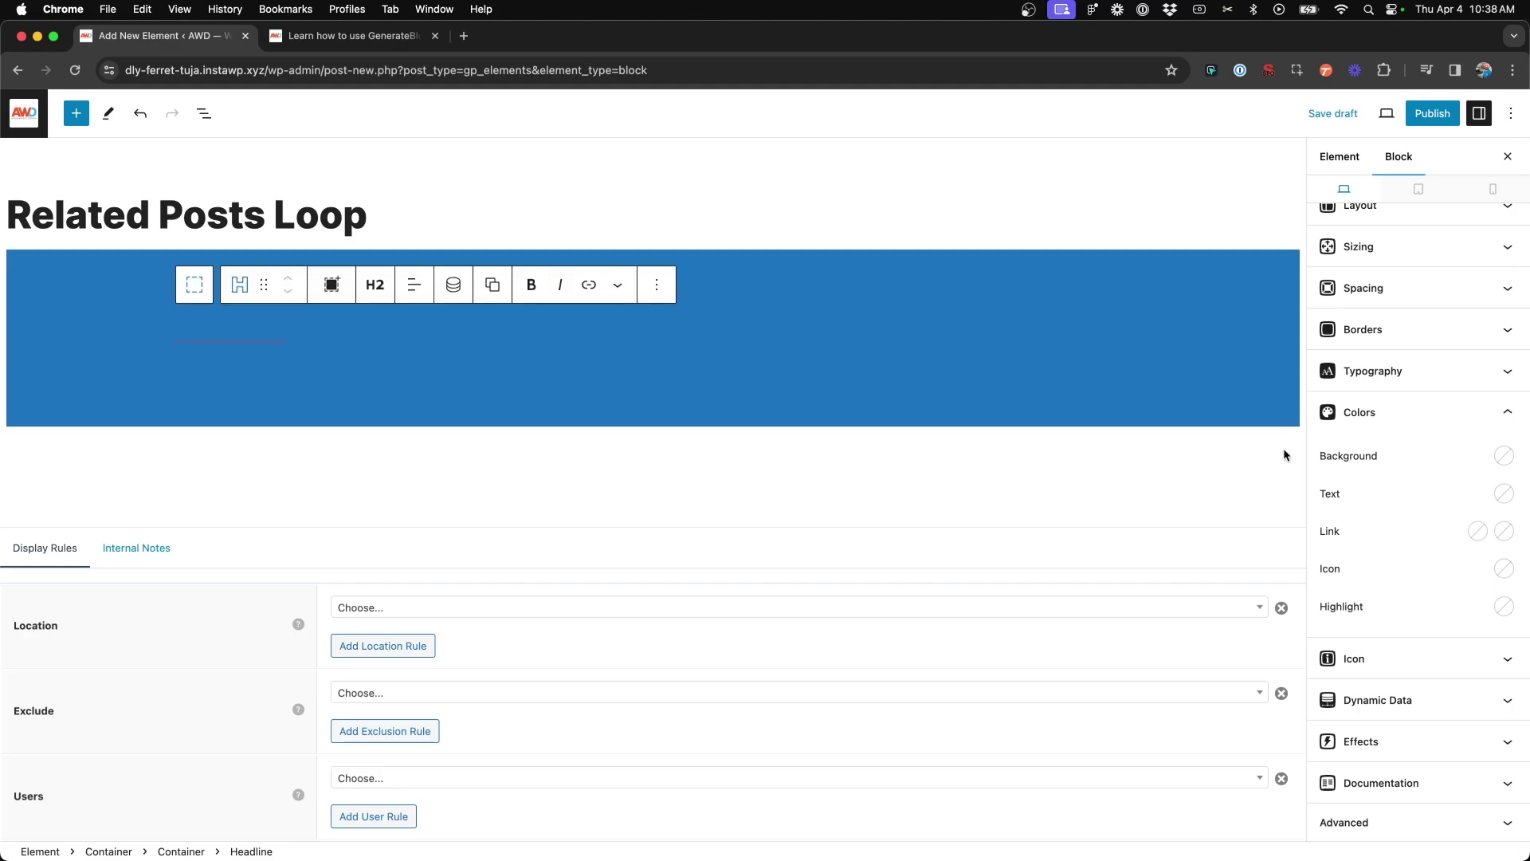
pyautogui.click(1504, 493)
pyautogui.click(1434, 450)
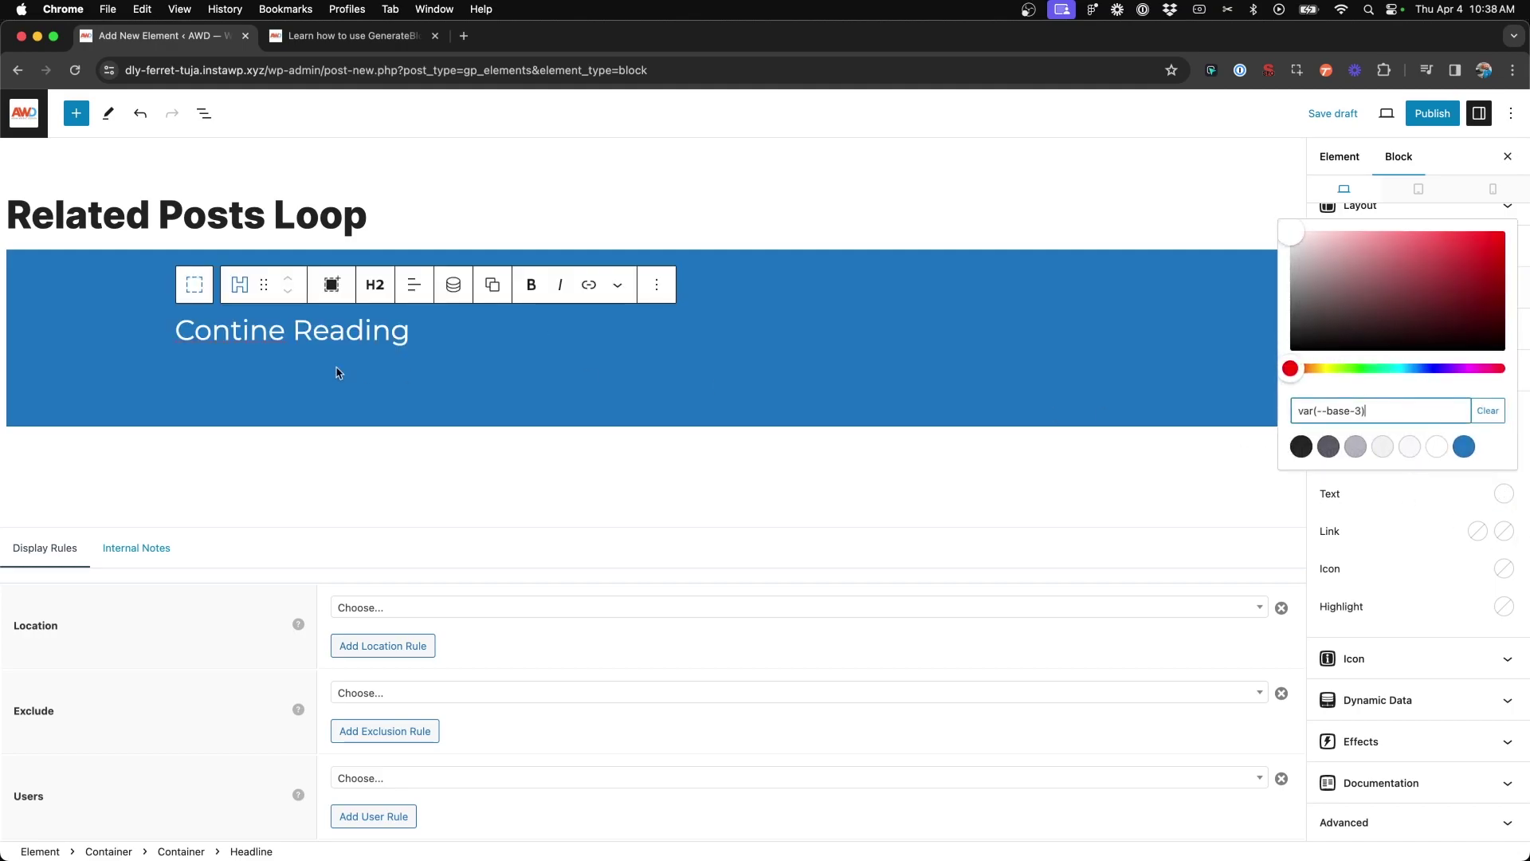
pyautogui.click(370, 327)
# Step: Correct 'Contine' to 'Continue Reading' and add an empty block beneath the headline
pyautogui.tripleClick(370, 327)
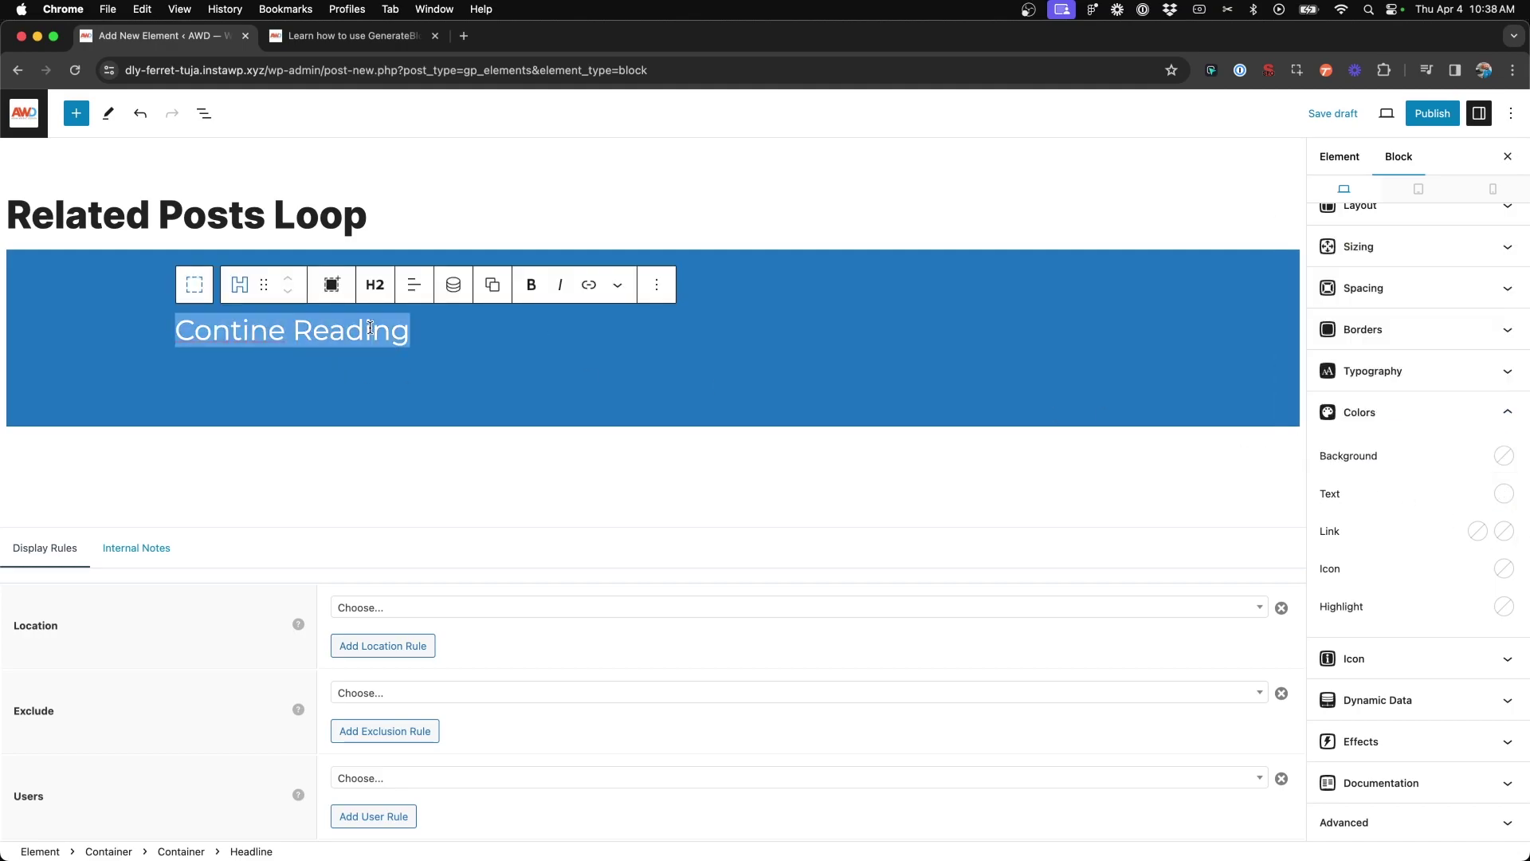
pyautogui.click(407, 333)
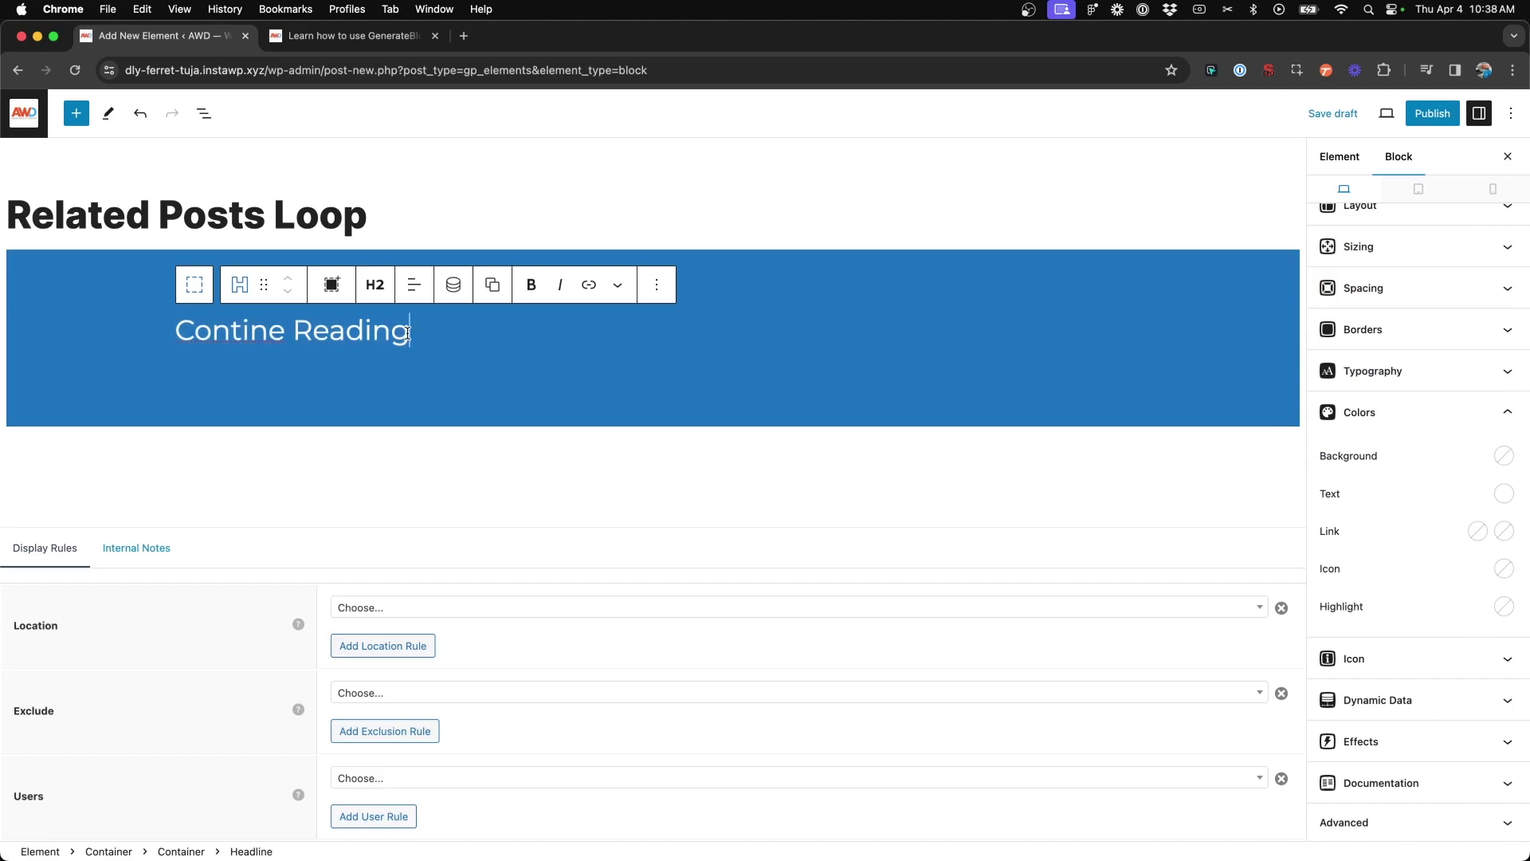
pyautogui.click(266, 333)
pyautogui.write('u')
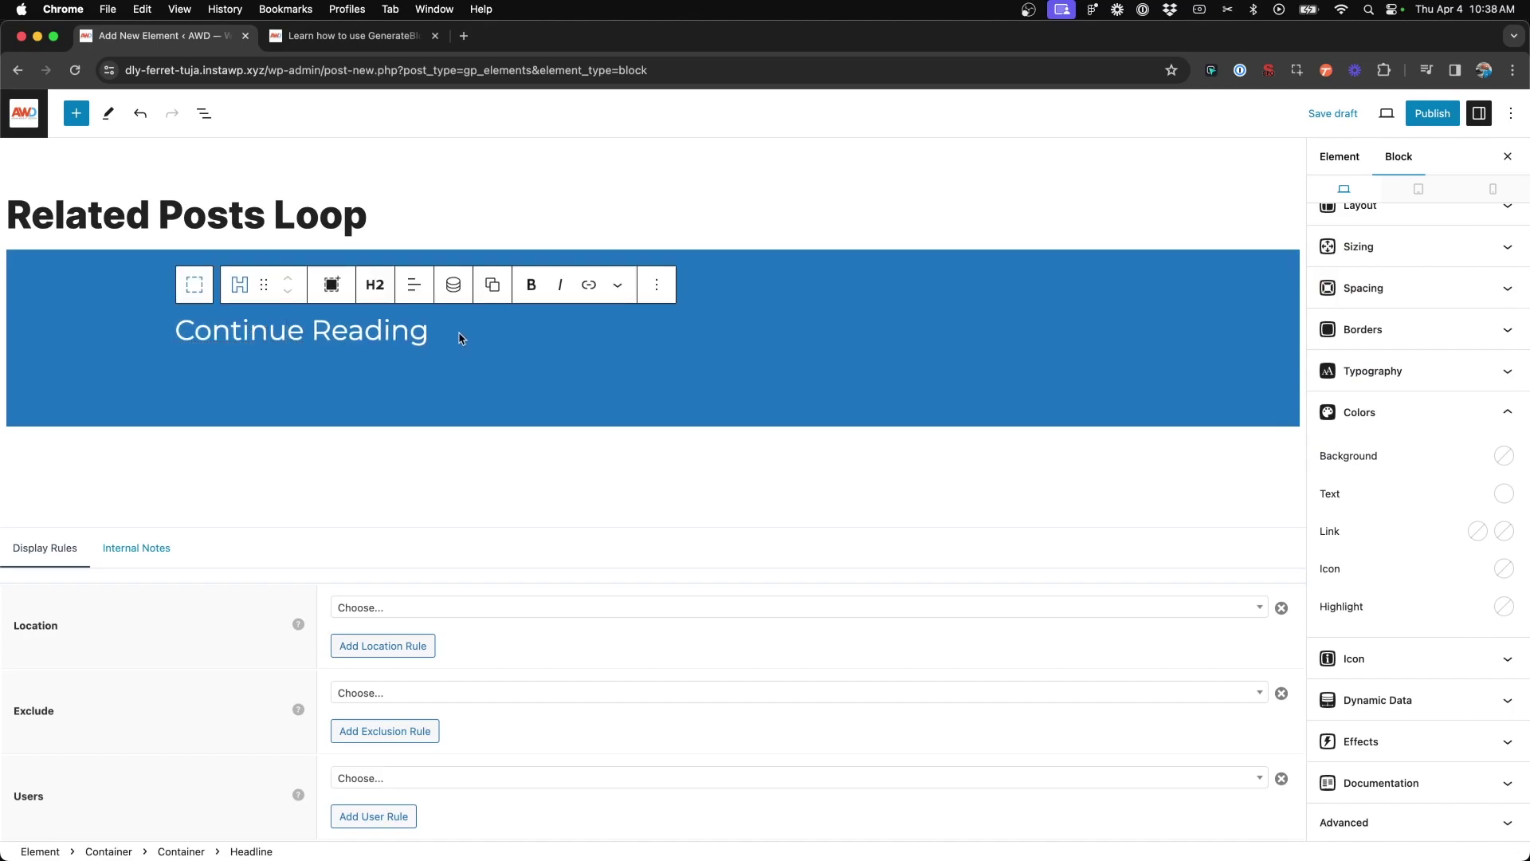
pyautogui.press('Return')
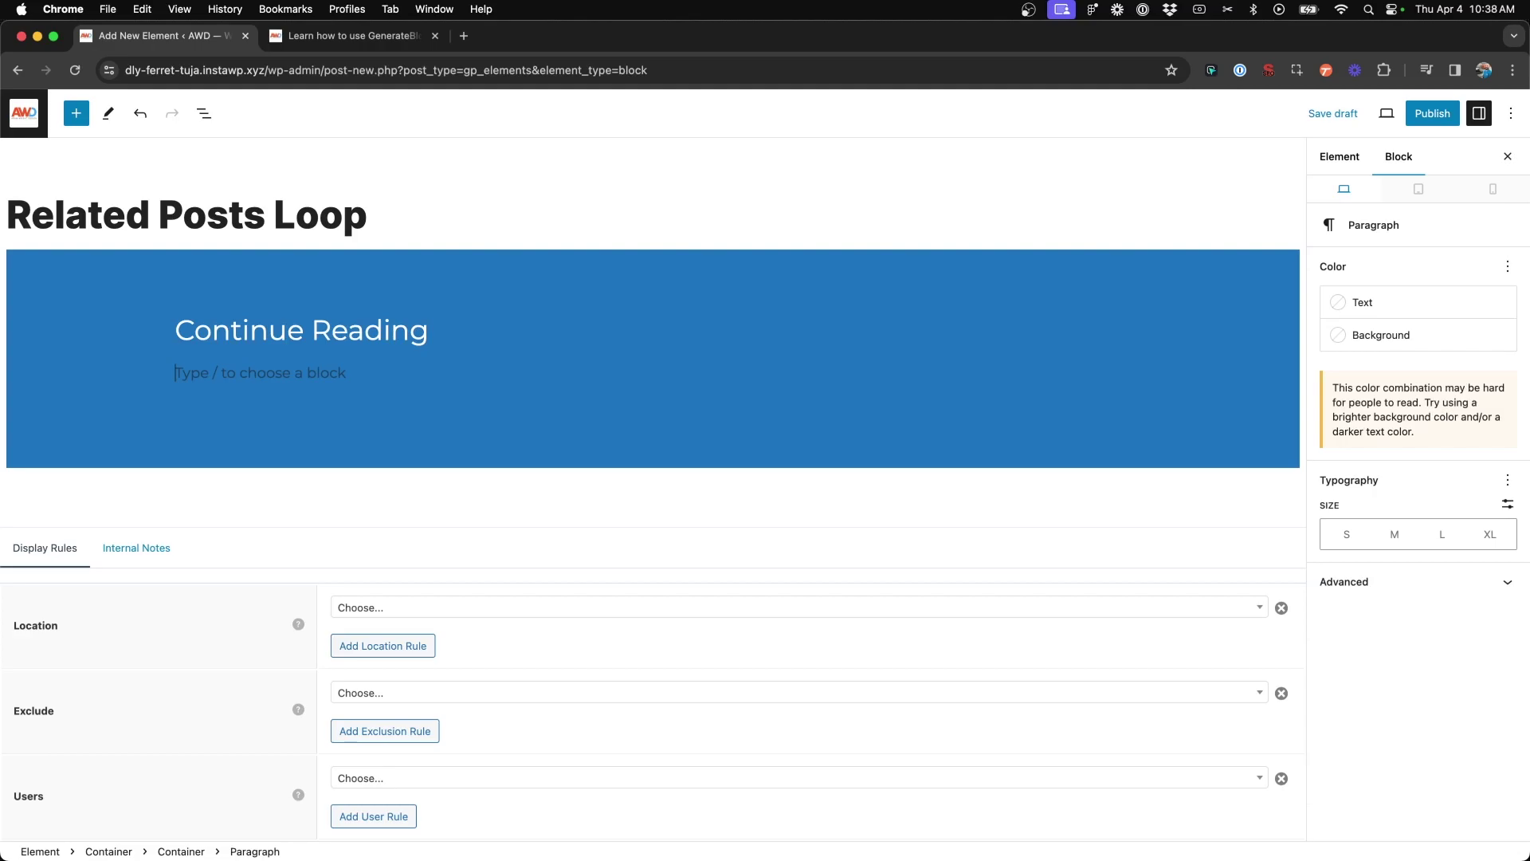
# Step: Insert a GenerateBlocks Query Loop with the 'Two columns & featured image' layout, showing 3 posts
pyautogui.write('/quer')
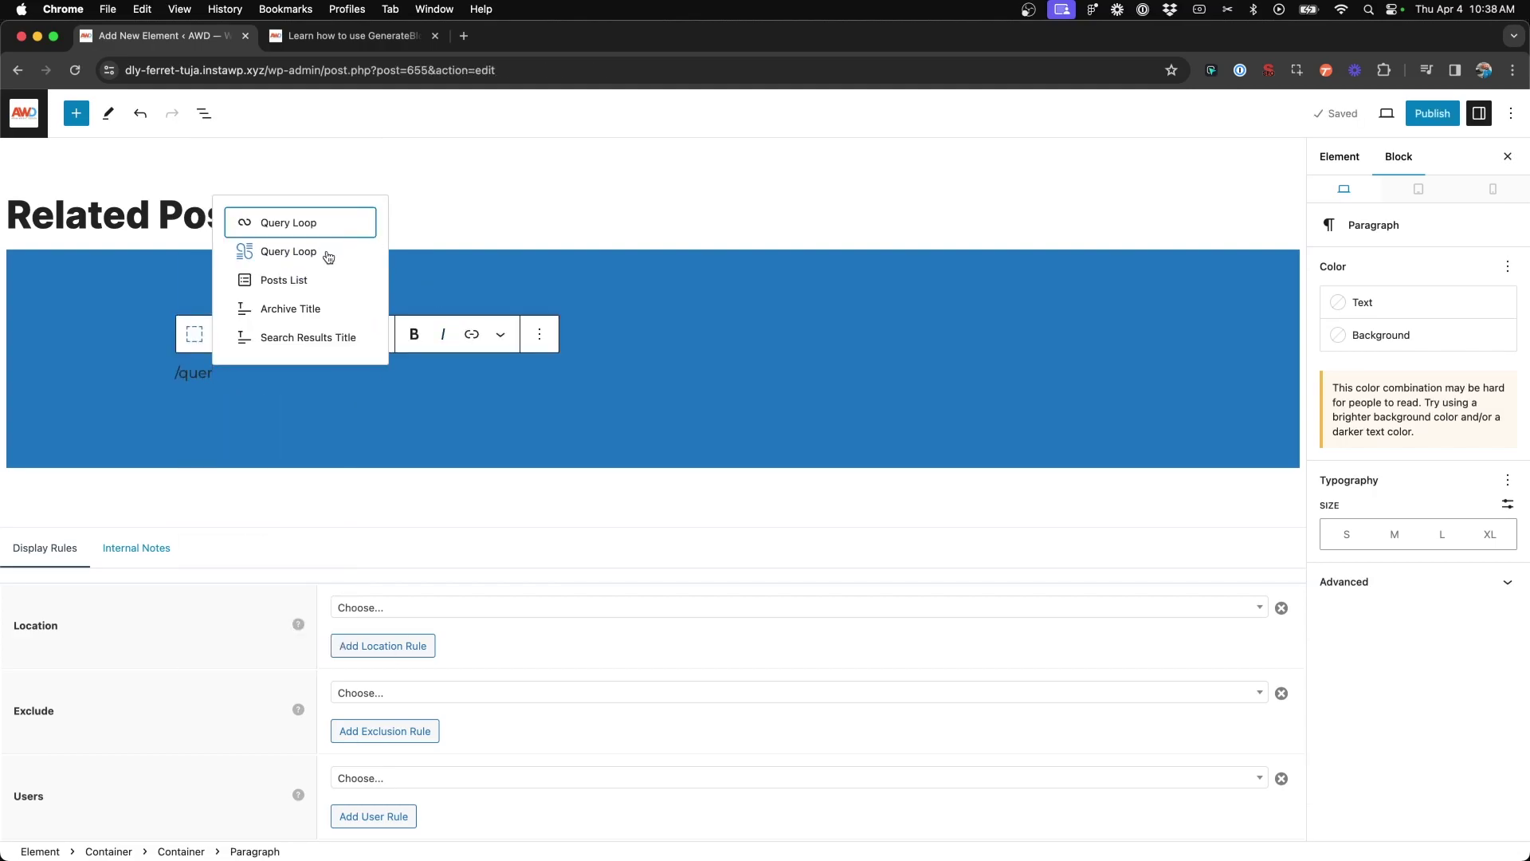
pyautogui.click(329, 256)
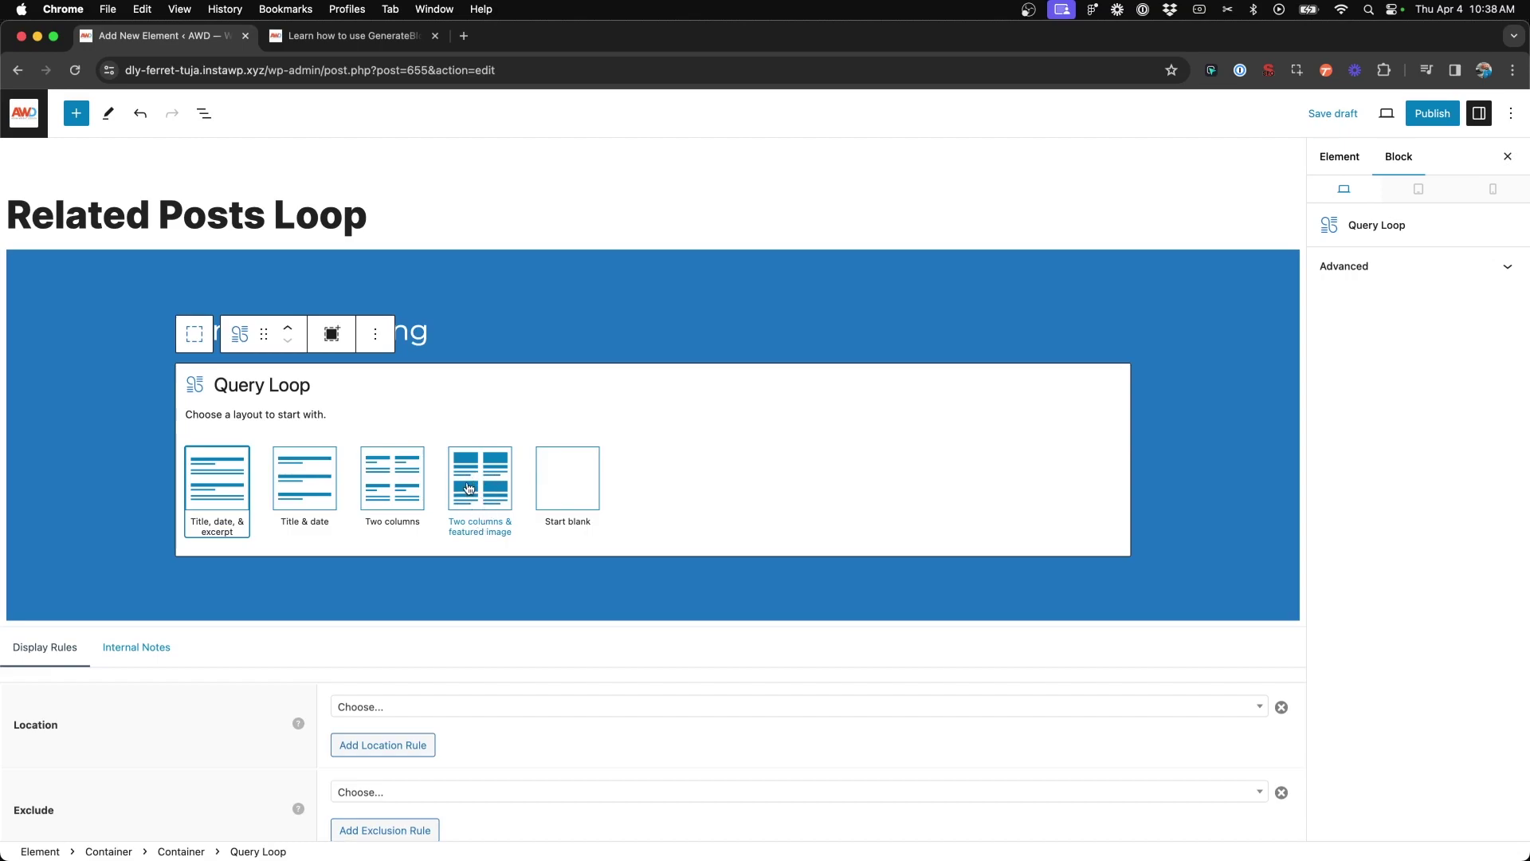
pyautogui.click(468, 483)
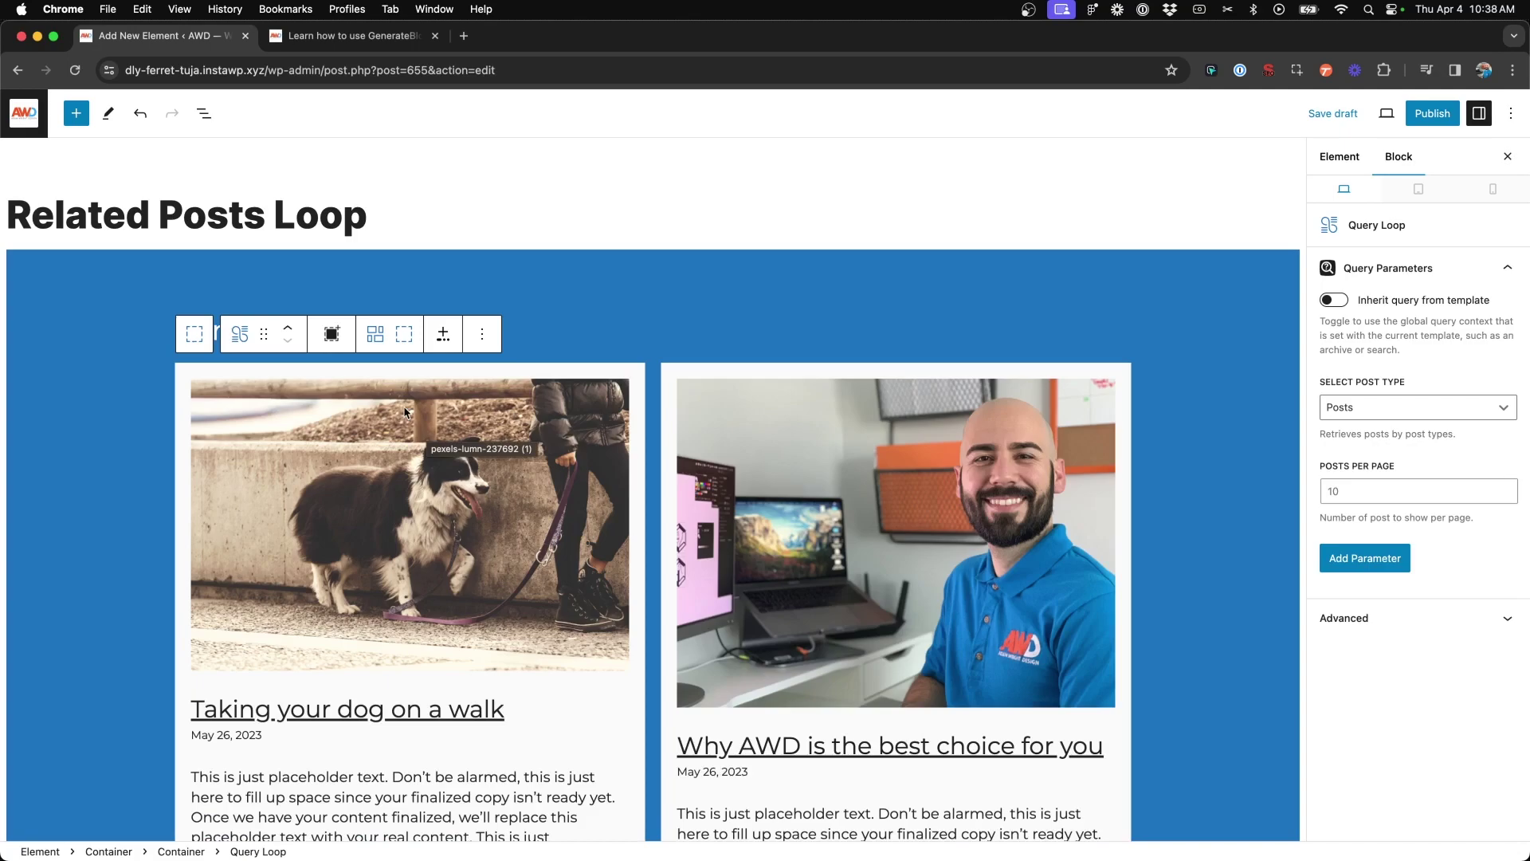
pyautogui.scroll(-10, 466, 479)
pyautogui.scroll(9, 405, 412)
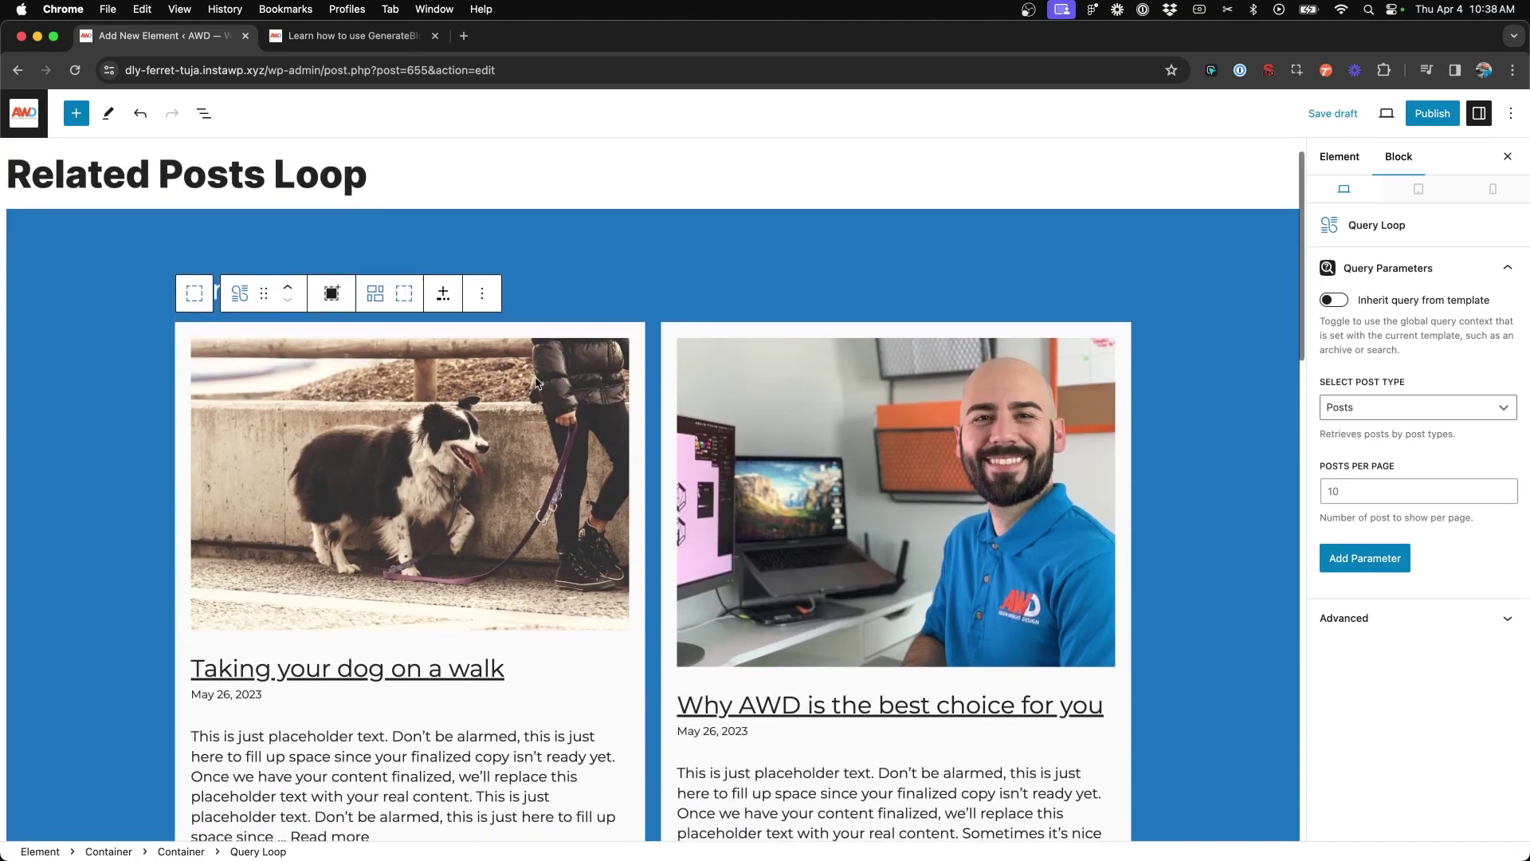
pyautogui.scroll(-7, 535, 378)
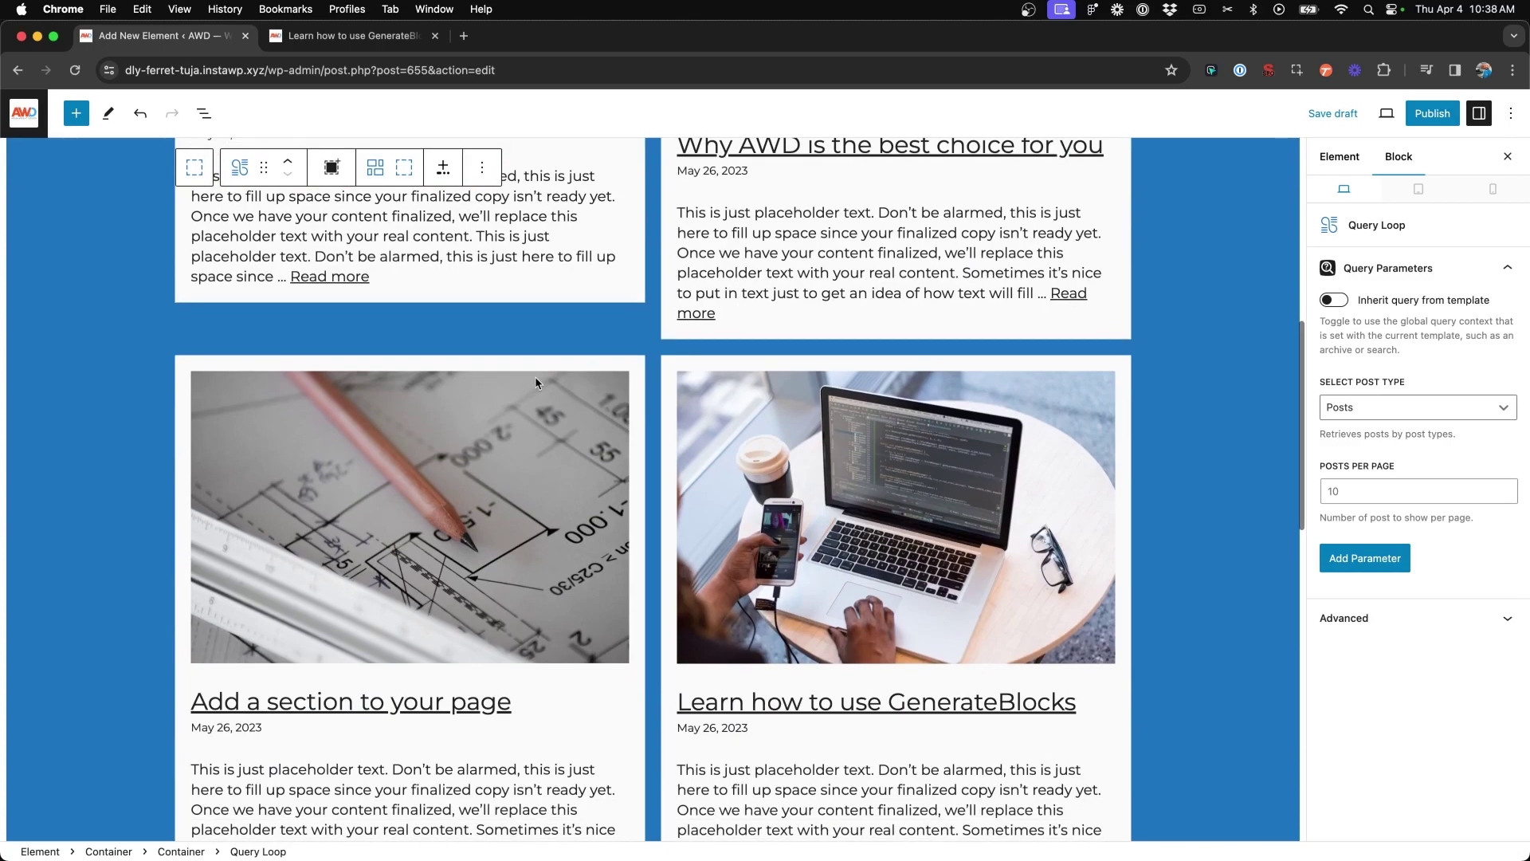
pyautogui.scroll(8, 534, 376)
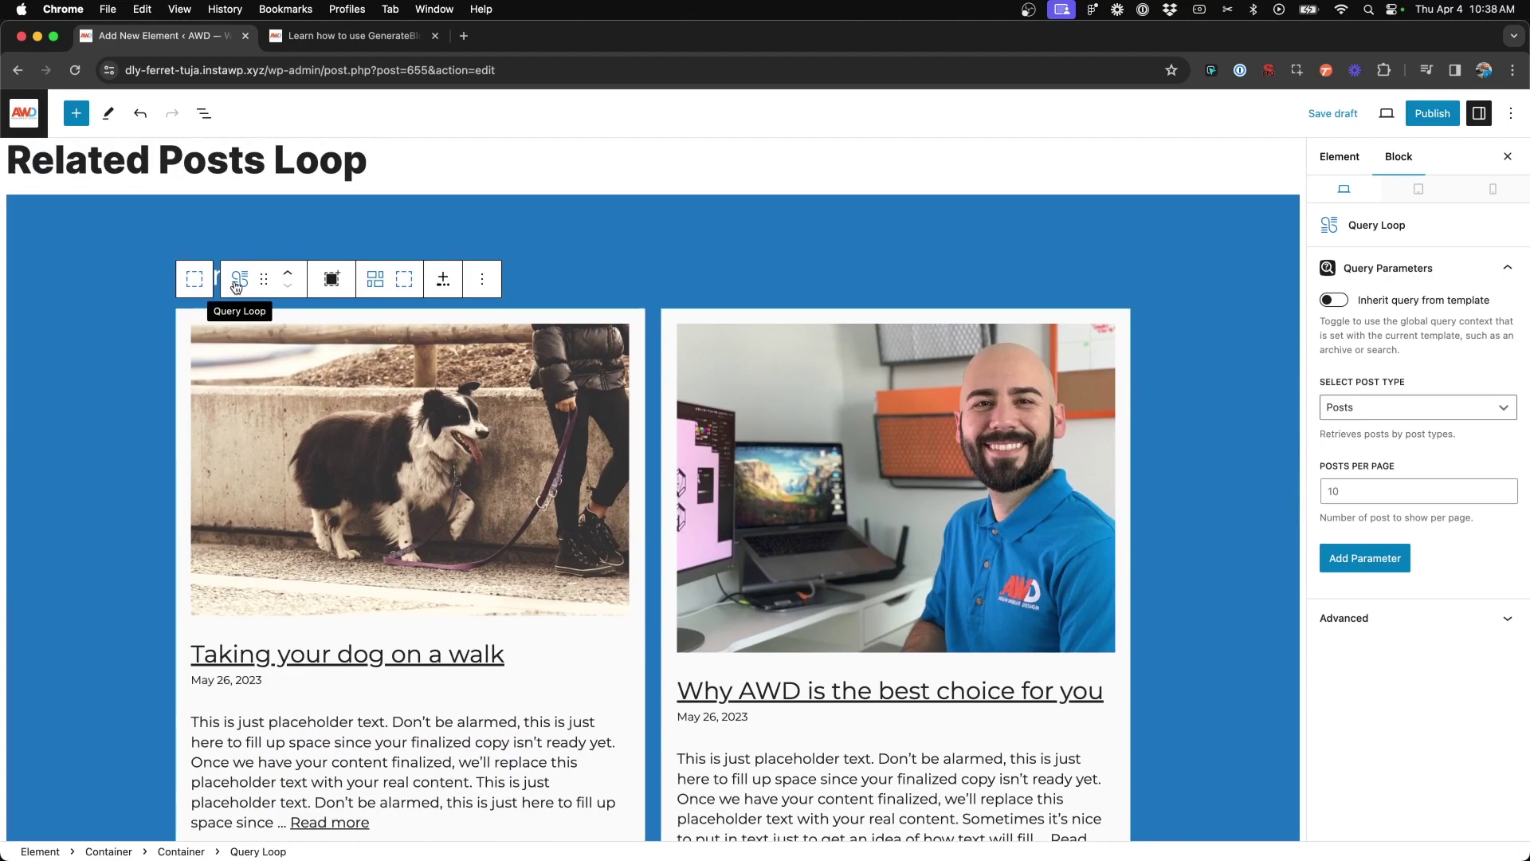
pyautogui.click(1379, 491)
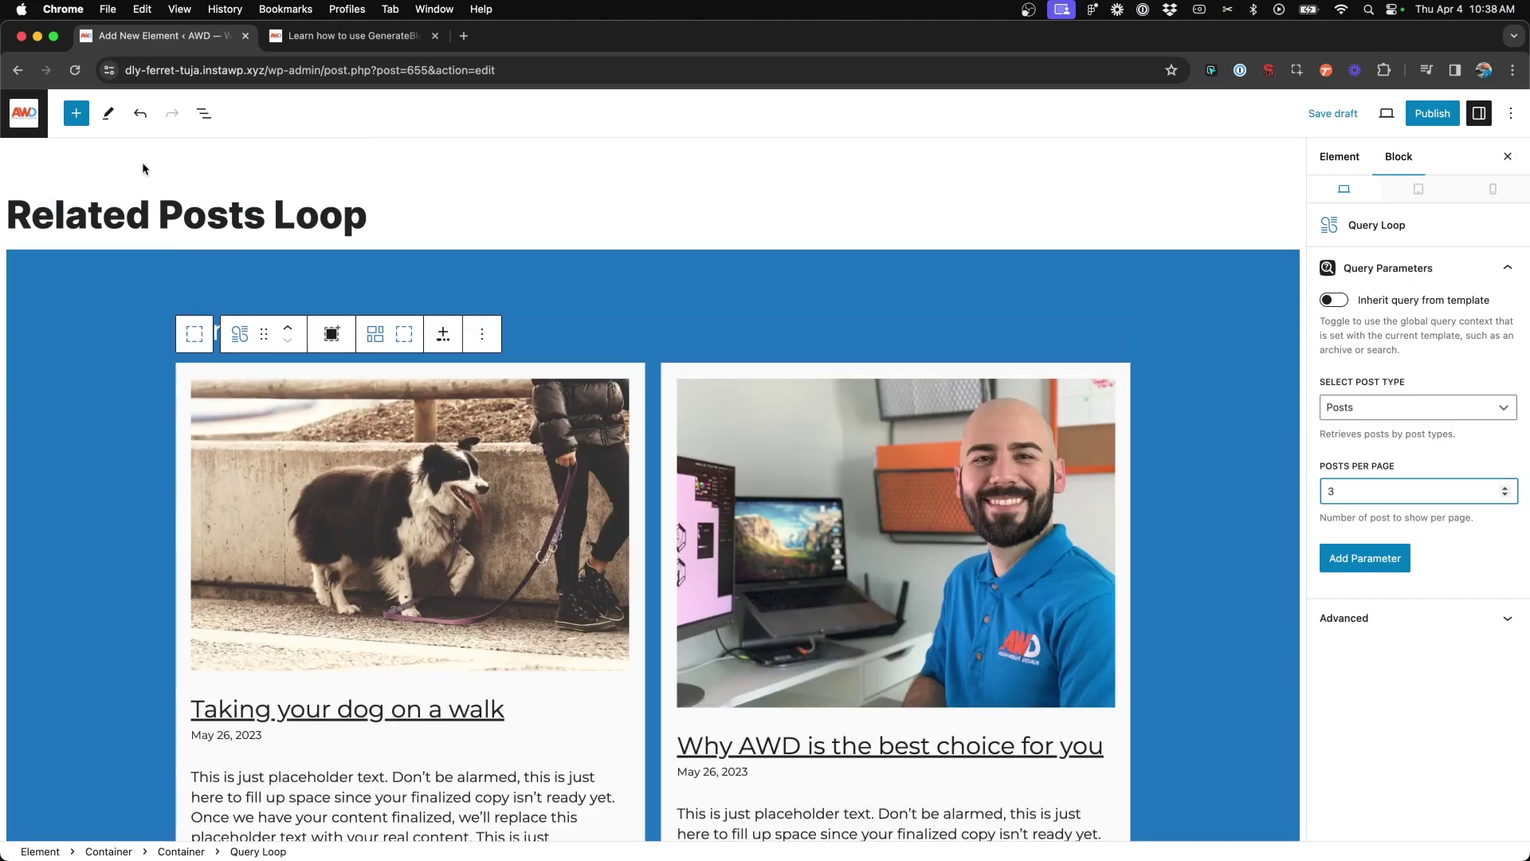
# Step: Expand the Query Loop and its Grid in List View to reach the Post Template
pyautogui.click(204, 113)
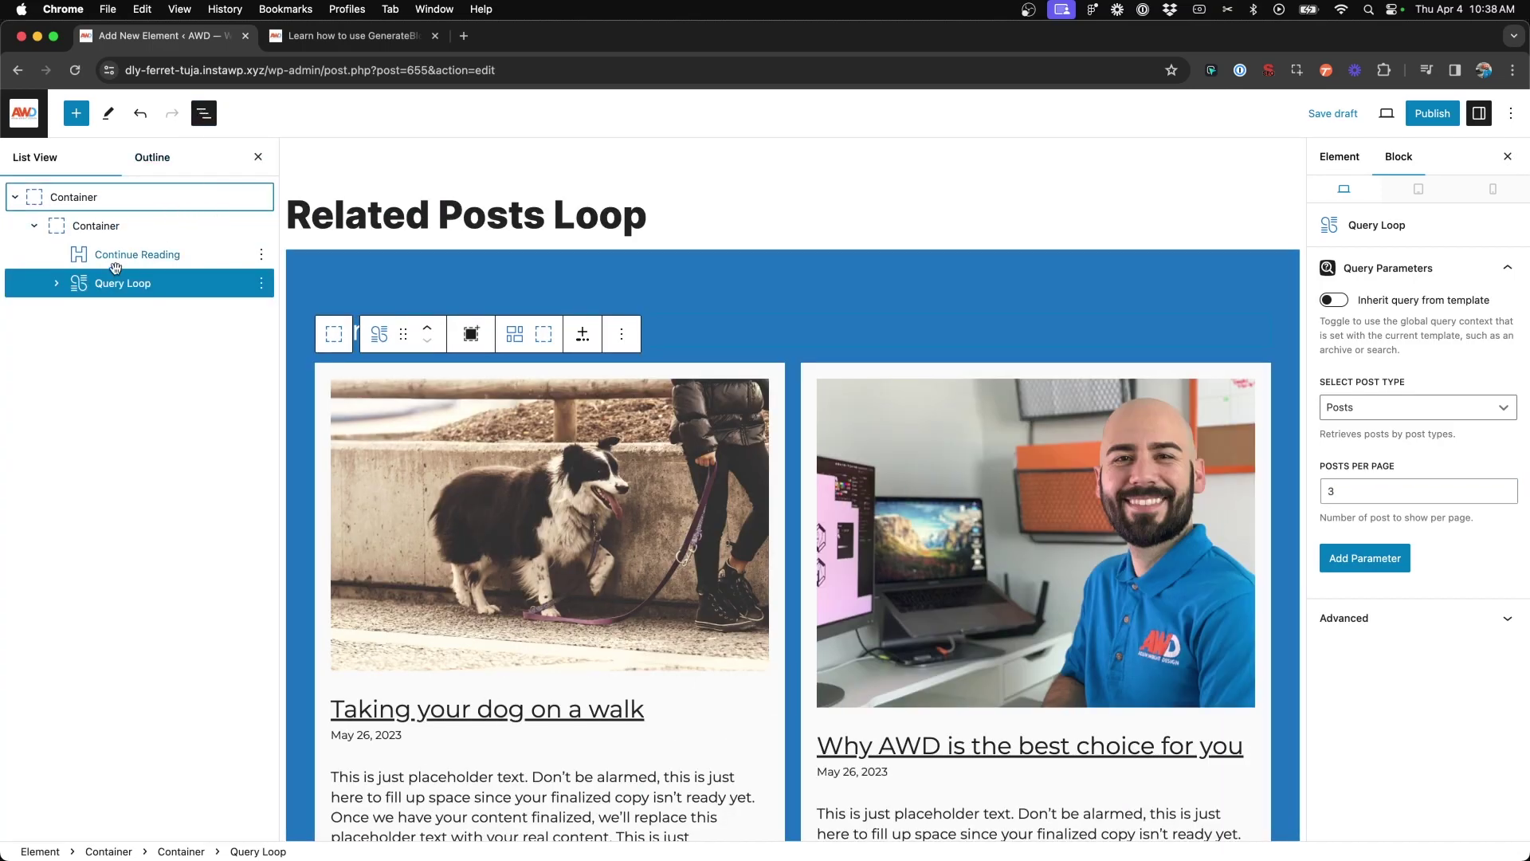
pyautogui.click(57, 284)
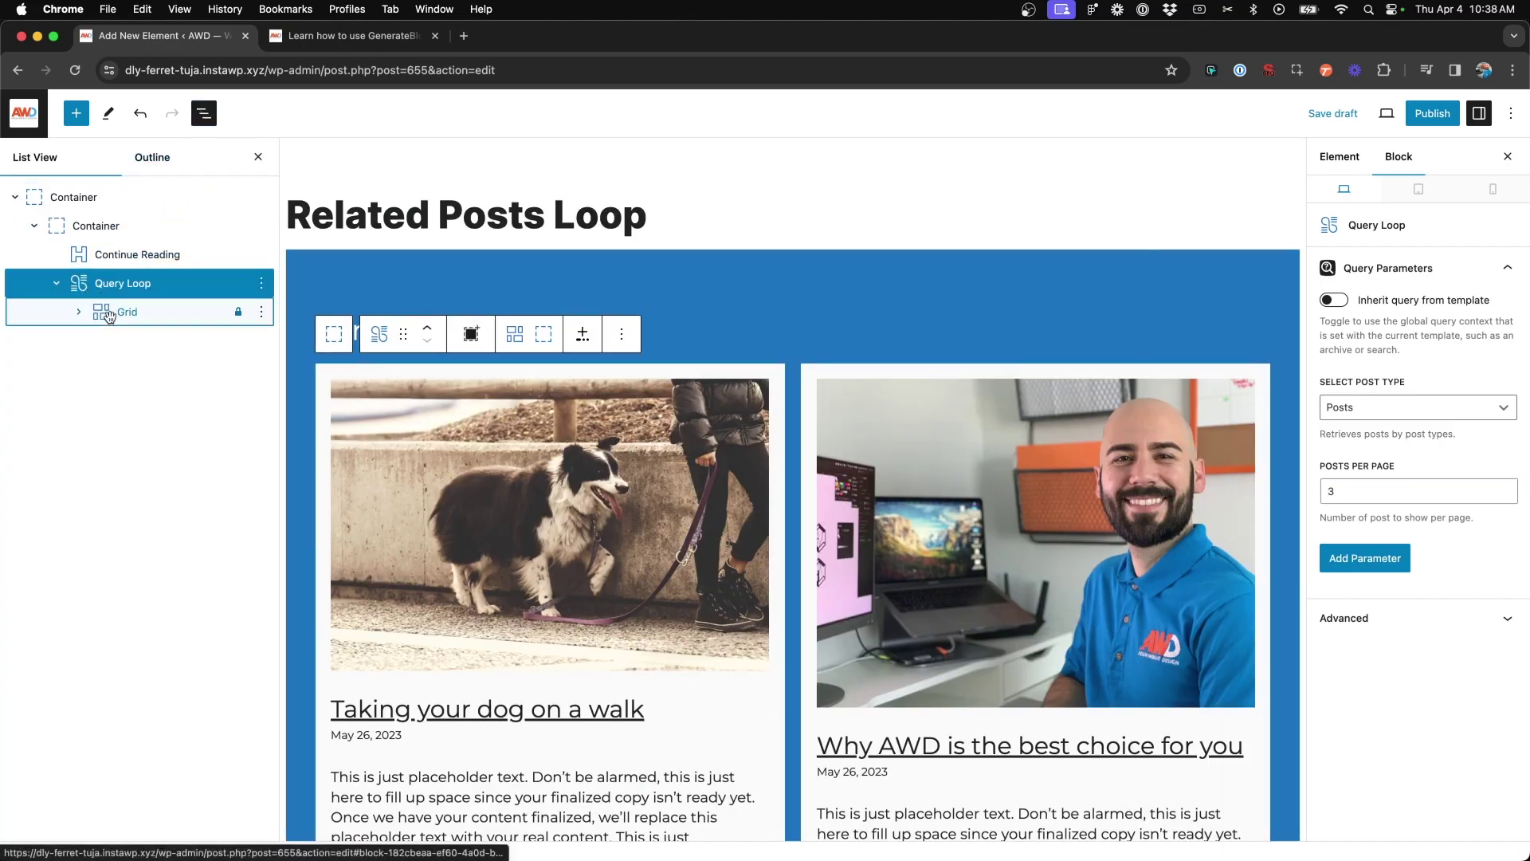
pyautogui.click(109, 316)
pyautogui.click(81, 314)
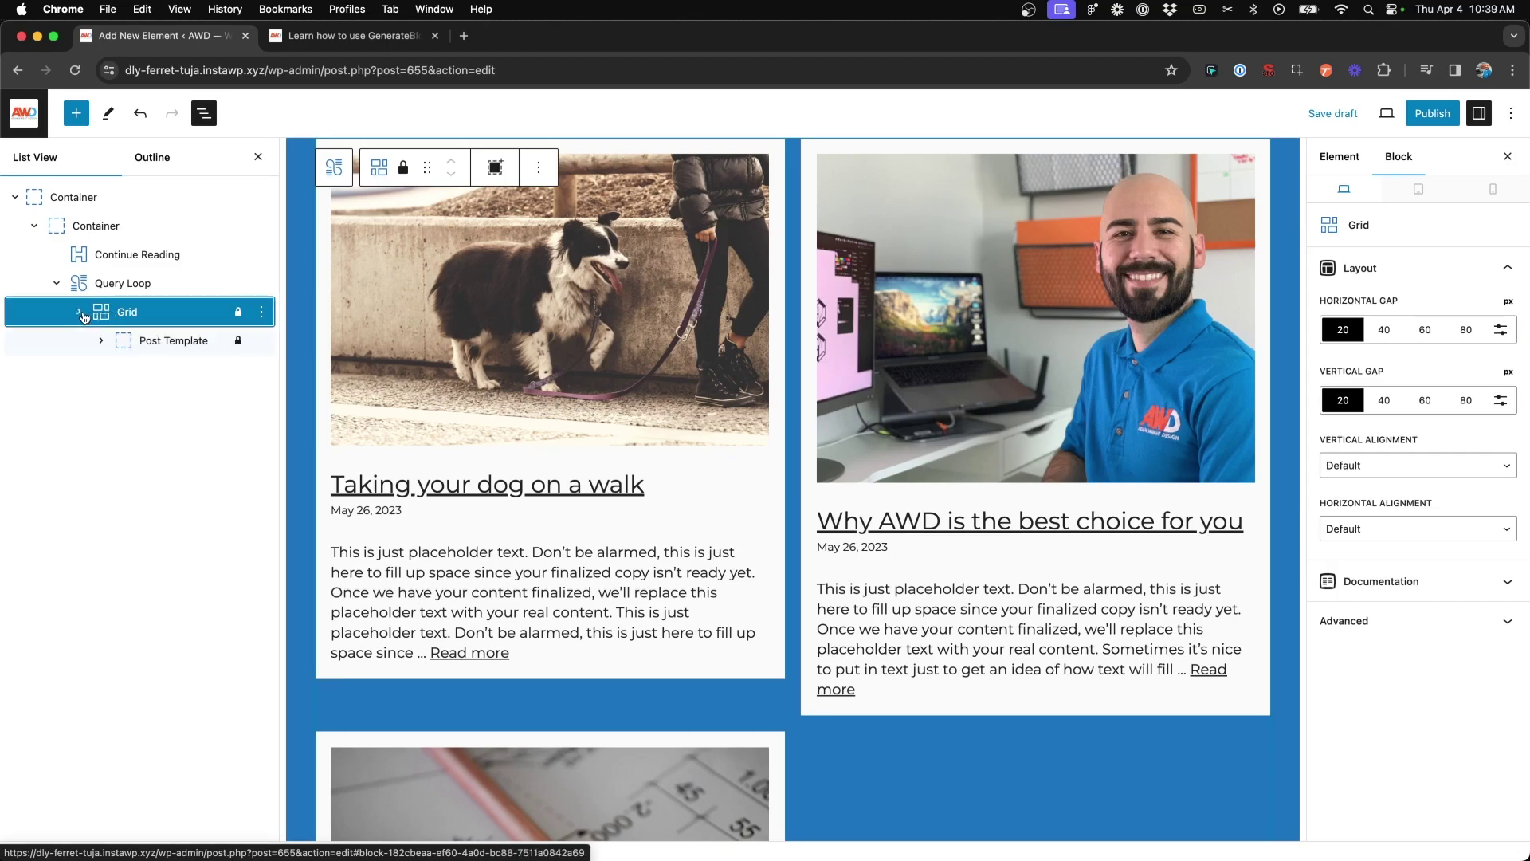
# Step: Set the Post Template grid item width to 33%, then view the live GenerateBlocks post
pyautogui.click(160, 344)
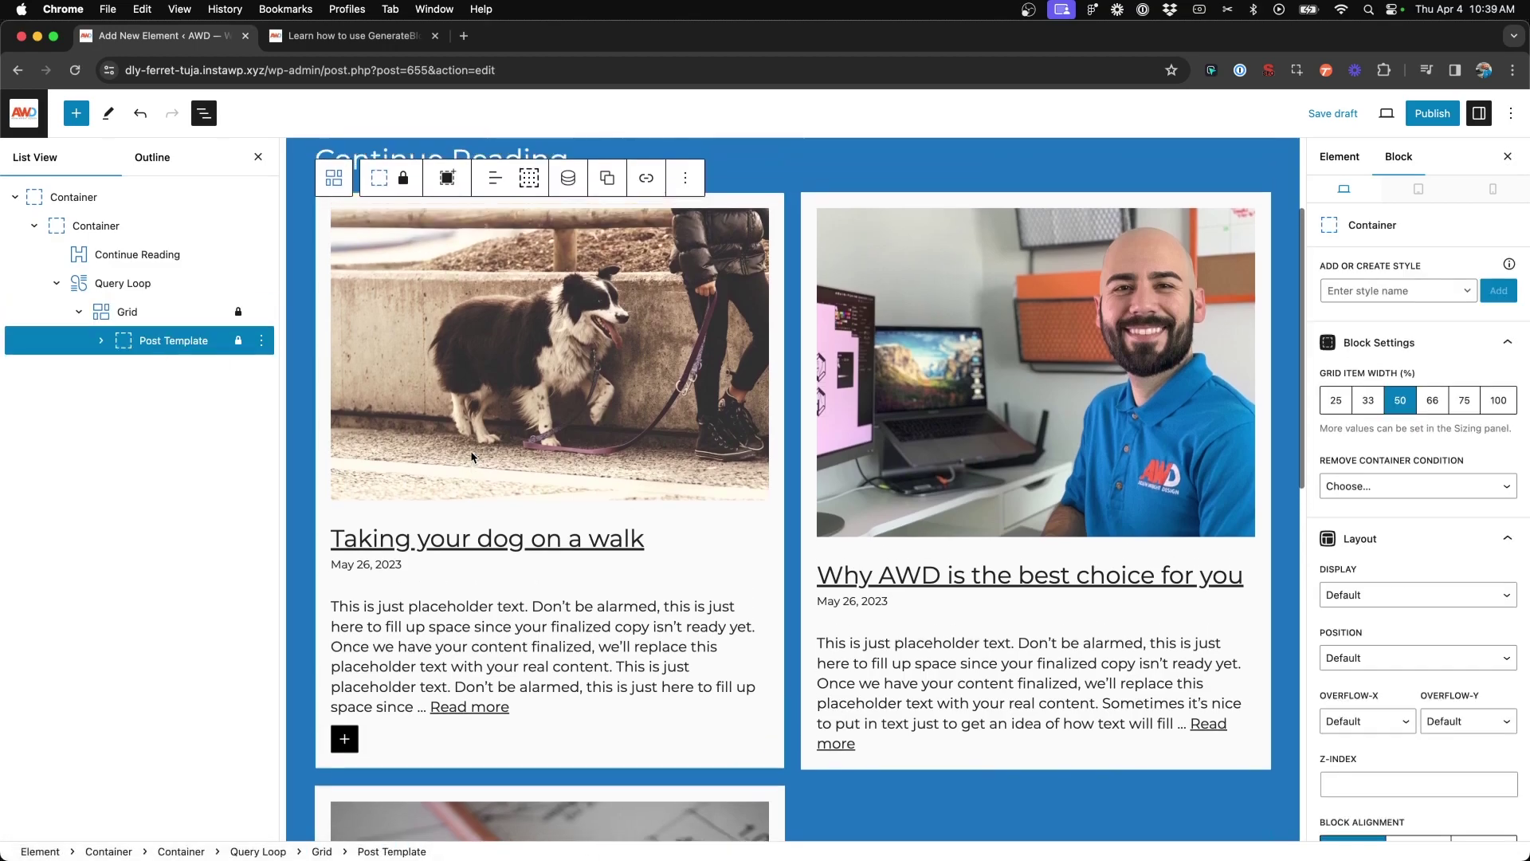
pyautogui.scroll(2, 471, 457)
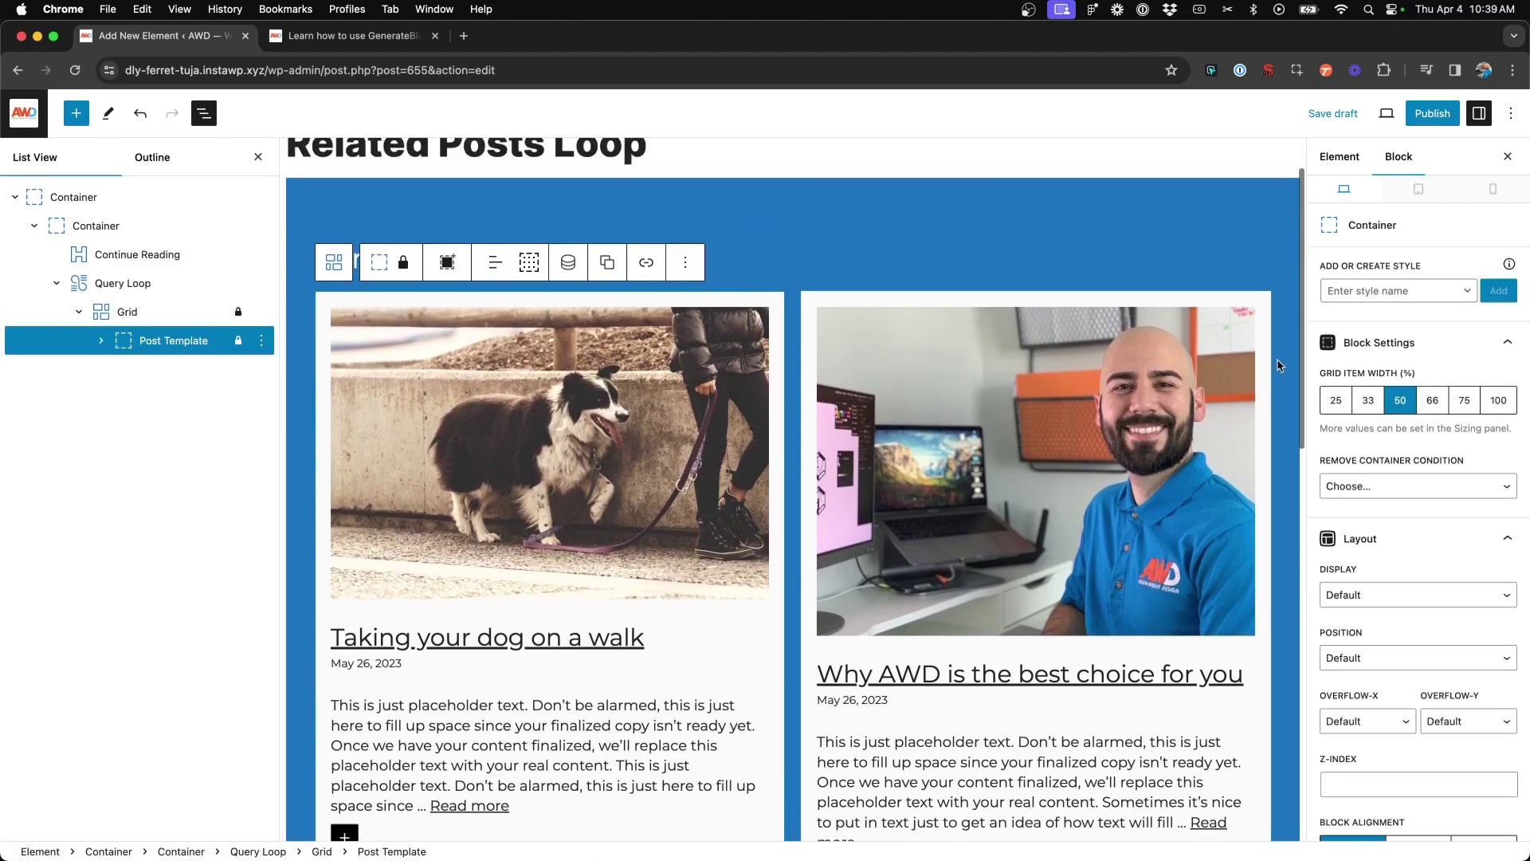
pyautogui.click(1368, 400)
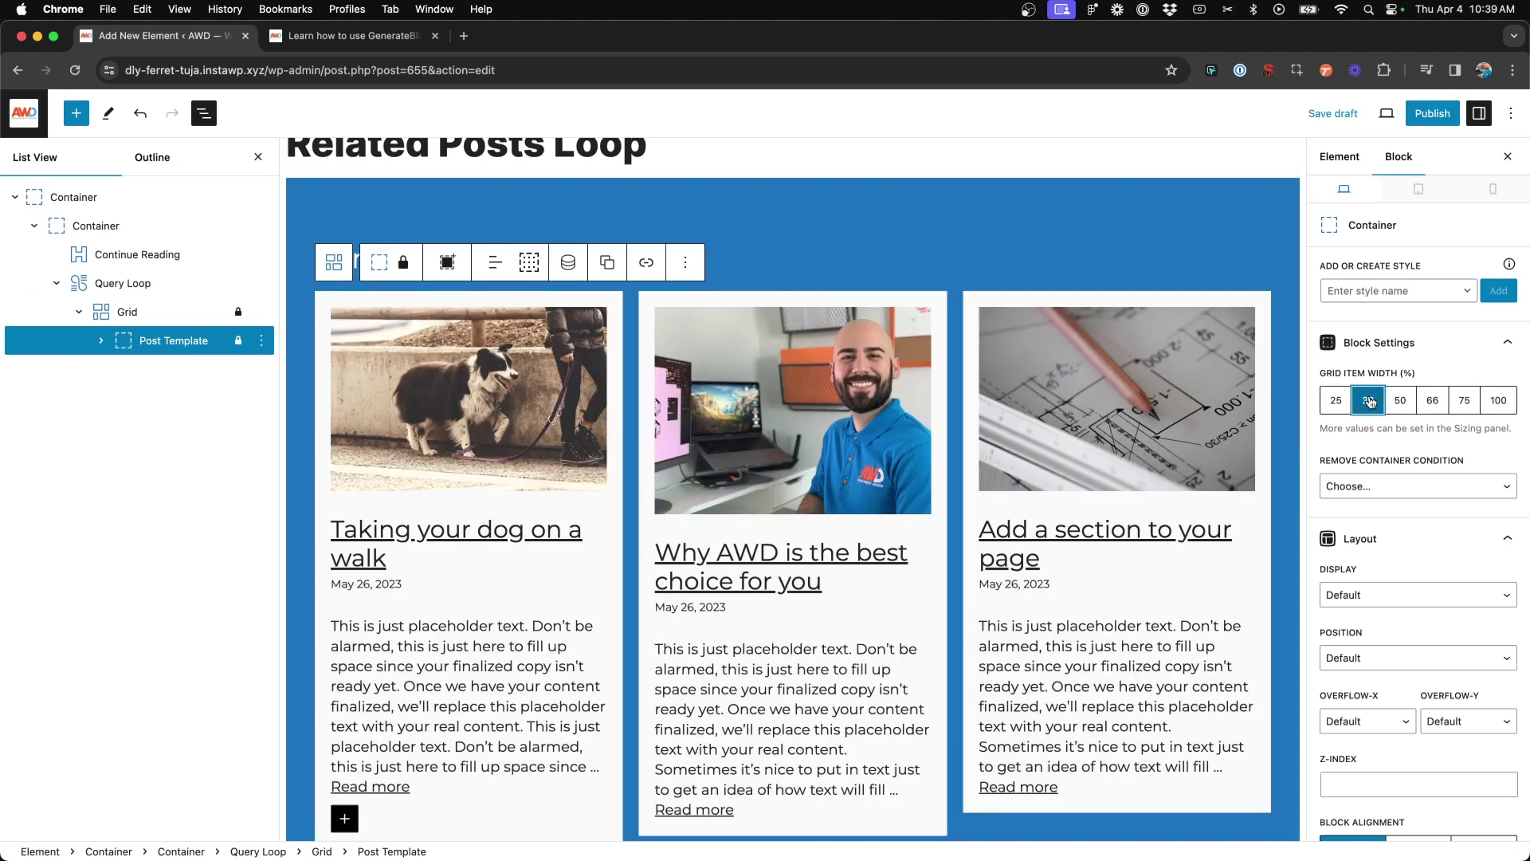
pyautogui.scroll(-4, 765, 510)
pyautogui.scroll(2, 763, 508)
pyautogui.scroll(1, 763, 508)
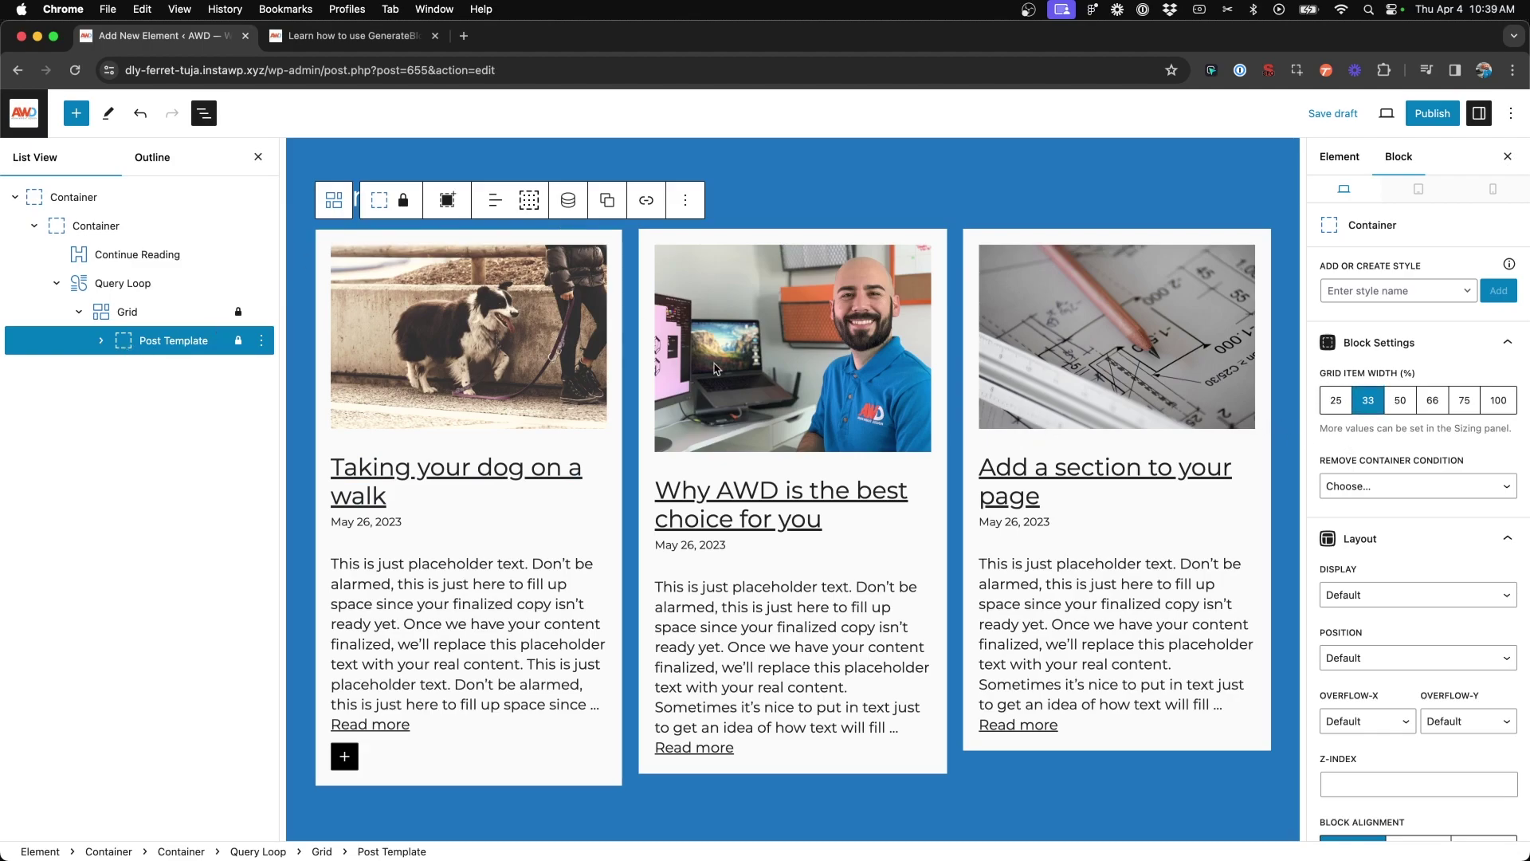
pyautogui.click(307, 36)
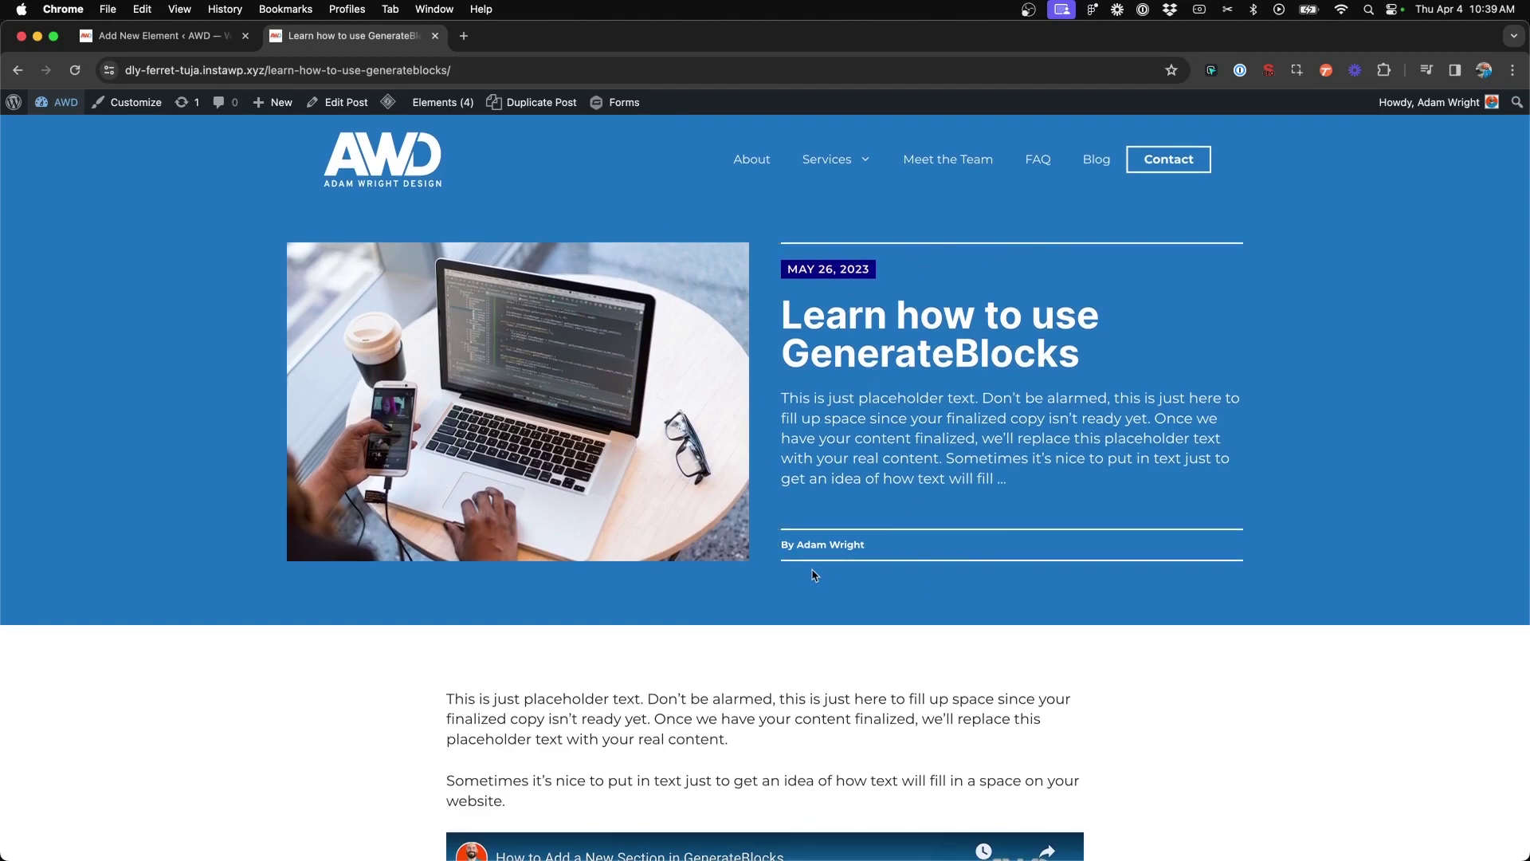
# Step: Remove the light background colour from the post cards
pyautogui.click(151, 36)
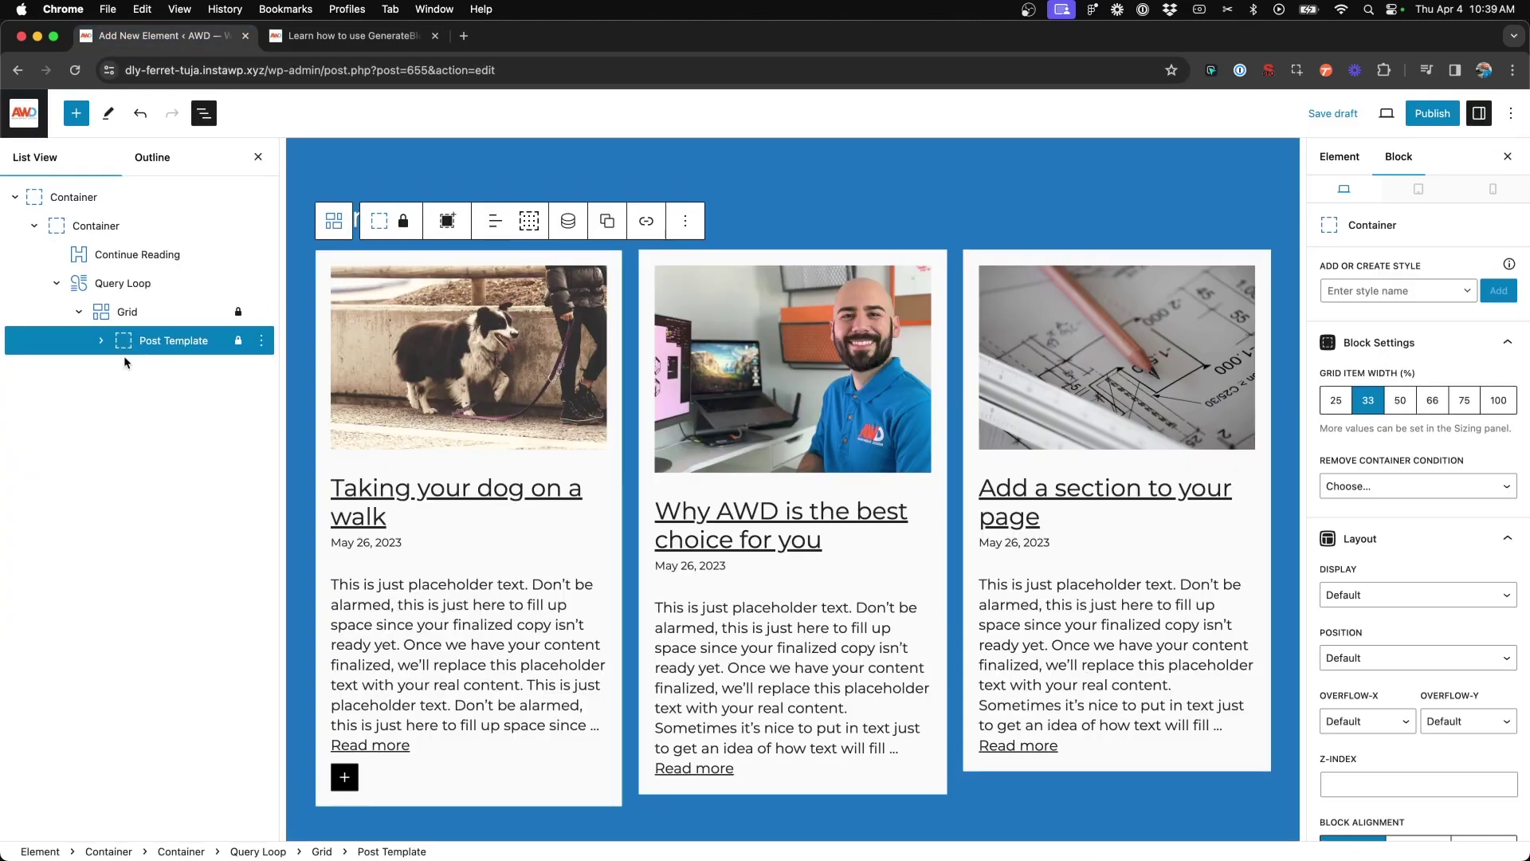
pyautogui.scroll(-15, 1423, 470)
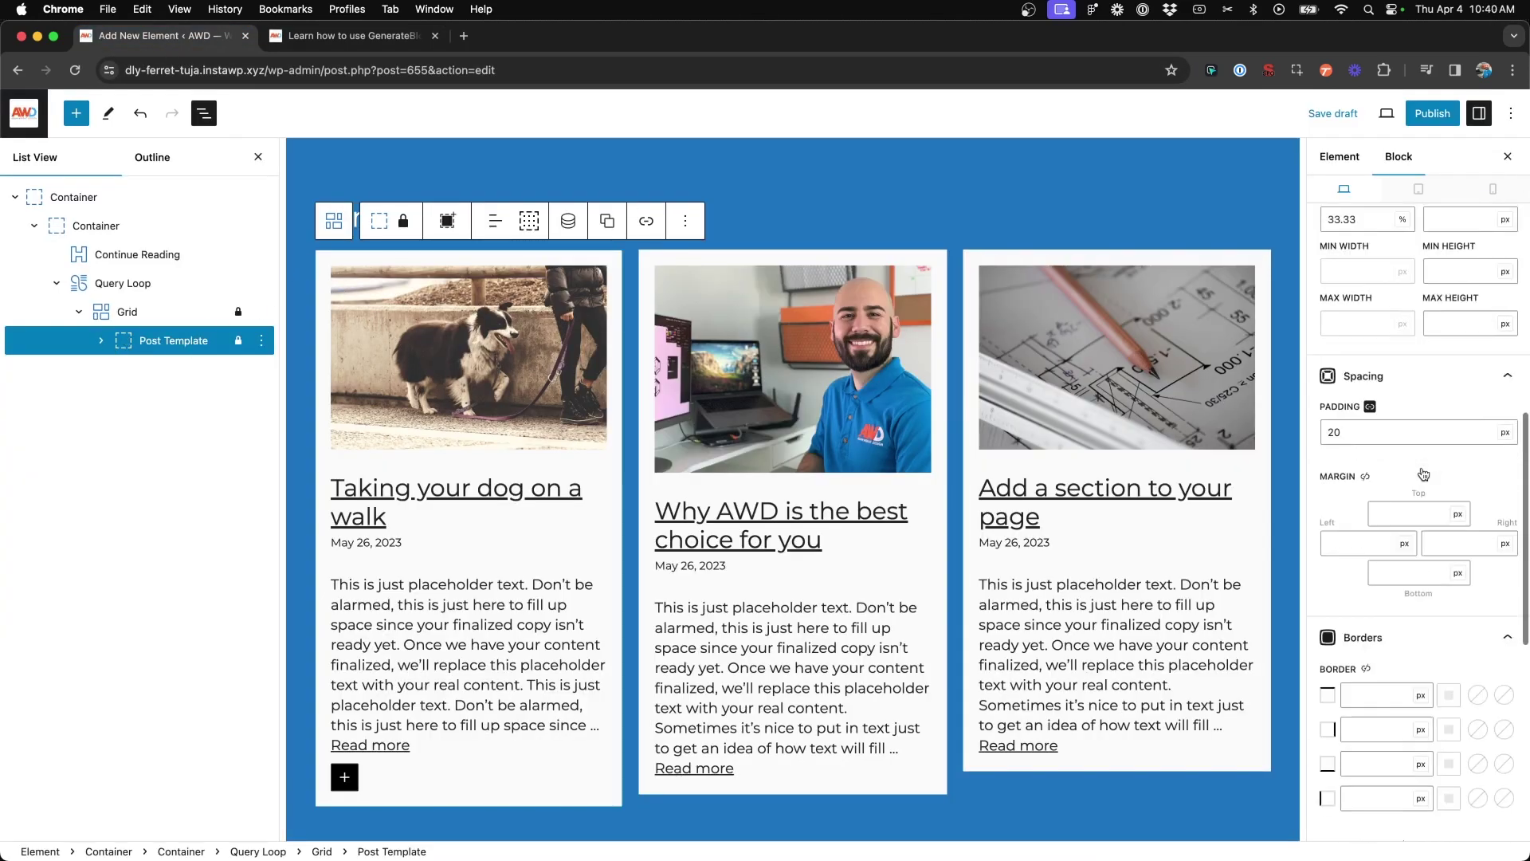
pyautogui.scroll(-5, 1423, 470)
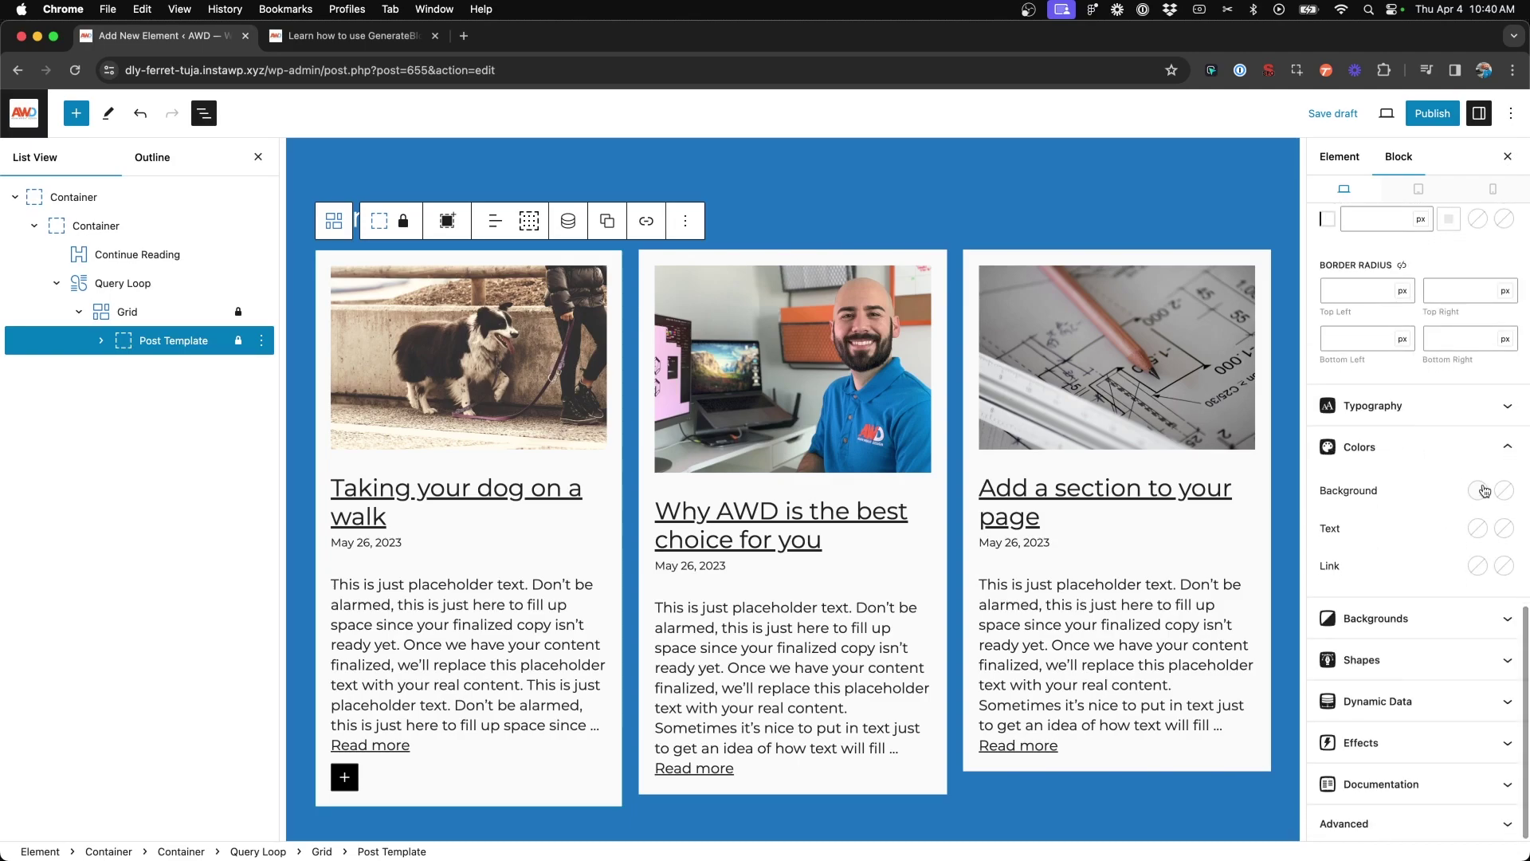
pyautogui.click(1478, 490)
pyautogui.click(1460, 407)
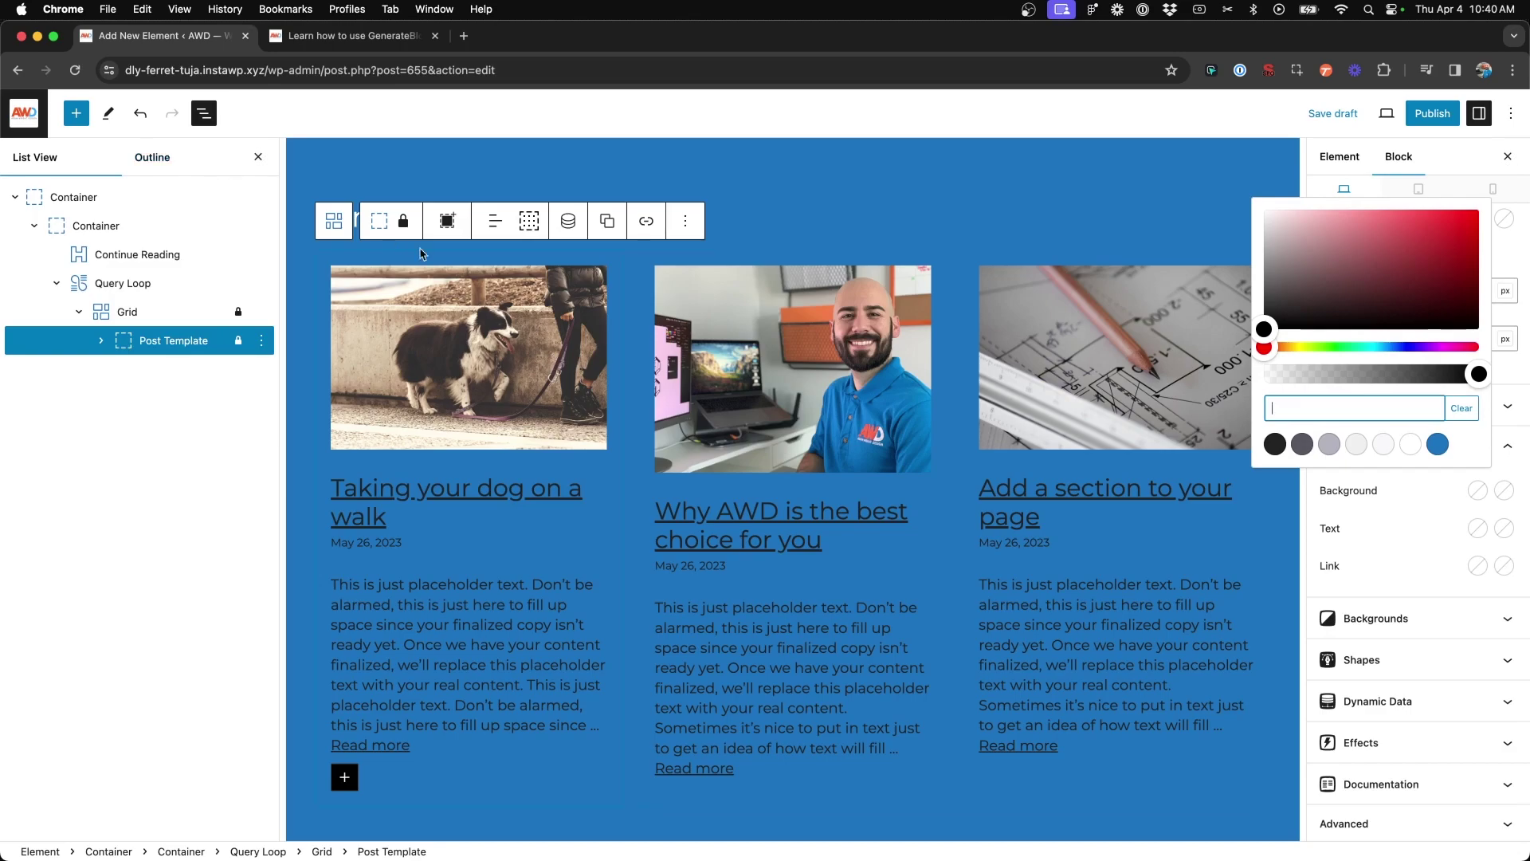
pyautogui.click(1415, 577)
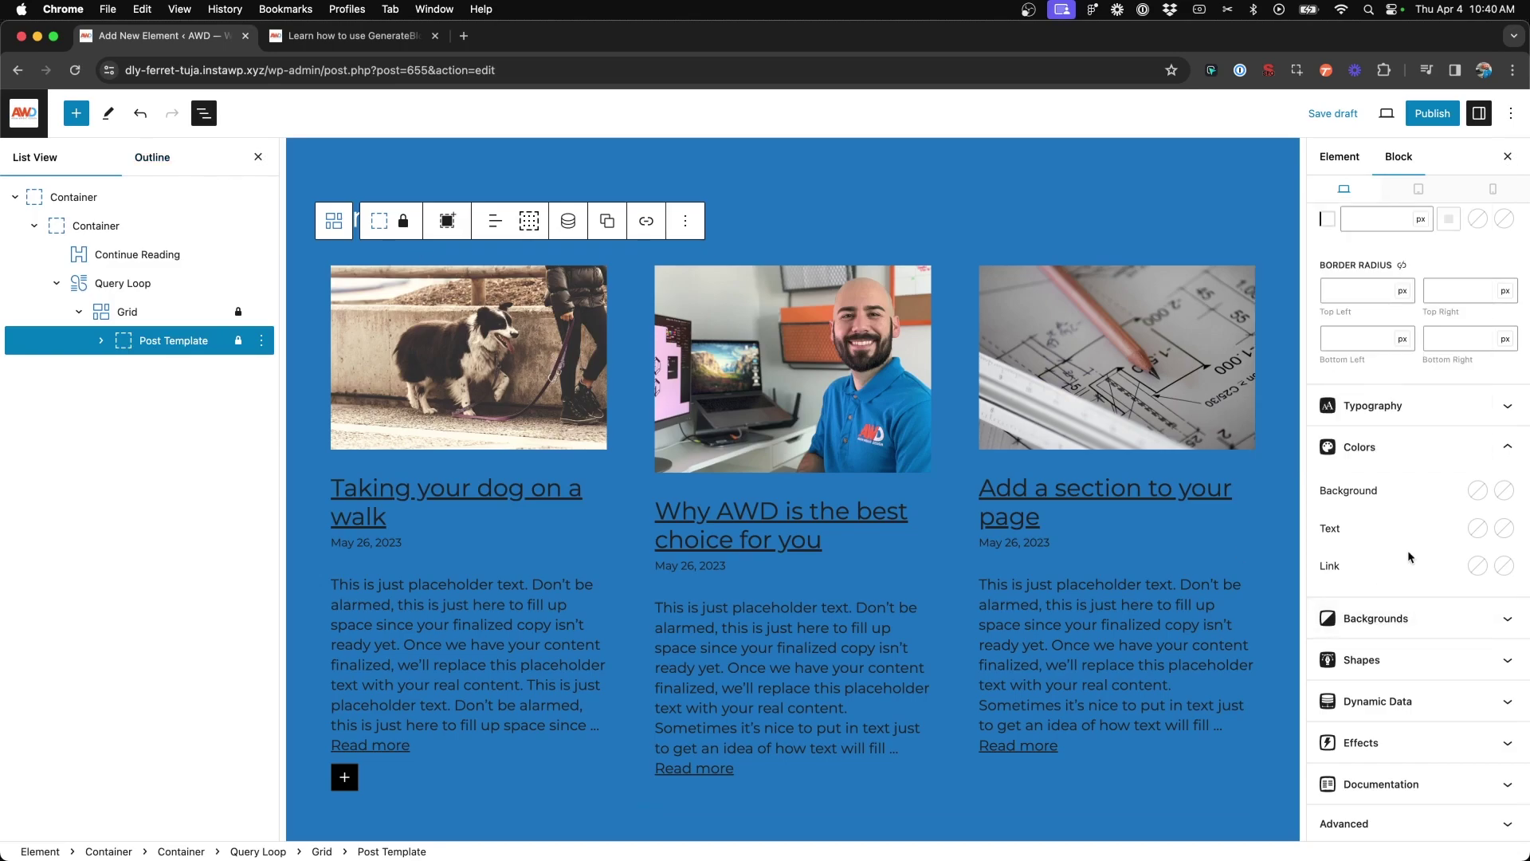
pyautogui.scroll(5, 1409, 556)
# Step: Give the post cards 3px white top and bottom borders
pyautogui.click(1366, 368)
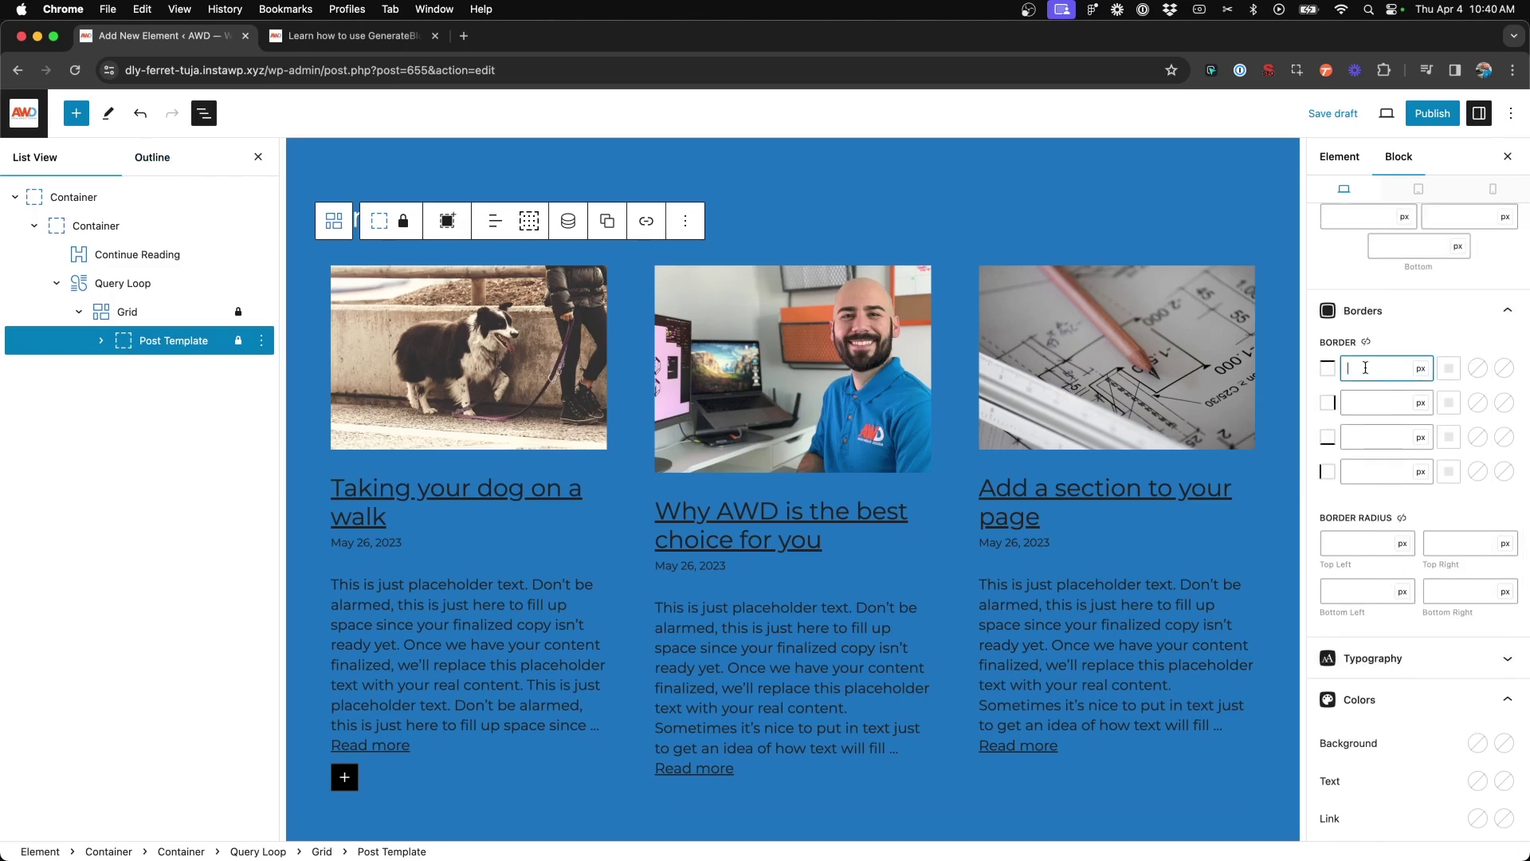
pyautogui.write('3')
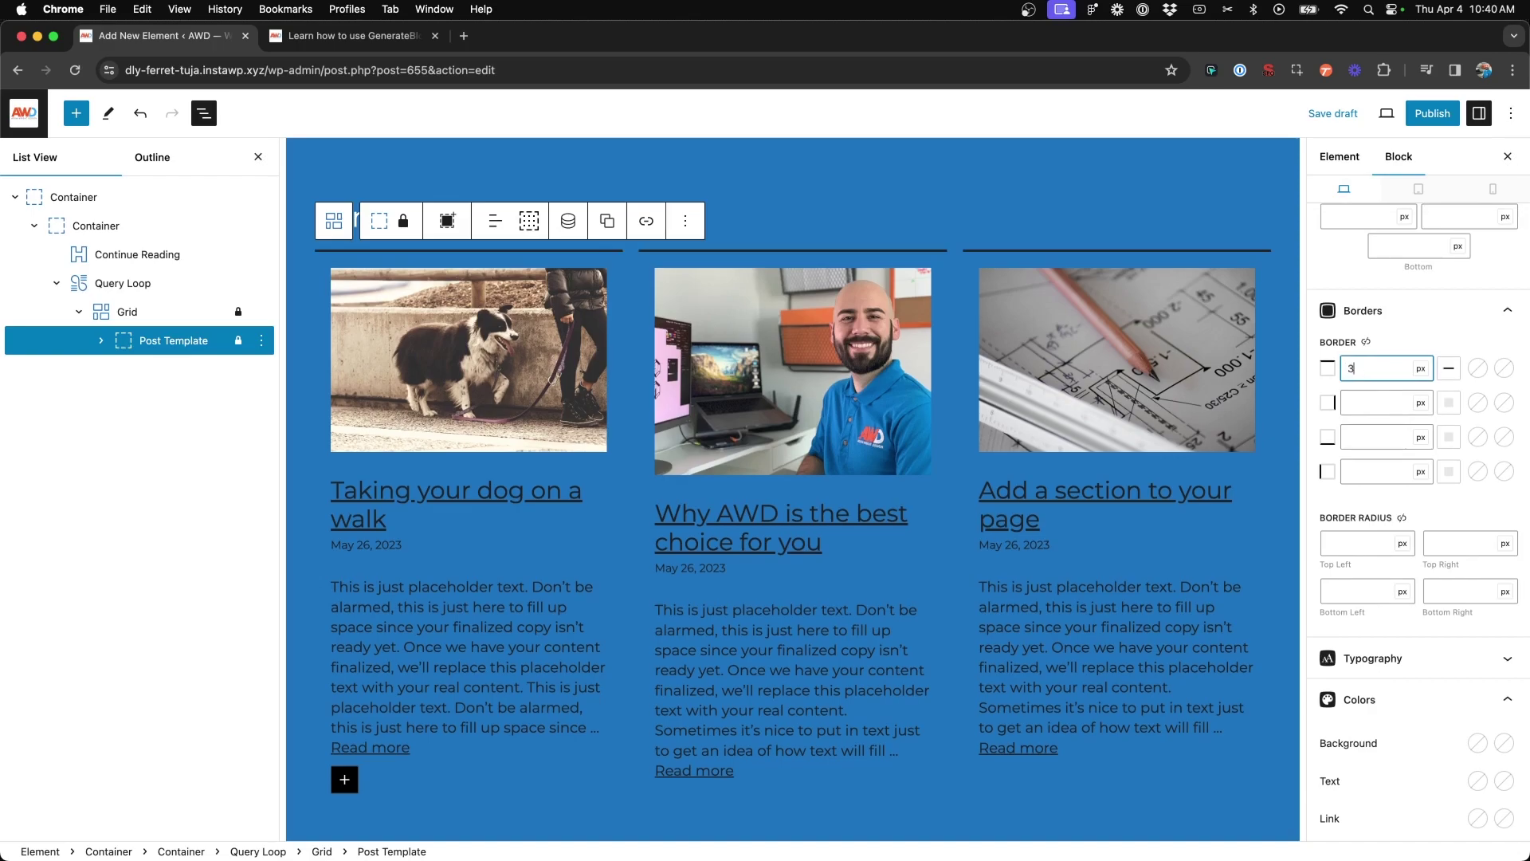
pyautogui.click(1399, 431)
pyautogui.write('3')
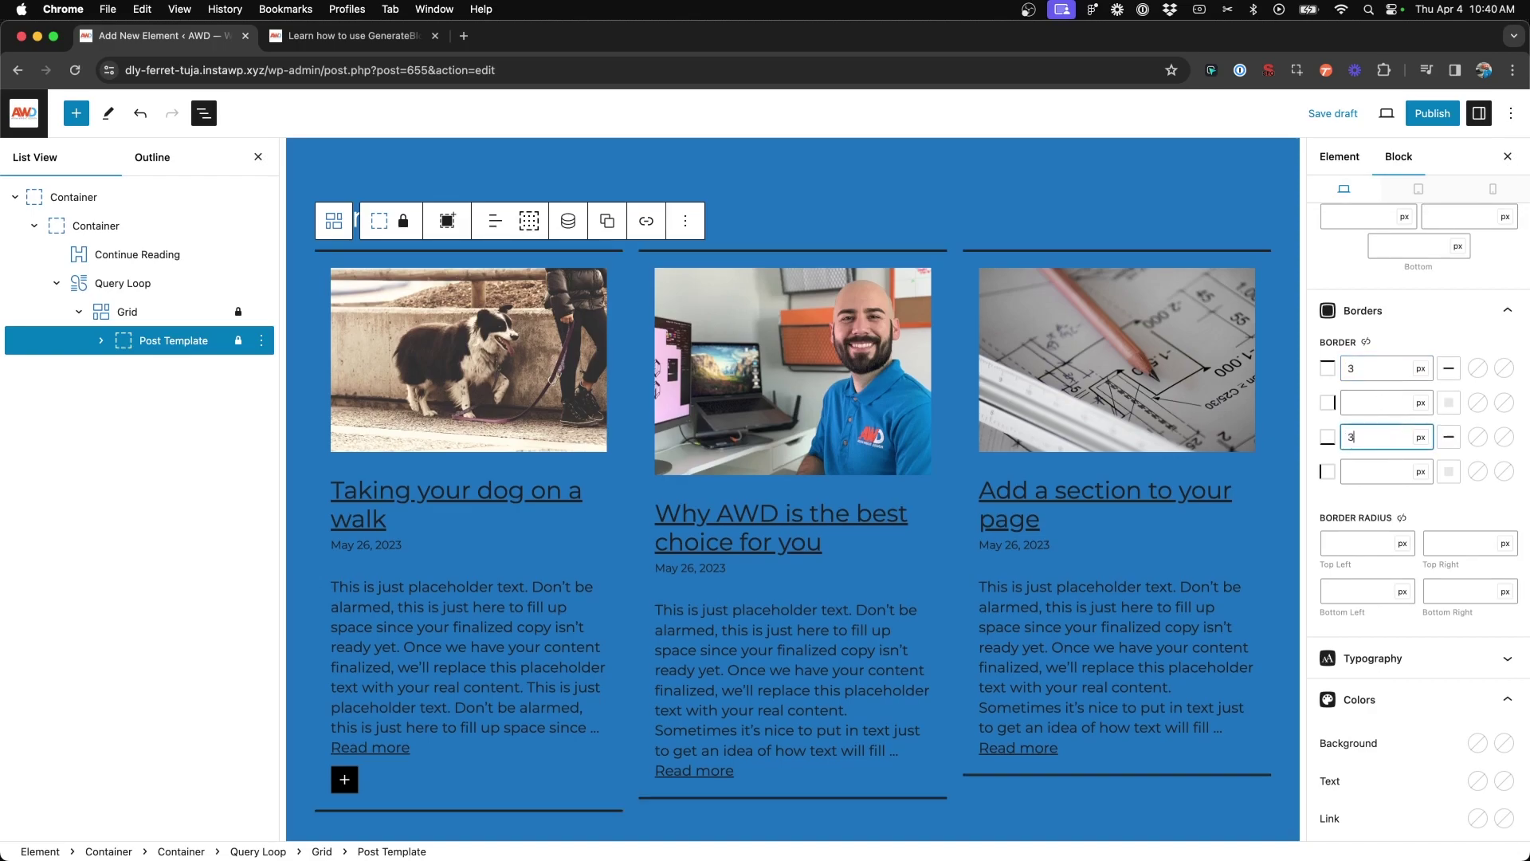
pyautogui.click(1477, 369)
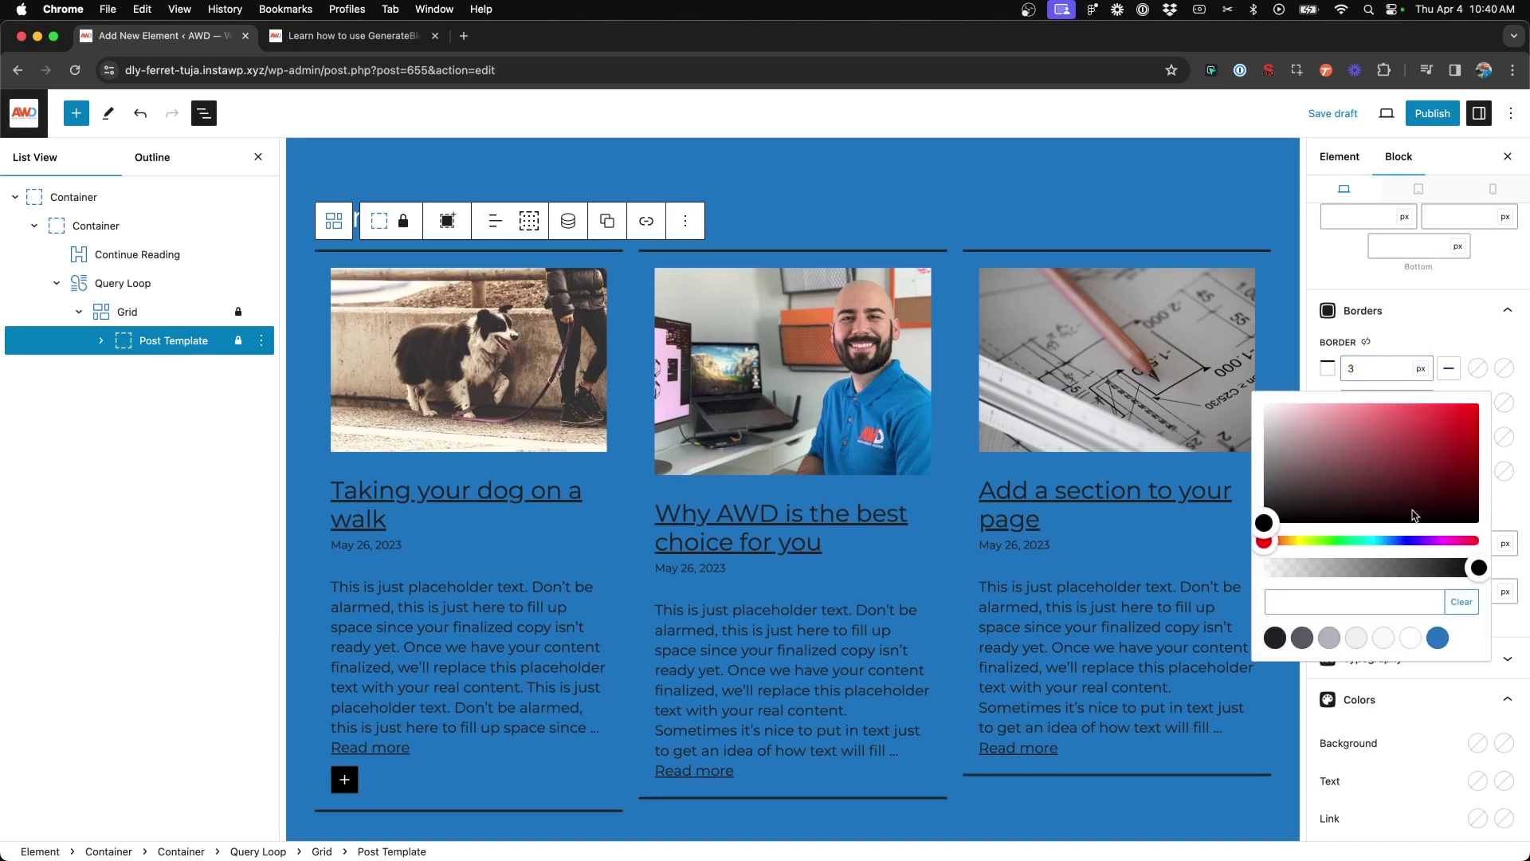
pyautogui.click(1410, 640)
pyautogui.click(1510, 501)
pyautogui.click(1478, 472)
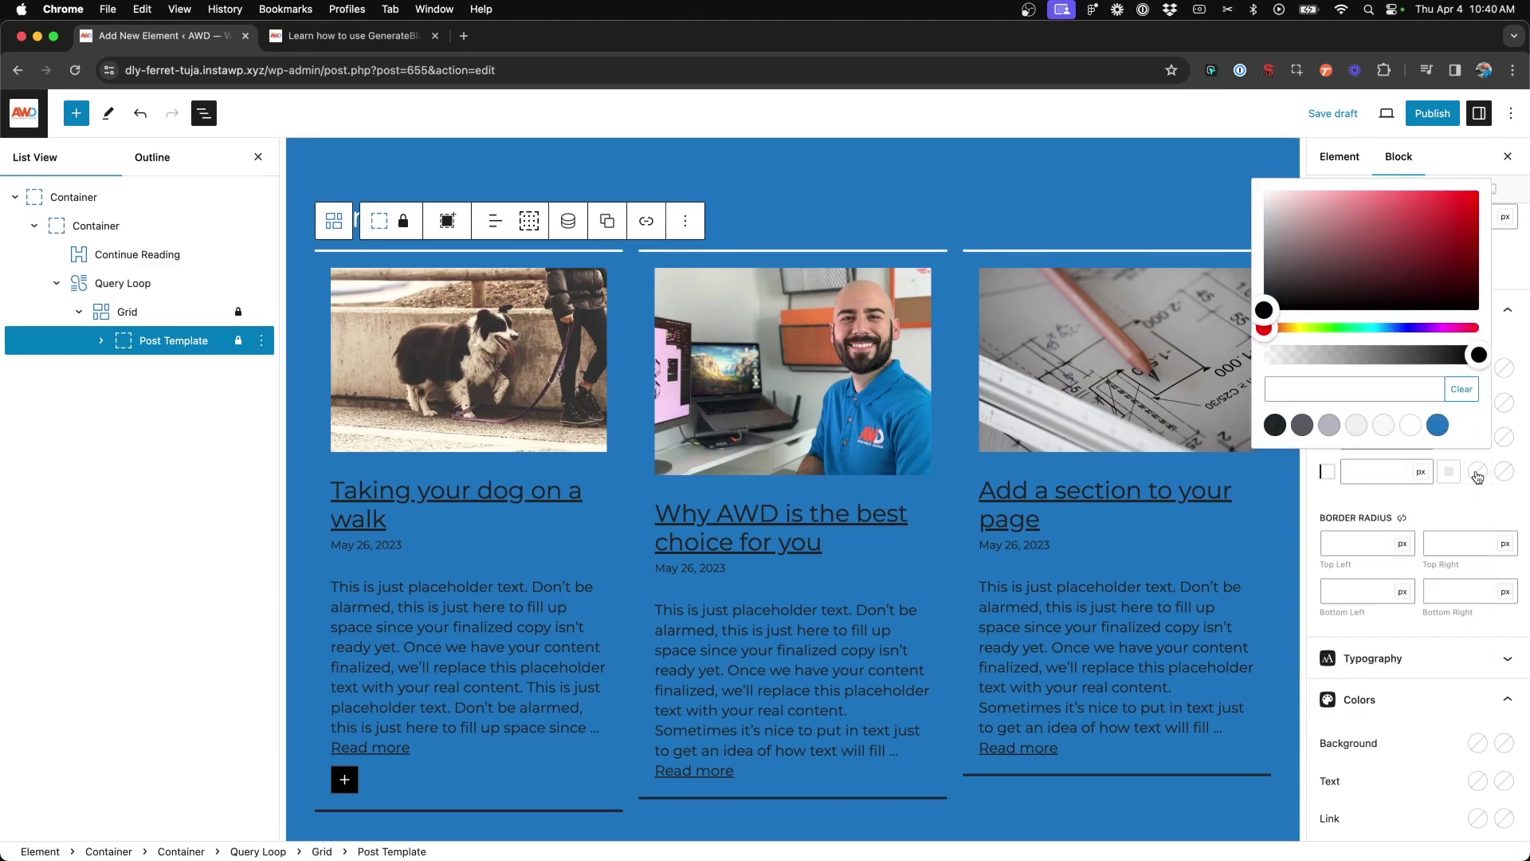
pyautogui.click(1478, 472)
pyautogui.click(1477, 437)
pyautogui.click(1410, 390)
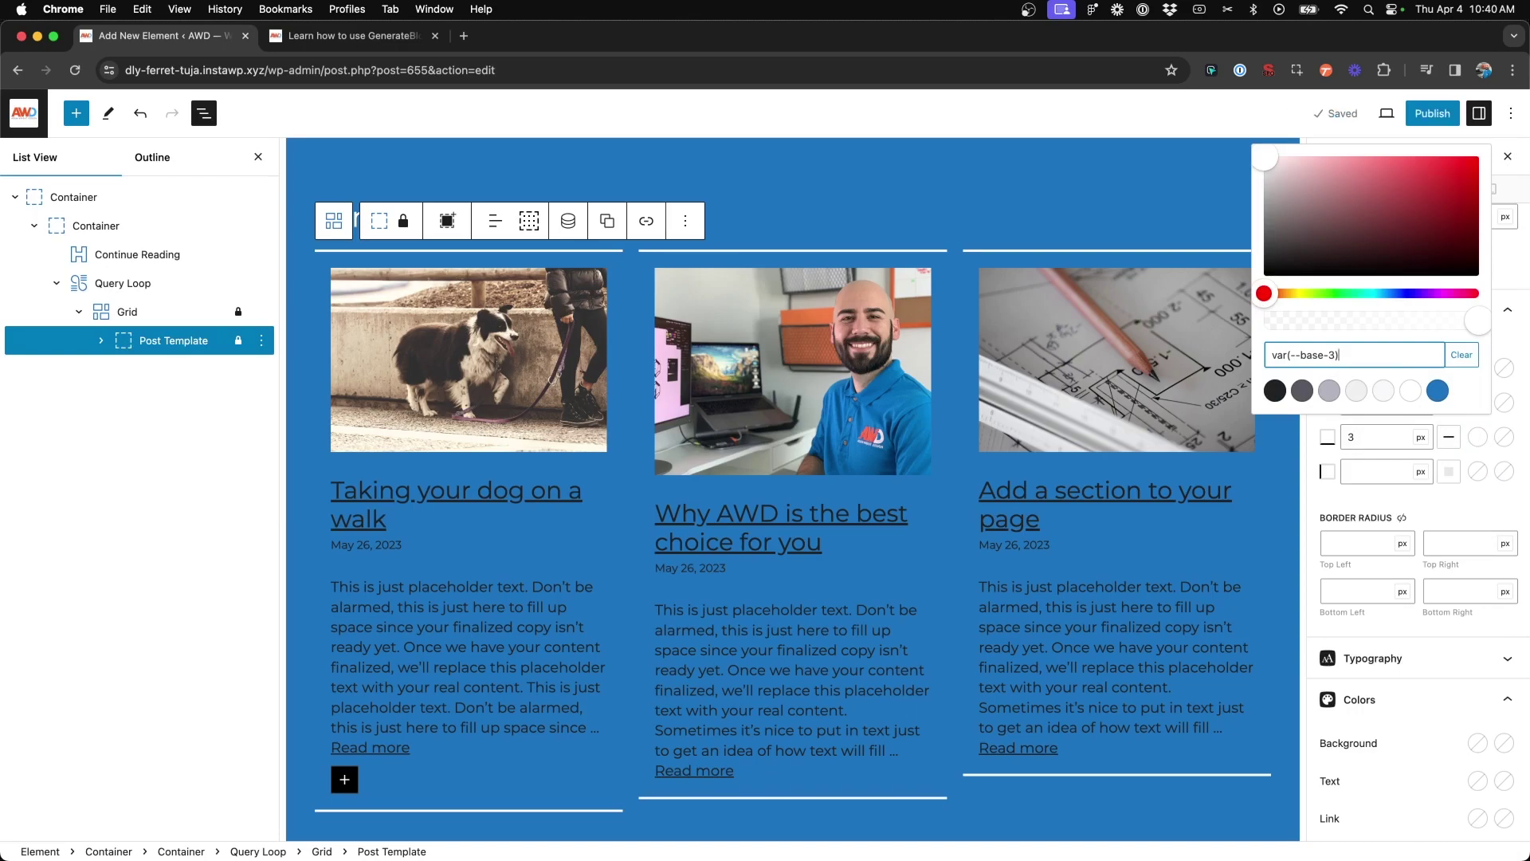
pyautogui.click(541, 347)
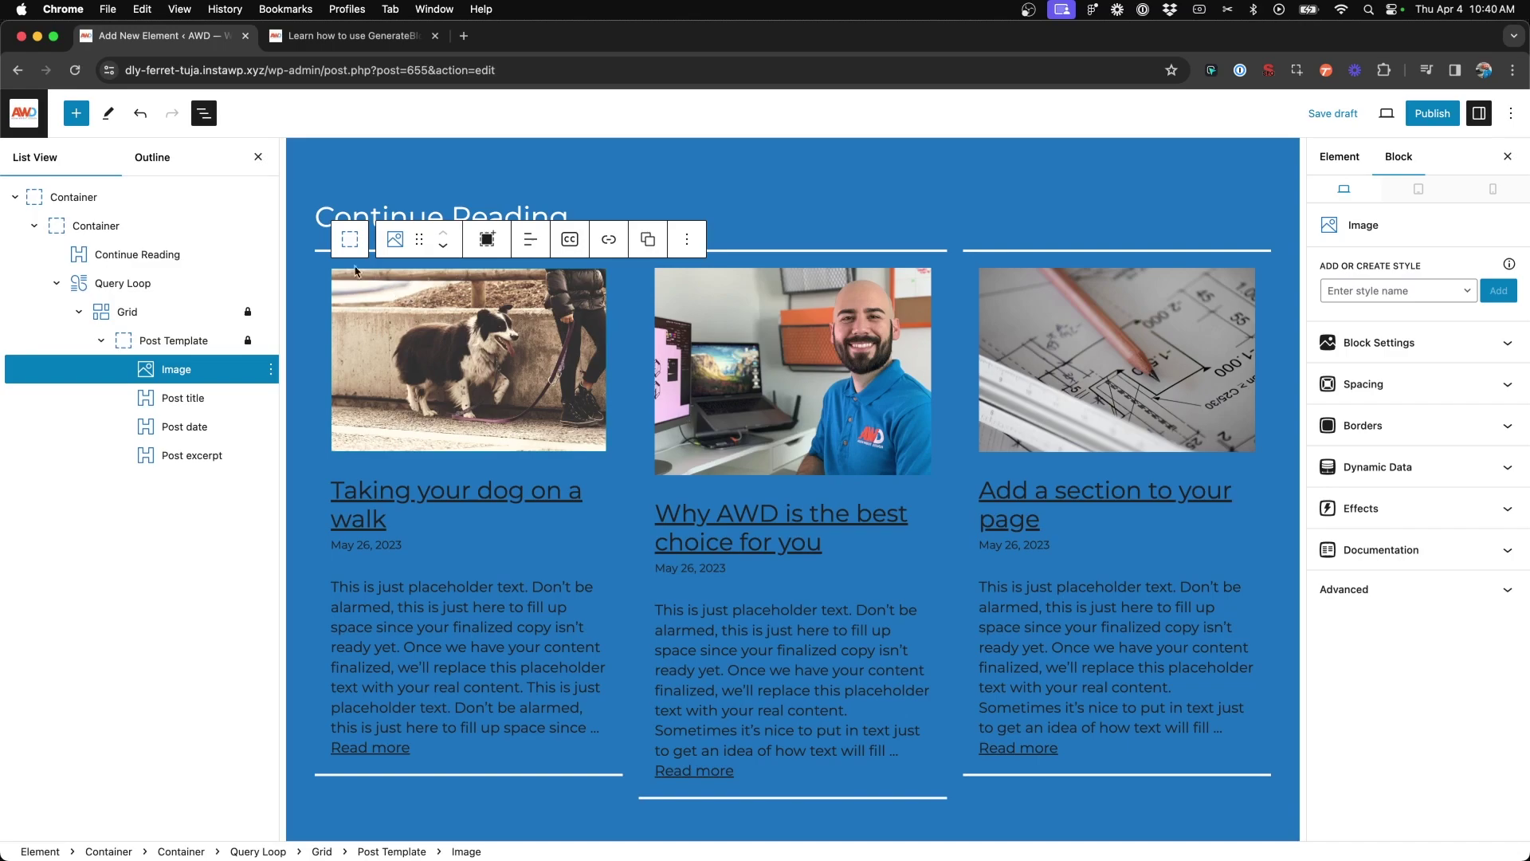
# Step: Set the card container padding to 0 on the sides and 20px top and bottom
pyautogui.click(350, 239)
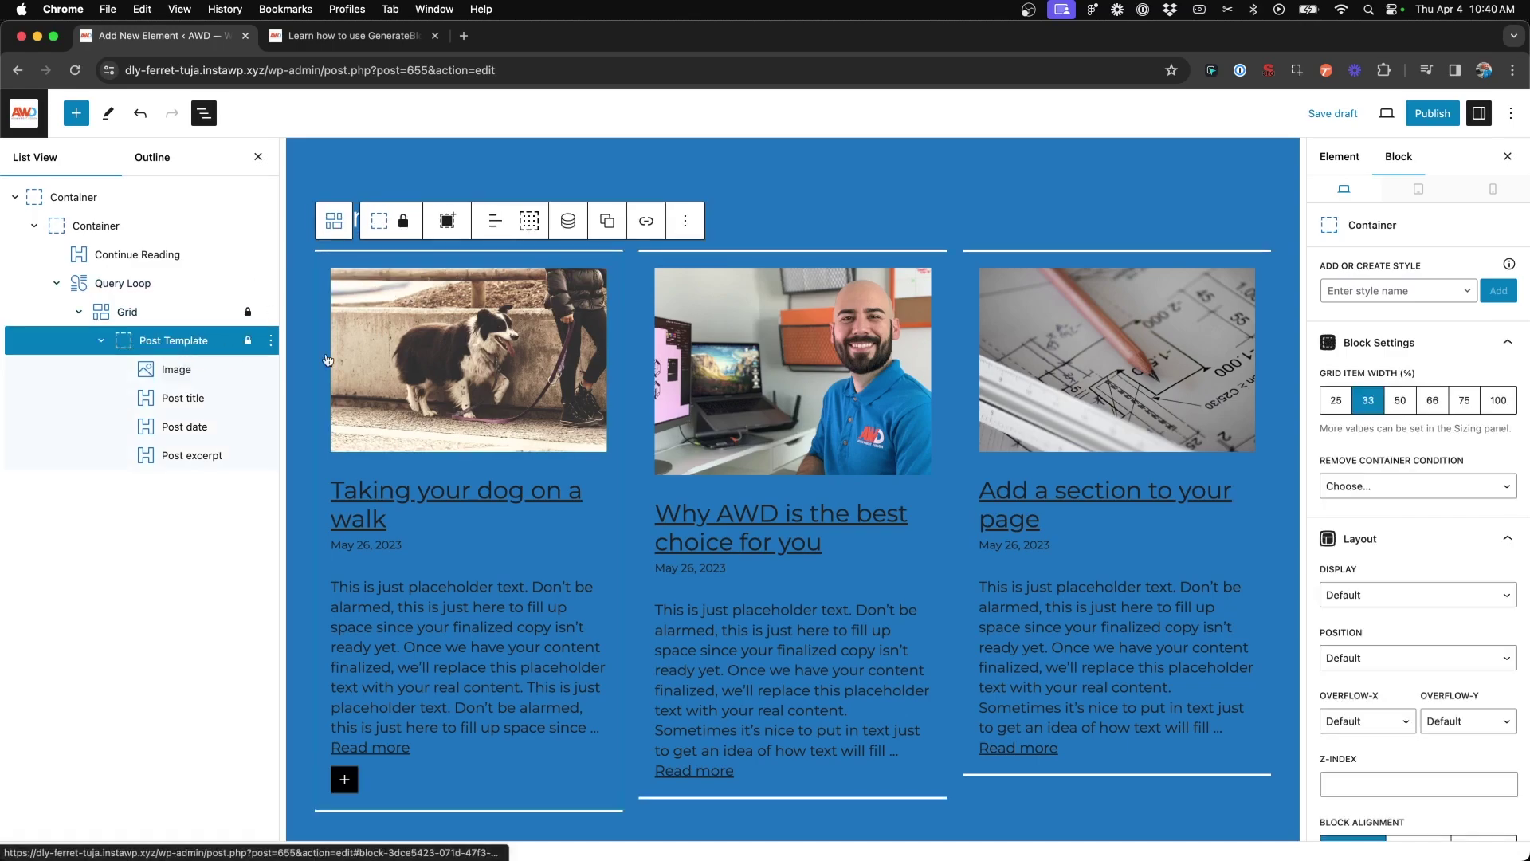
pyautogui.scroll(-10, 1373, 388)
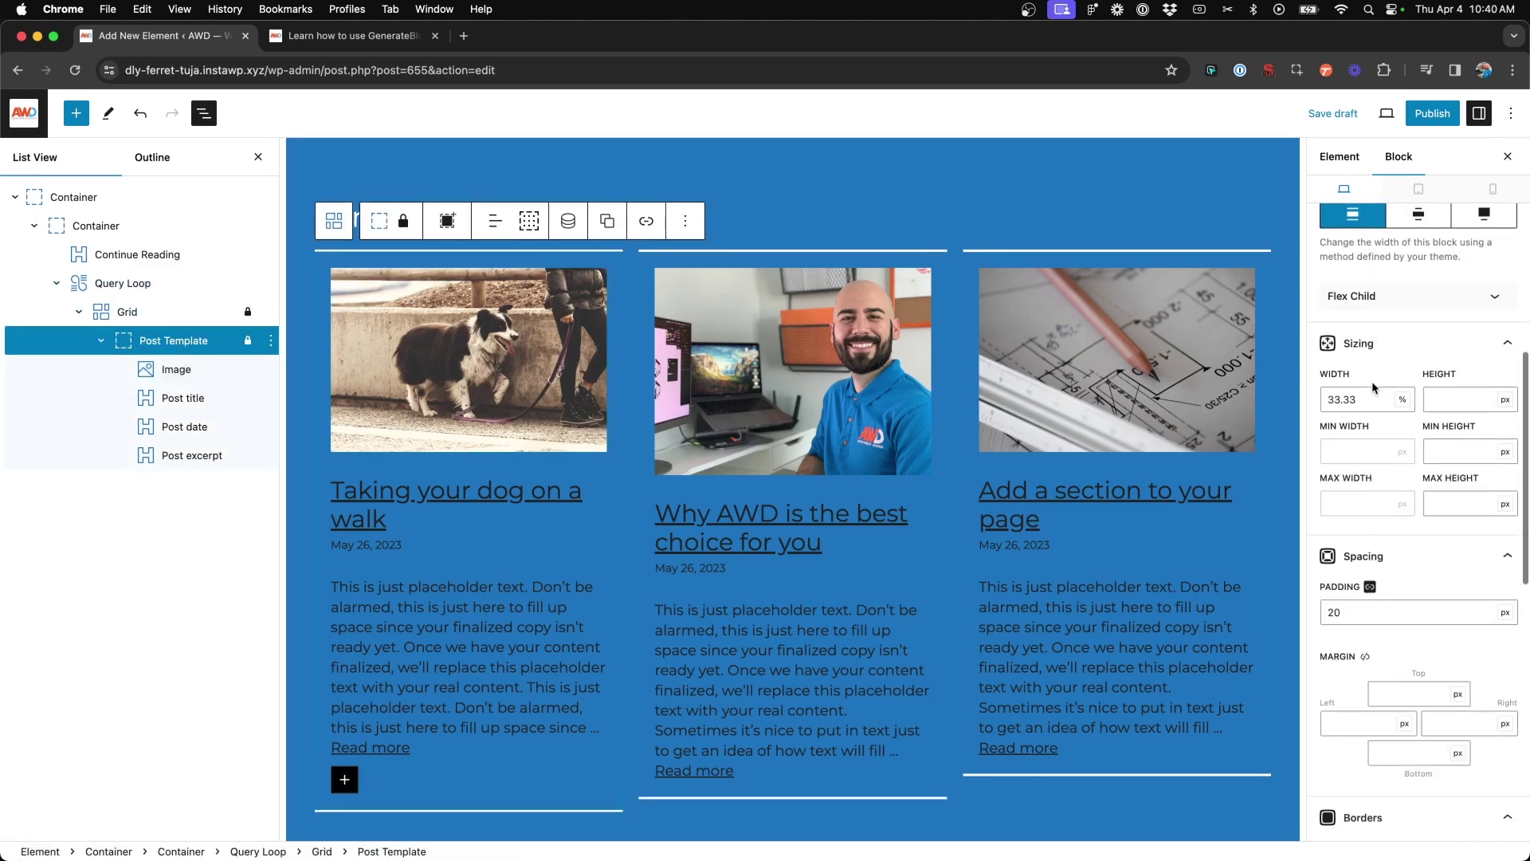
pyautogui.scroll(-4, 1373, 388)
pyautogui.doubleClick(1359, 335)
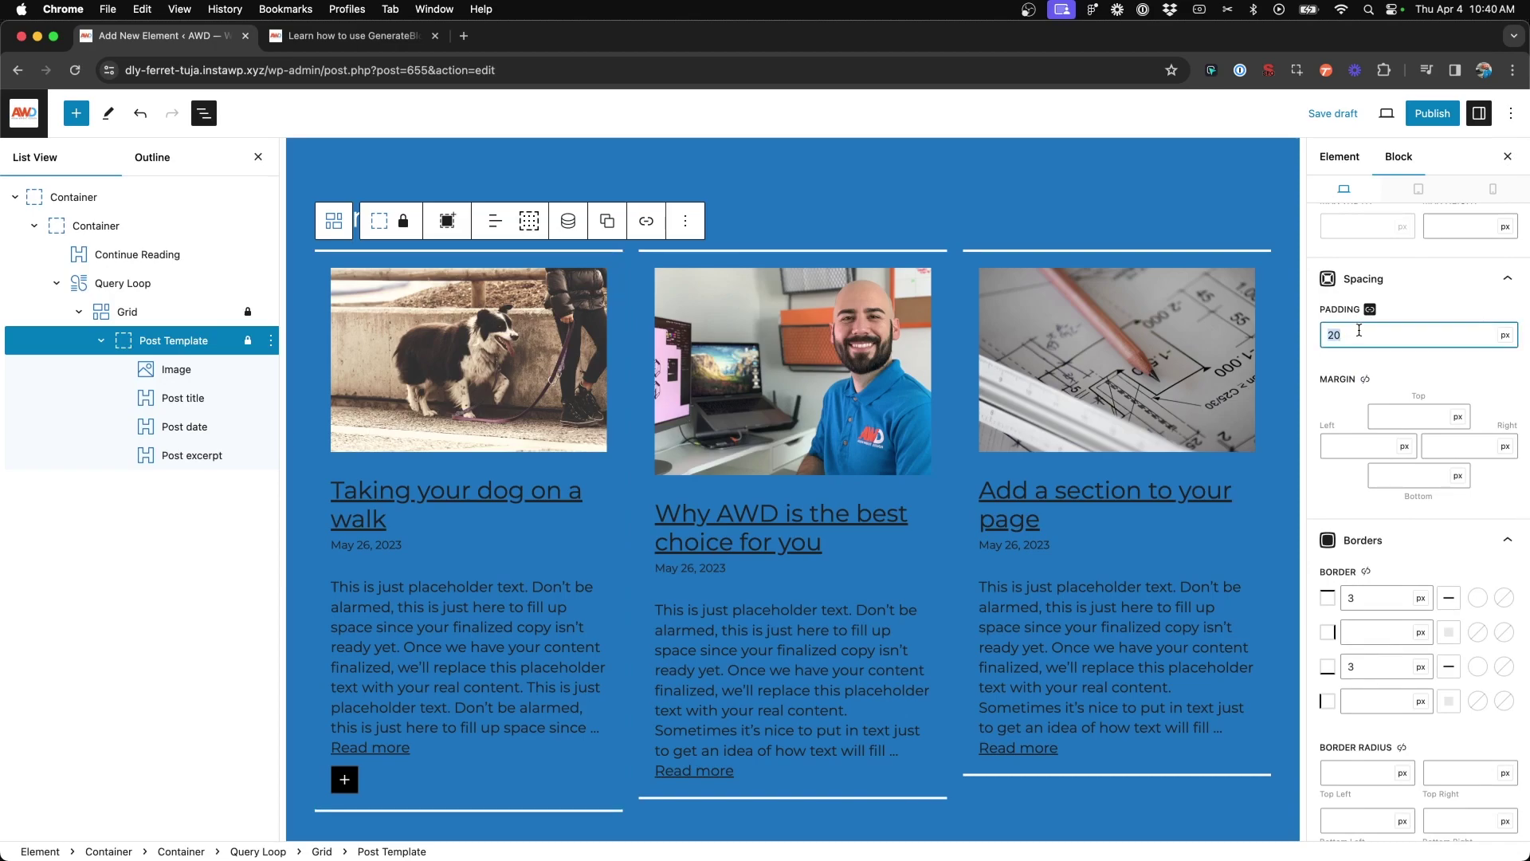
pyautogui.write('0')
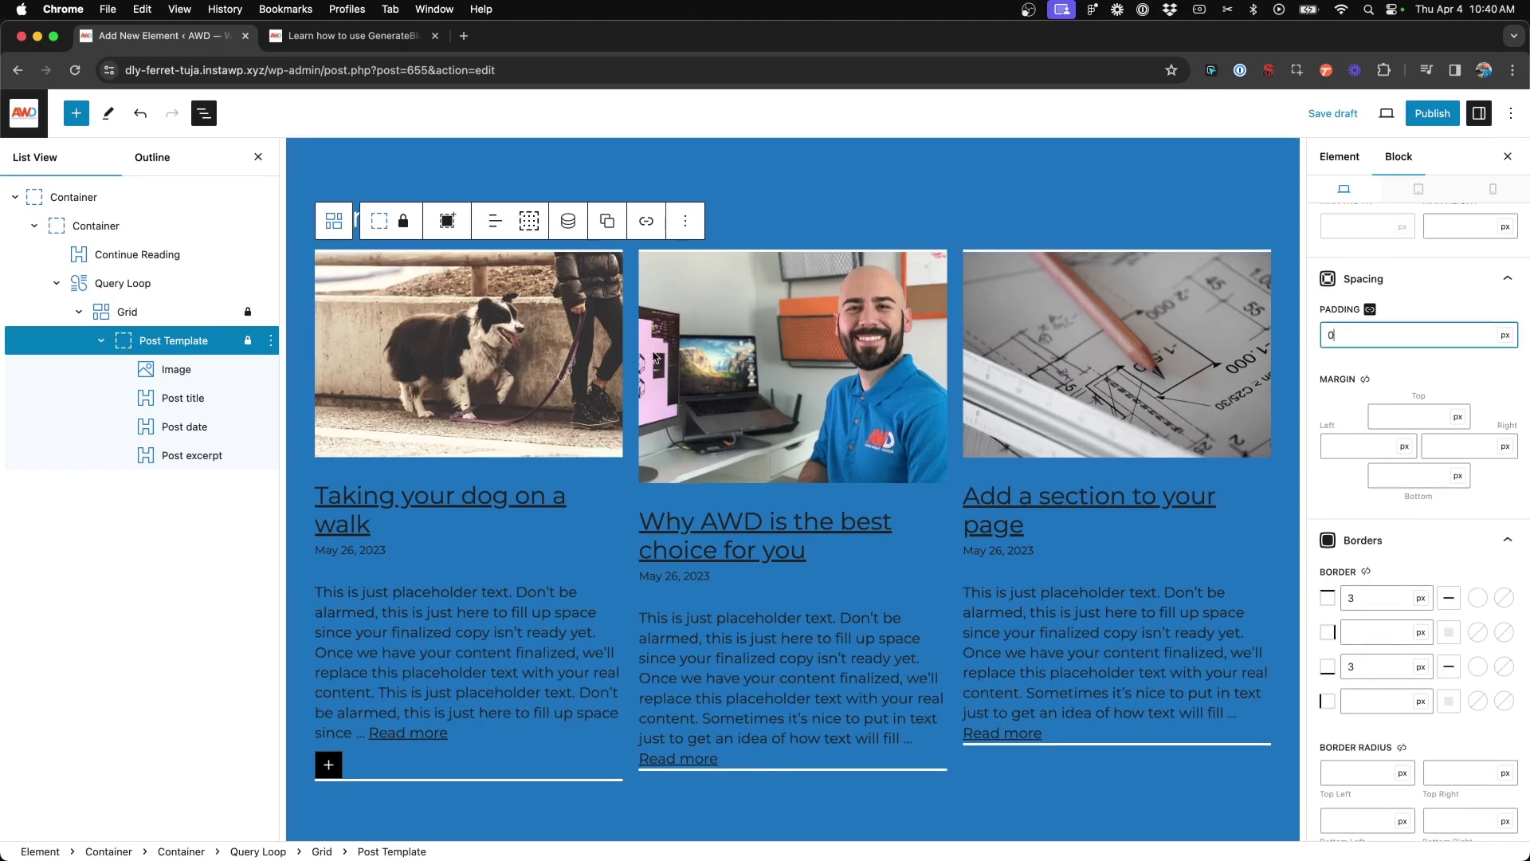
pyautogui.click(1371, 308)
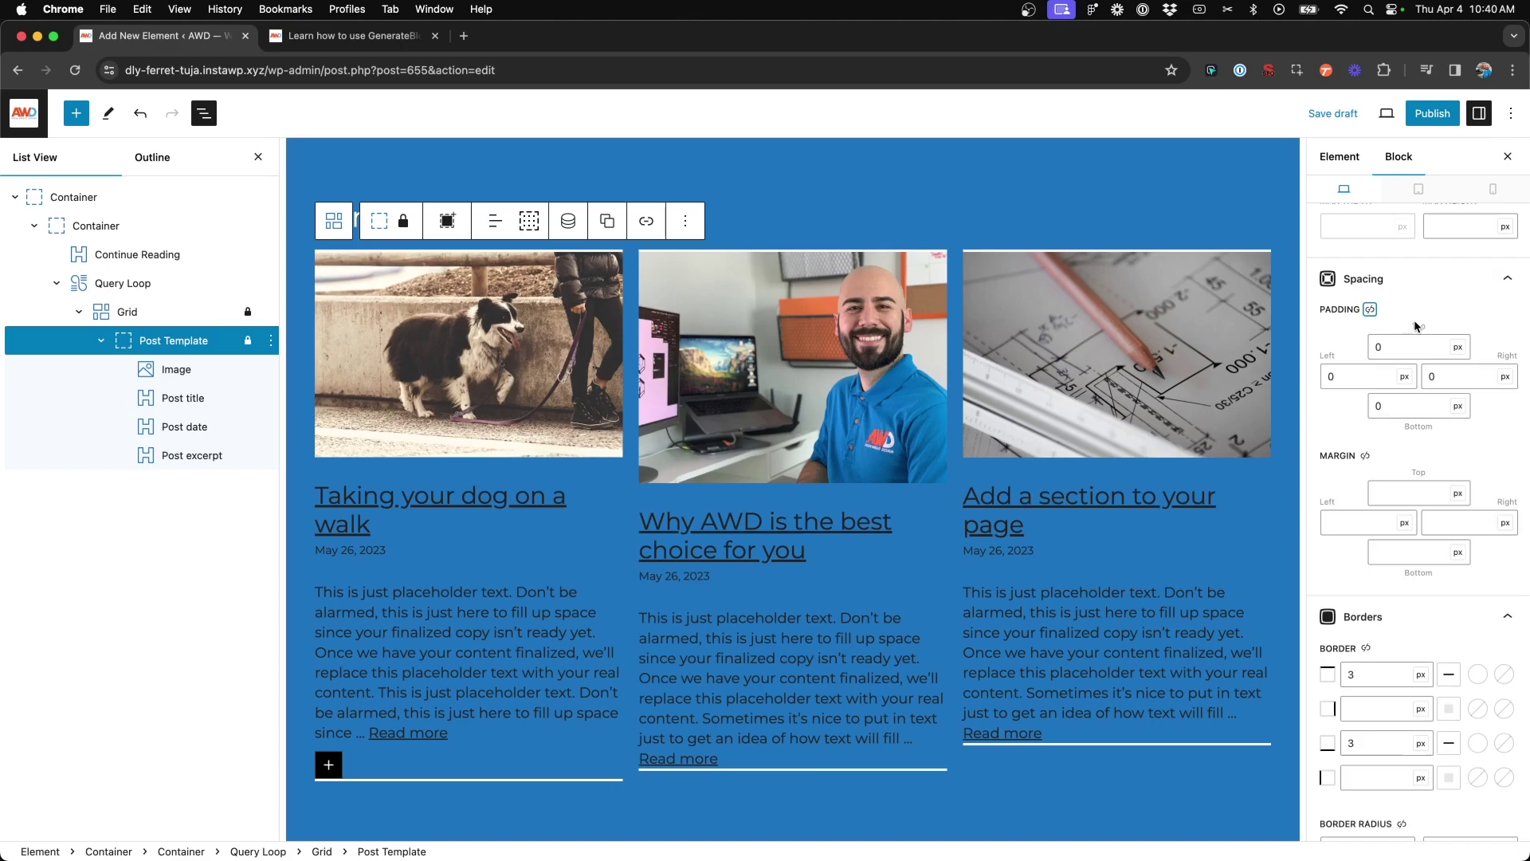
pyautogui.doubleClick(1394, 344)
pyautogui.write('20')
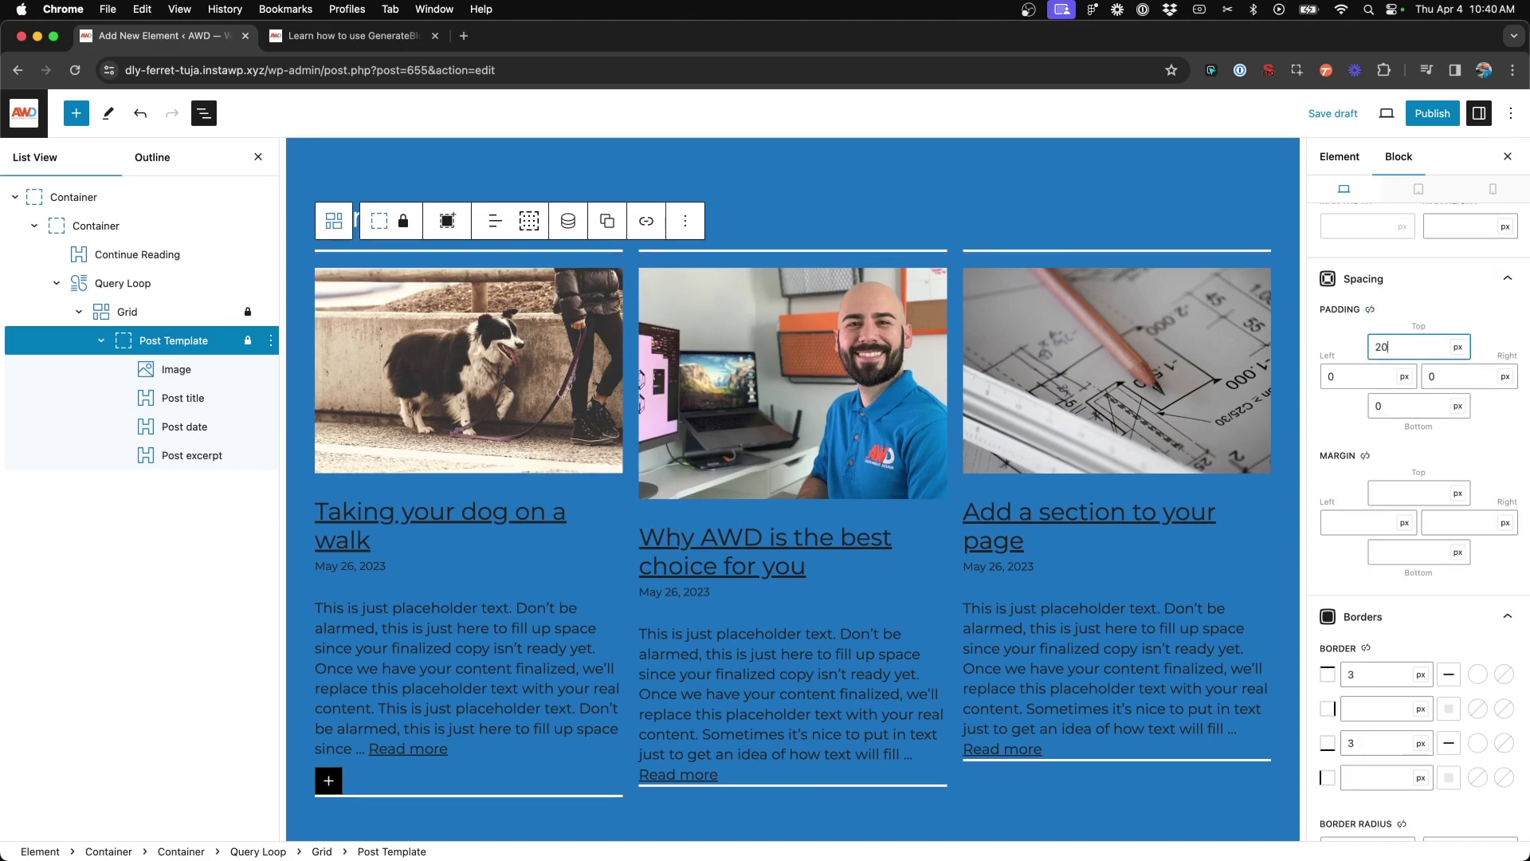
pyautogui.press('Tab')
pyautogui.press('Tab')
pyautogui.press('Tab')
pyautogui.press('Tab')
pyautogui.press('Tab')
pyautogui.press('Tab')
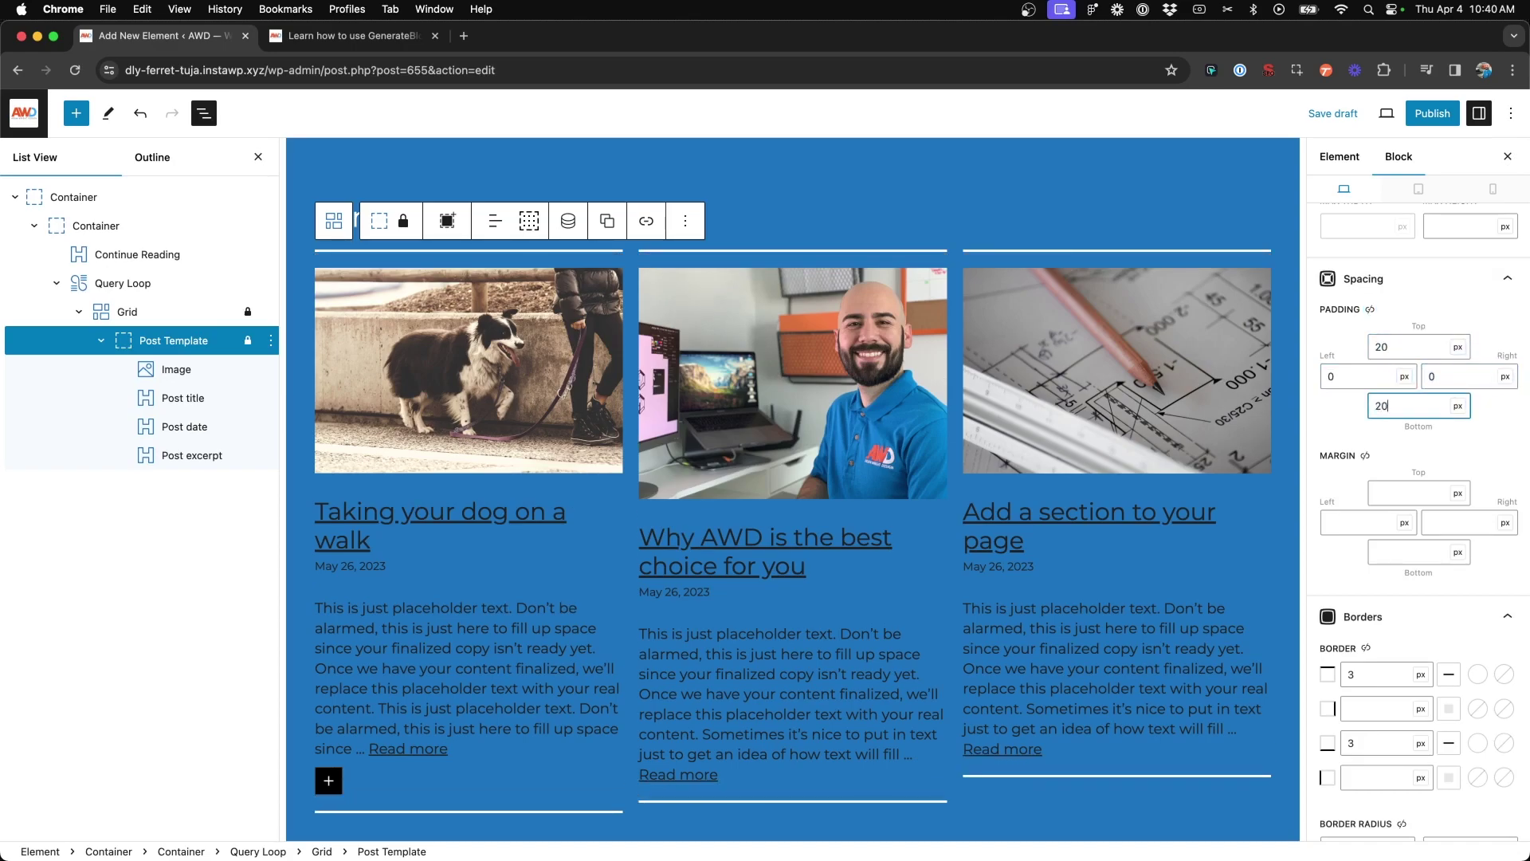
pyautogui.click(192, 369)
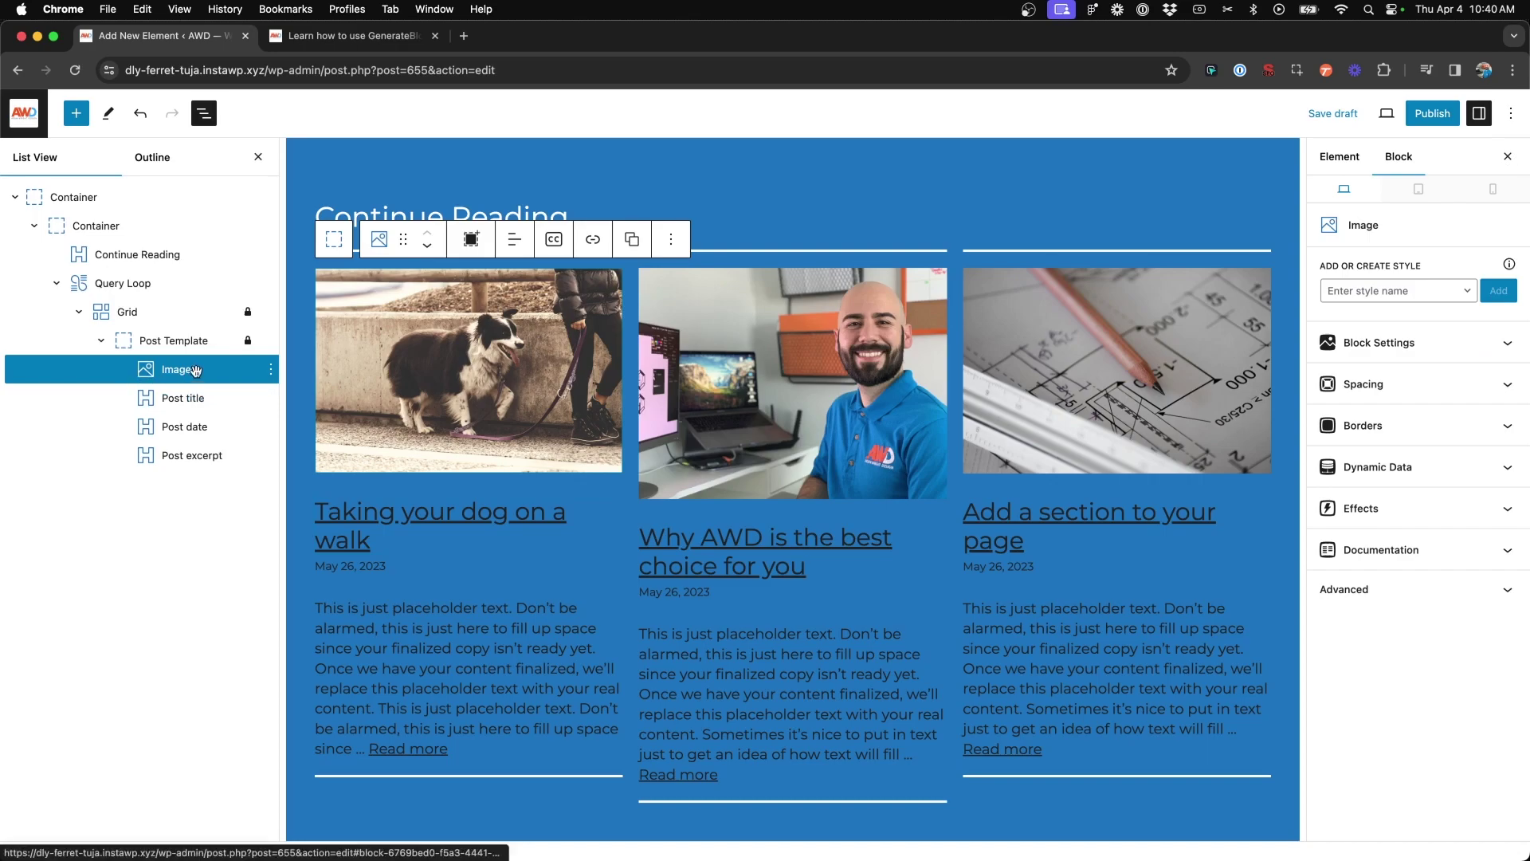
# Step: Make the card images 250px tall with Cover object-fit and check their Dynamic Data settings
pyautogui.click(1458, 341)
pyautogui.click(1372, 461)
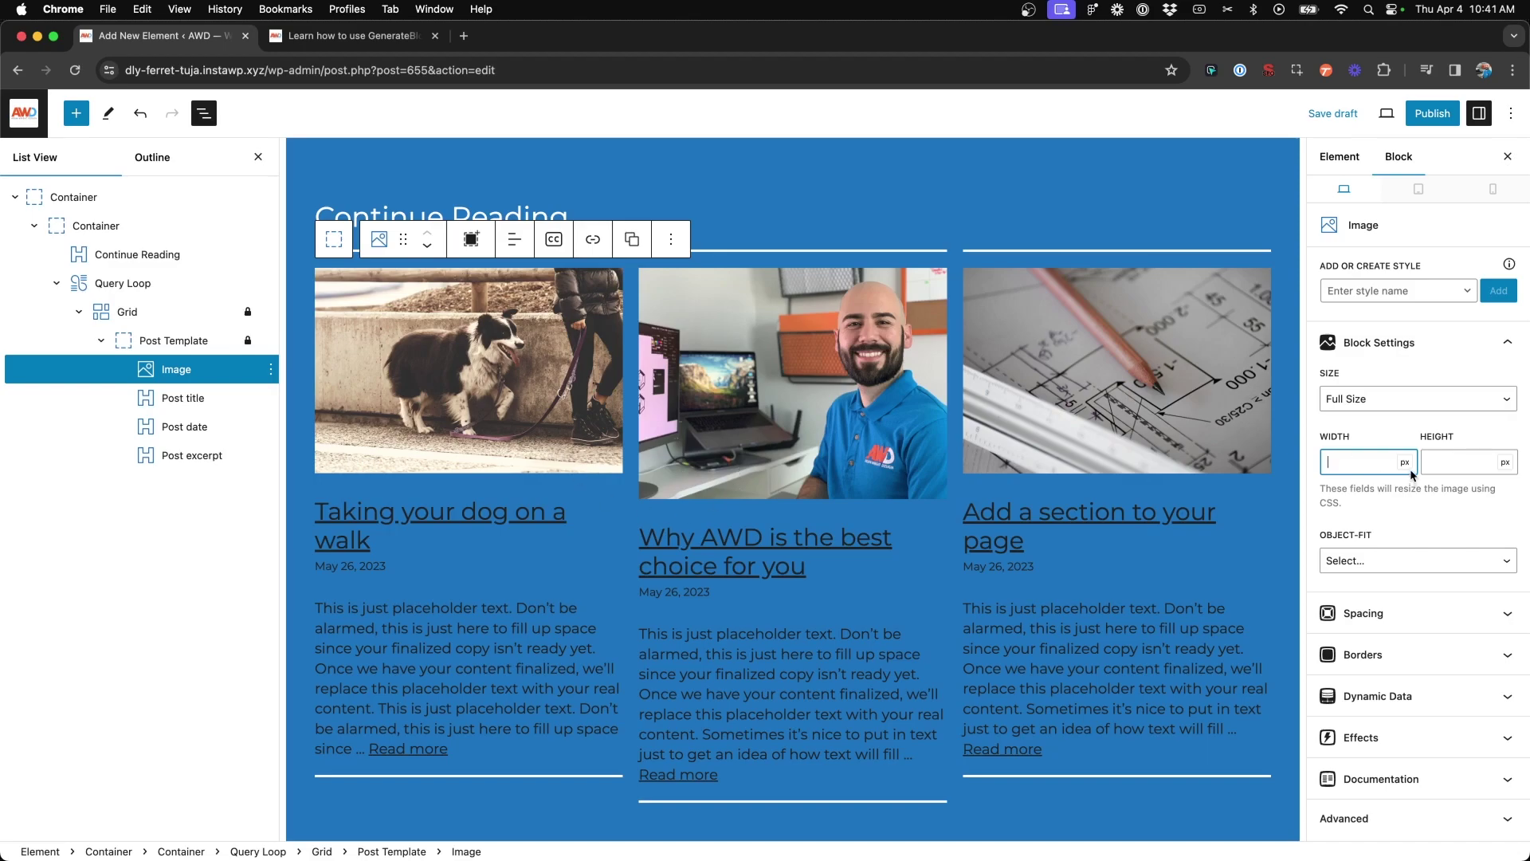
pyautogui.click(1438, 454)
pyautogui.write('250')
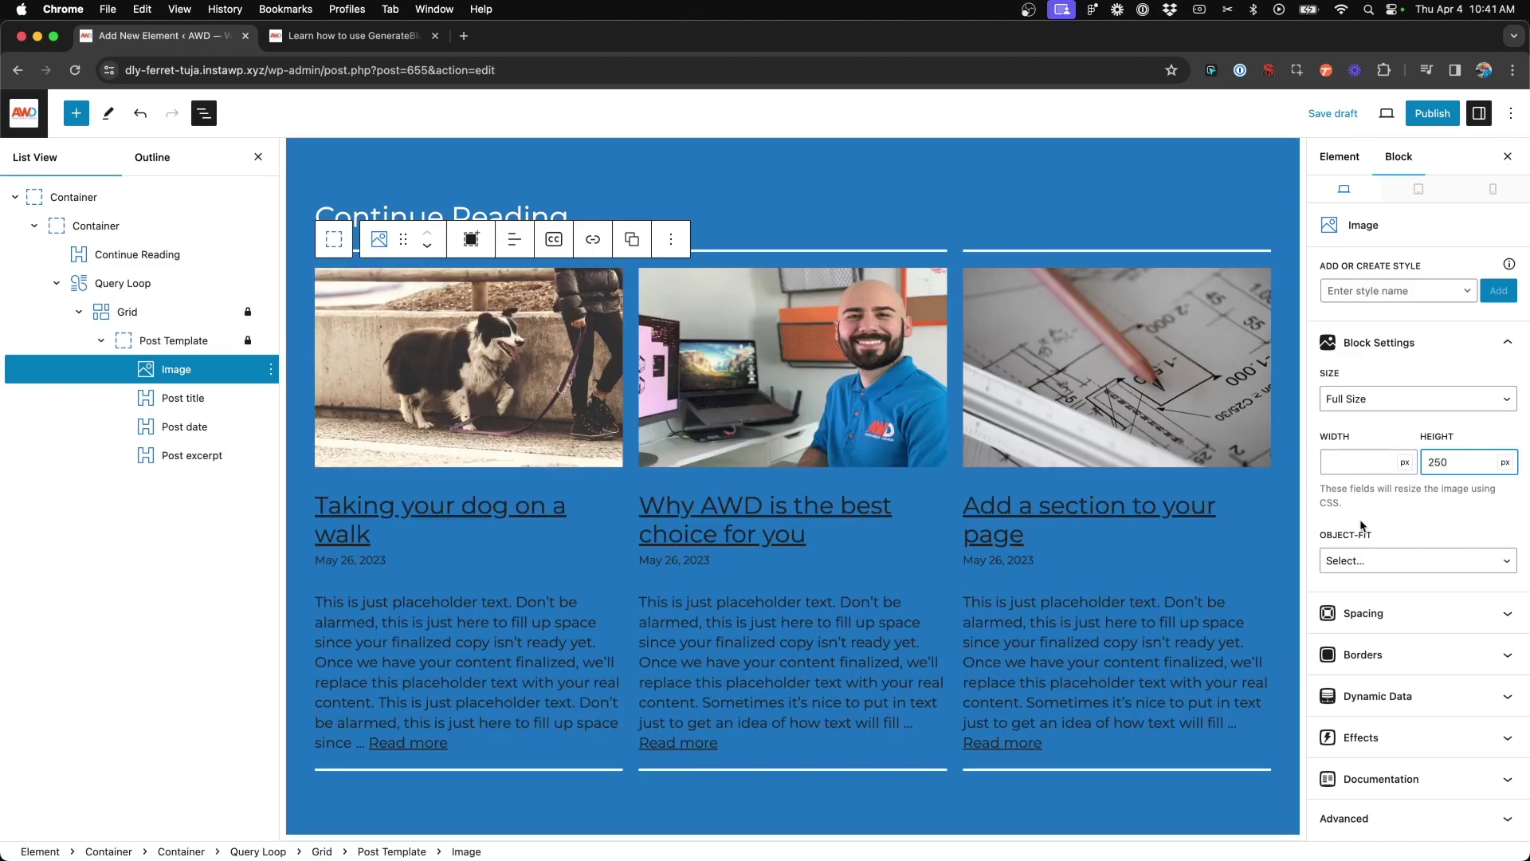
pyautogui.click(1363, 561)
pyautogui.click(1355, 599)
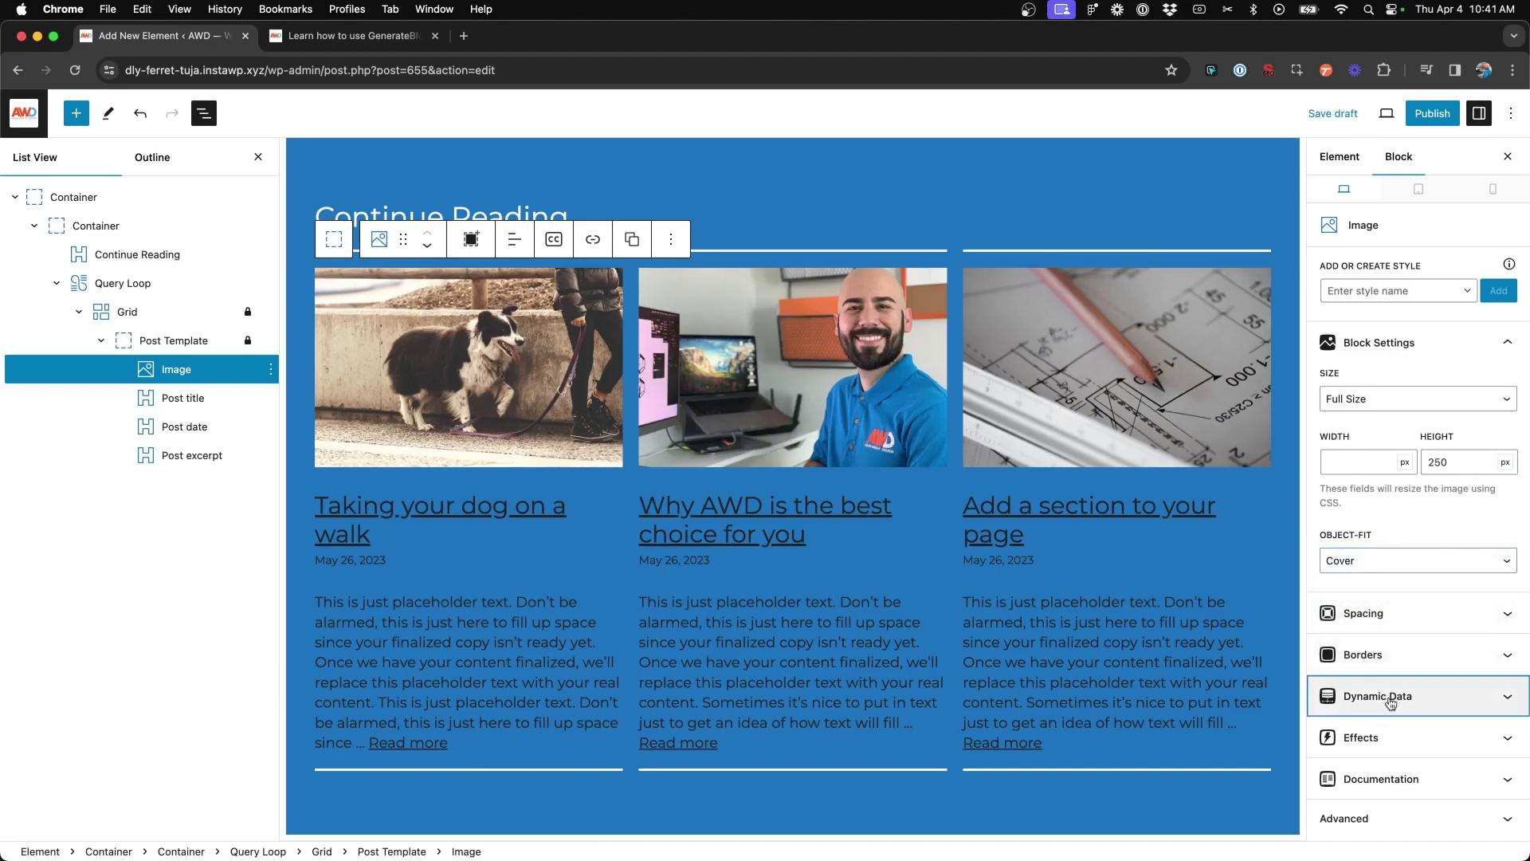
pyautogui.click(1394, 695)
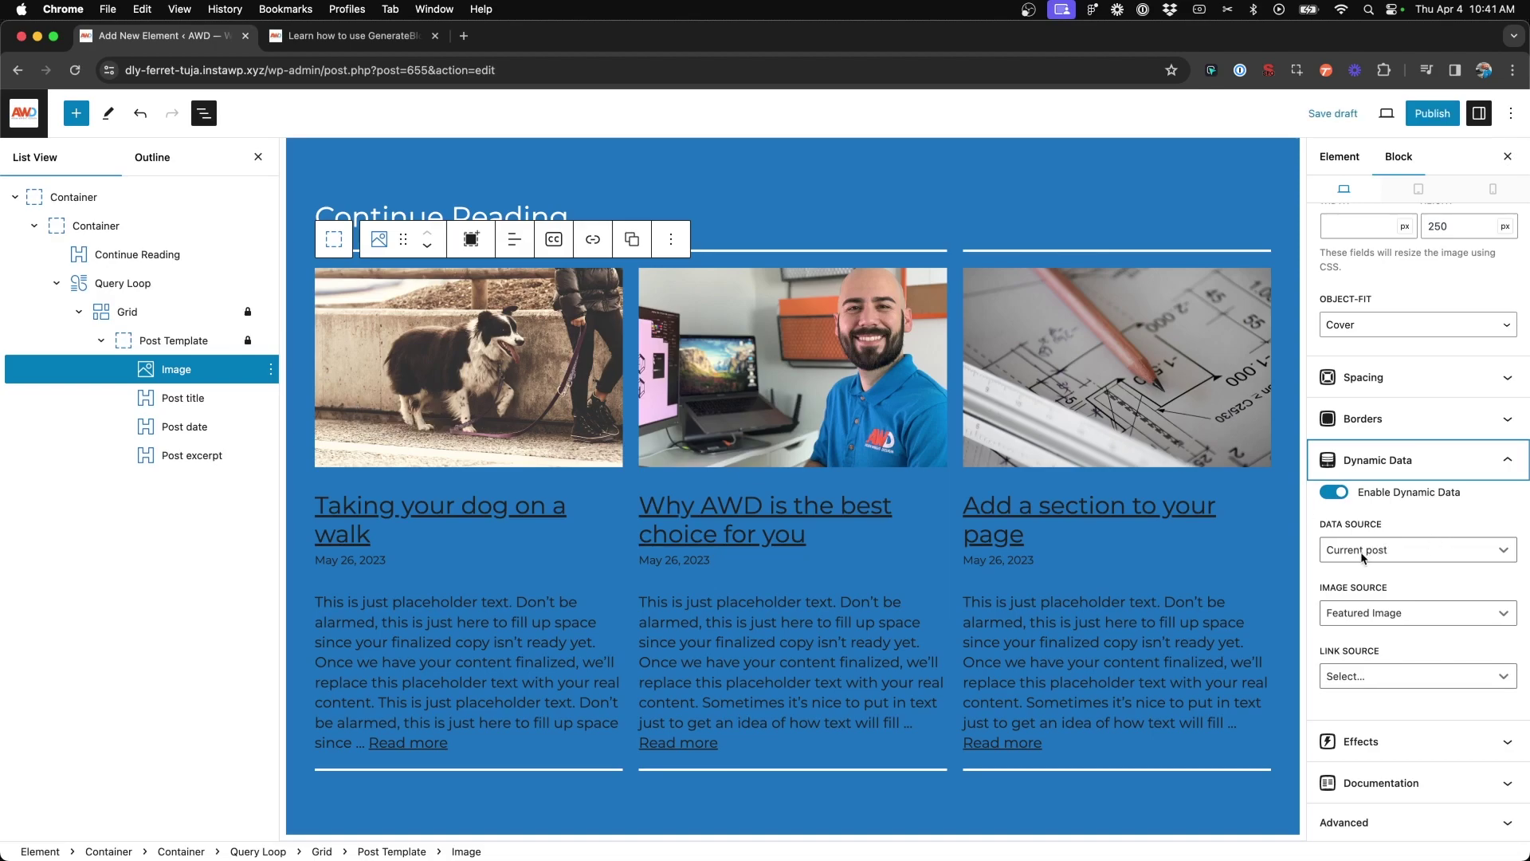
pyautogui.click(348, 512)
pyautogui.scroll(1, 1385, 530)
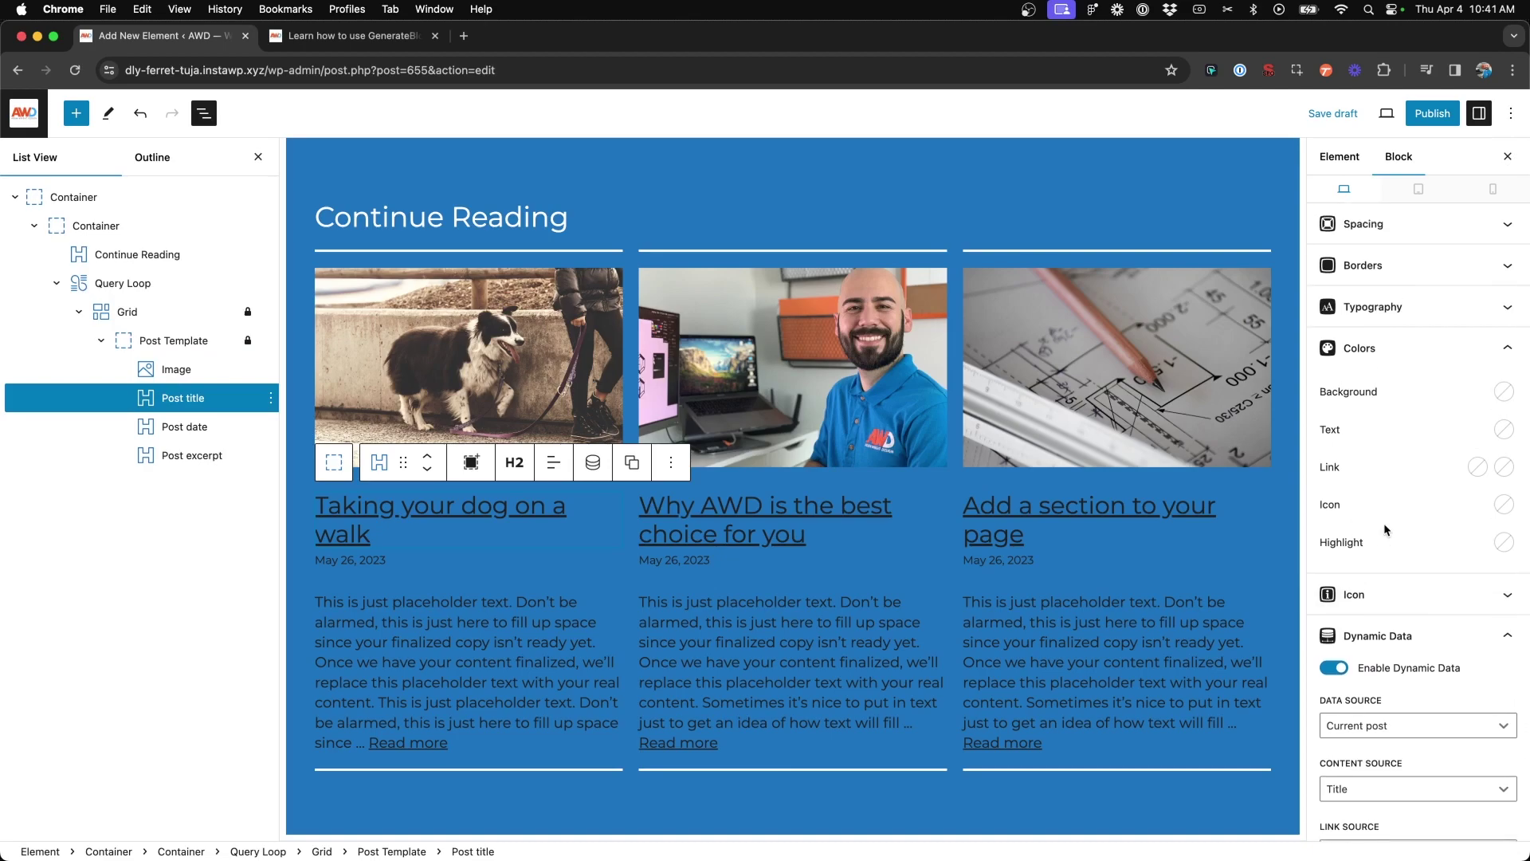
# Step: Make post titles Heading 3 with white text and link colours and a light hover colour
pyautogui.click(515, 462)
pyautogui.click(538, 567)
pyautogui.click(1504, 429)
pyautogui.click(1437, 382)
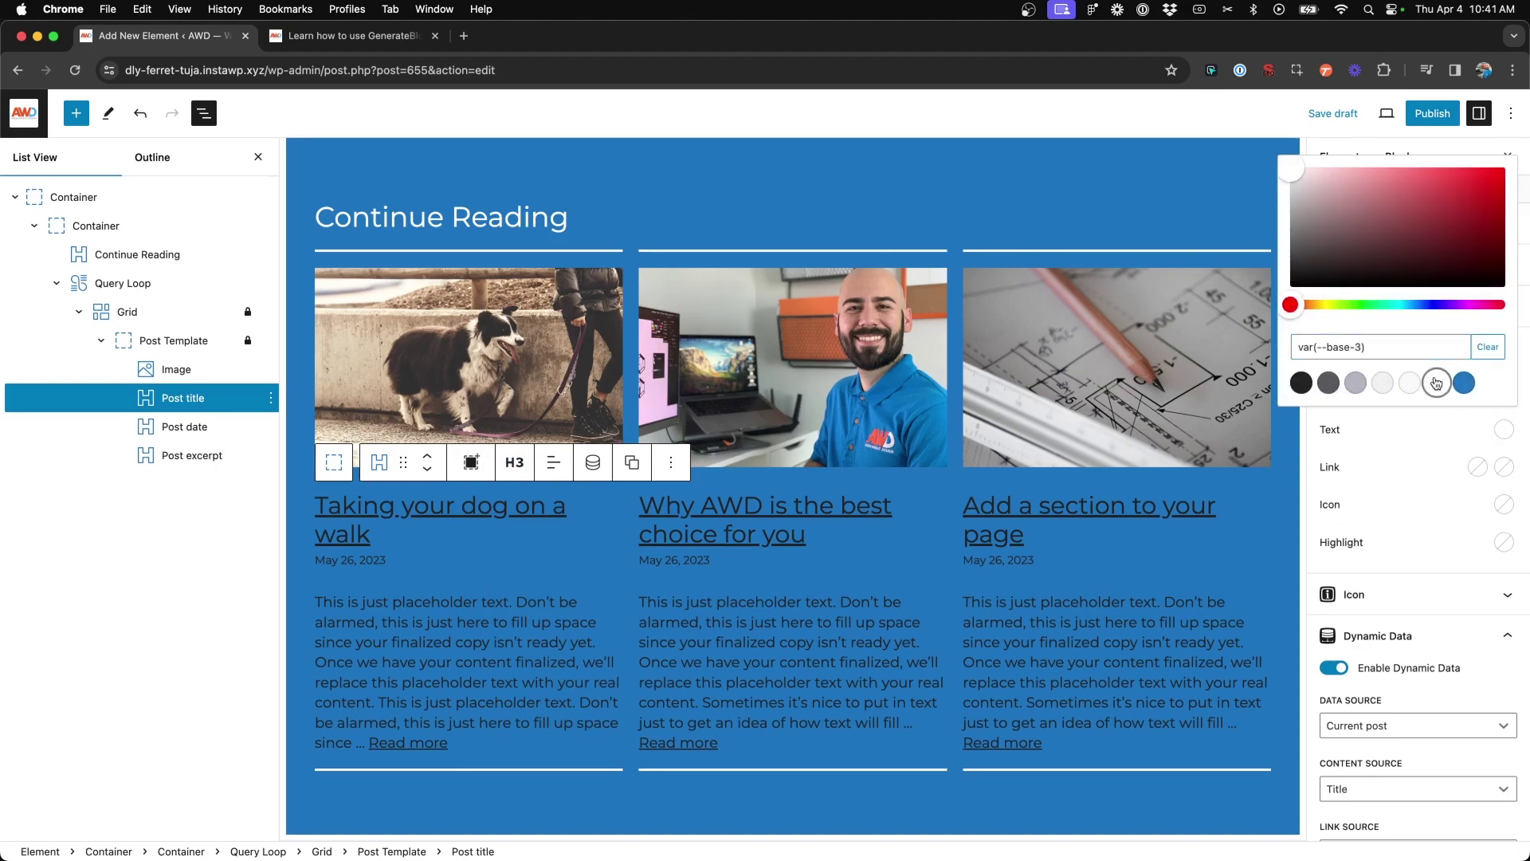
pyautogui.click(1441, 415)
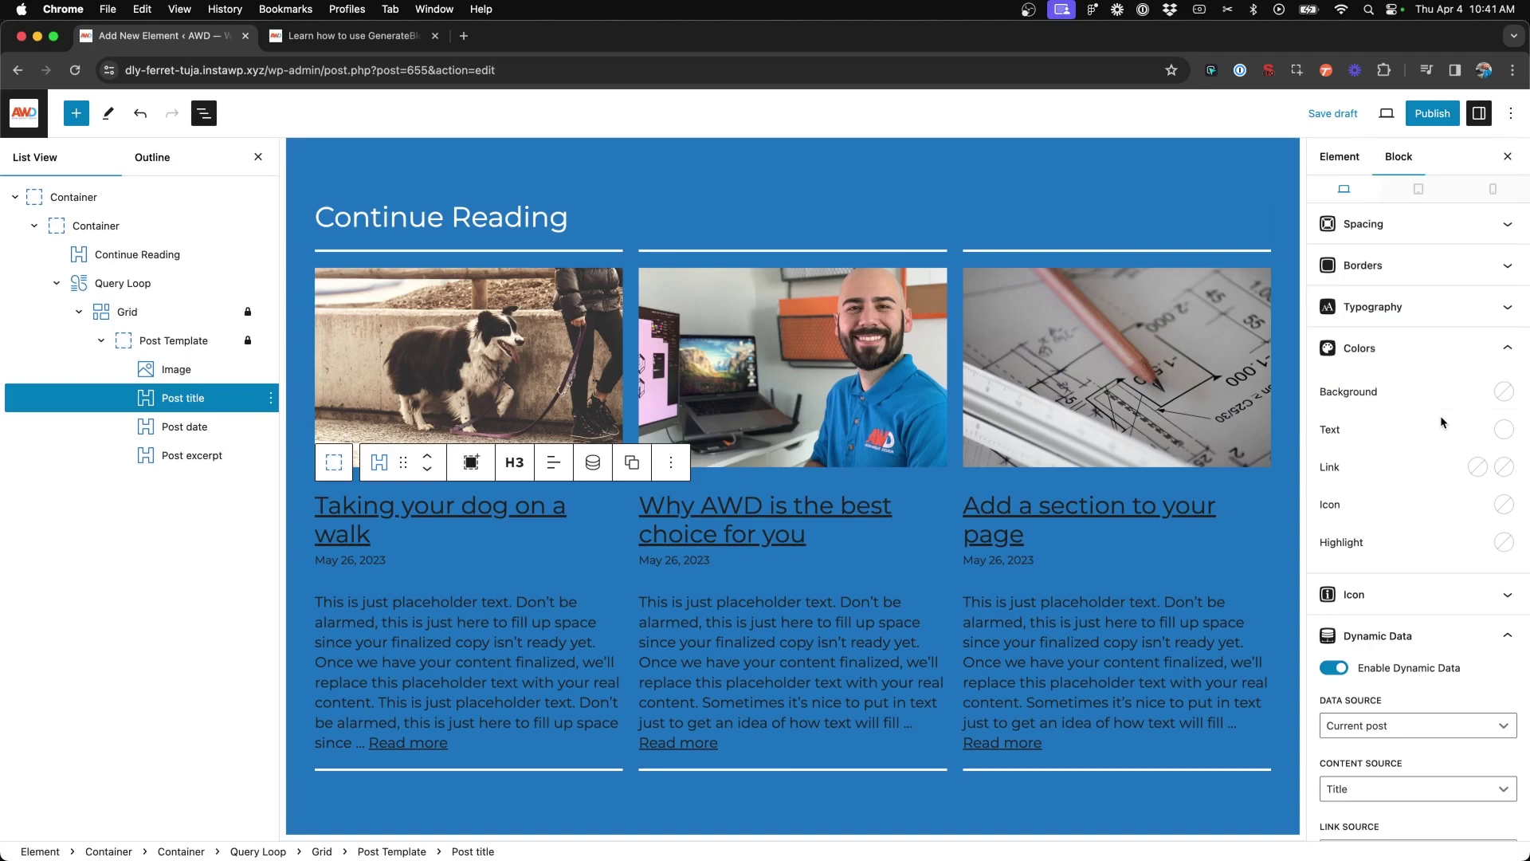
pyautogui.click(1478, 468)
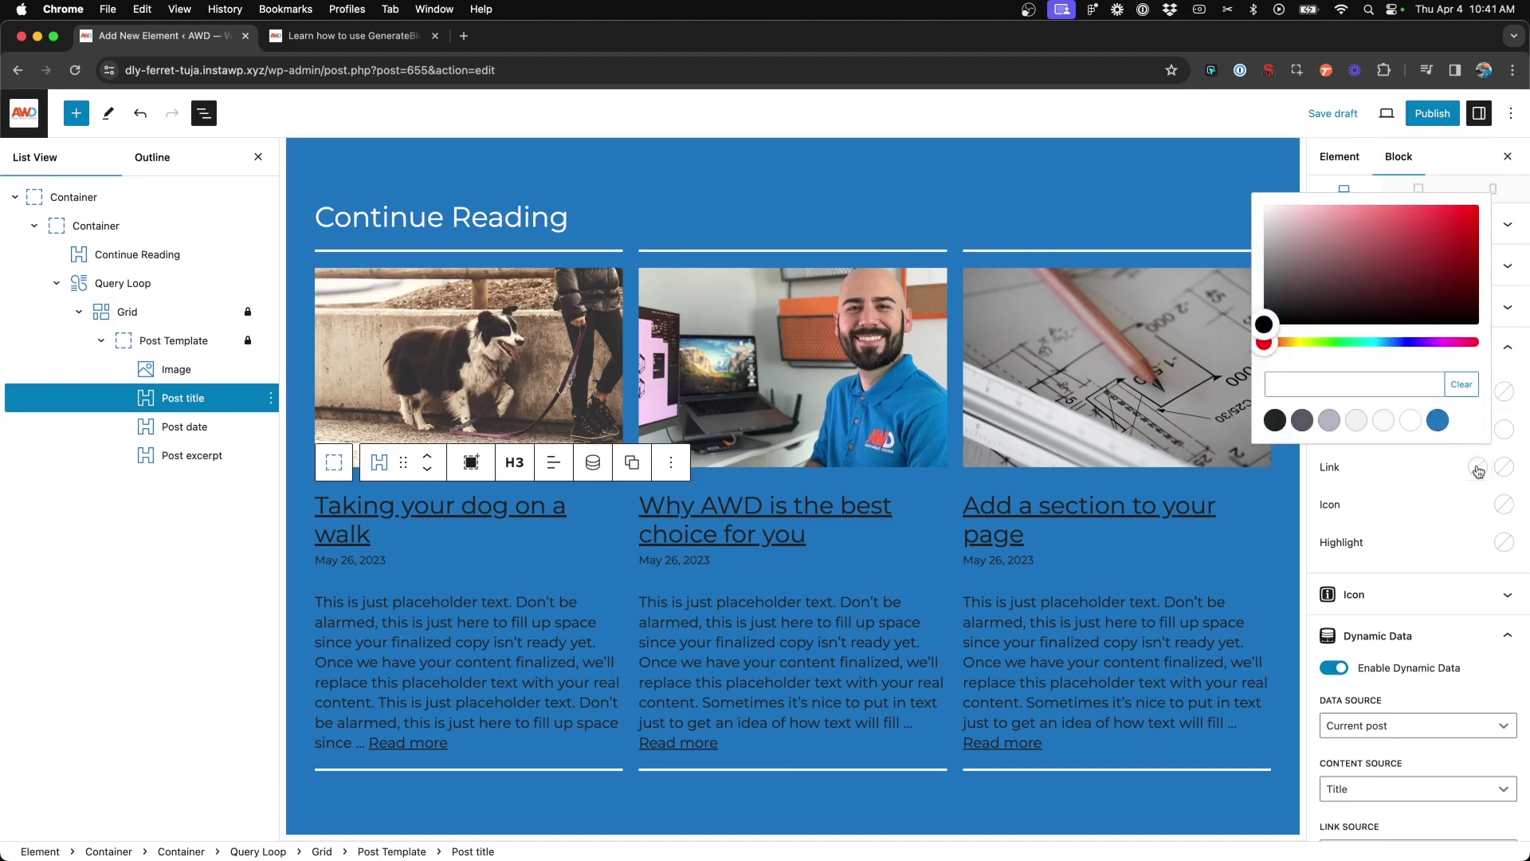
pyautogui.click(1411, 420)
pyautogui.click(1505, 470)
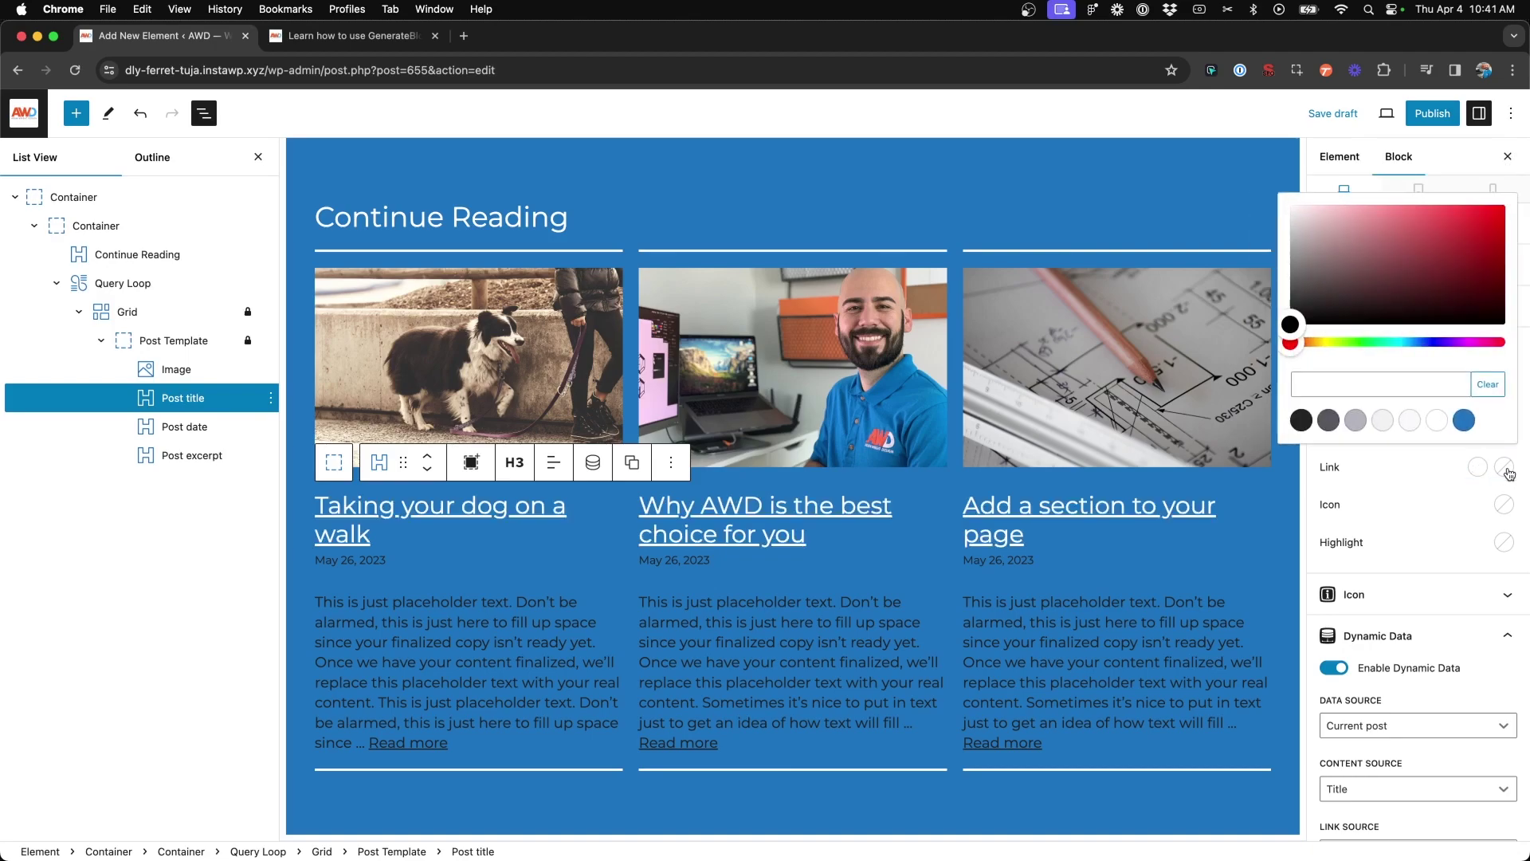
pyautogui.click(1411, 420)
pyautogui.click(1381, 494)
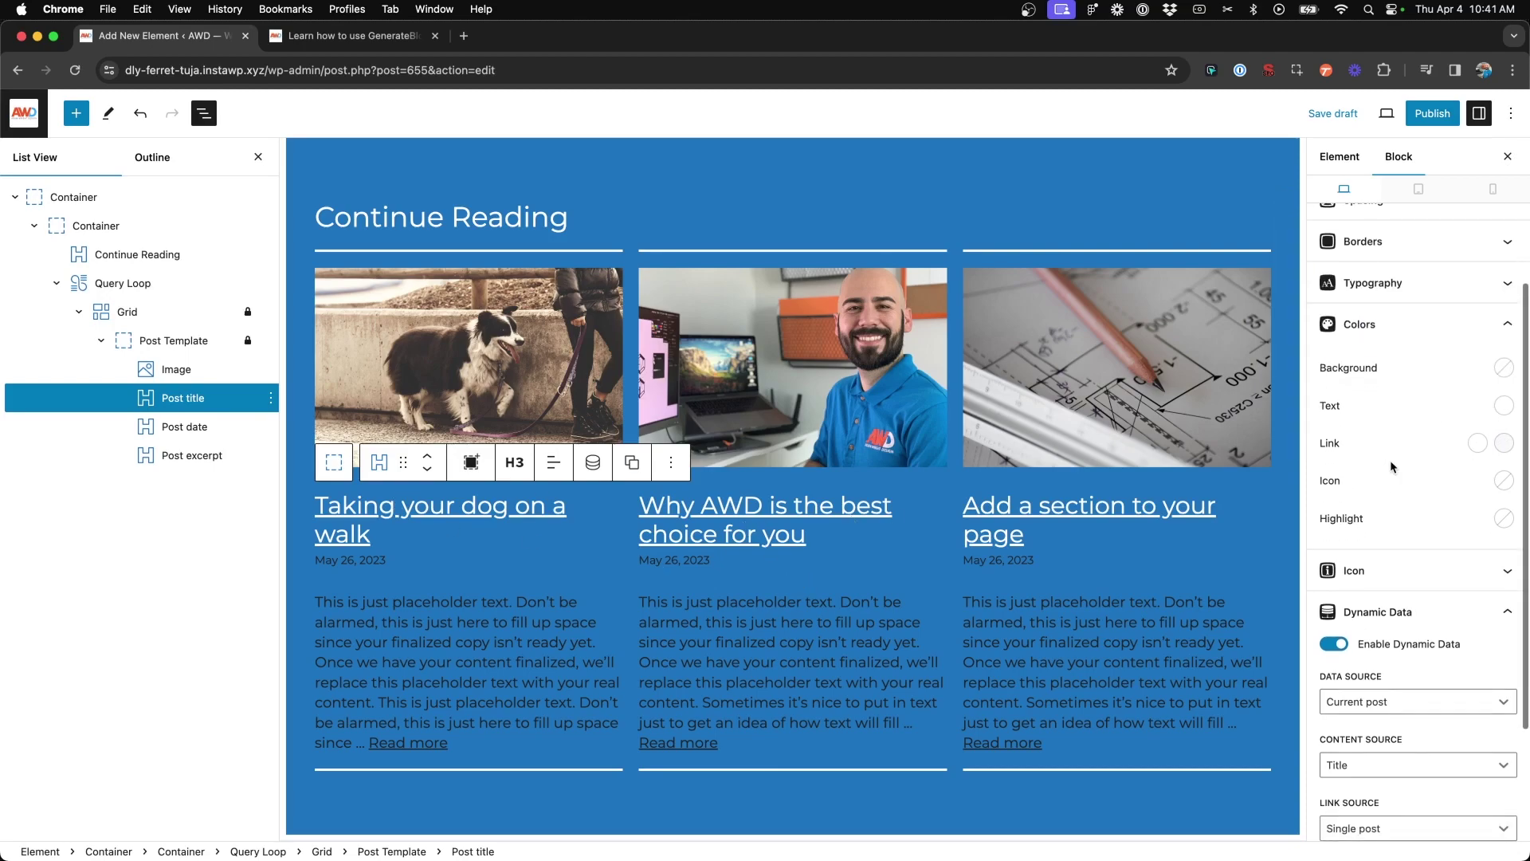
pyautogui.click(356, 561)
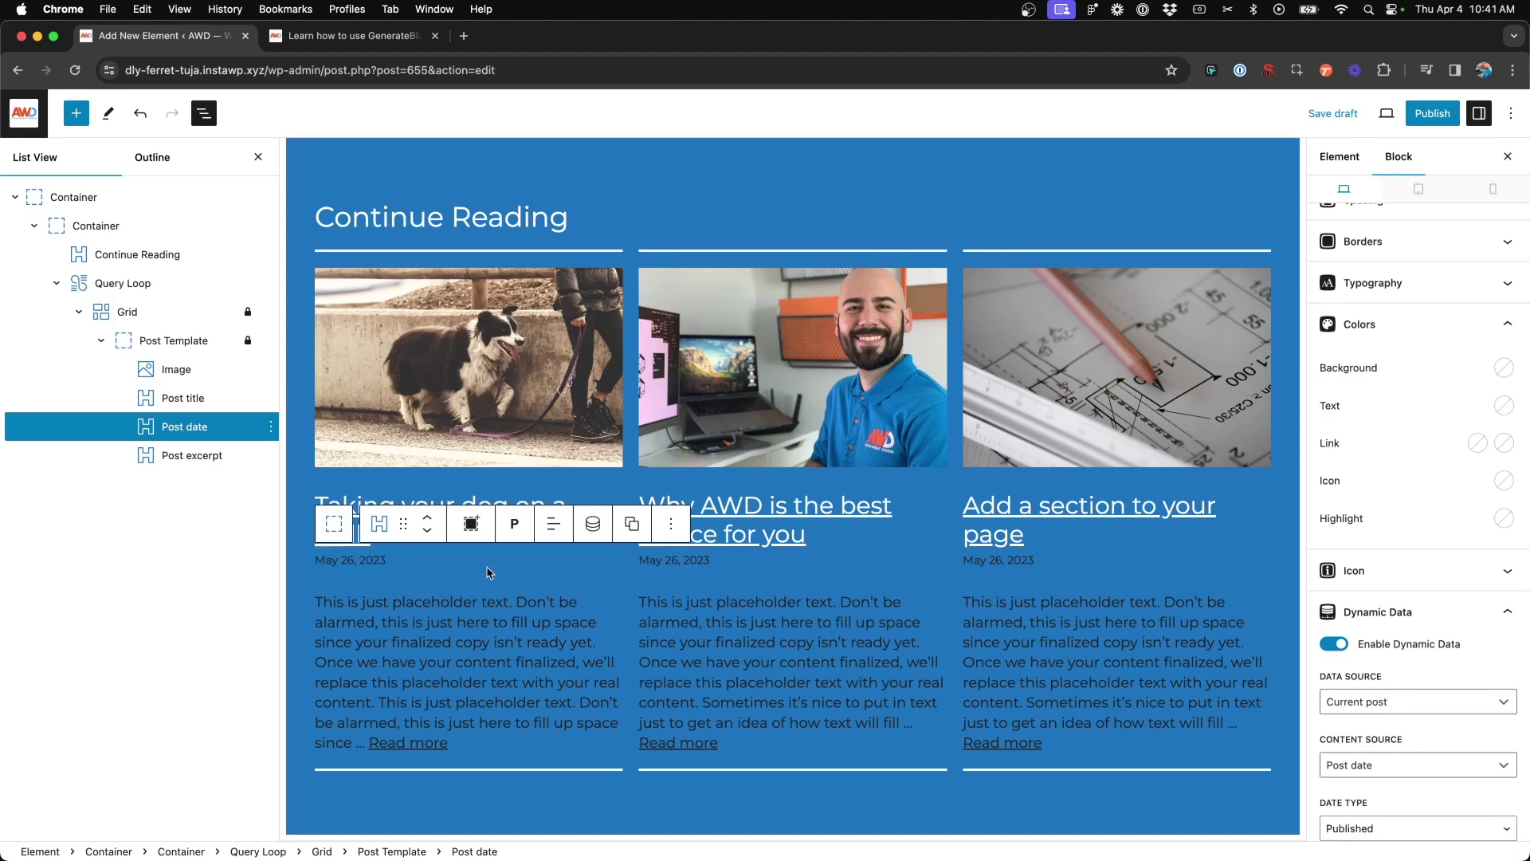
# Step: Move the post date above the title, colour it white, and give it a 16px bottom margin
pyautogui.click(427, 517)
pyautogui.scroll(-1, 478, 558)
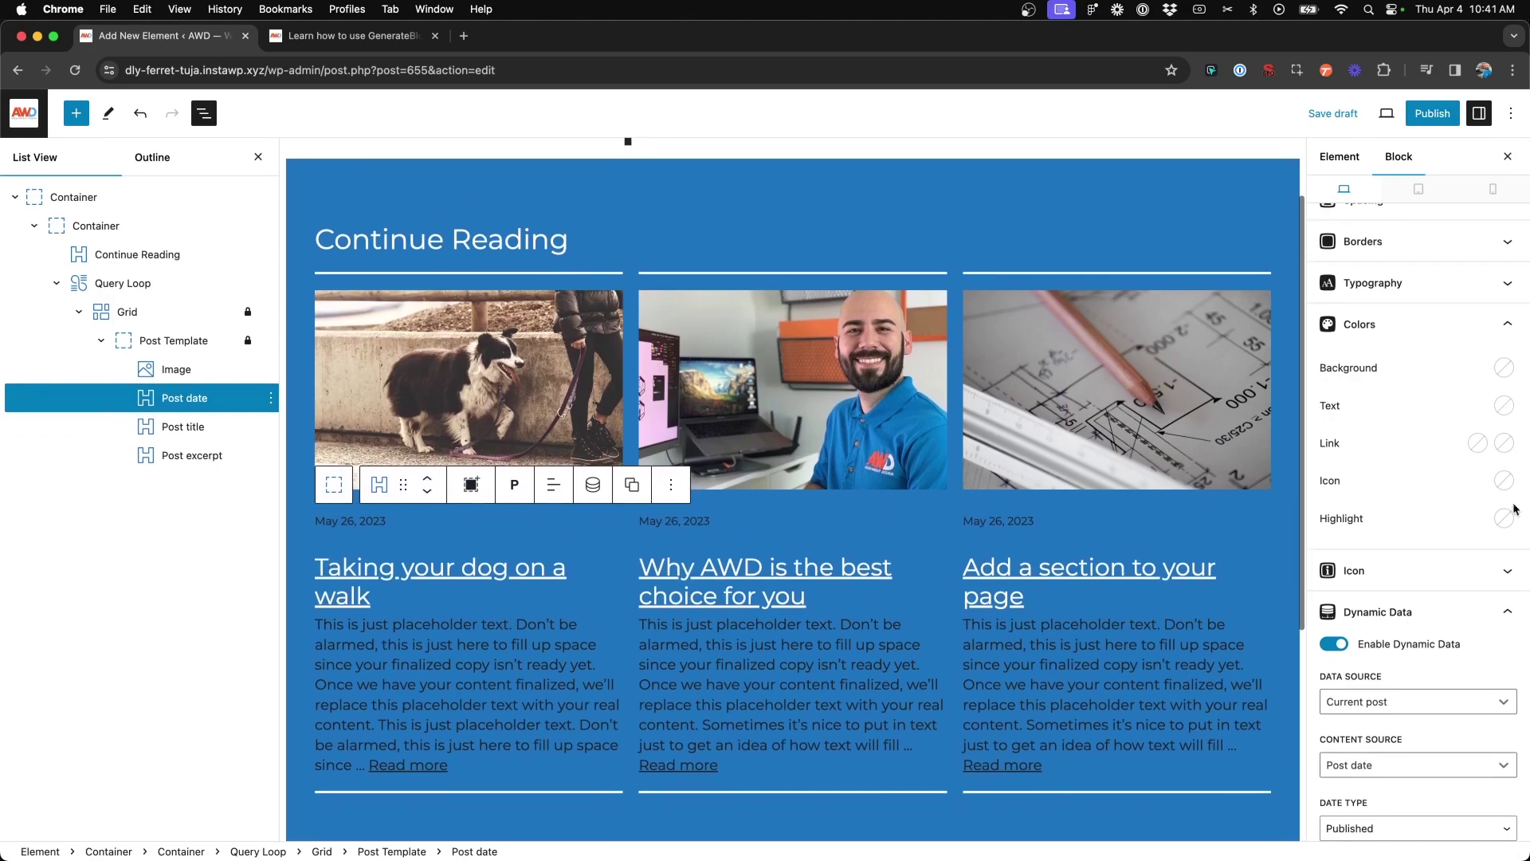
pyautogui.click(1503, 406)
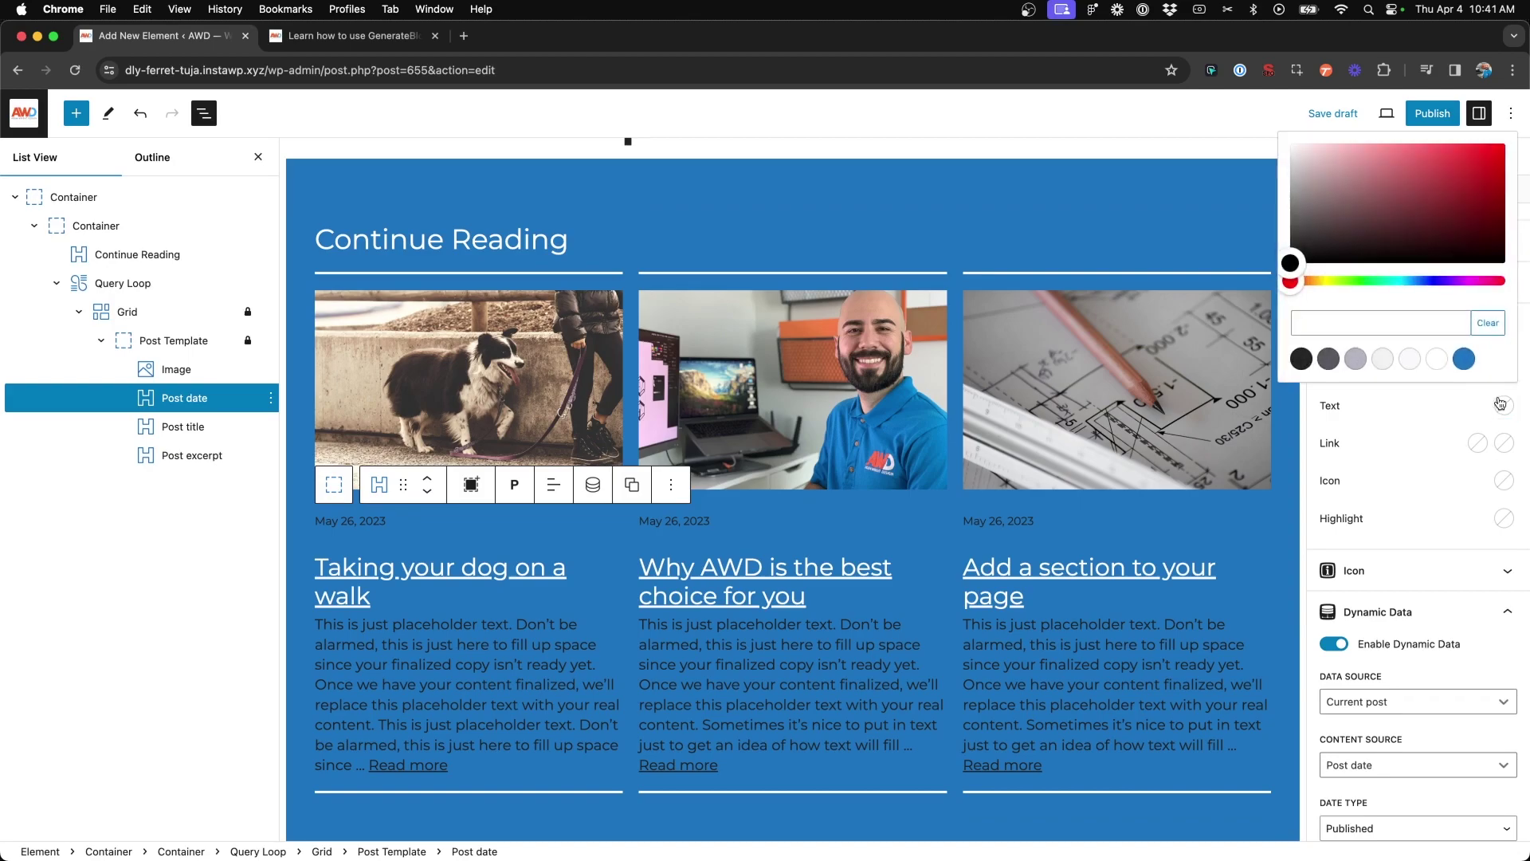
pyautogui.click(1436, 359)
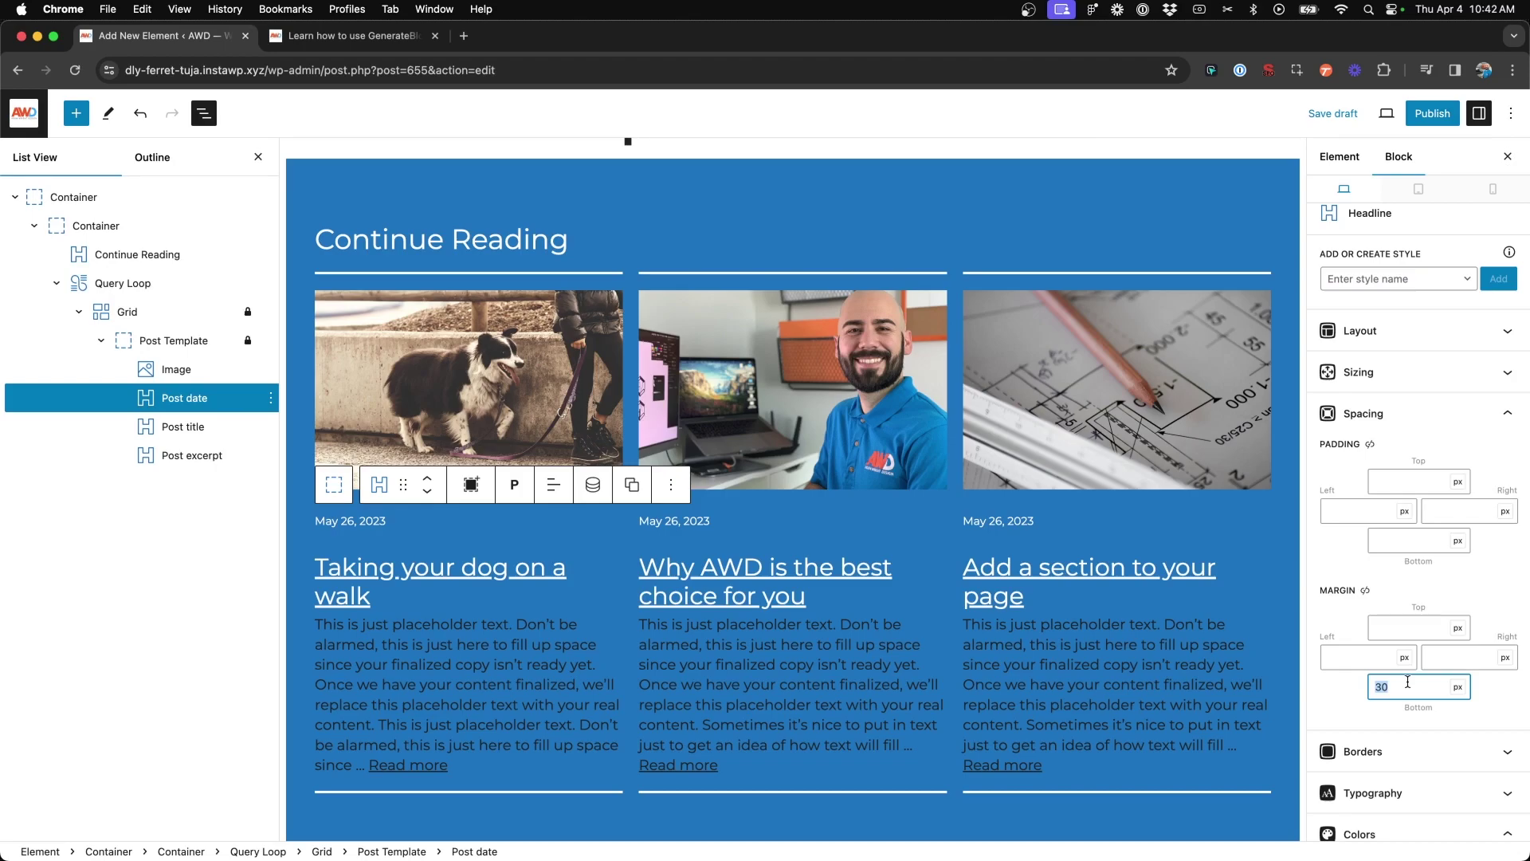
pyautogui.write('16')
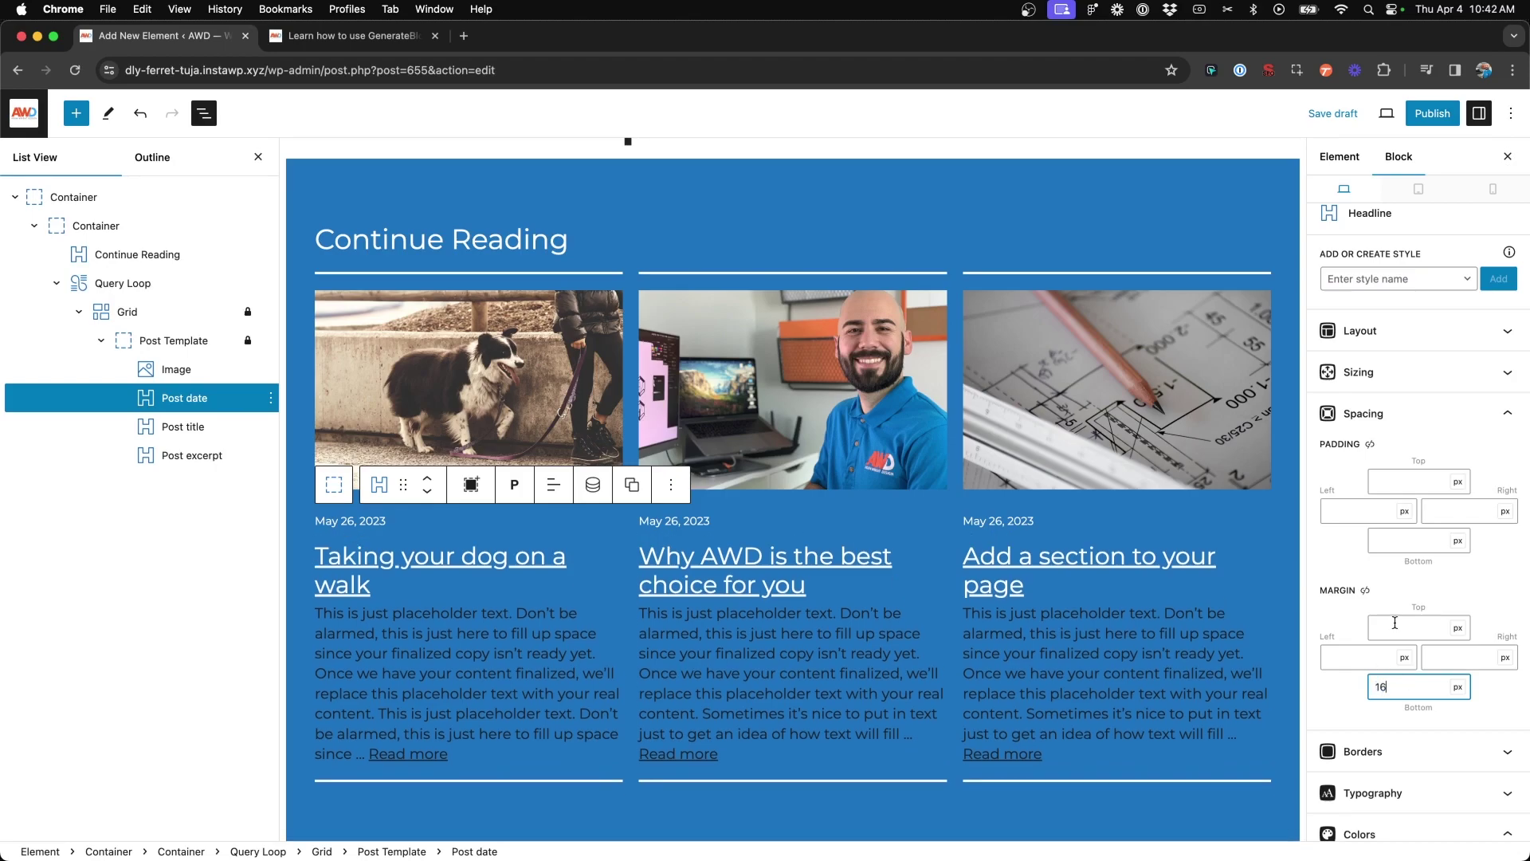
# Step: Open the image block's spacing settings and select its bottom margin value
pyautogui.click(478, 413)
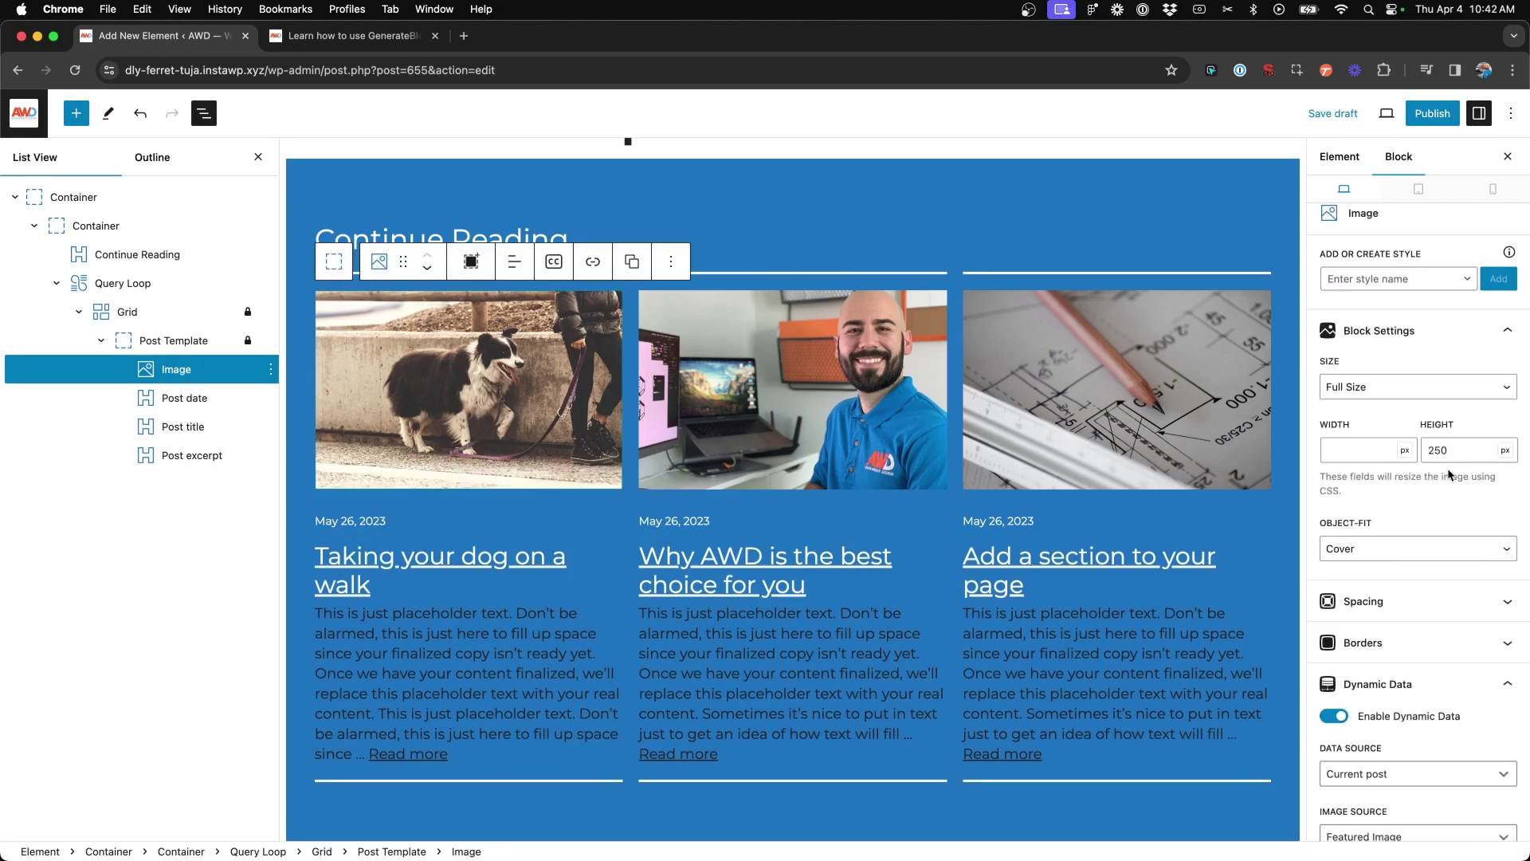
pyautogui.scroll(-2, 1449, 479)
pyautogui.click(1435, 539)
pyautogui.scroll(-3, 1426, 558)
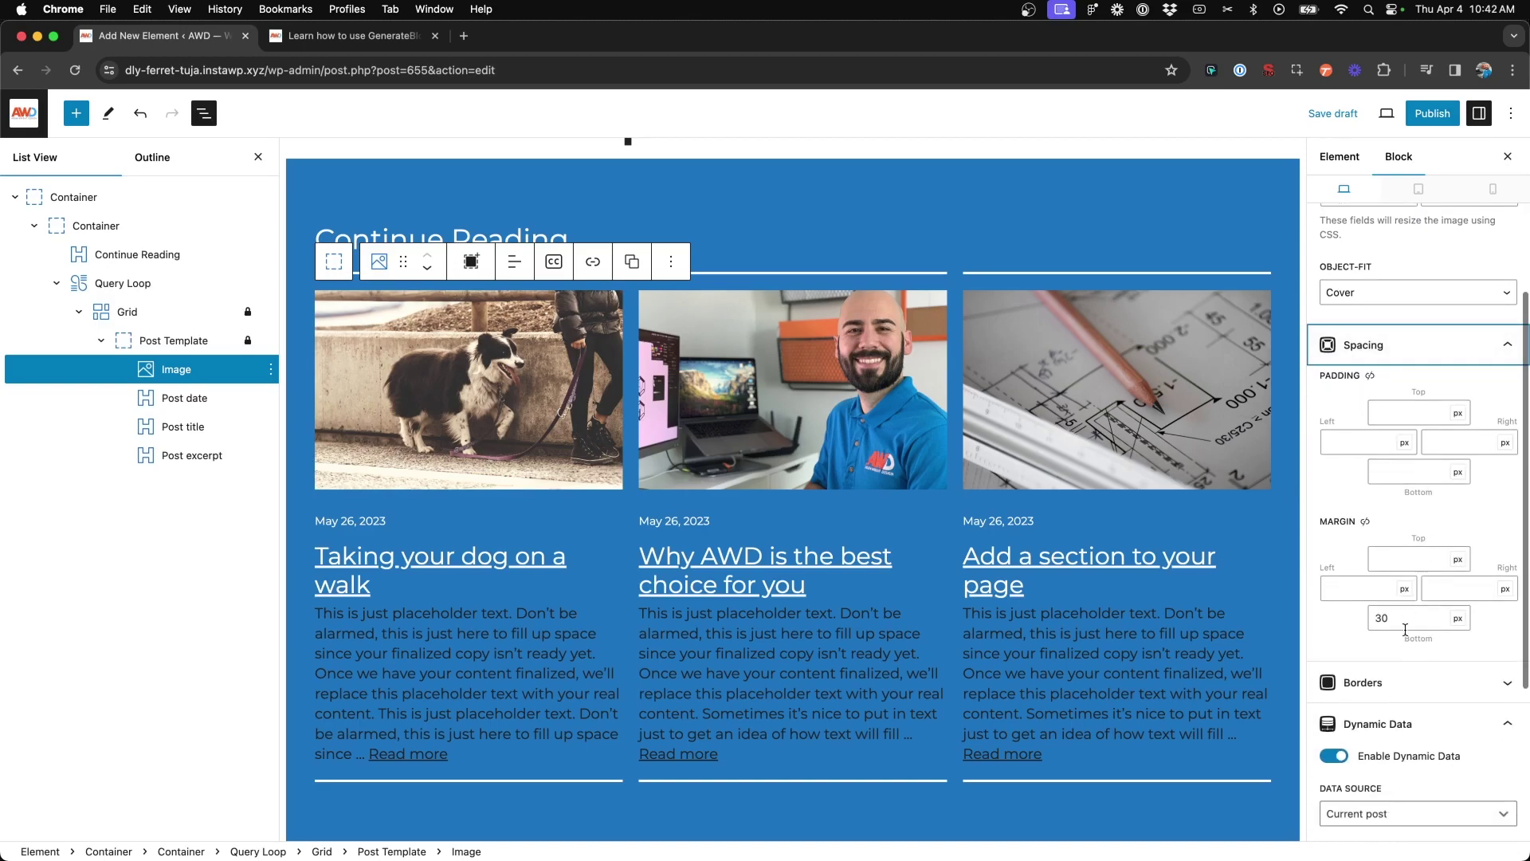
pyautogui.doubleClick(1404, 619)
# Step: Set the image bottom margin to 16px, then give post titles a 24px, 700 - Bold font
pyautogui.write('16')
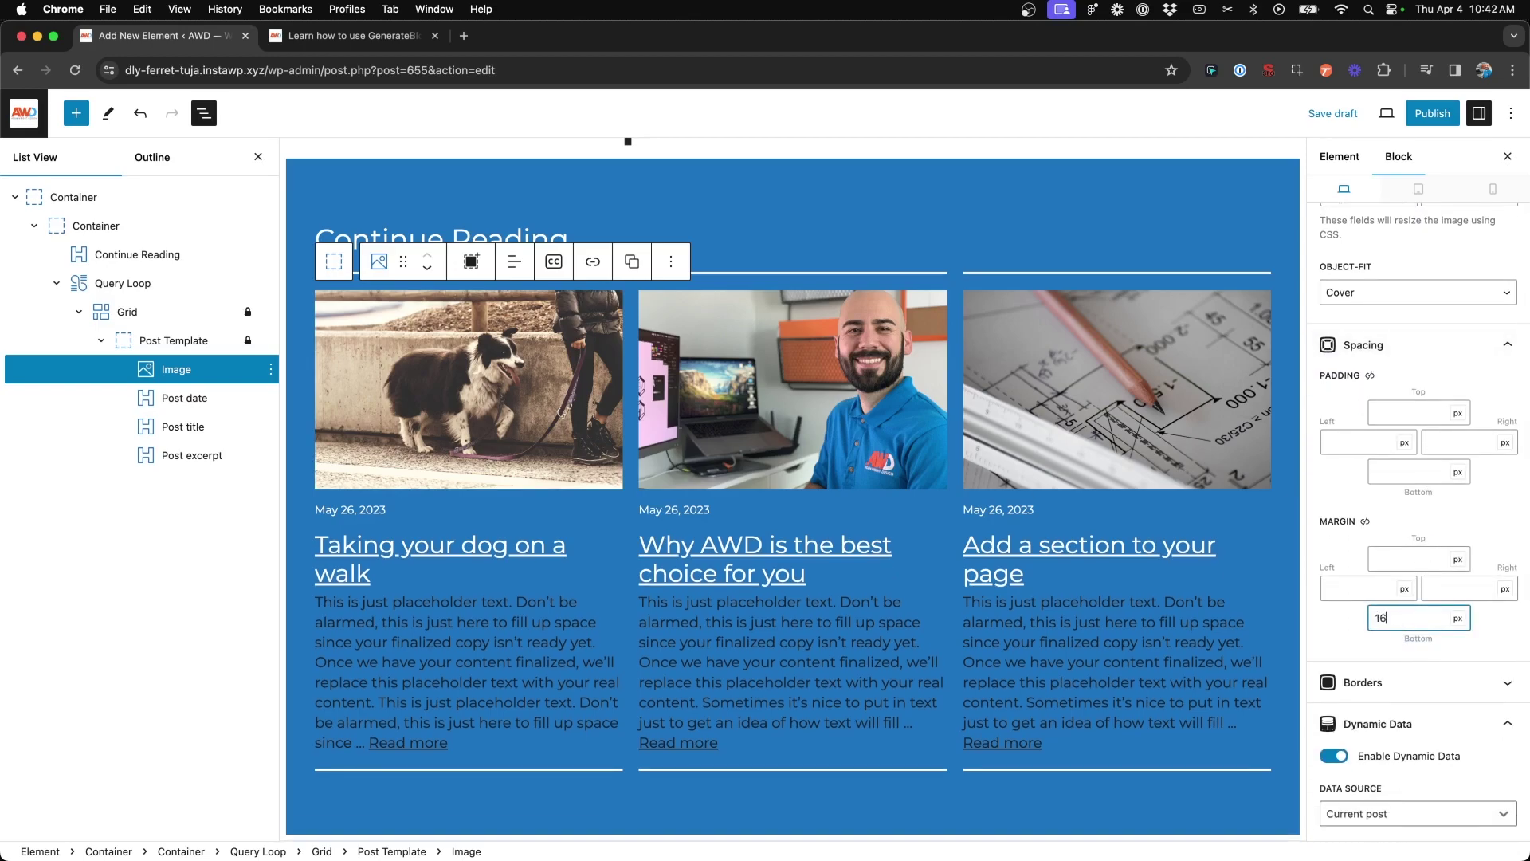
pyautogui.click(450, 542)
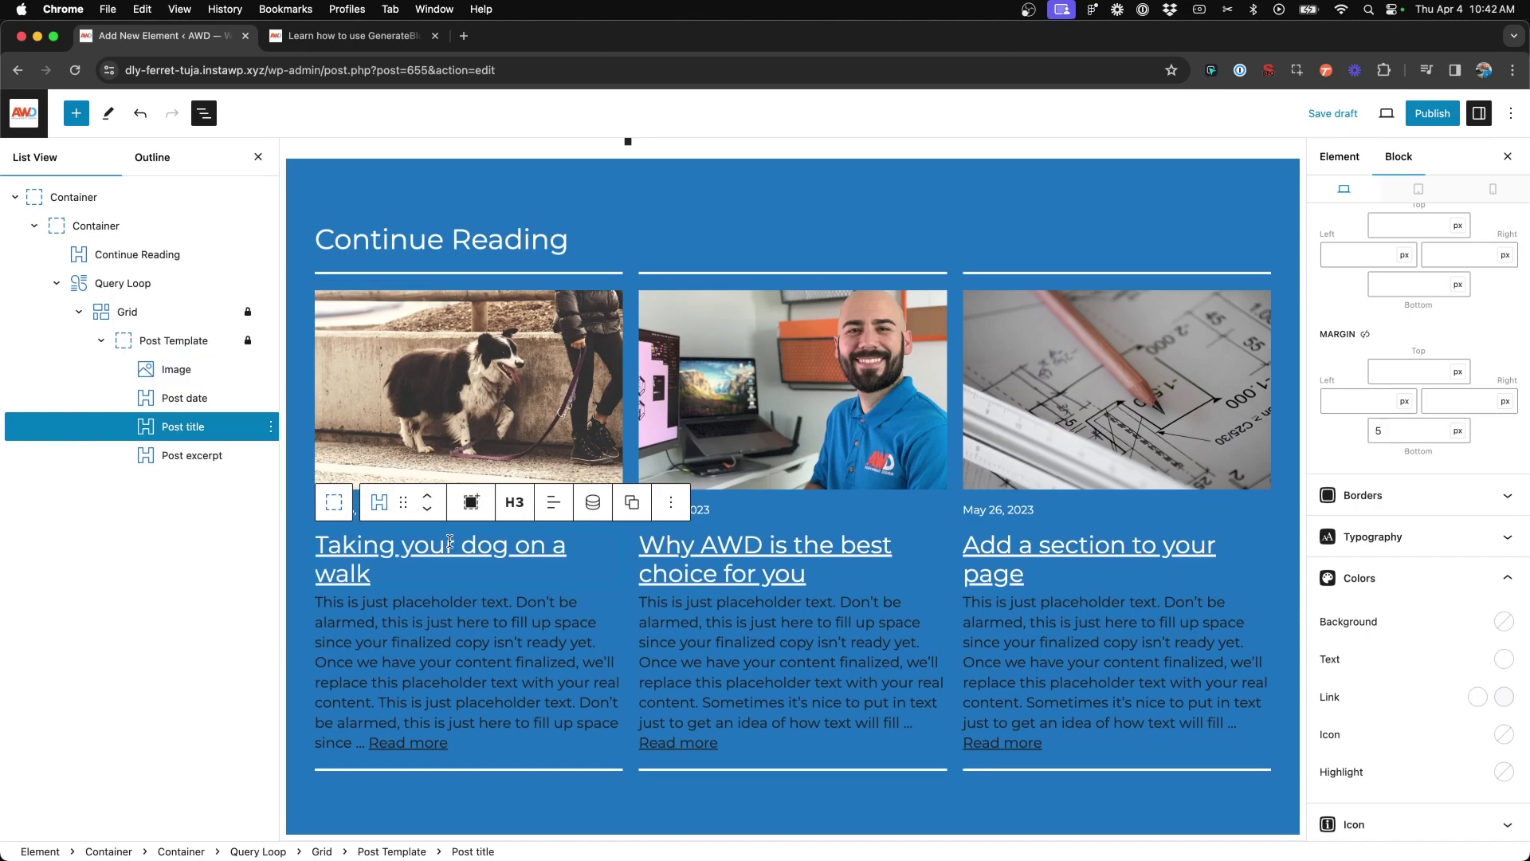
pyautogui.click(1473, 531)
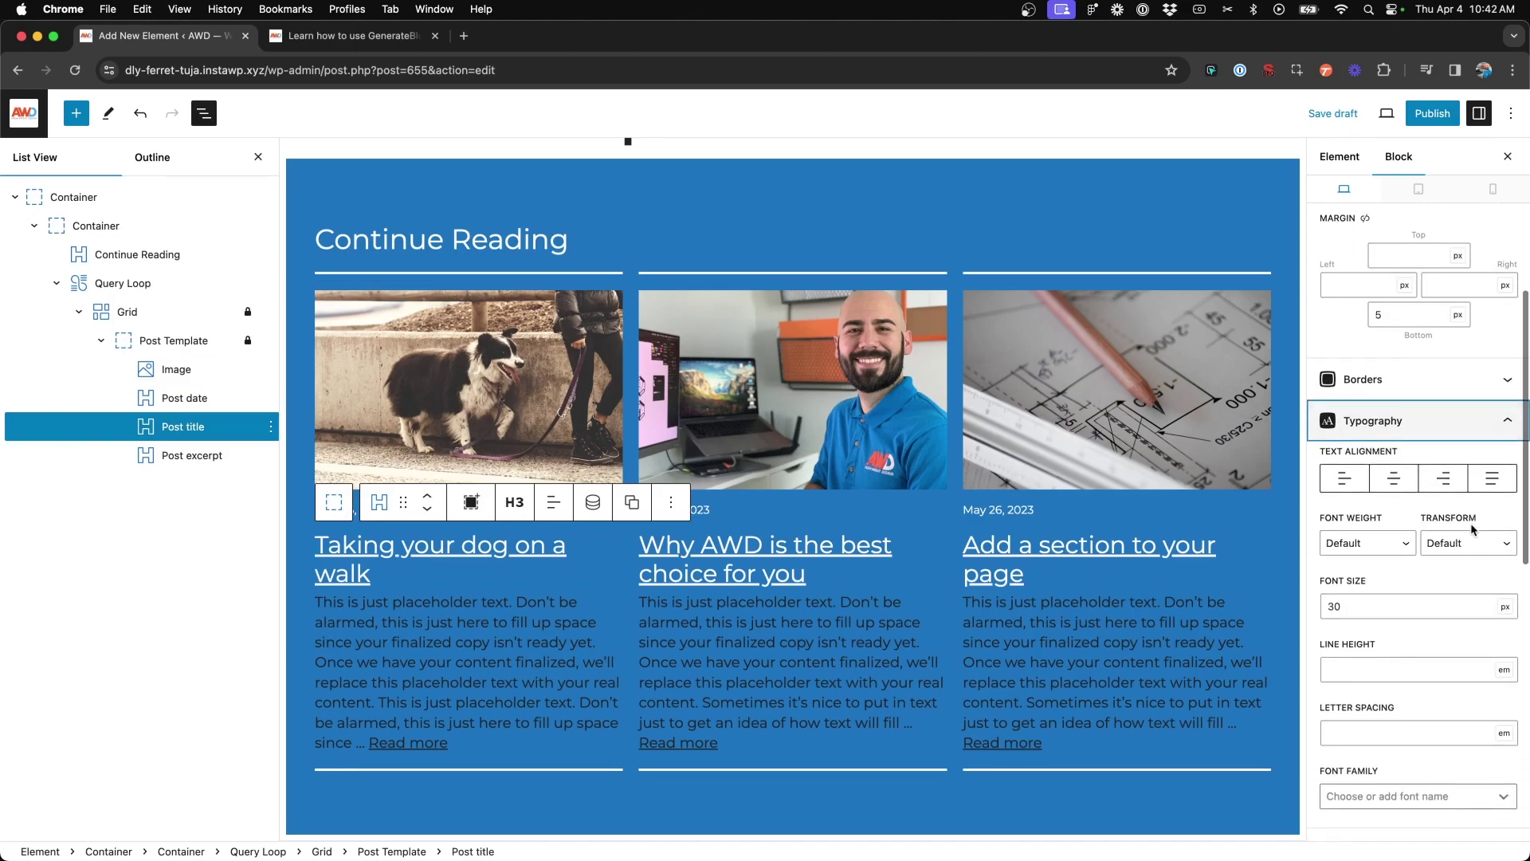
pyautogui.doubleClick(1374, 536)
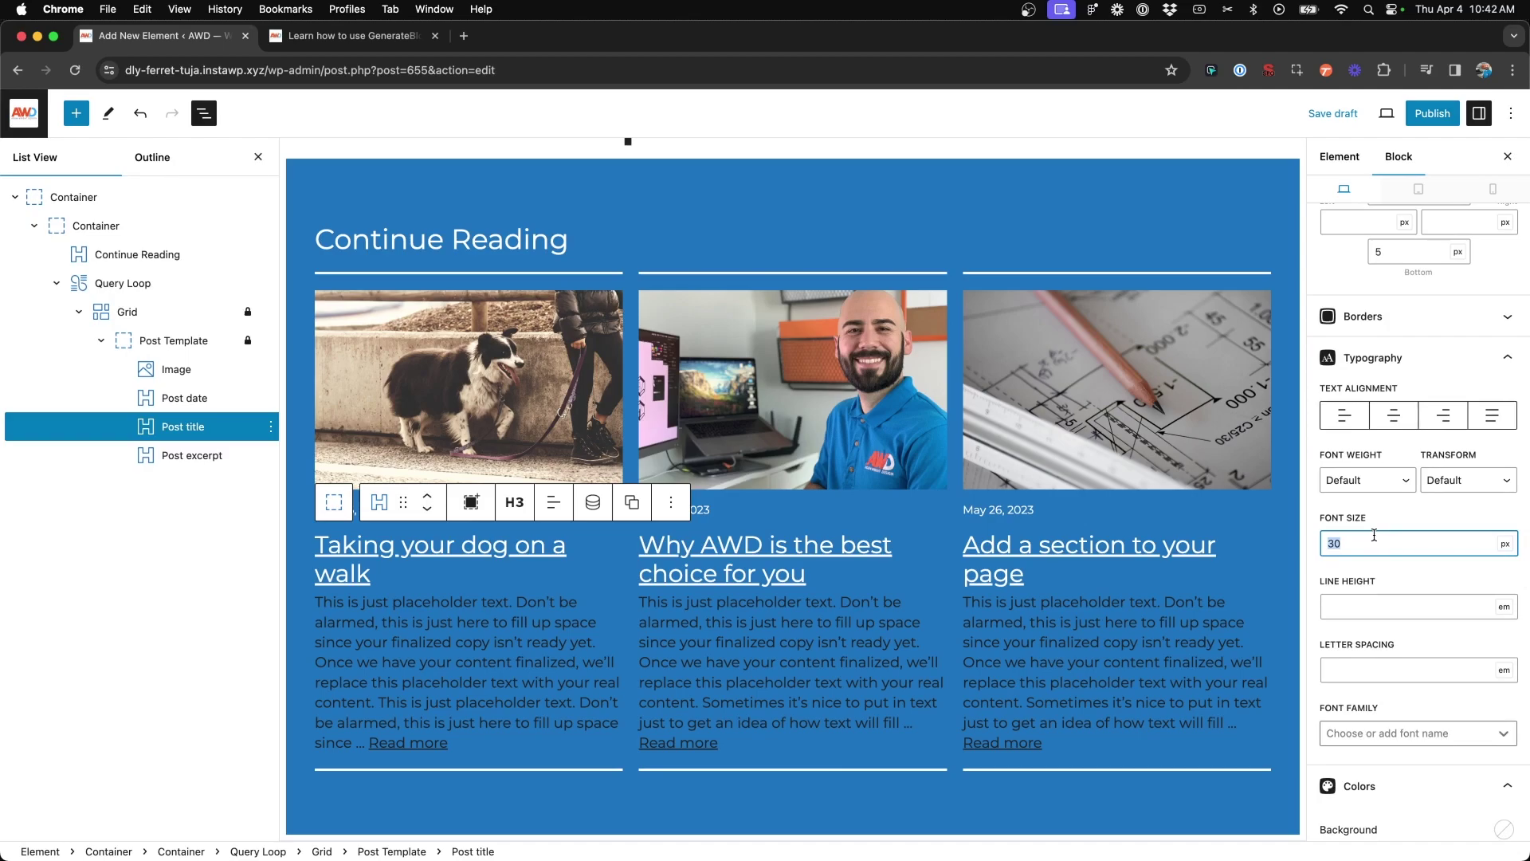
pyautogui.write('24')
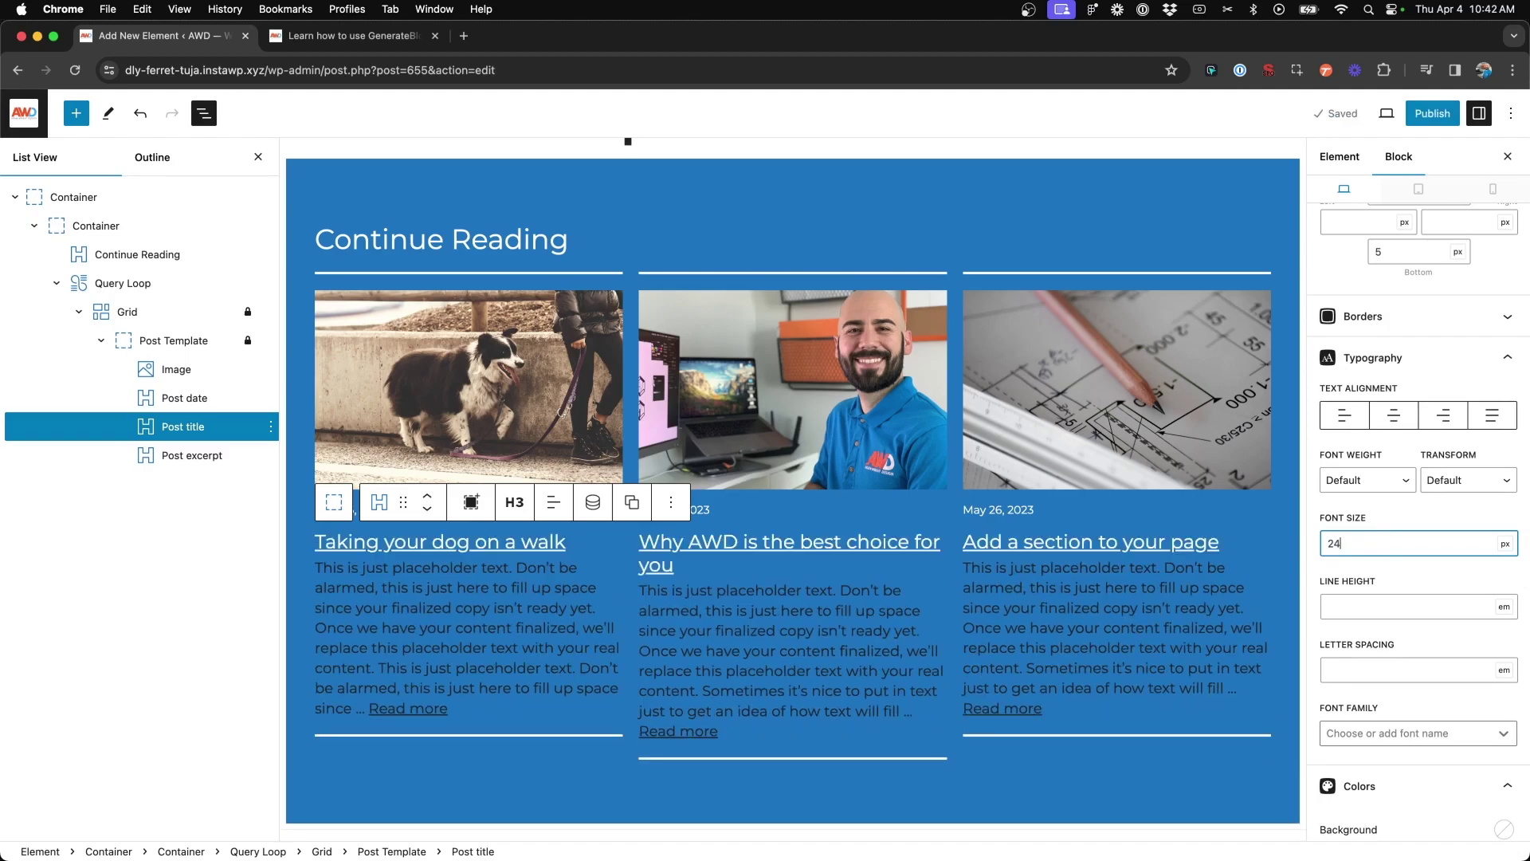
pyautogui.click(1368, 478)
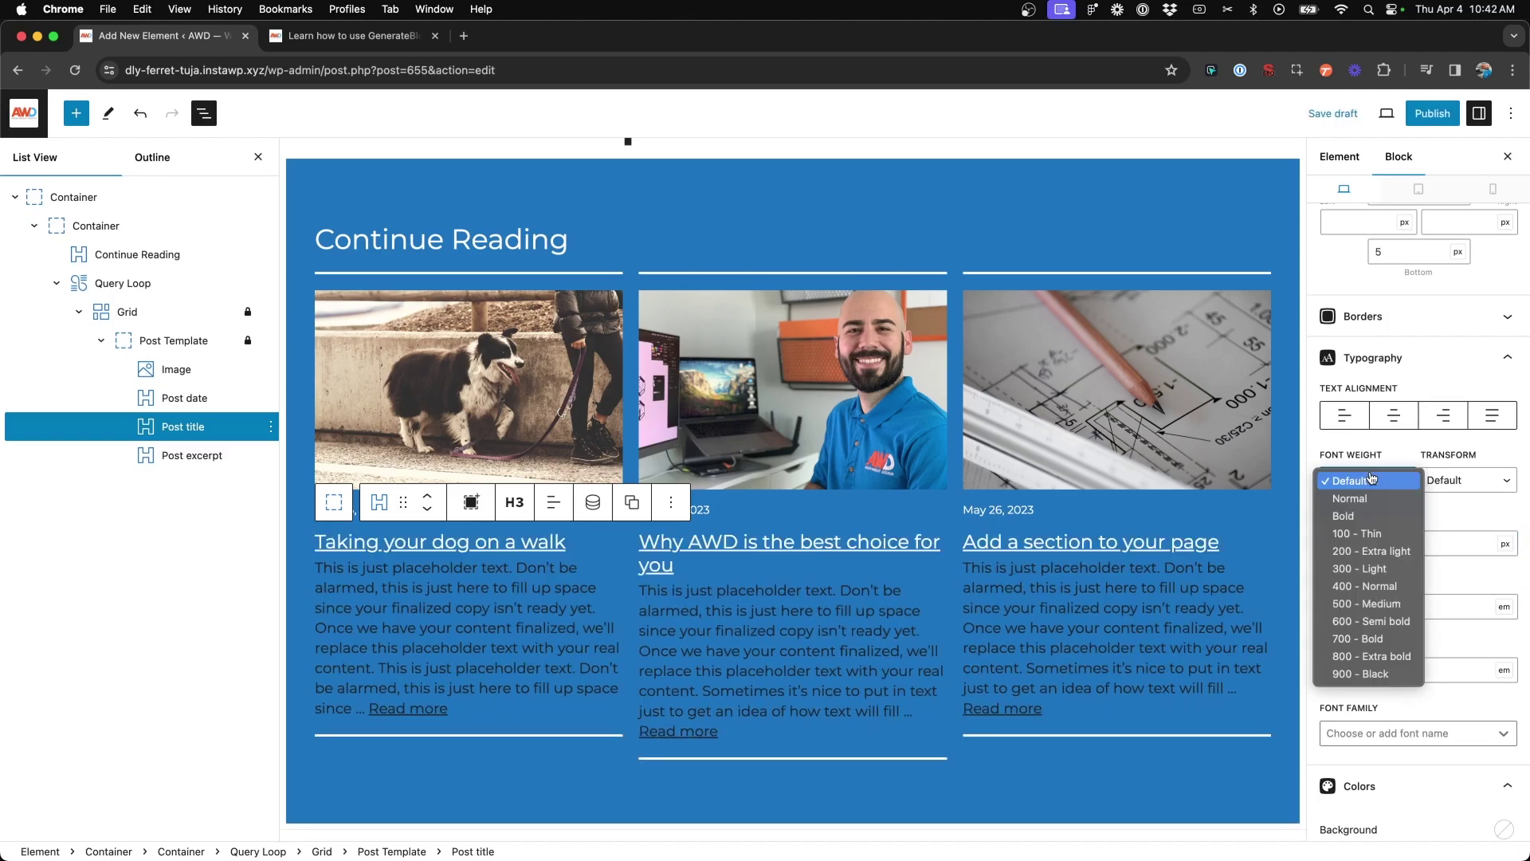
pyautogui.click(1370, 641)
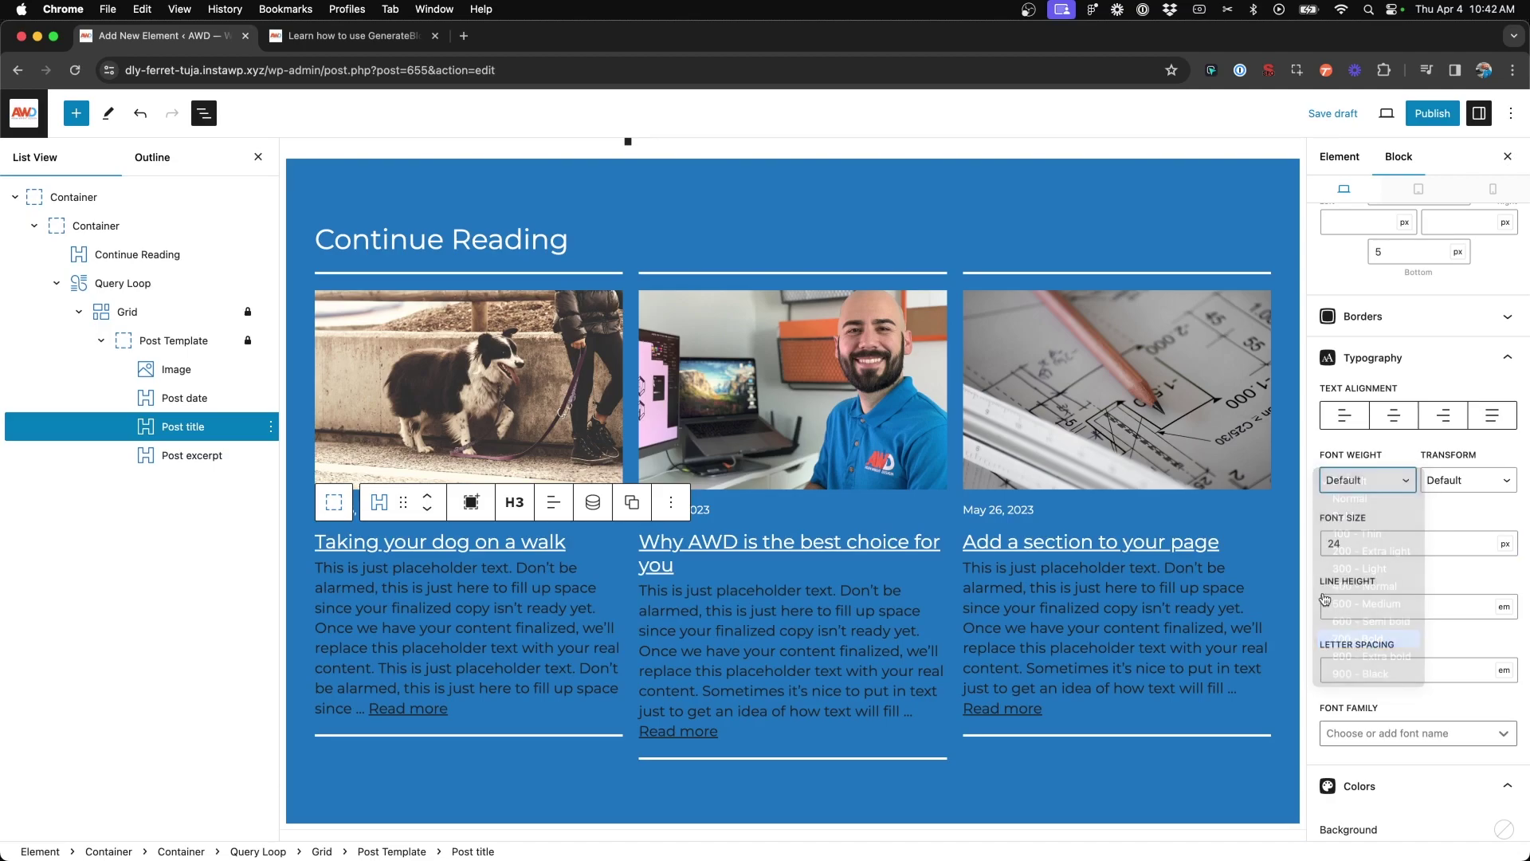
pyautogui.click(399, 595)
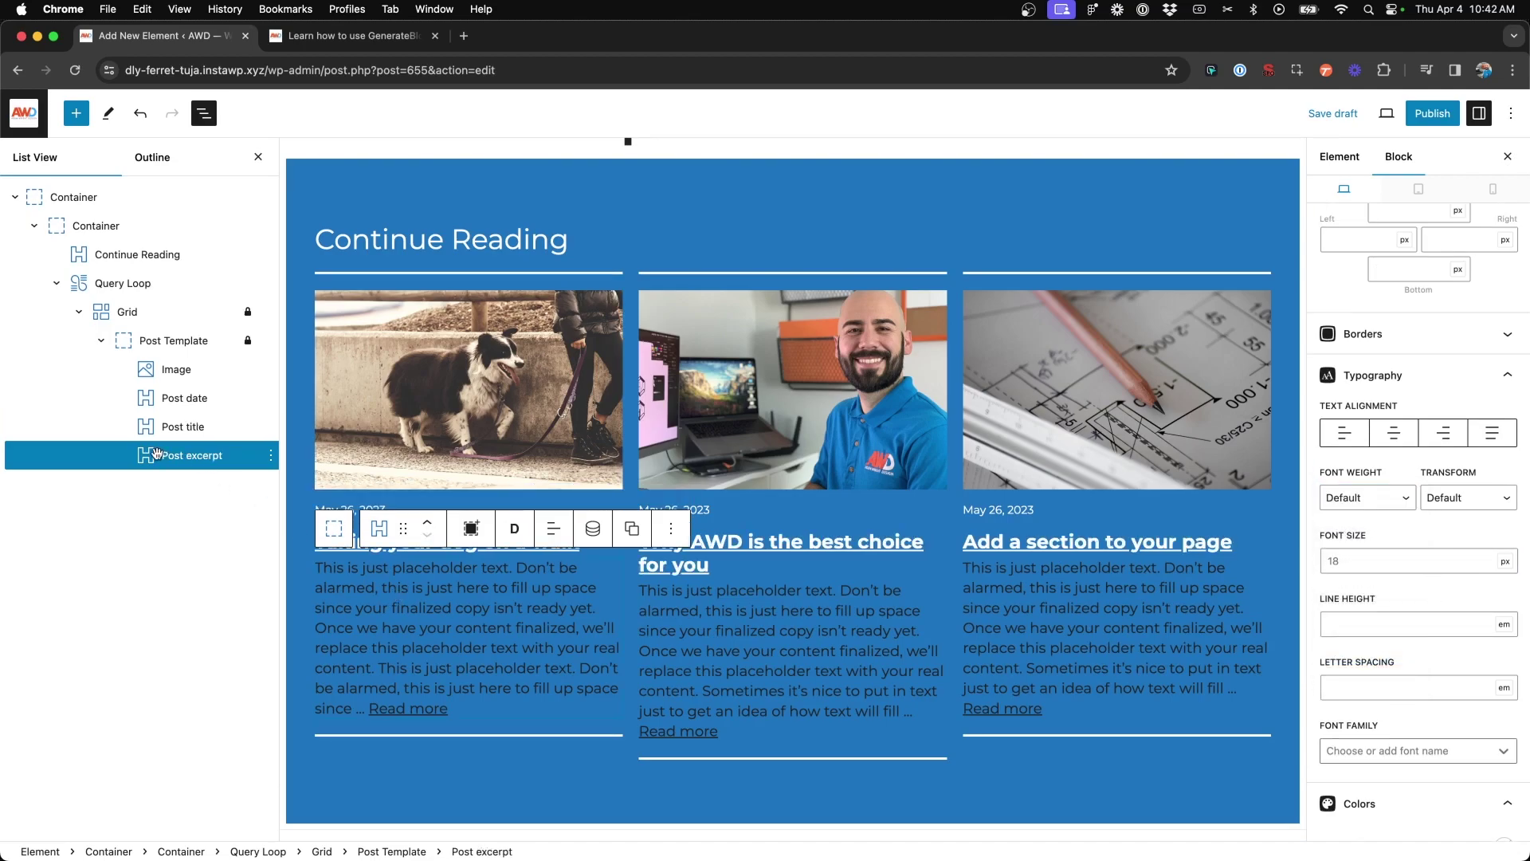
# Step: Set the excerpt length to 40 words and switch off 'Use default more link'
pyautogui.scroll(-10, 1420, 553)
pyautogui.doubleClick(1344, 581)
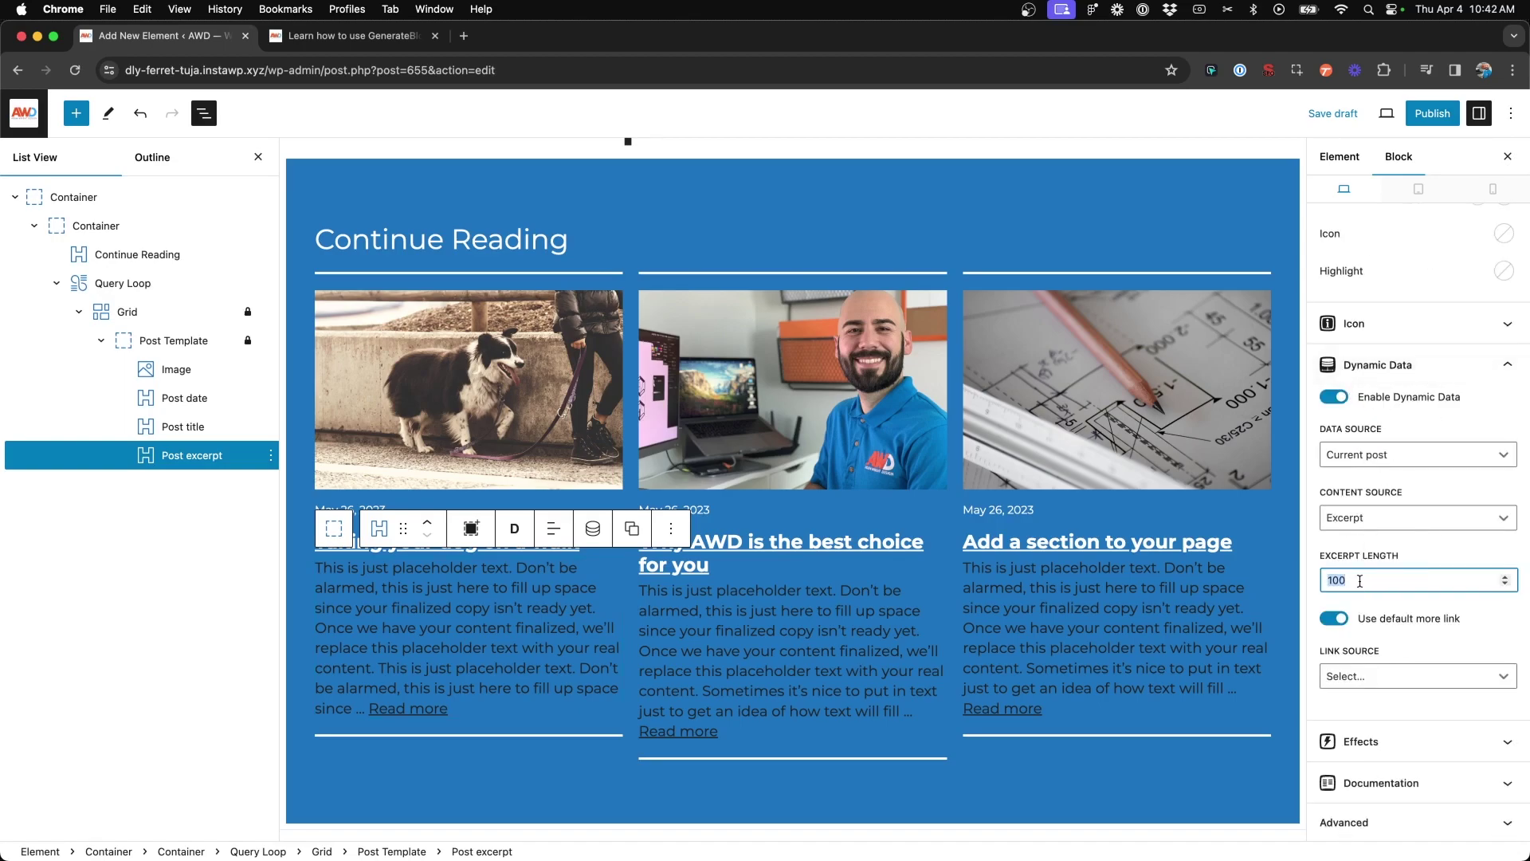
pyautogui.write('40')
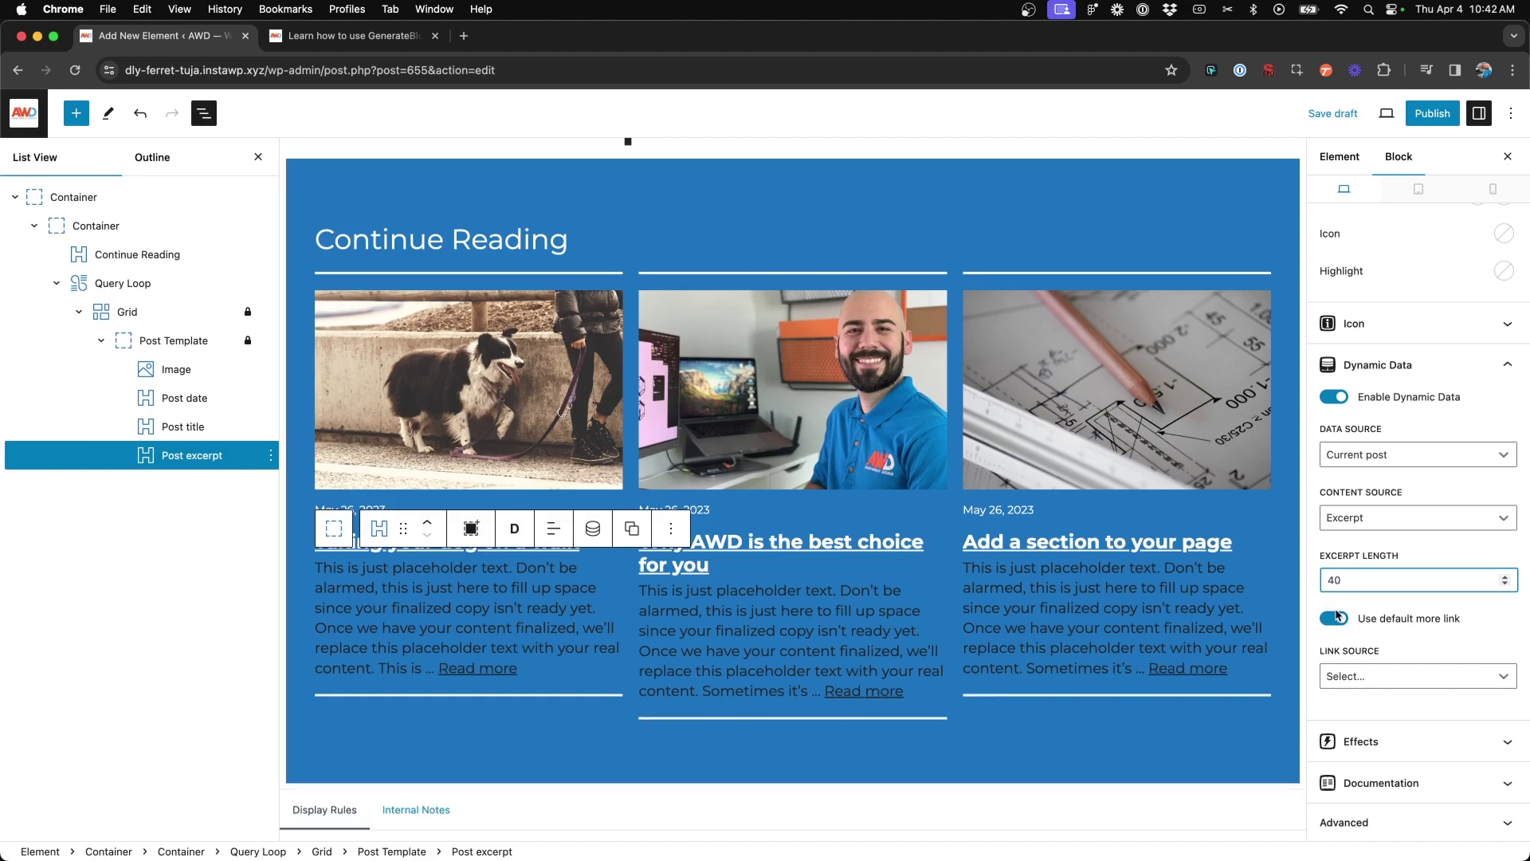
pyautogui.click(1336, 618)
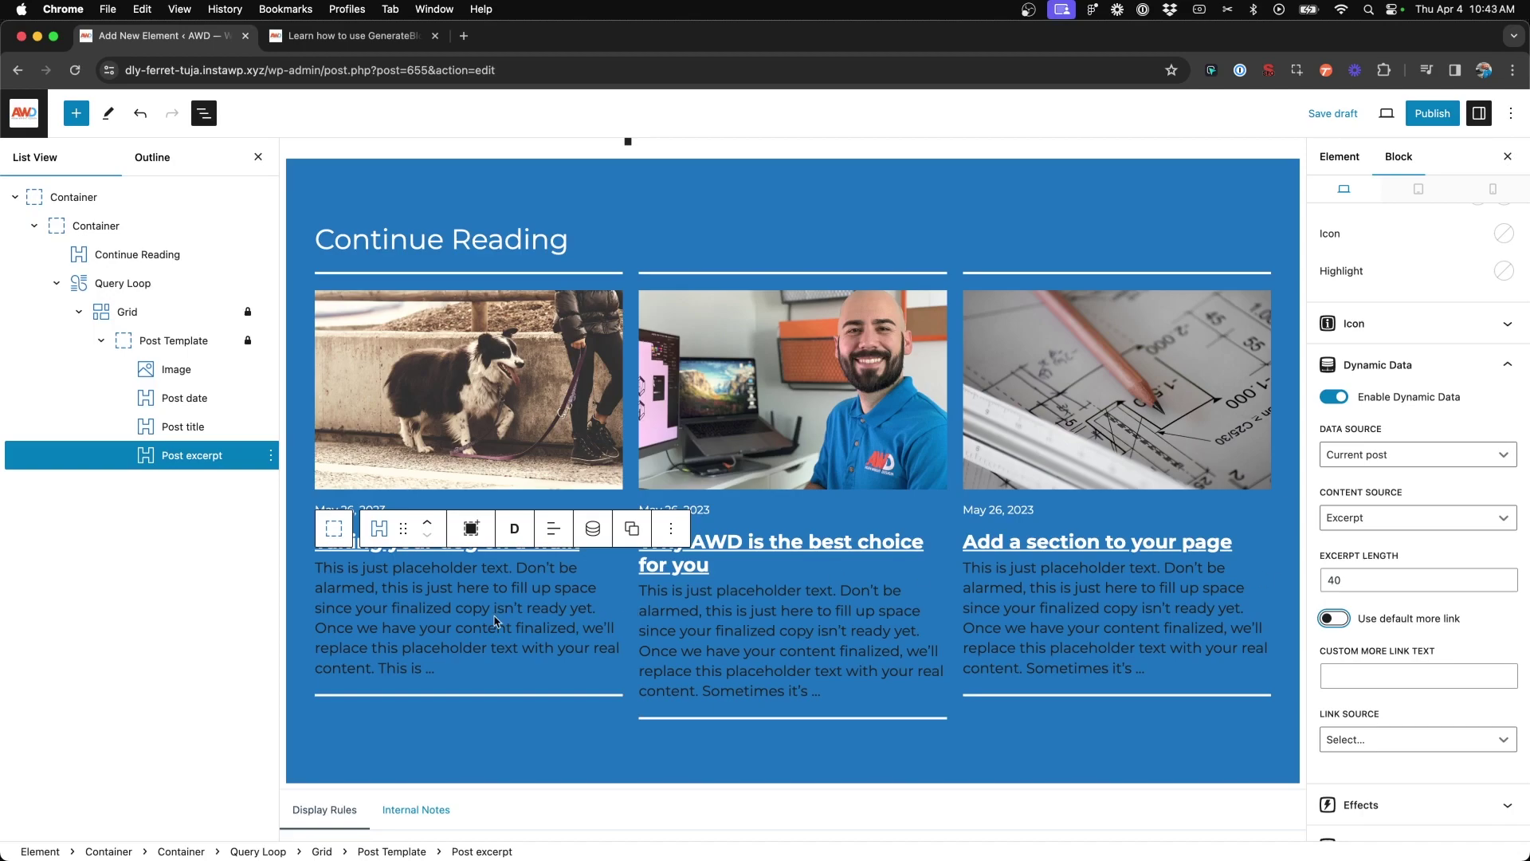
# Step: Insert a Button block below the excerpt, labelled 'Read Article'
pyautogui.press('Return')
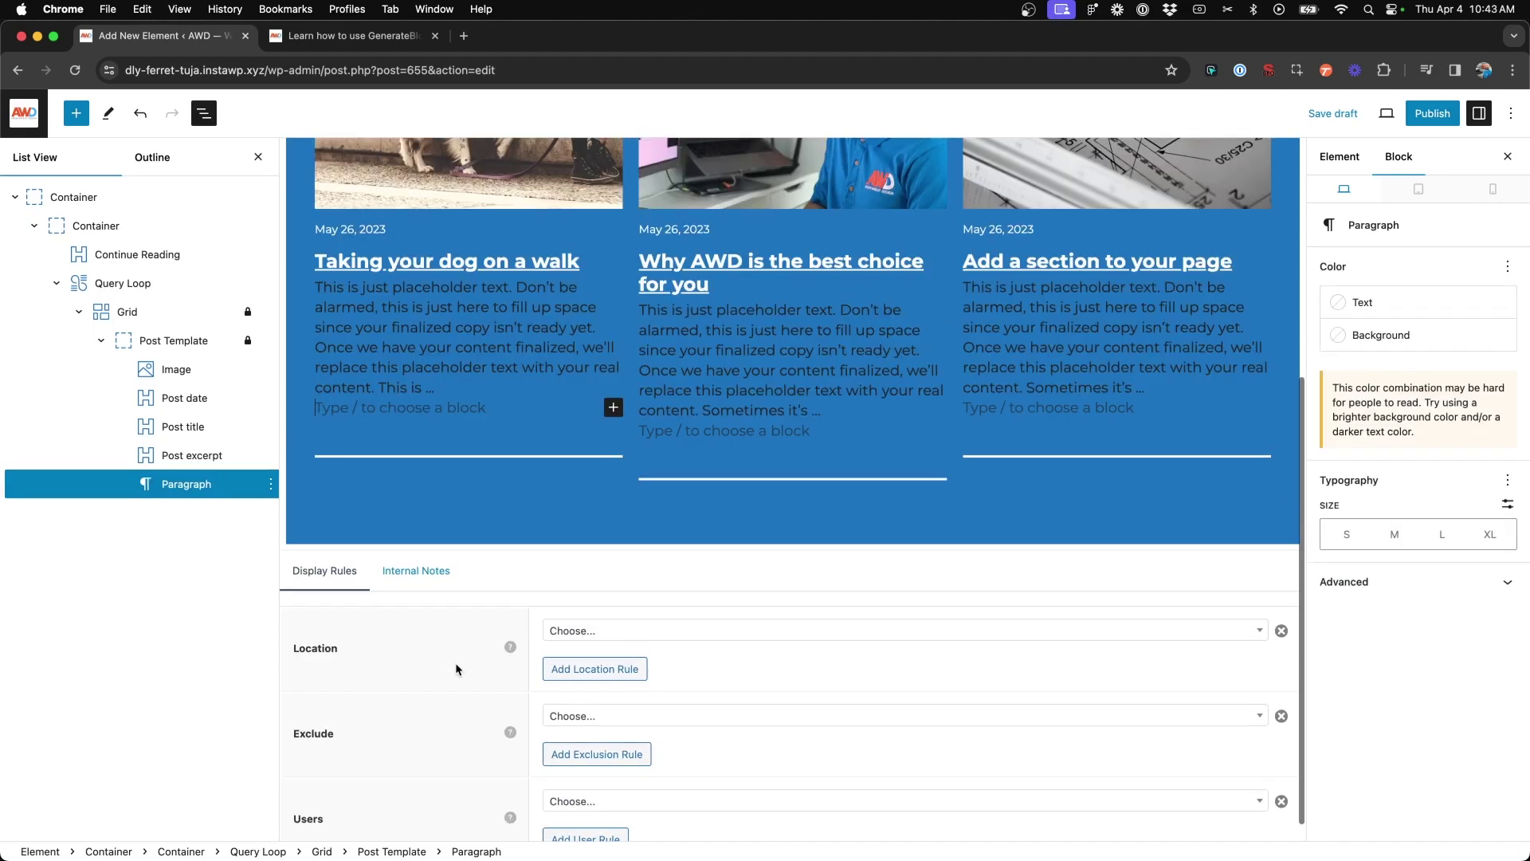
pyautogui.write('/butt')
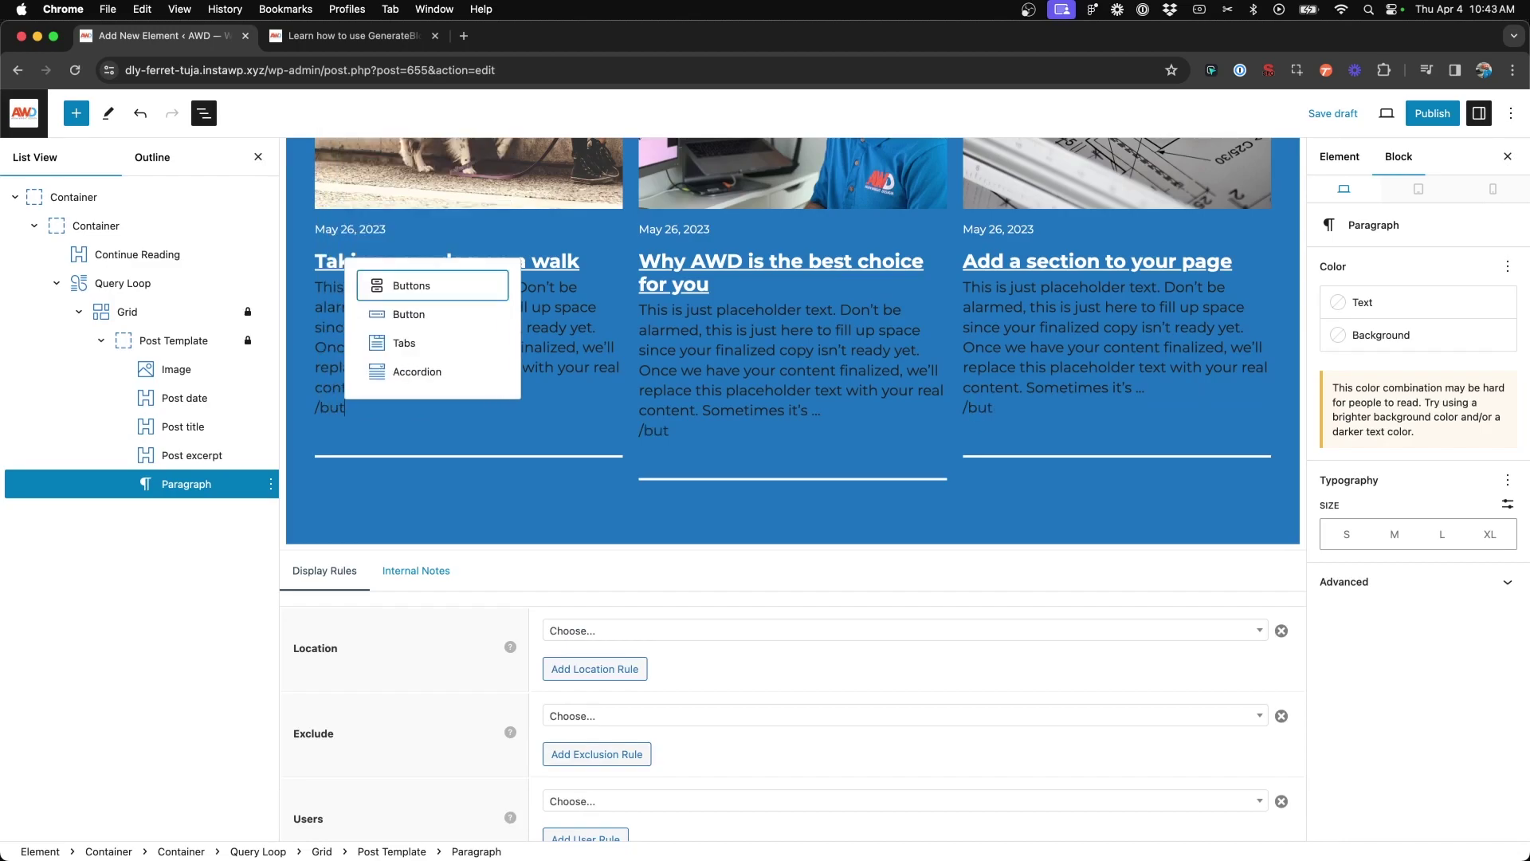
pyautogui.click(440, 318)
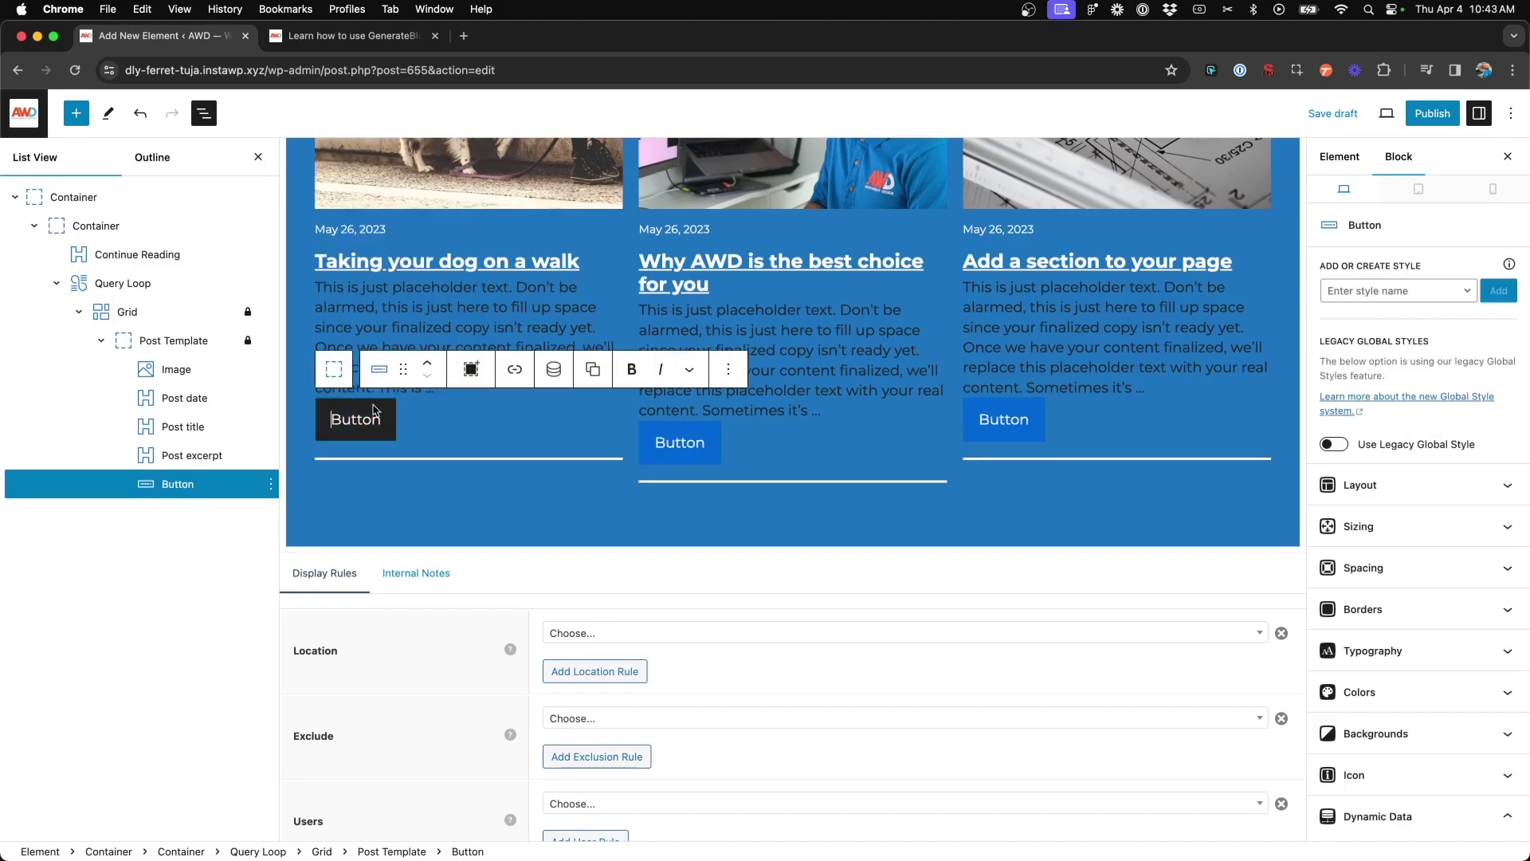
pyautogui.doubleClick(361, 425)
pyautogui.write('Read Article')
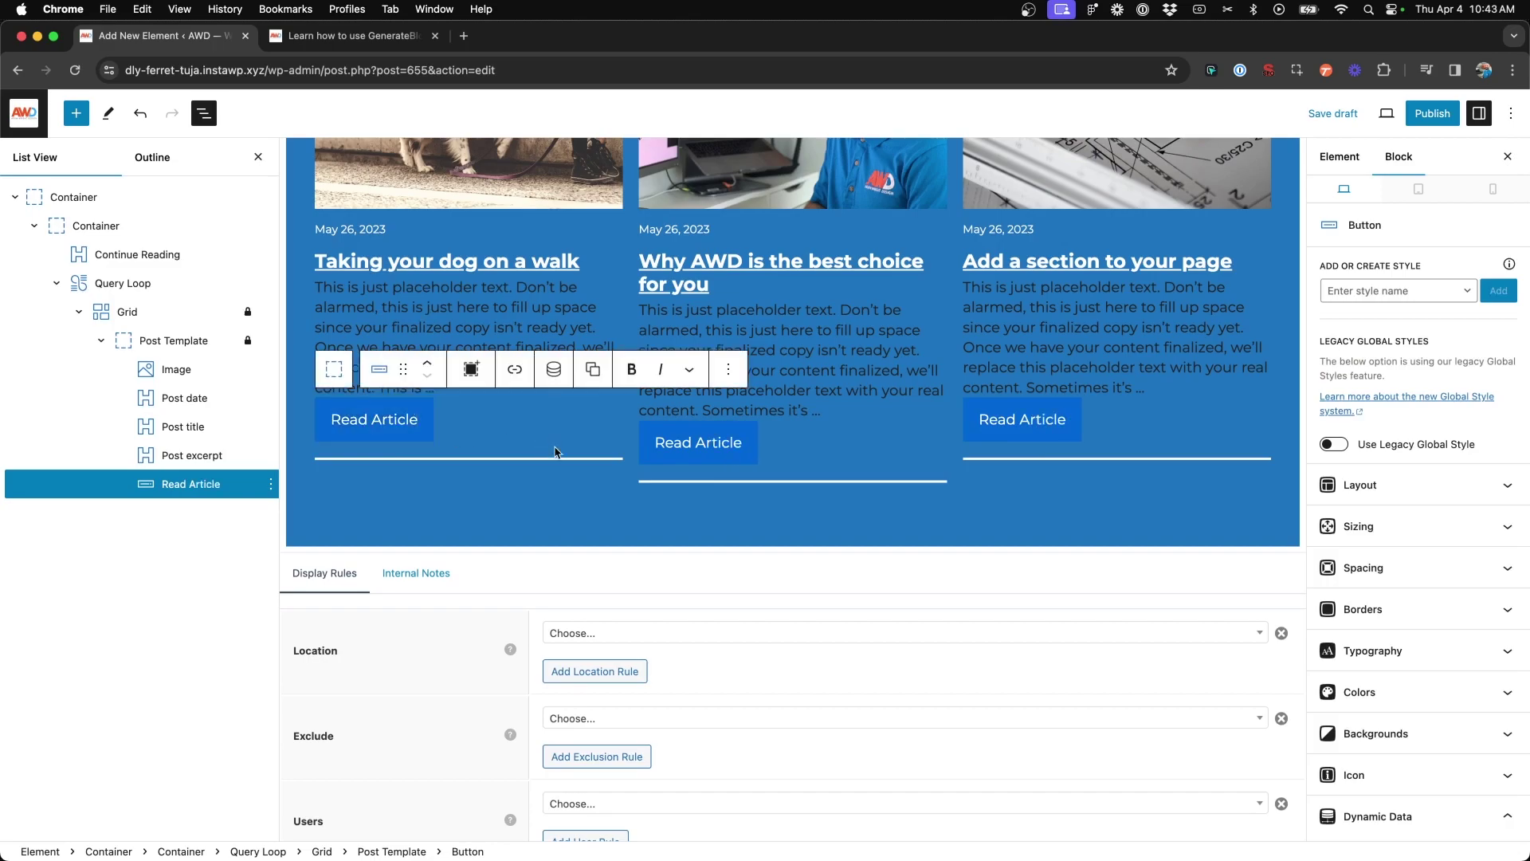
# Step: Colour the button with a white base-3 background, contrast-2 text, and contrast-2 and light hover colours
pyautogui.scroll(-3, 1431, 481)
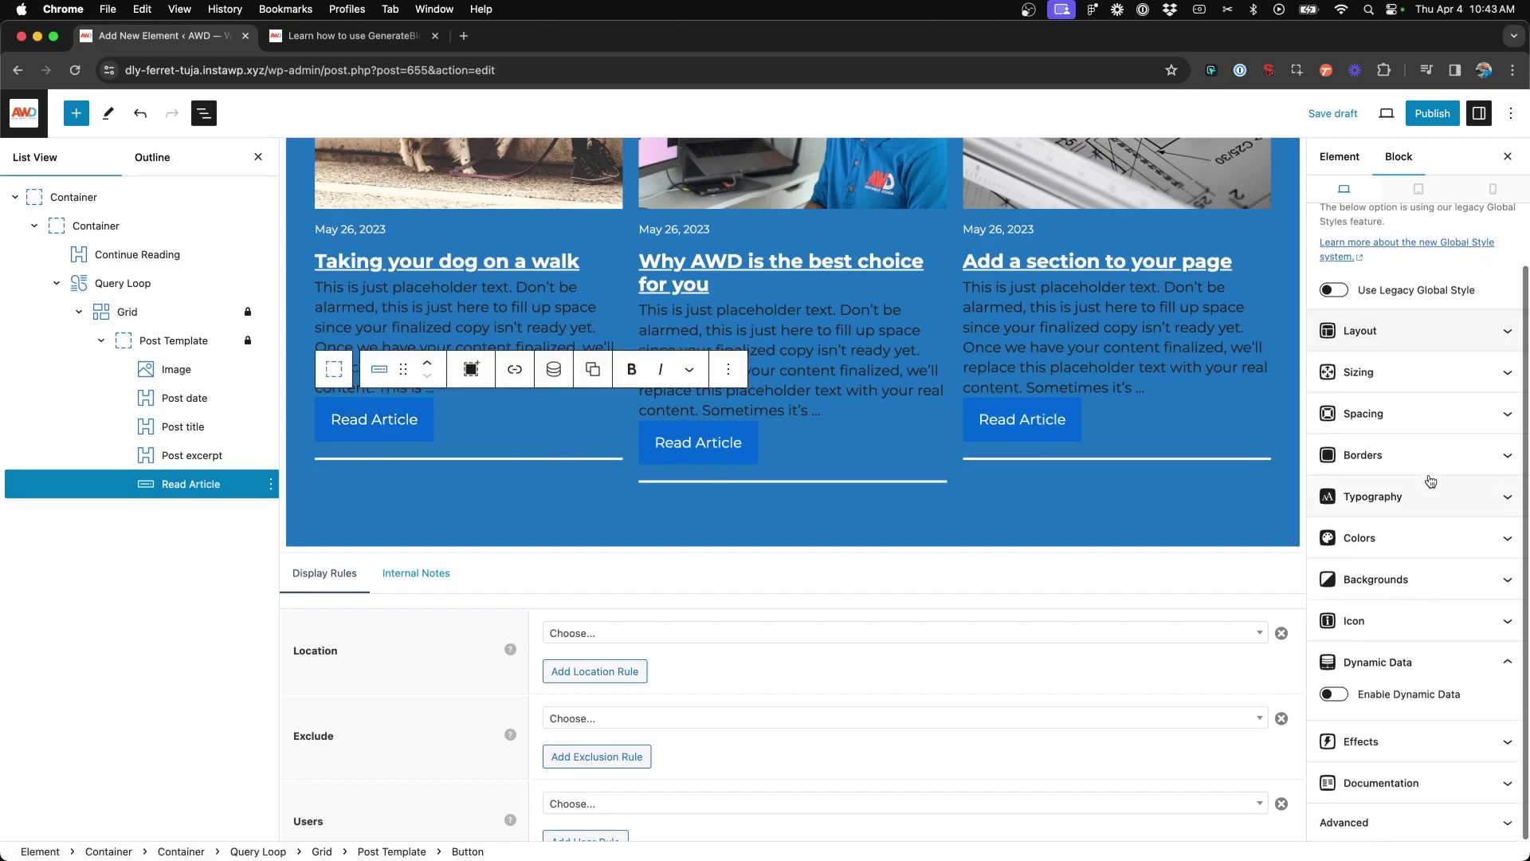
pyautogui.click(1462, 537)
pyautogui.click(1477, 581)
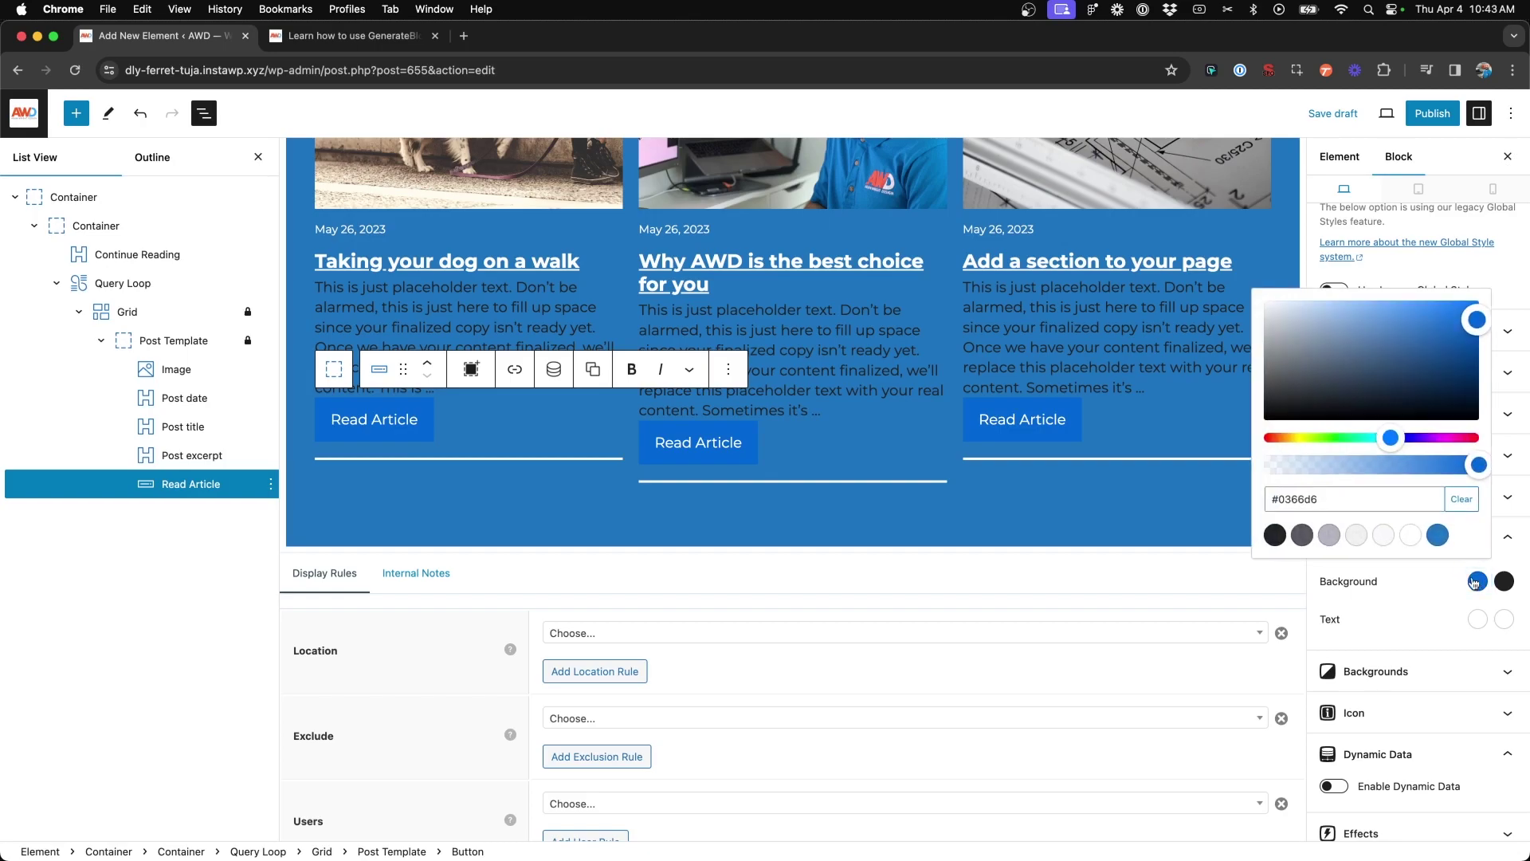
pyautogui.click(1411, 535)
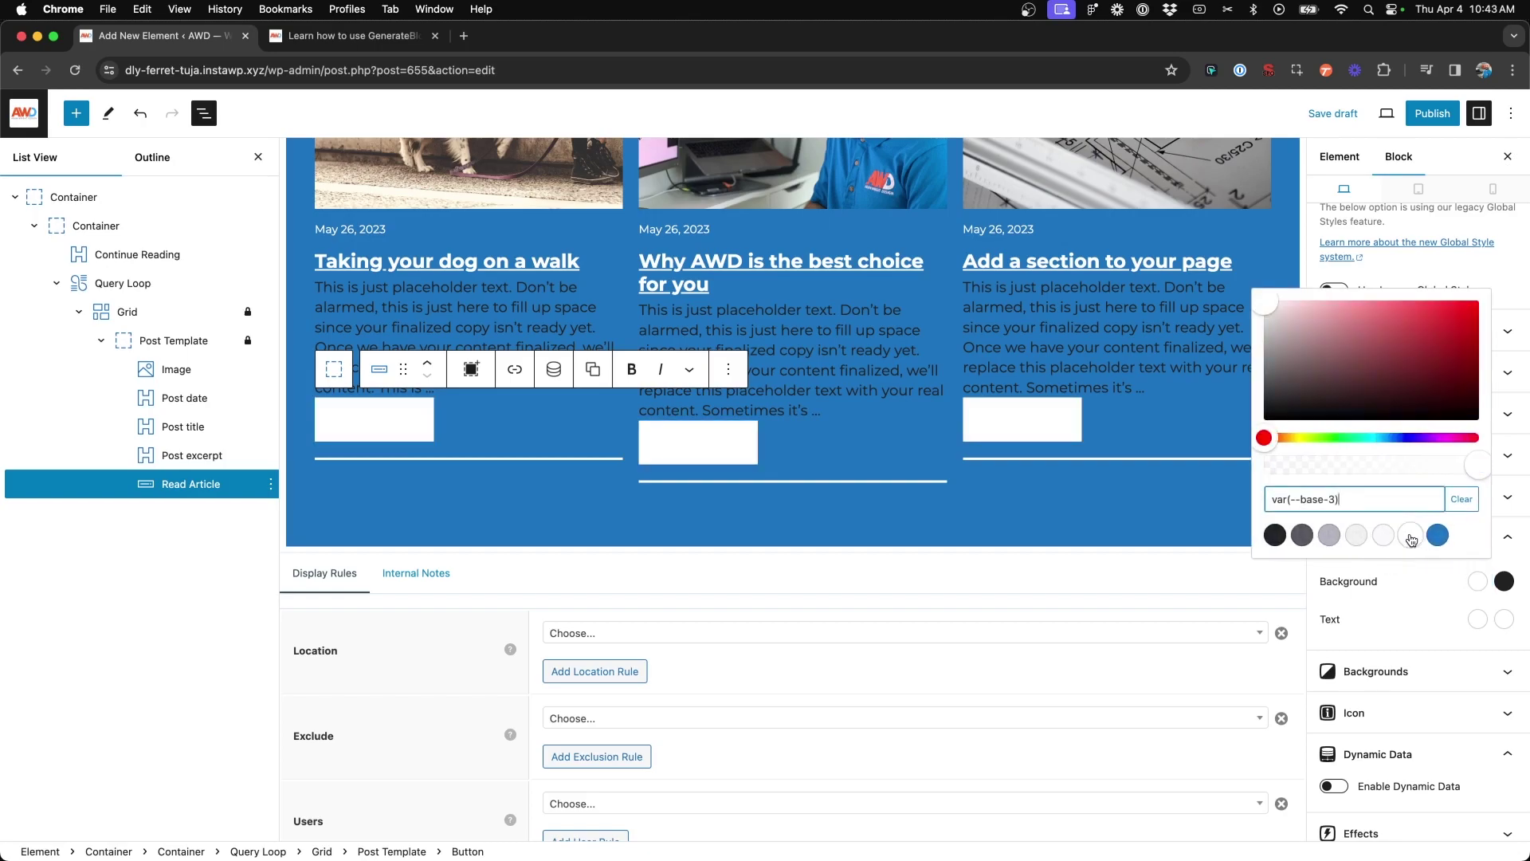
pyautogui.click(1422, 584)
pyautogui.click(1504, 581)
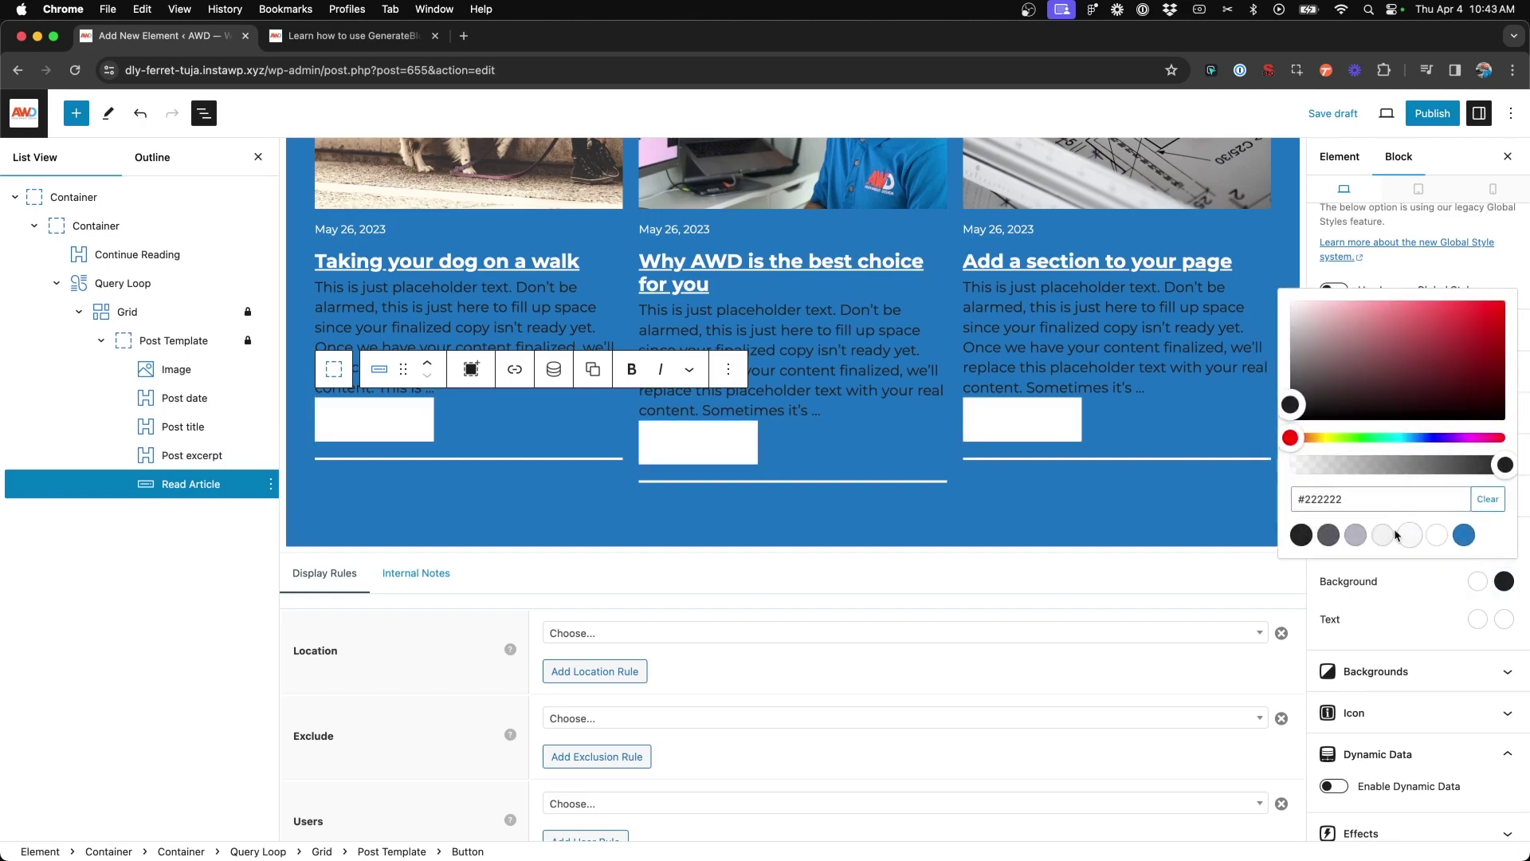
pyautogui.click(1365, 542)
pyautogui.click(1478, 621)
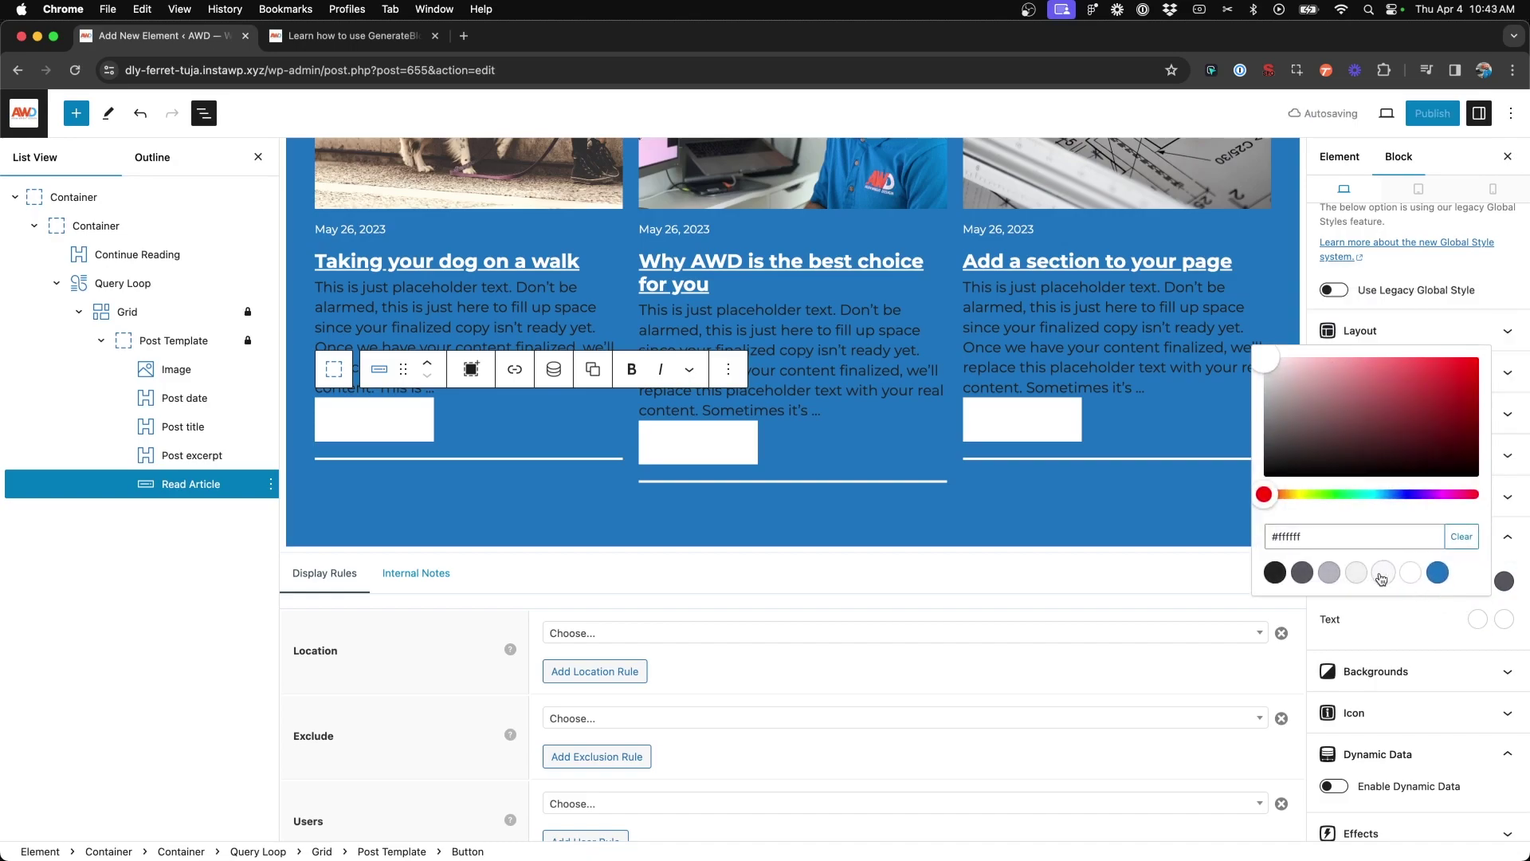
pyautogui.click(1302, 573)
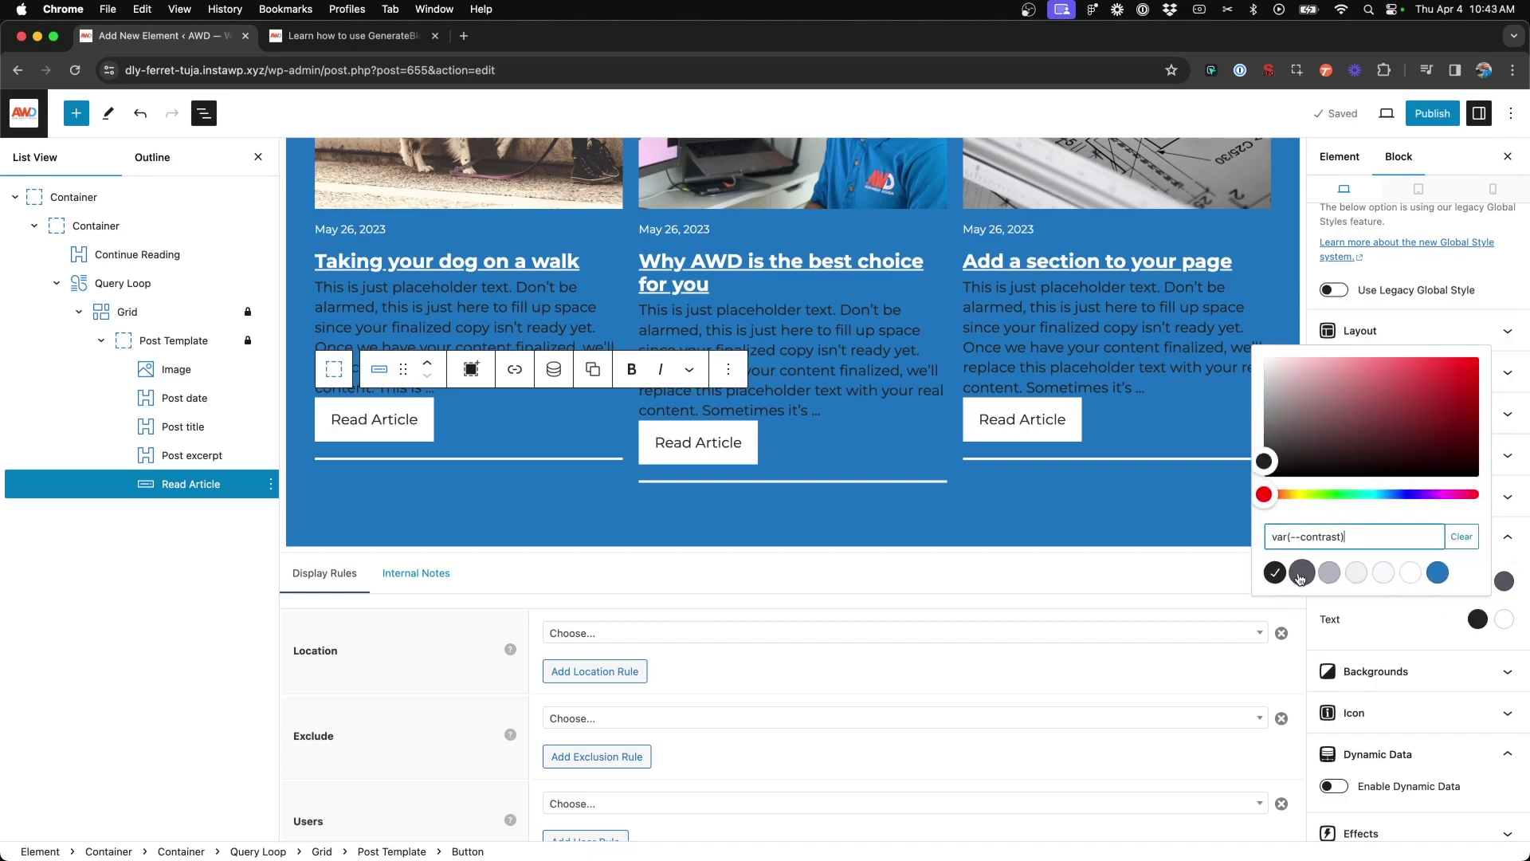
pyautogui.click(1500, 621)
pyautogui.click(1384, 574)
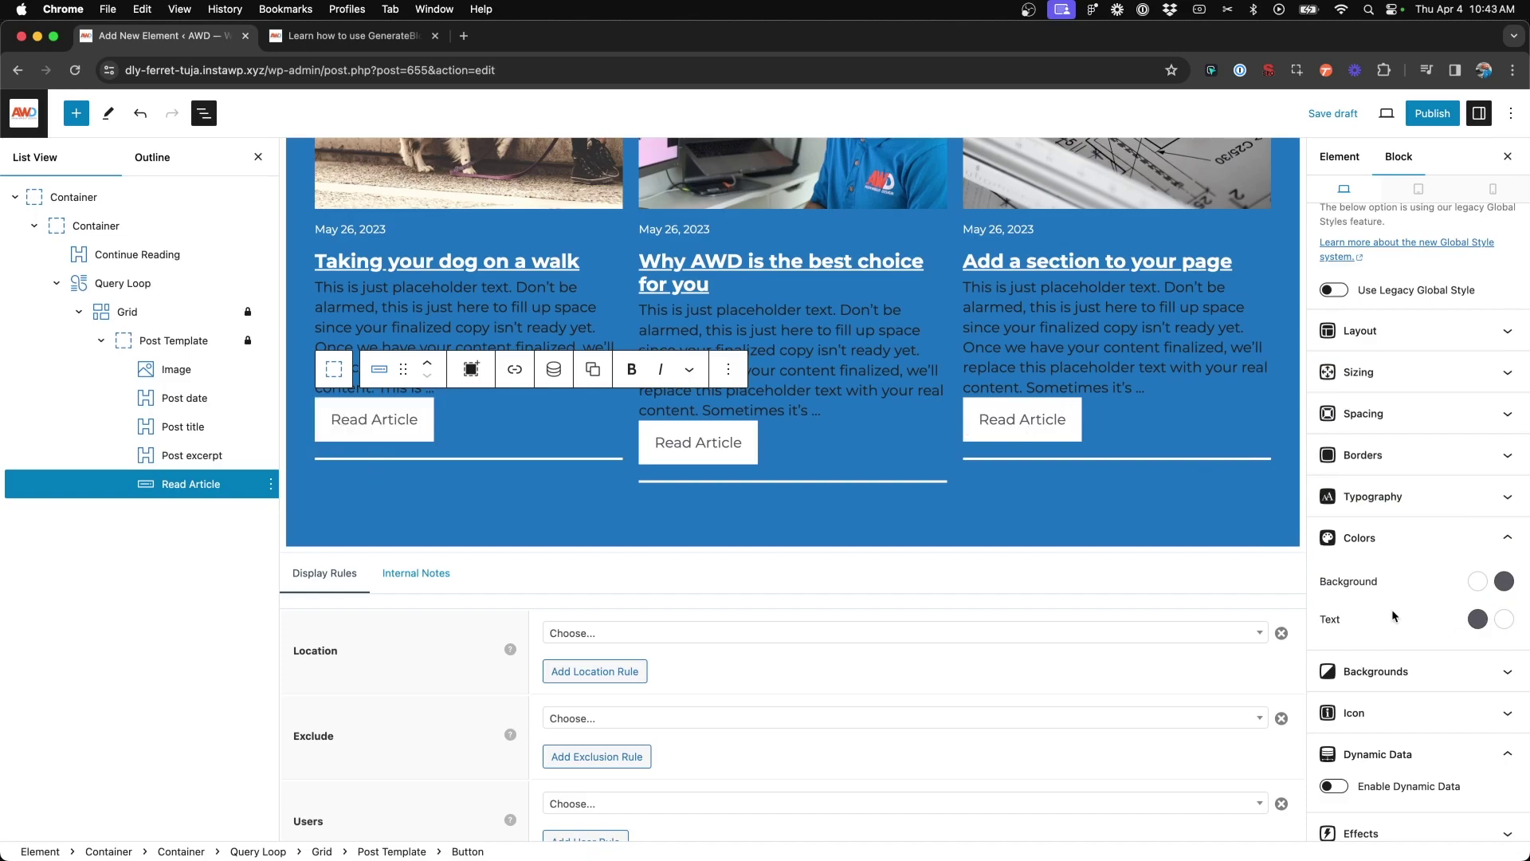
# Step: Give the button 6px/20px padding and a 16px top margin
pyautogui.click(1394, 414)
pyautogui.doubleClick(1413, 481)
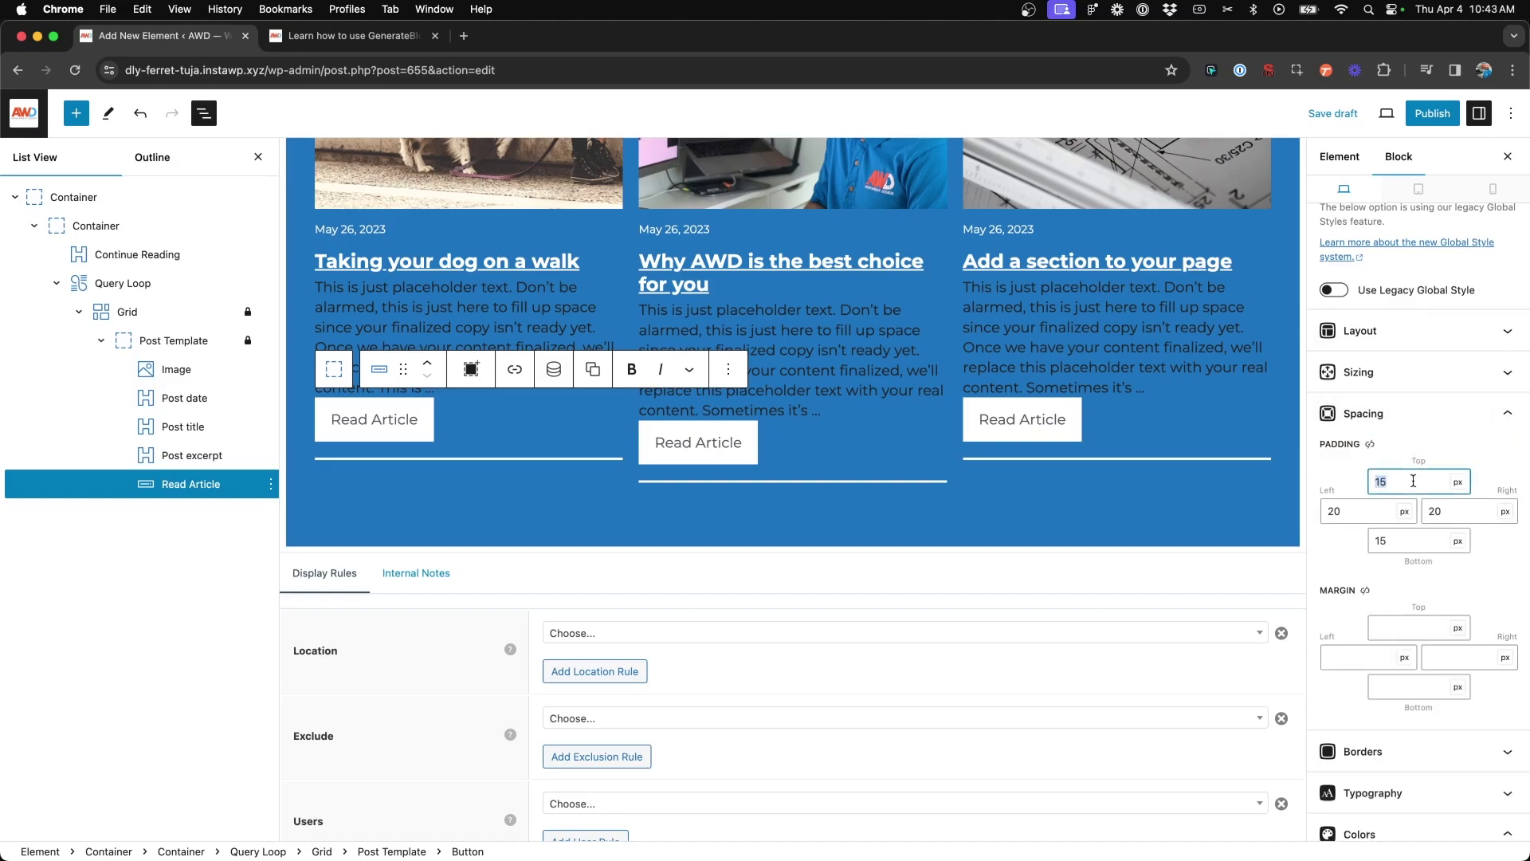
pyautogui.write('6')
pyautogui.press('Tab')
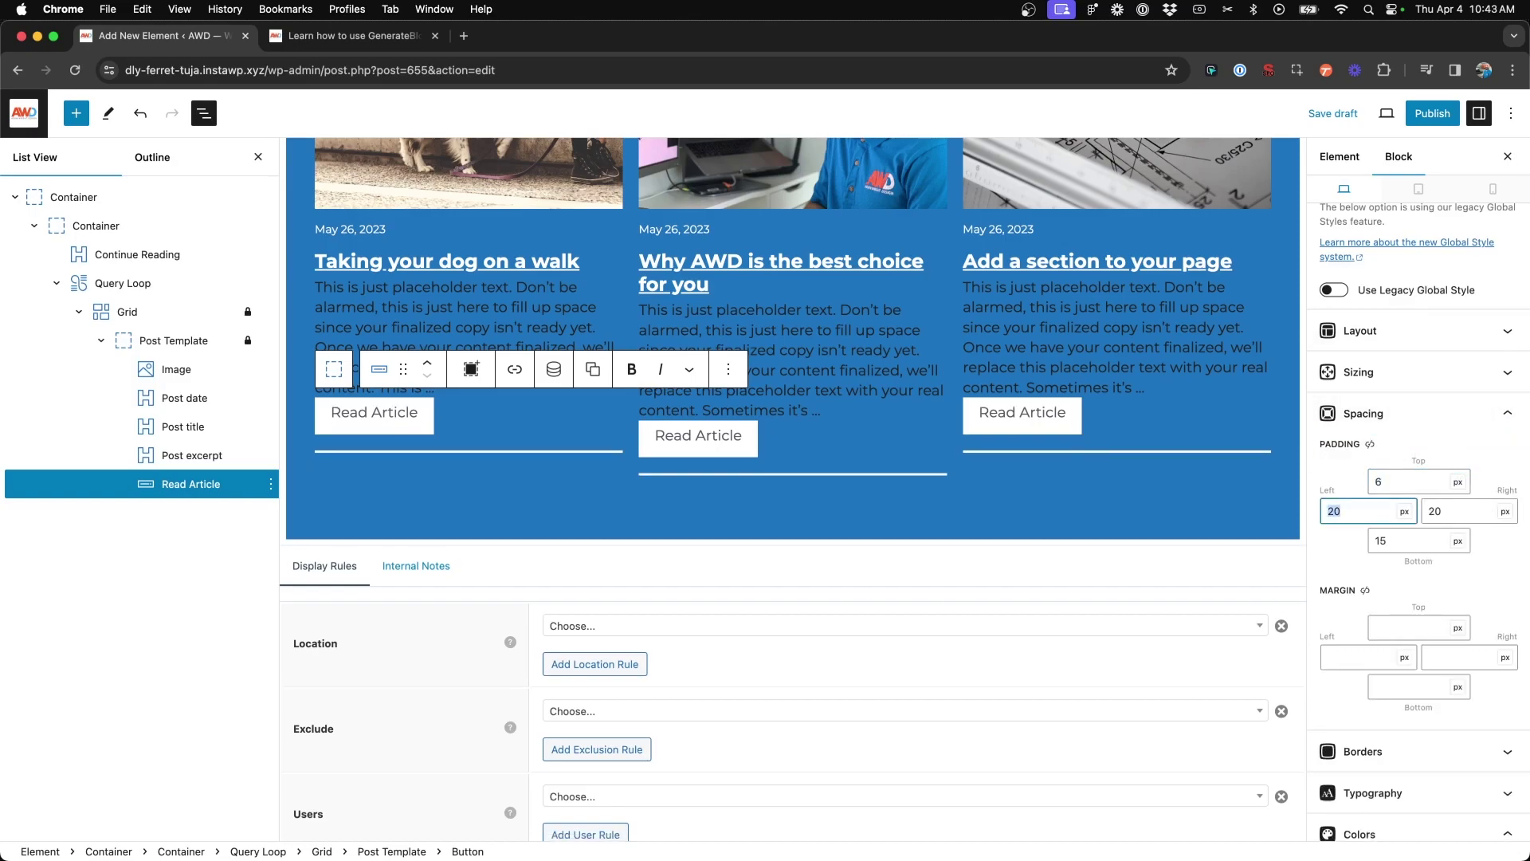
pyautogui.press('Tab')
pyautogui.press('Tab')
pyautogui.press('Tab')
pyautogui.press('Tab')
pyautogui.write('6')
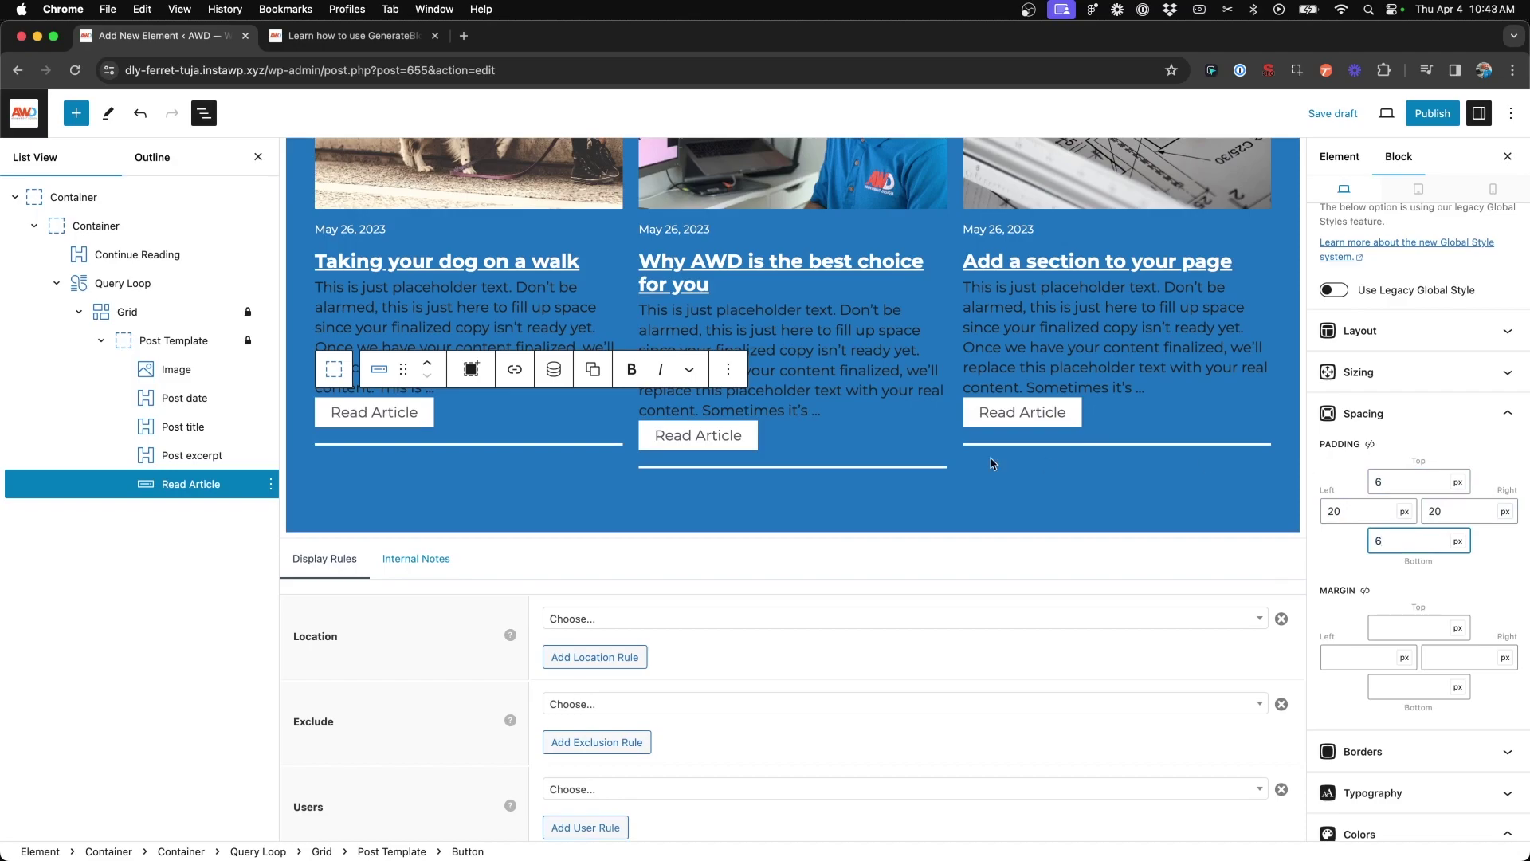
pyautogui.click(1402, 624)
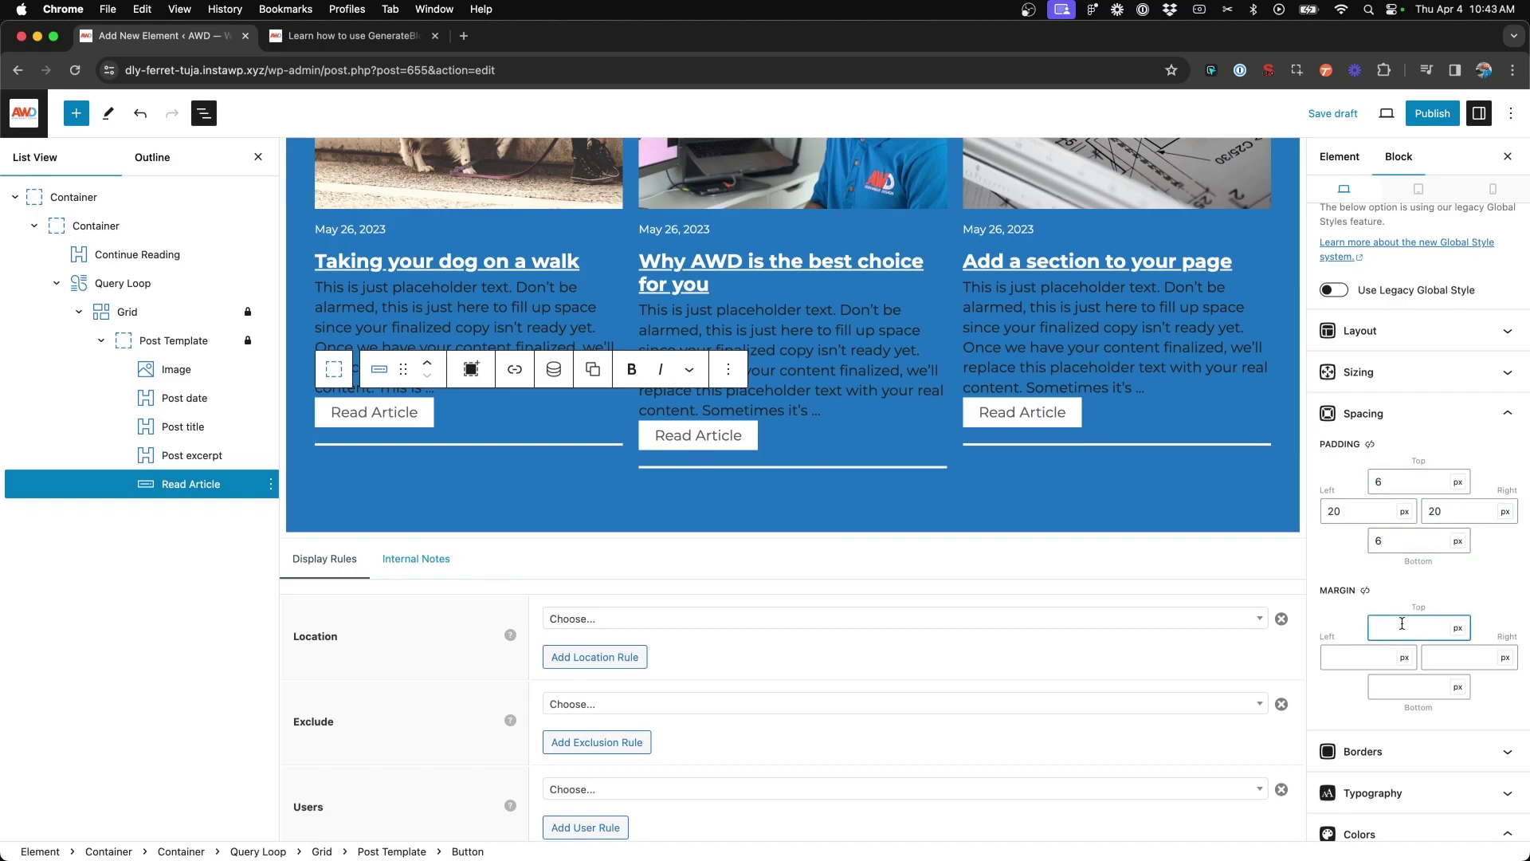
pyautogui.write('20')
pyautogui.press('BackSpace')
pyautogui.press('BackSpace')
pyautogui.write('16')
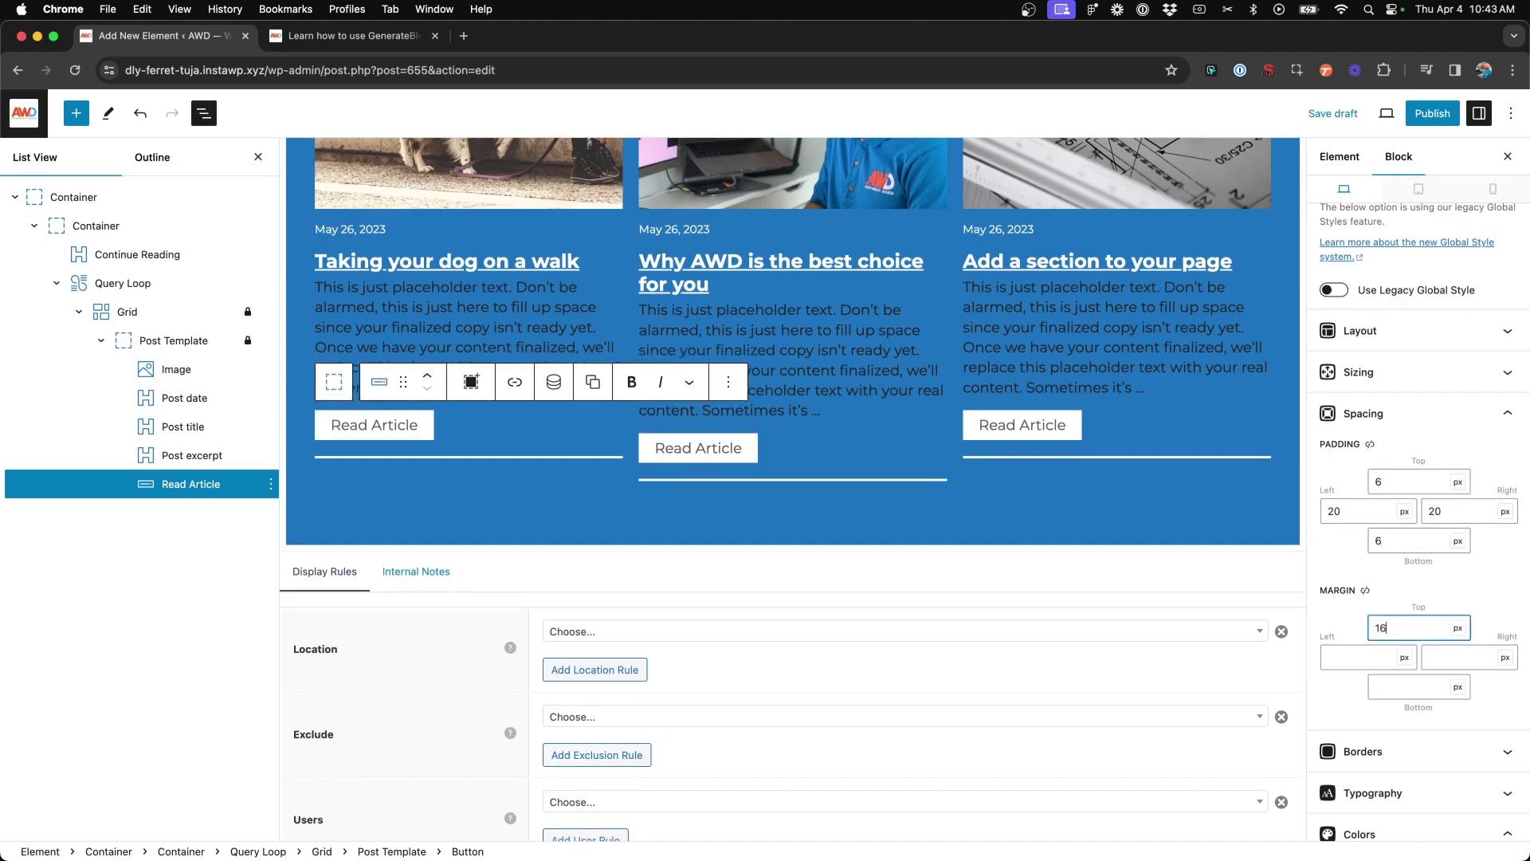
pyautogui.click(447, 327)
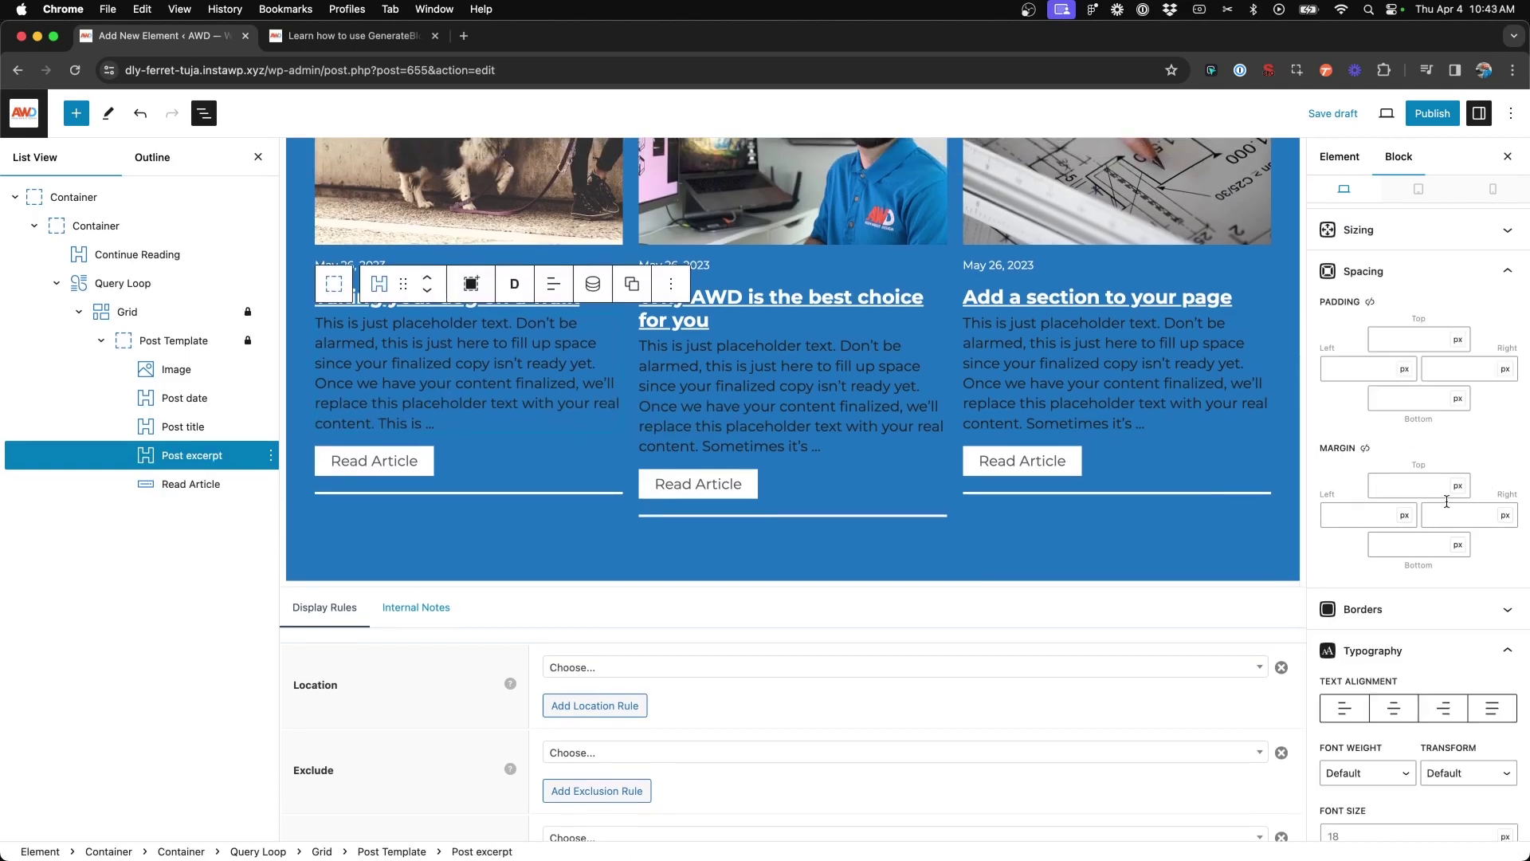
# Step: Set the post excerpt font size to 14 px
pyautogui.scroll(-5, 1419, 558)
pyautogui.click(1385, 660)
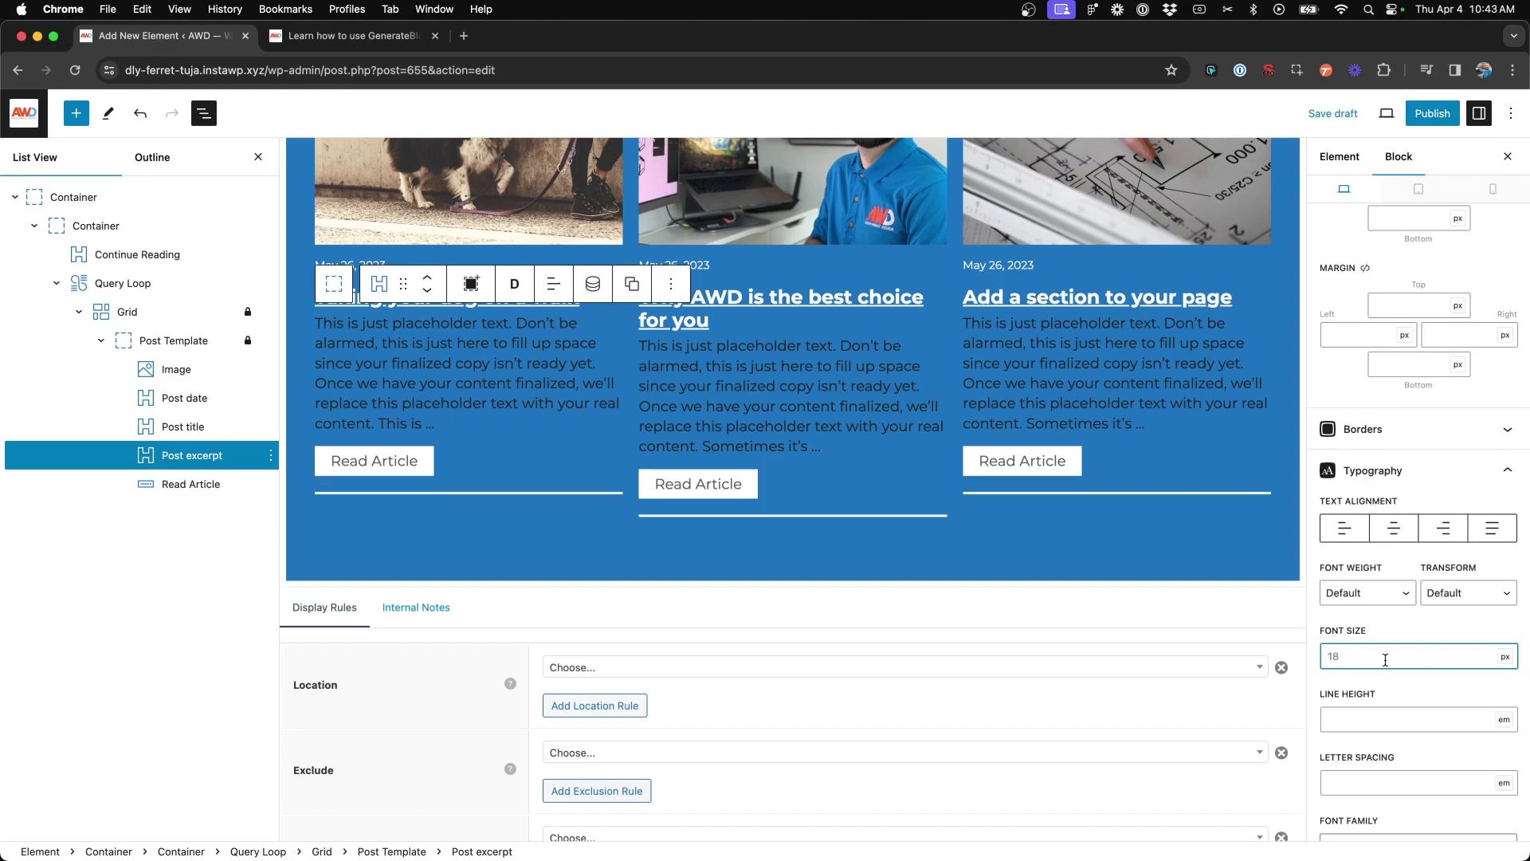
pyautogui.write('16')
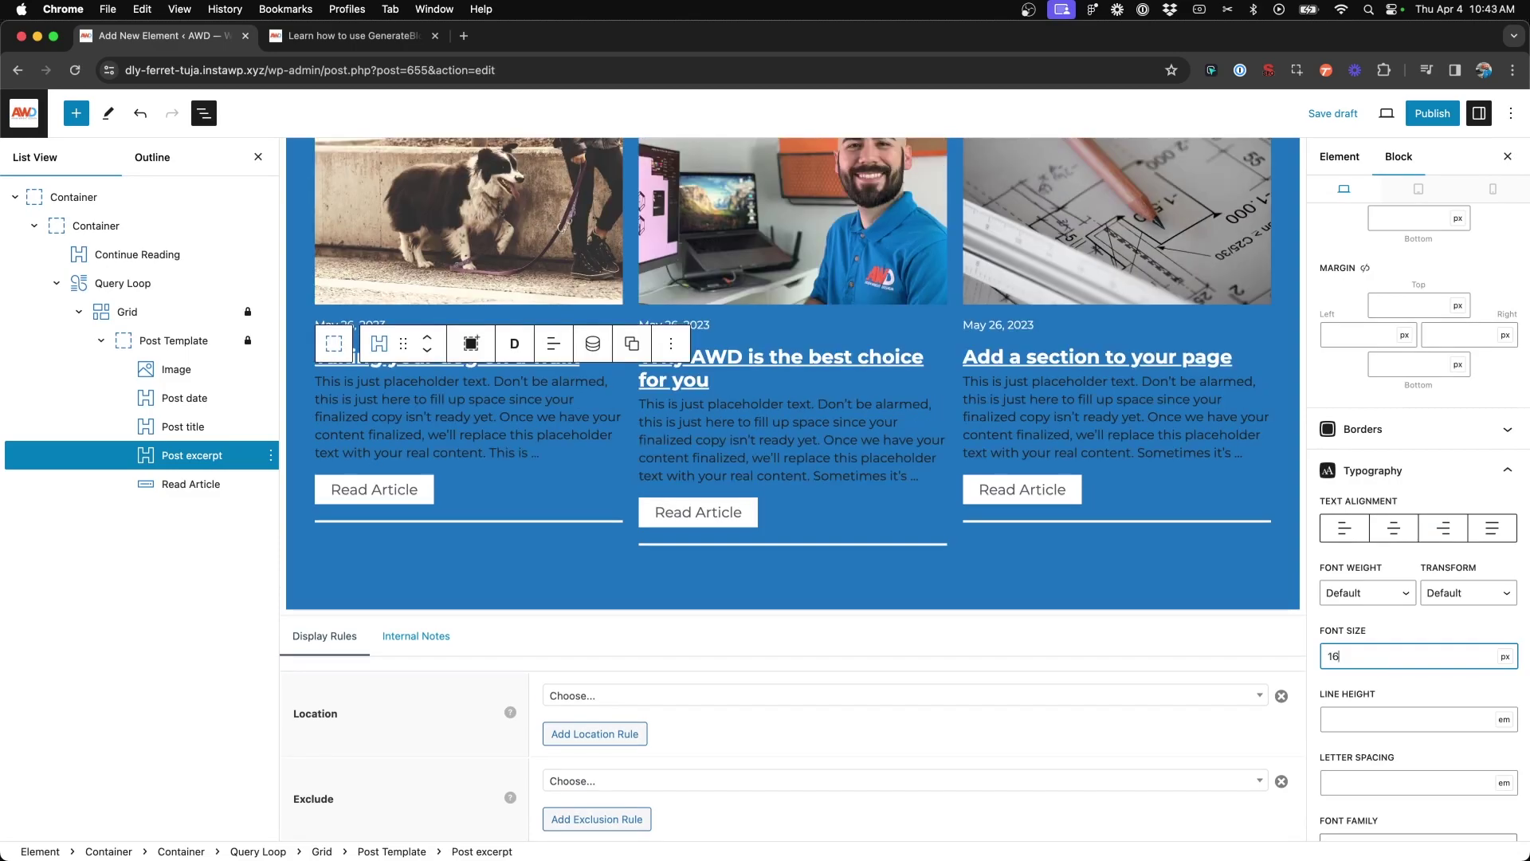
pyautogui.write('14')
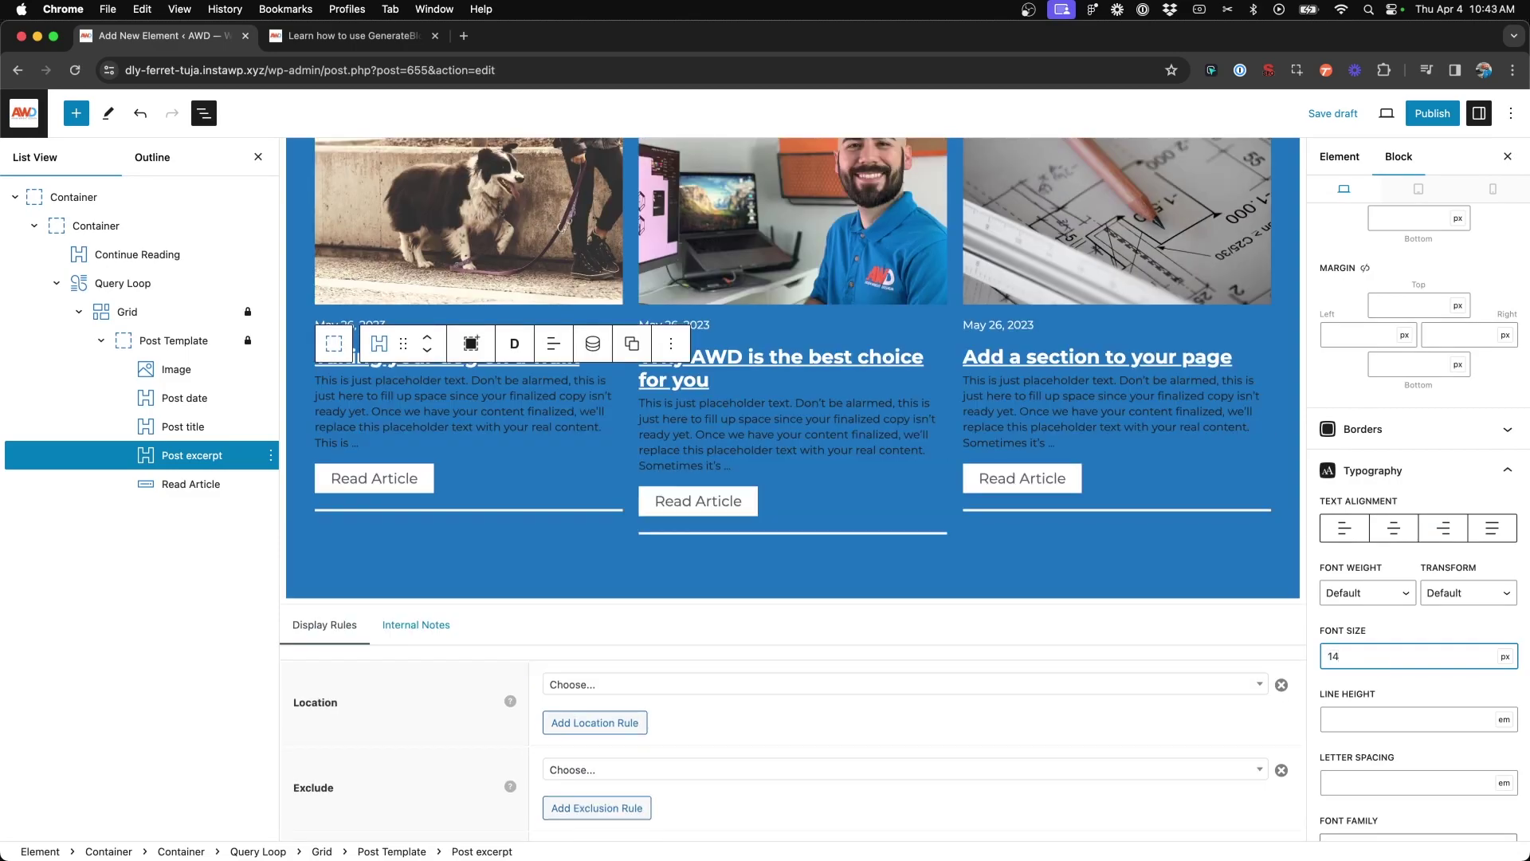
pyautogui.scroll(3, 1403, 630)
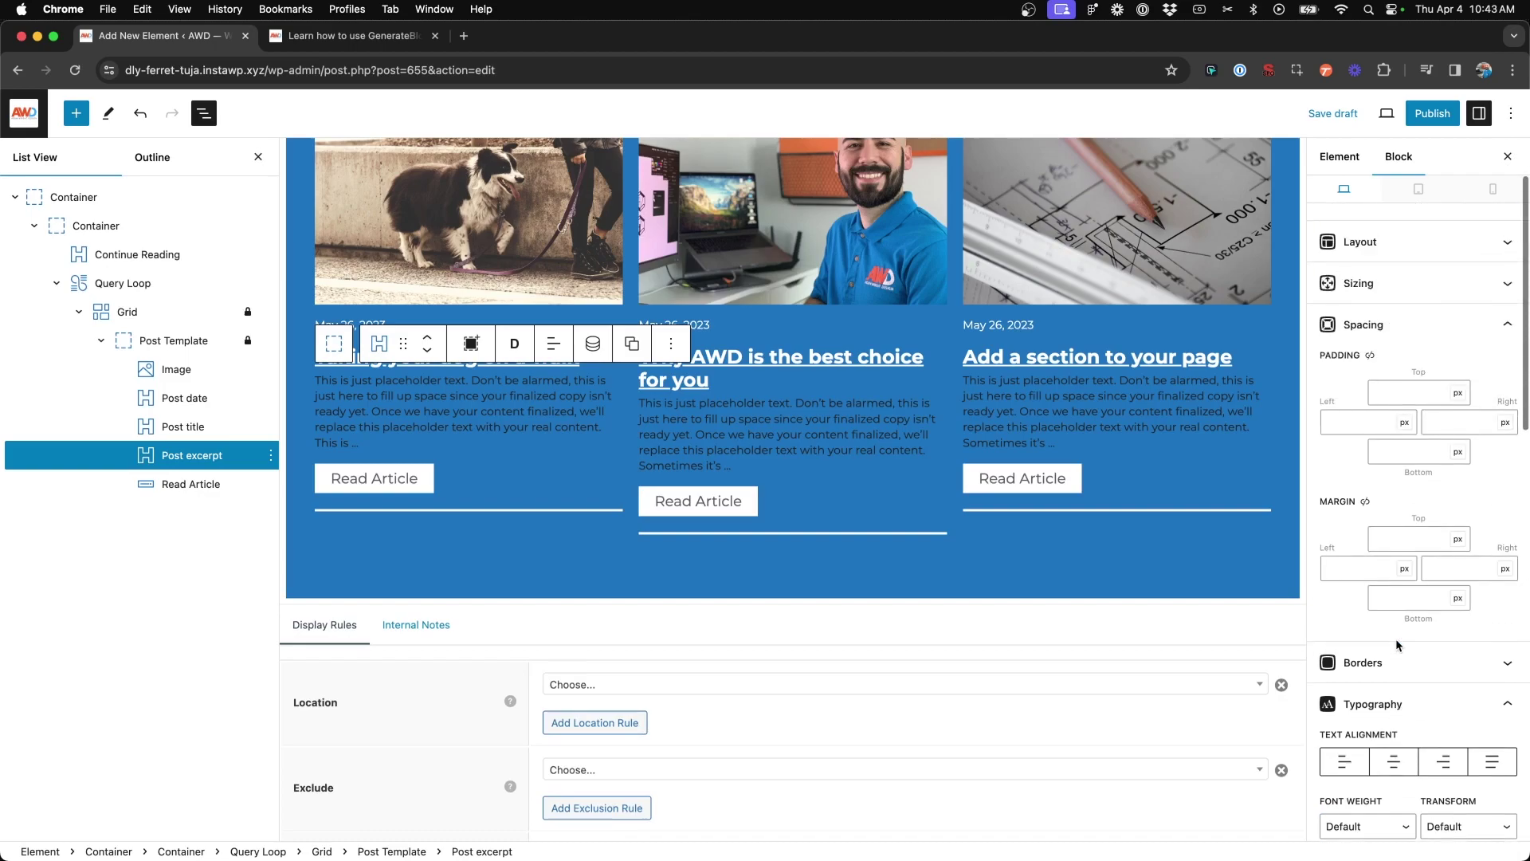
pyautogui.scroll(-7, 1435, 558)
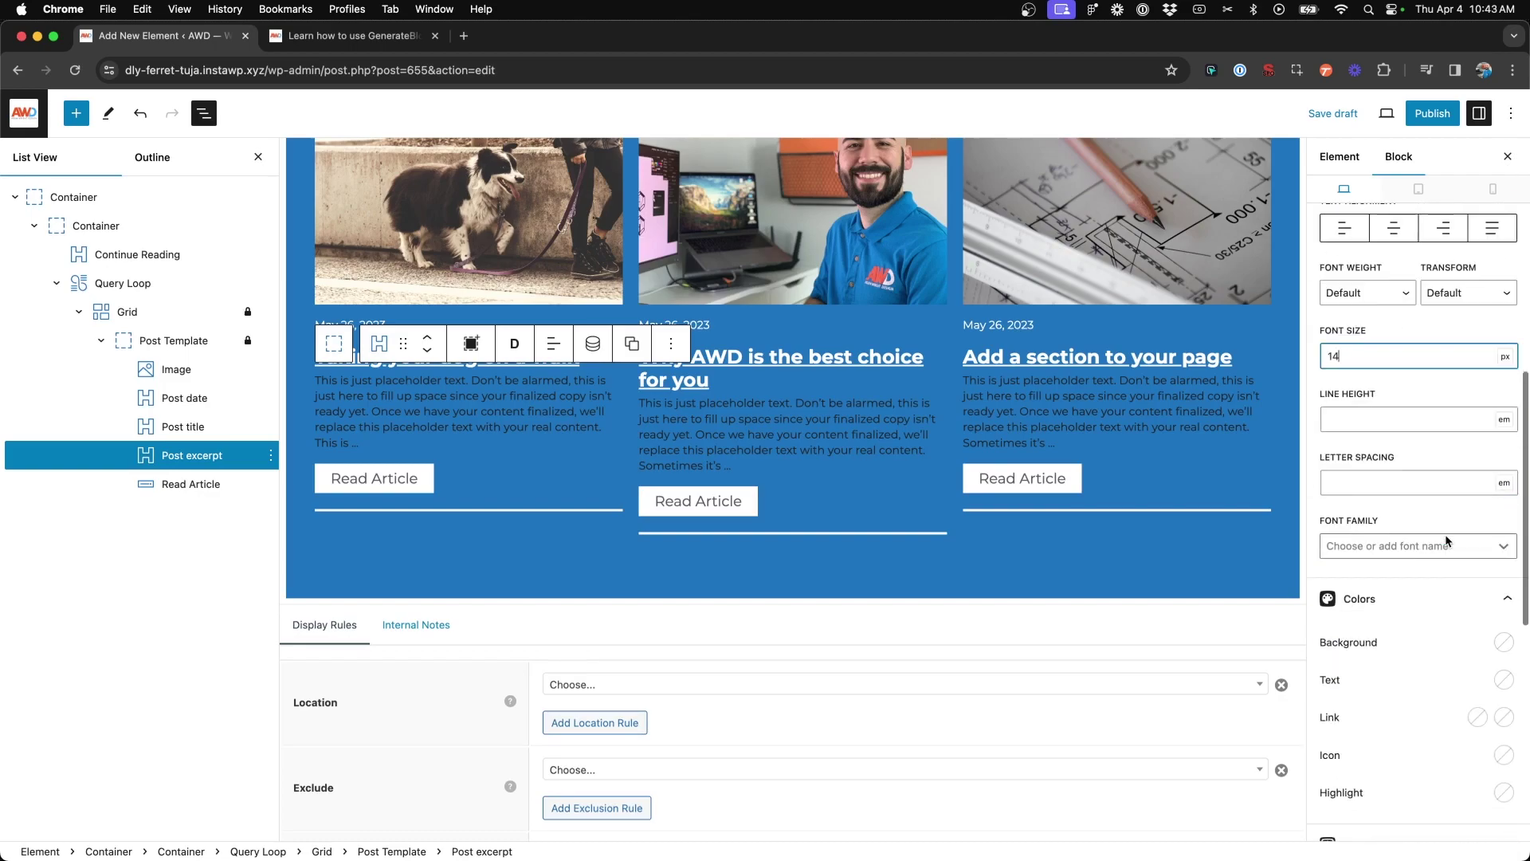
# Step: Make the excerpt text colour the white base-3 preset
pyautogui.click(1505, 679)
pyautogui.click(1437, 633)
pyautogui.click(1423, 683)
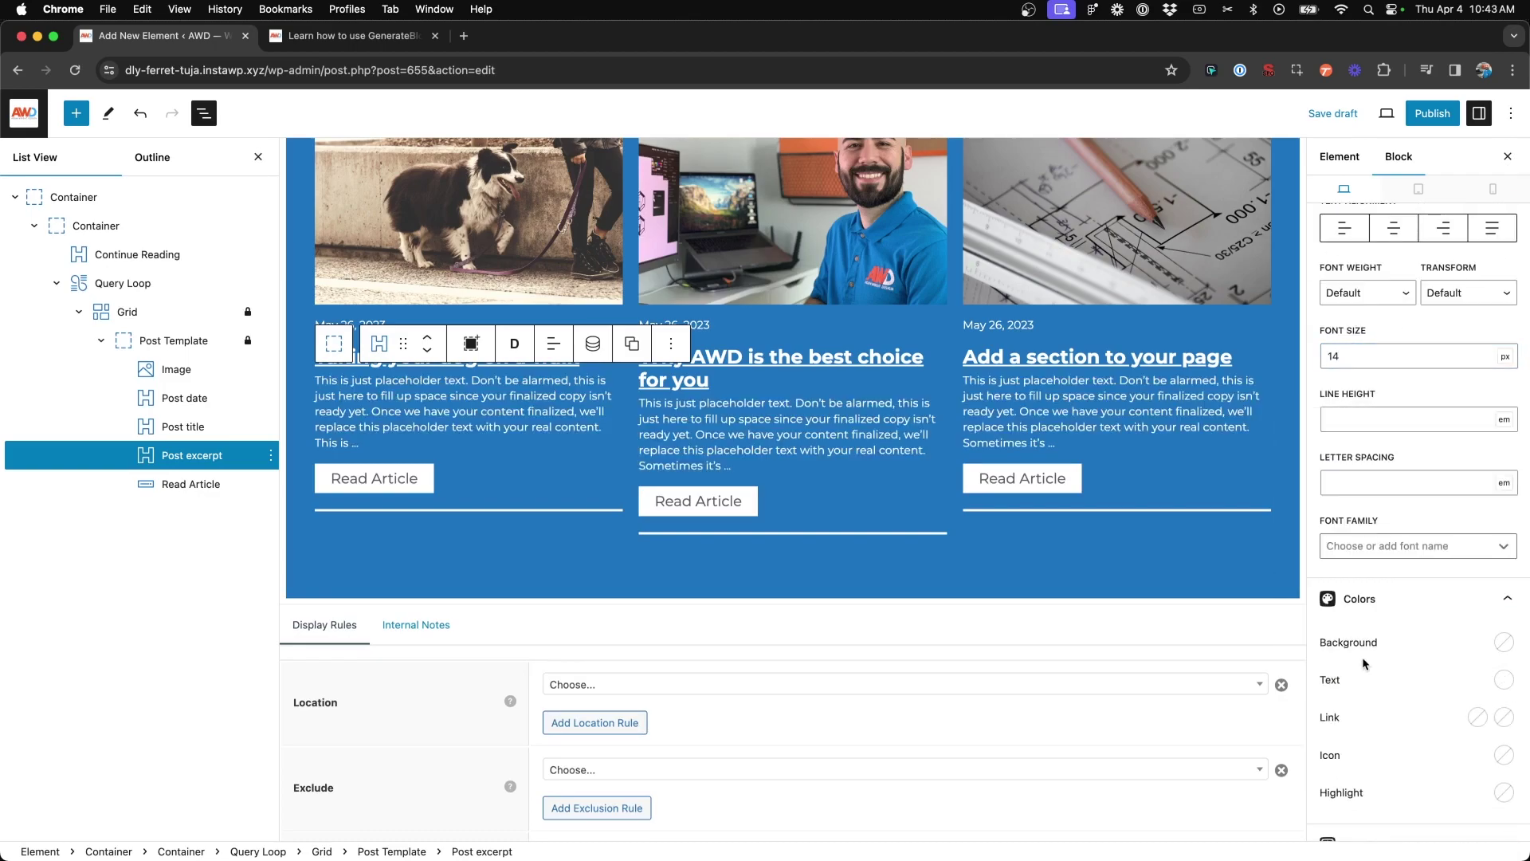
pyautogui.scroll(2, 789, 399)
pyautogui.click(127, 312)
pyautogui.click(152, 344)
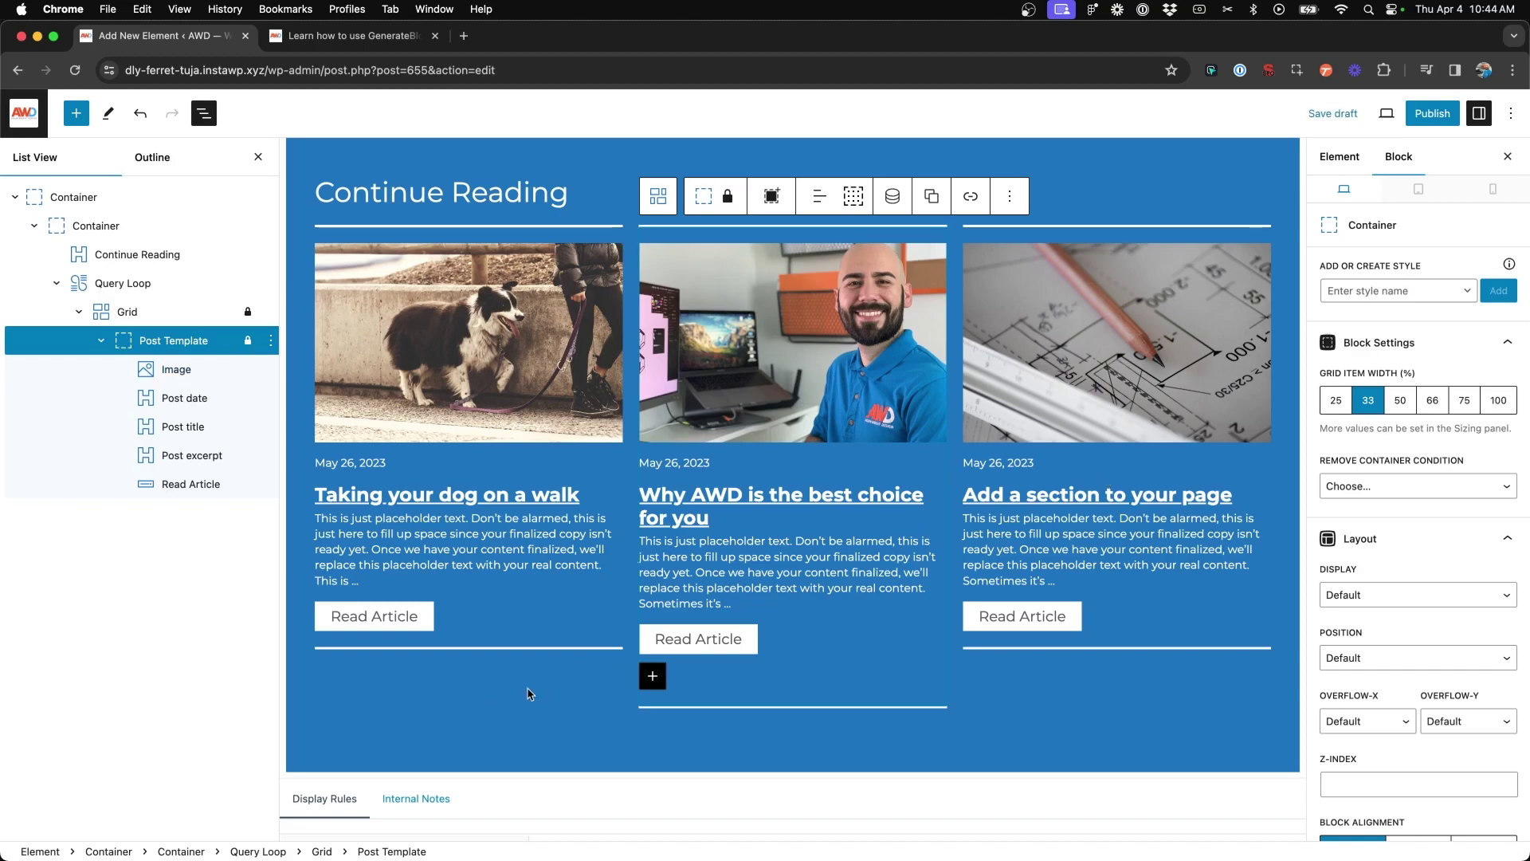
# Step: Set the card container's height to 100%
pyautogui.scroll(-6, 1467, 526)
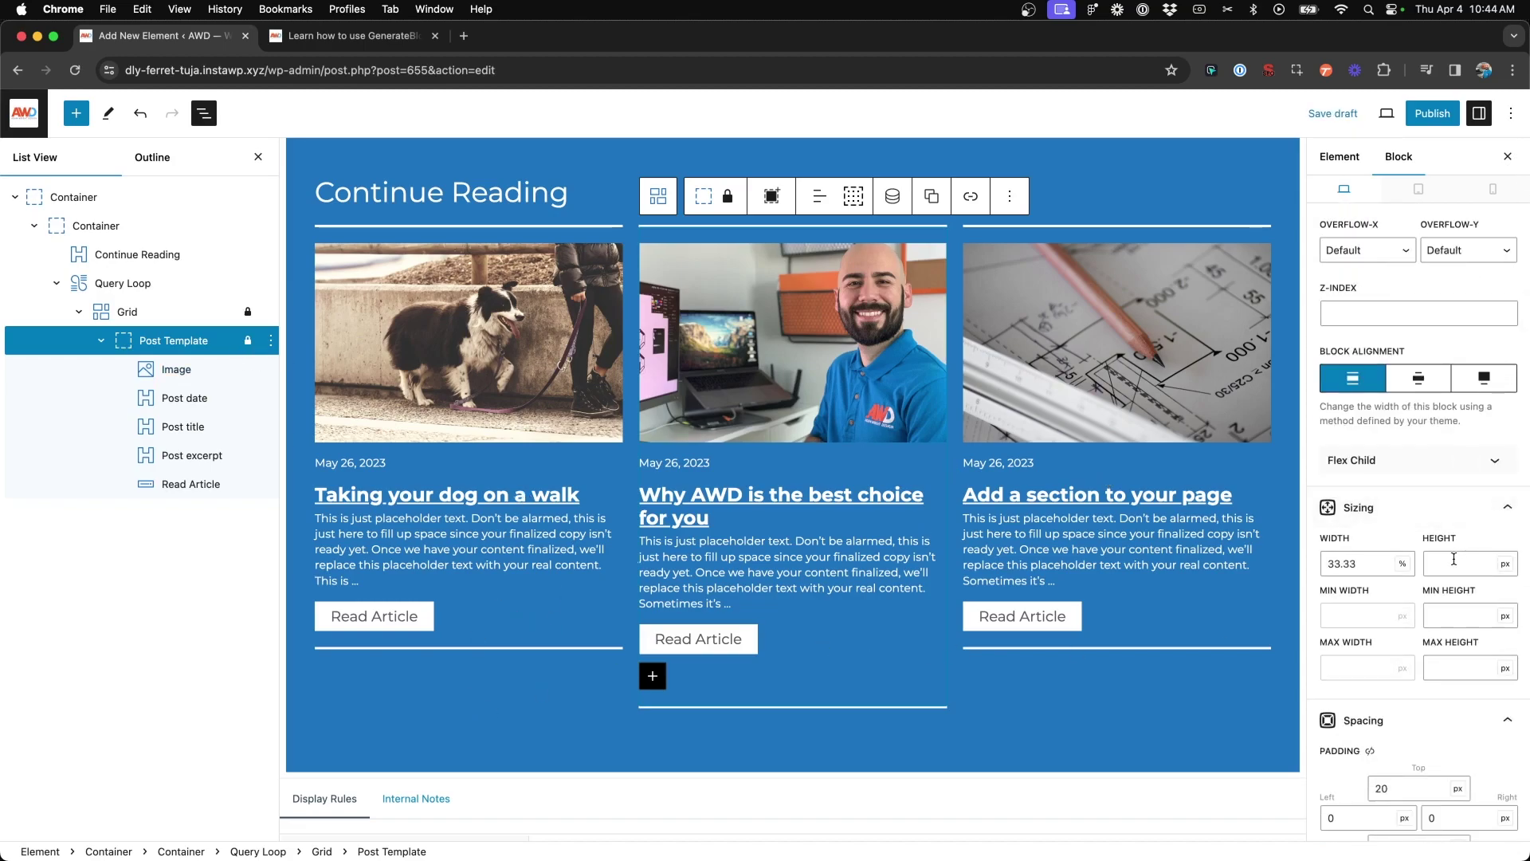
pyautogui.click(1453, 560)
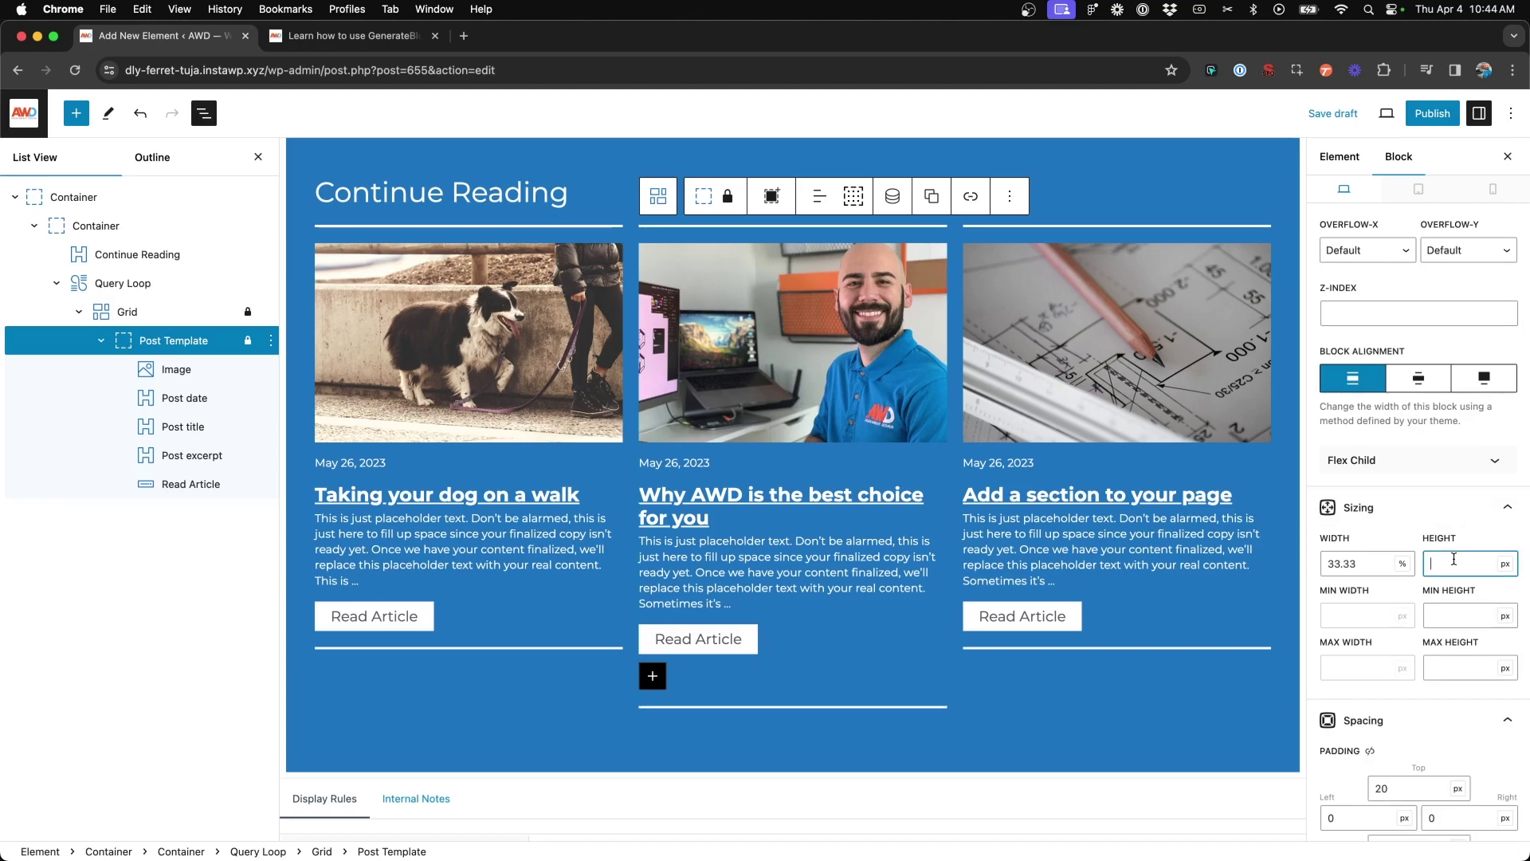
pyautogui.write('100%')
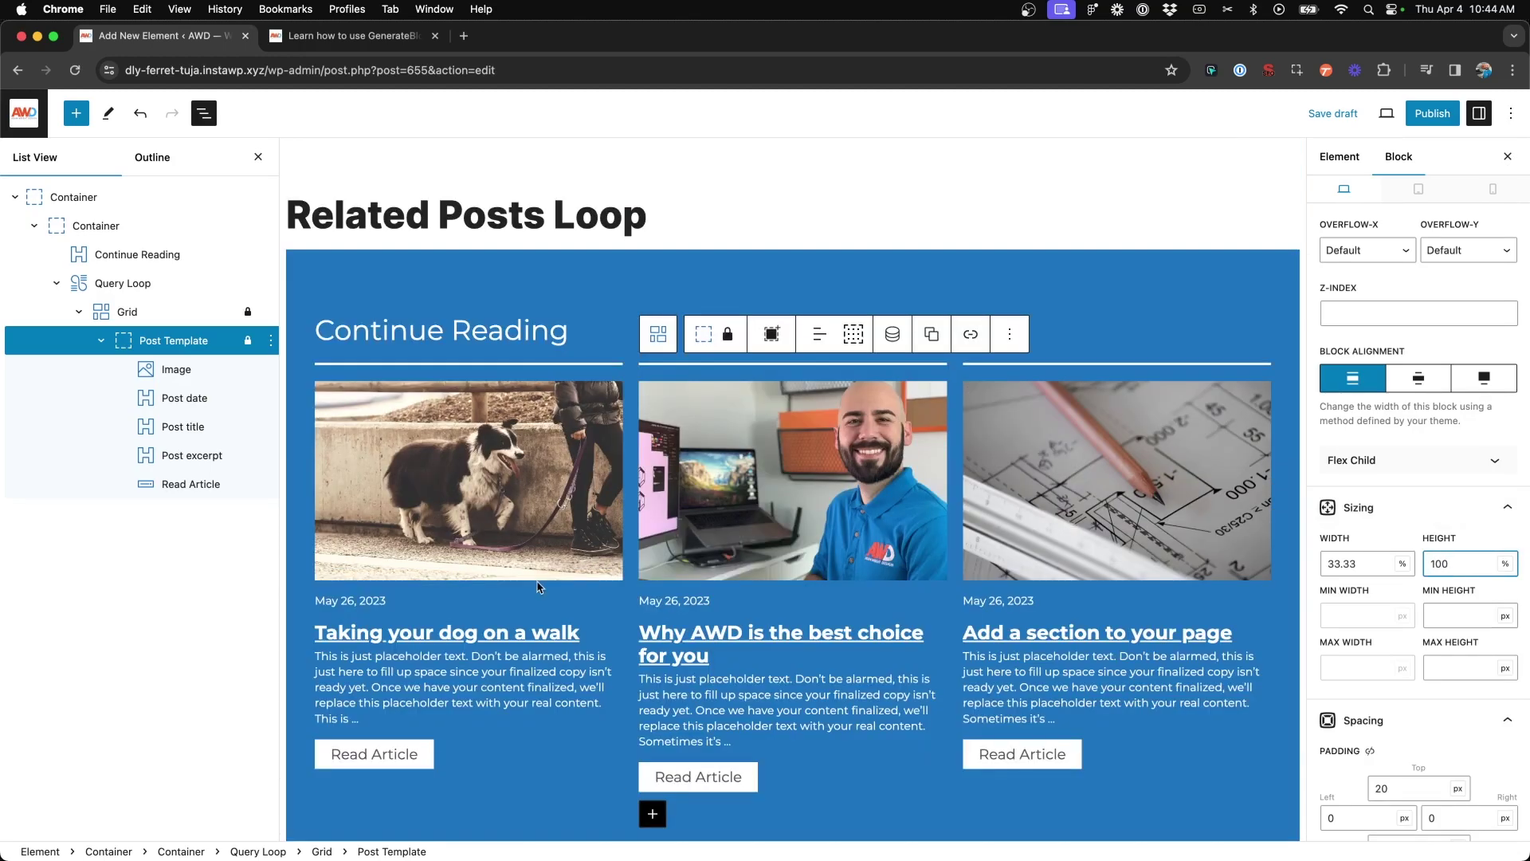
pyautogui.click(545, 519)
pyautogui.scroll(-4, 545, 519)
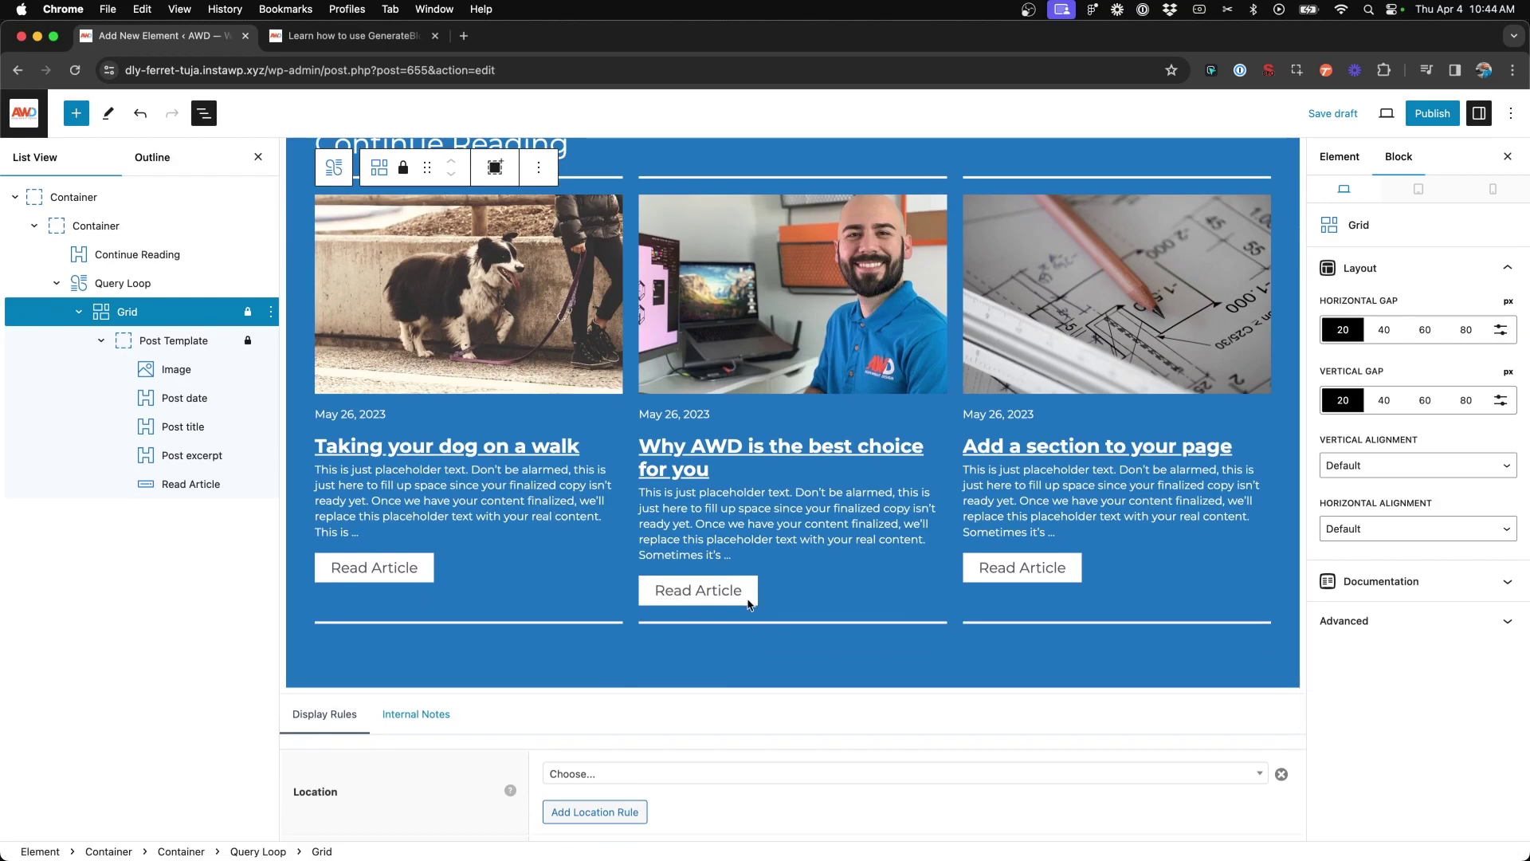
pyautogui.scroll(2, 770, 446)
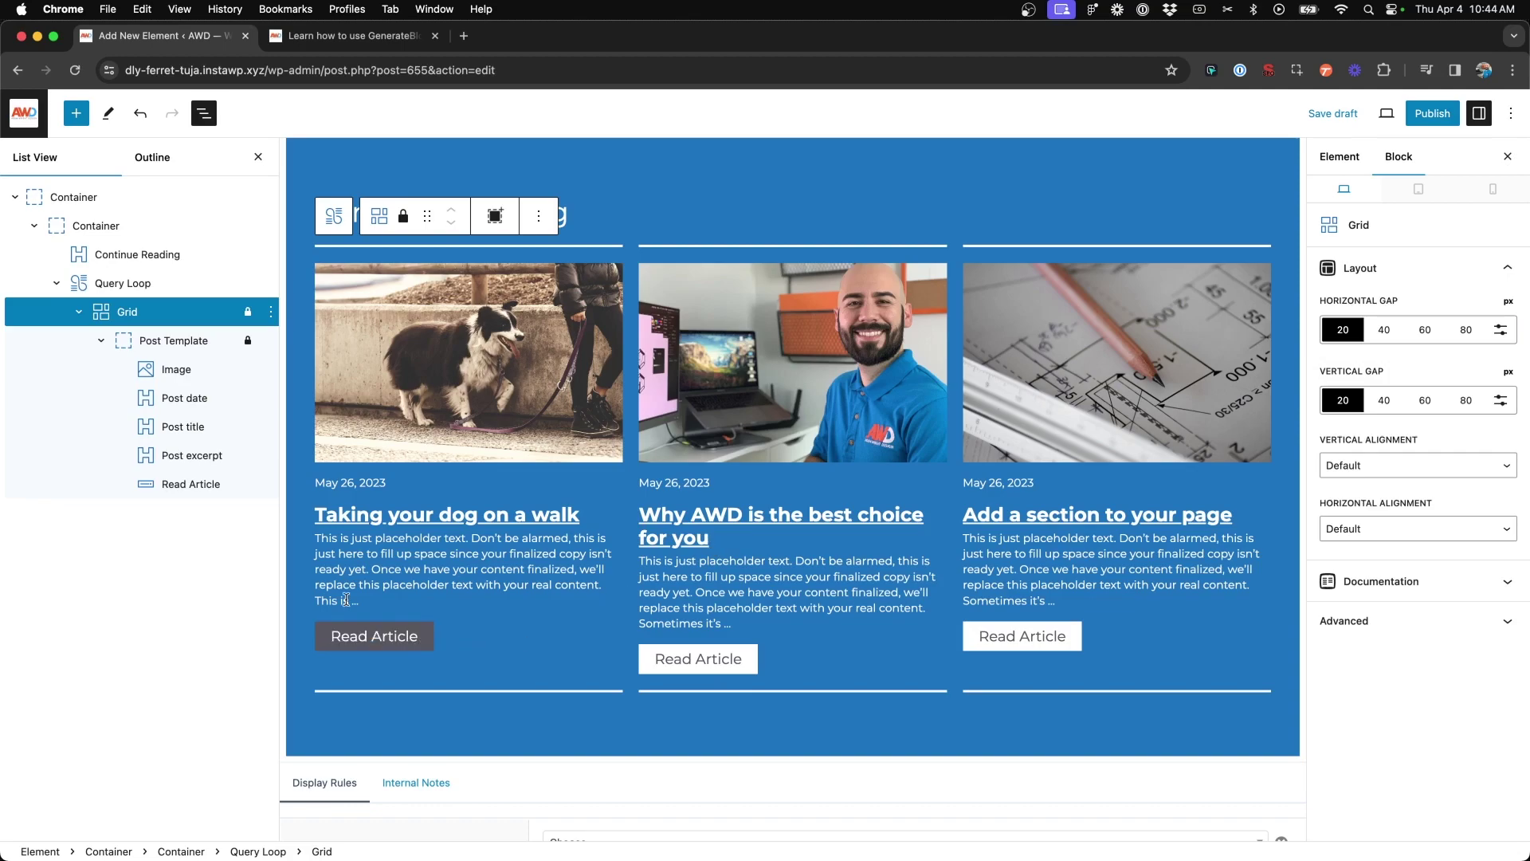
# Step: Set the Read Article button's top margin to auto
pyautogui.click(171, 484)
pyautogui.scroll(-5, 1474, 558)
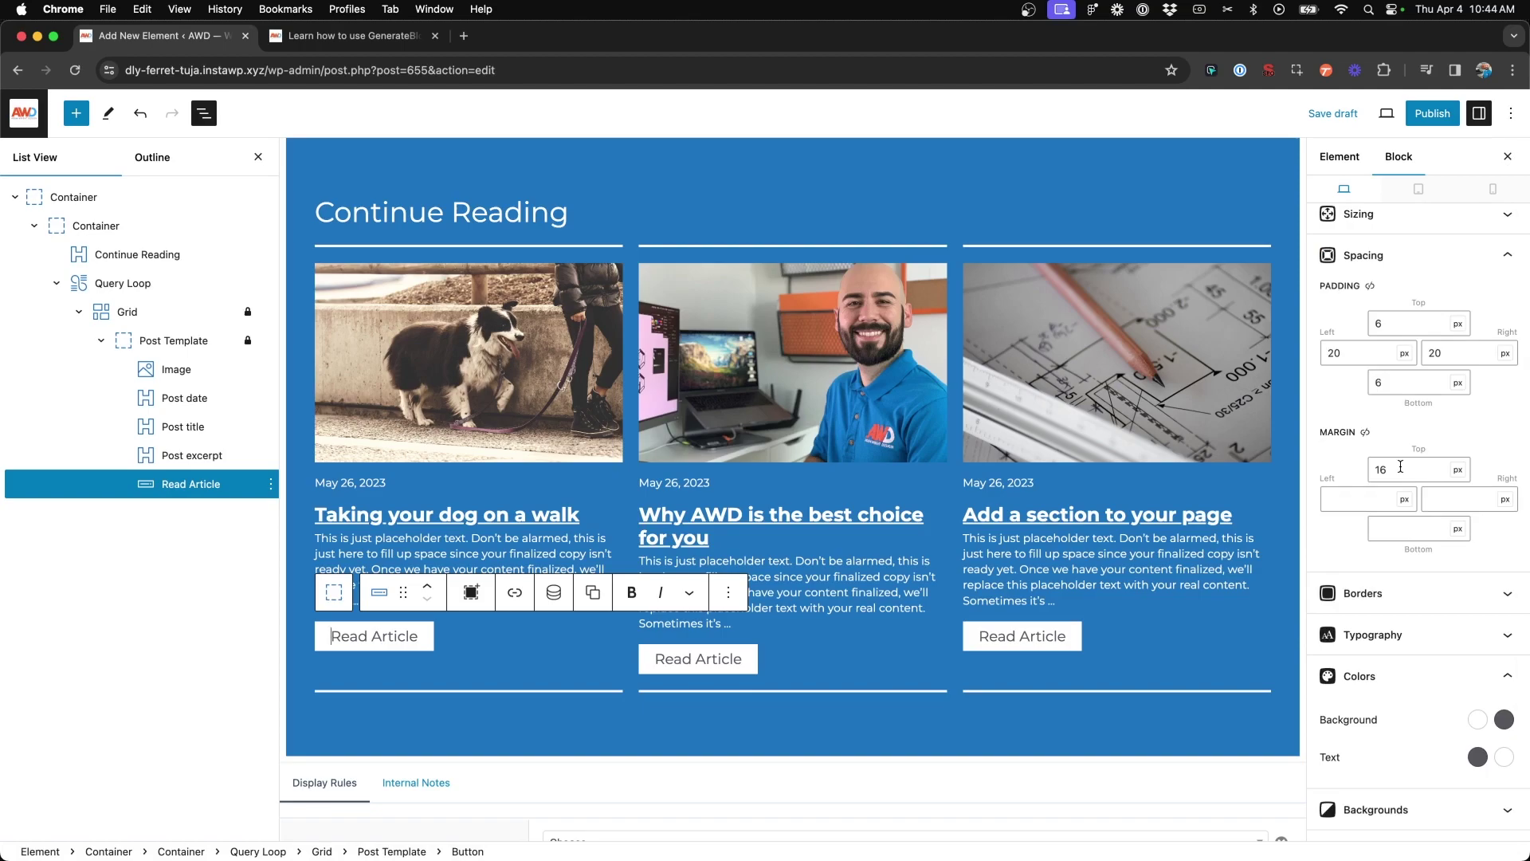
pyautogui.doubleClick(1400, 466)
pyautogui.write('auto')
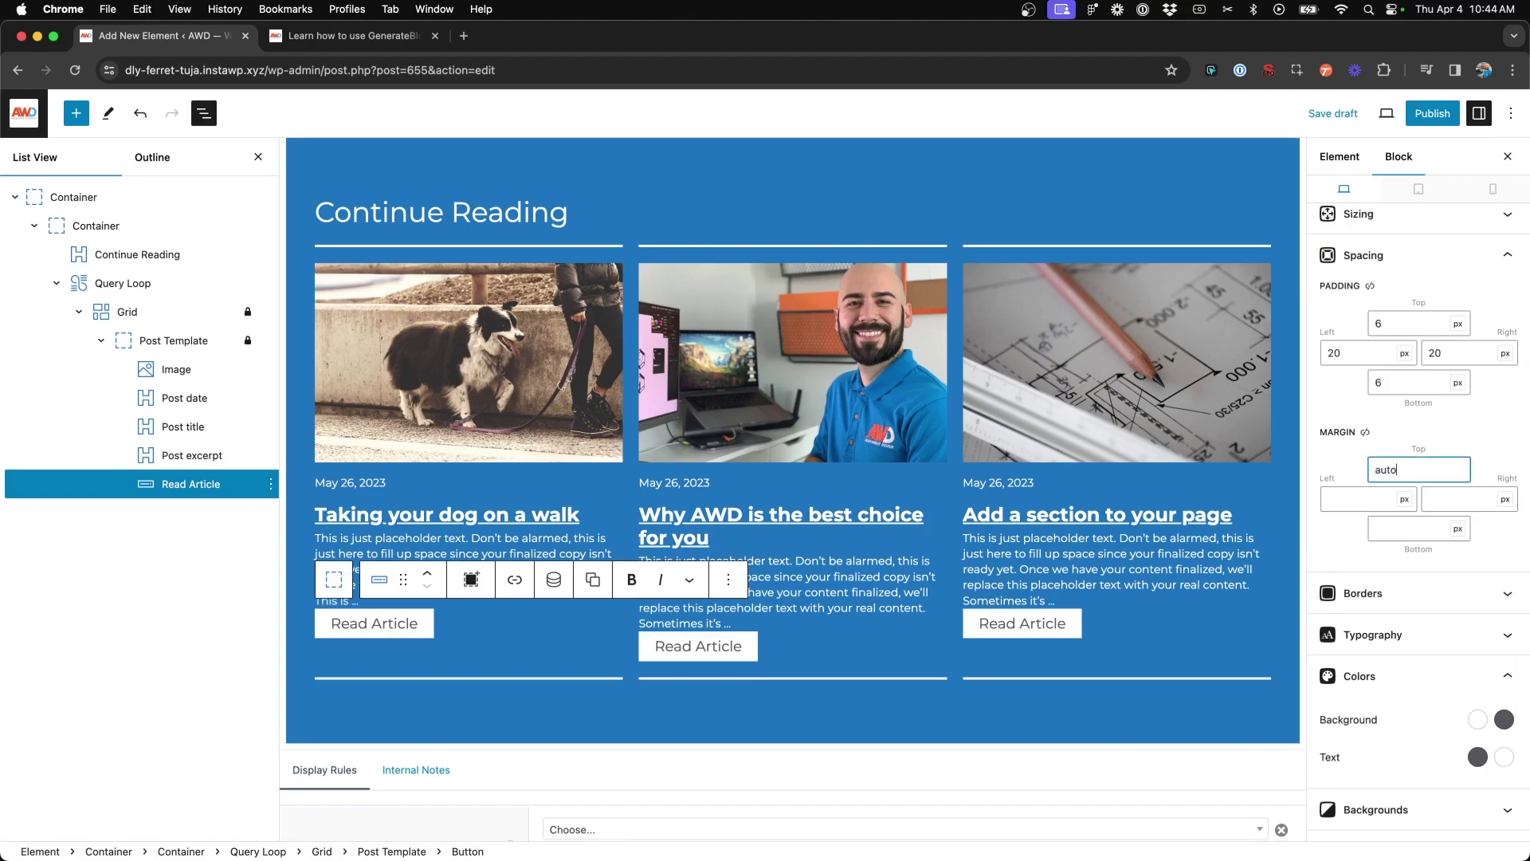
pyautogui.press('super+z')
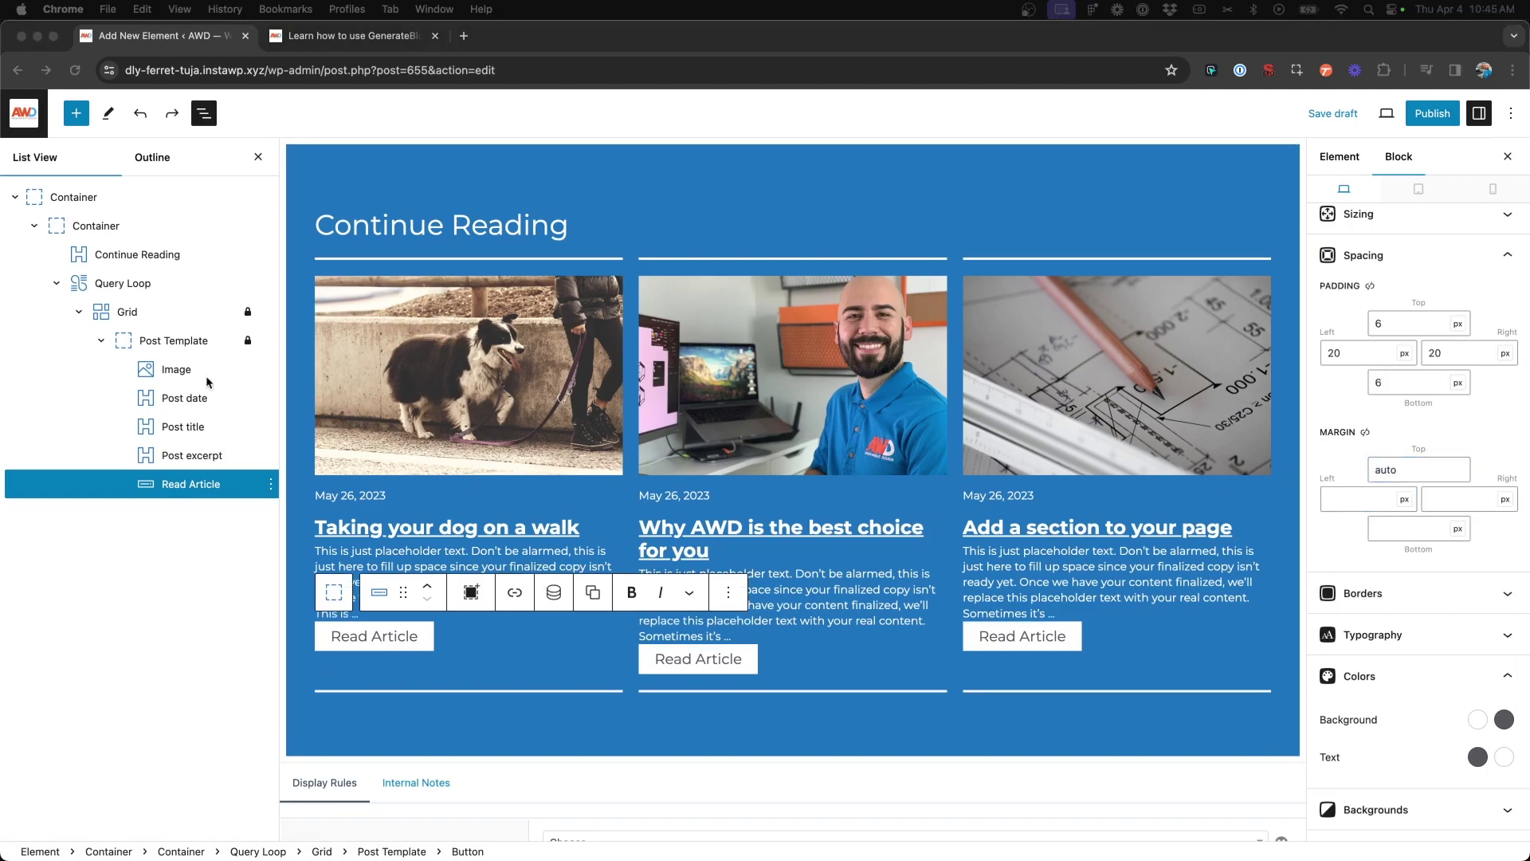
# Step: Make the post template a flex column with items aligned to start
pyautogui.click(154, 341)
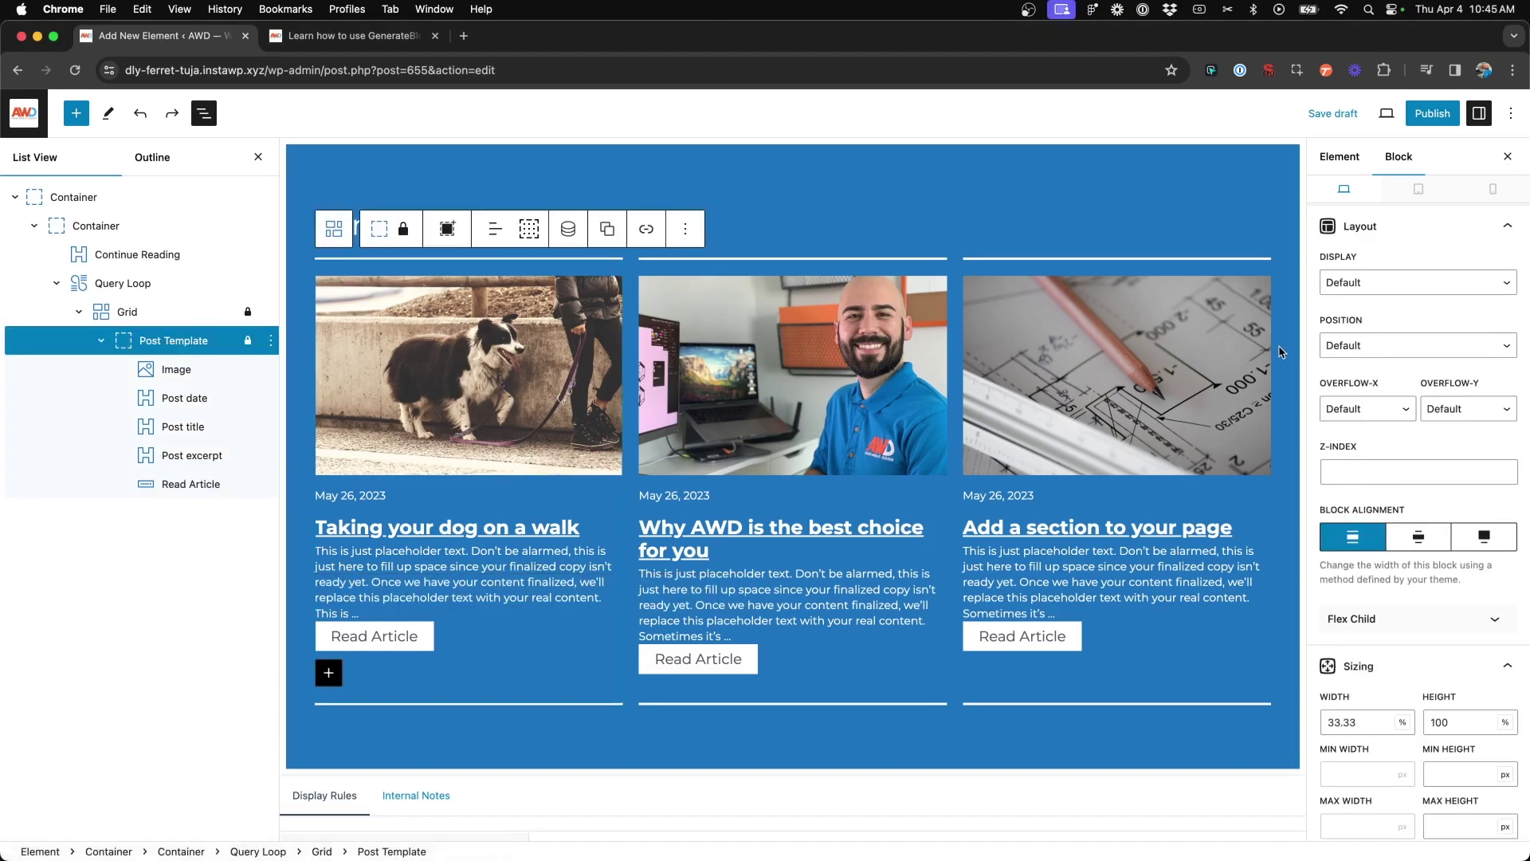
pyautogui.click(1414, 288)
pyautogui.click(1395, 335)
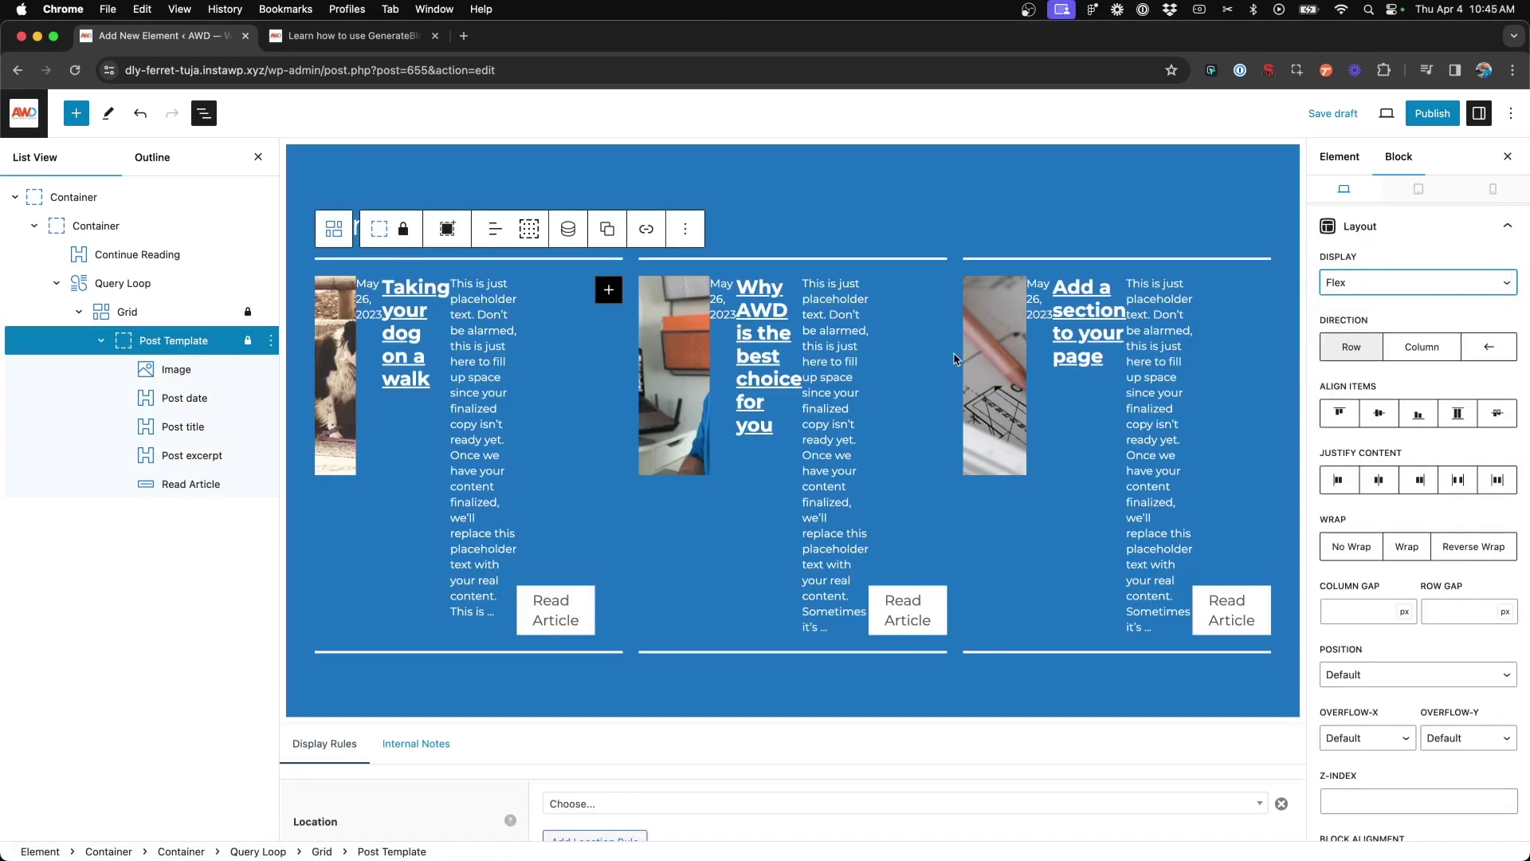
pyautogui.click(1422, 348)
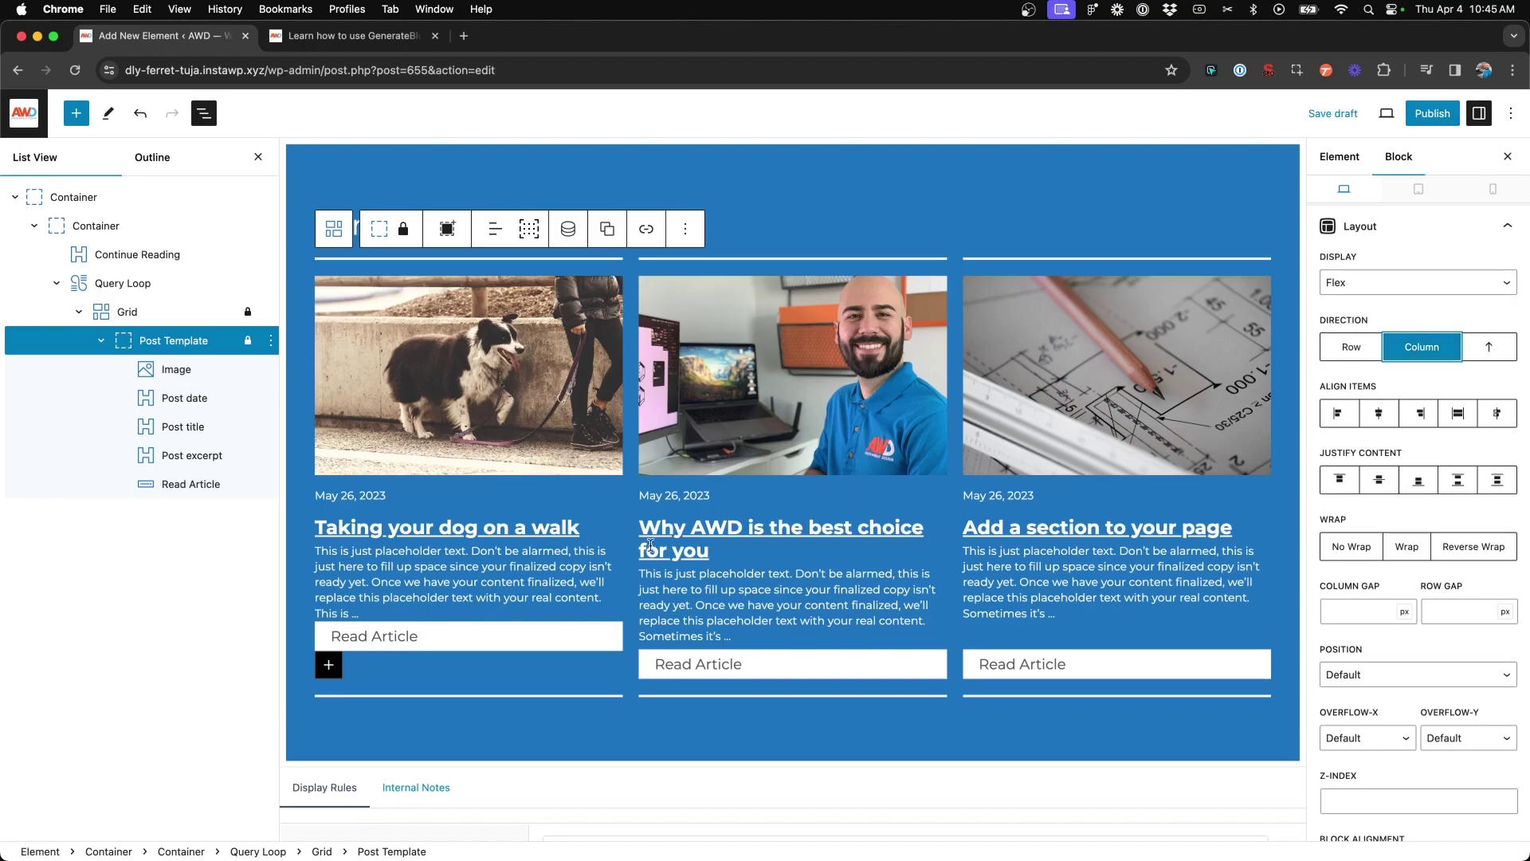
pyautogui.click(1339, 413)
pyautogui.scroll(-1, 433, 601)
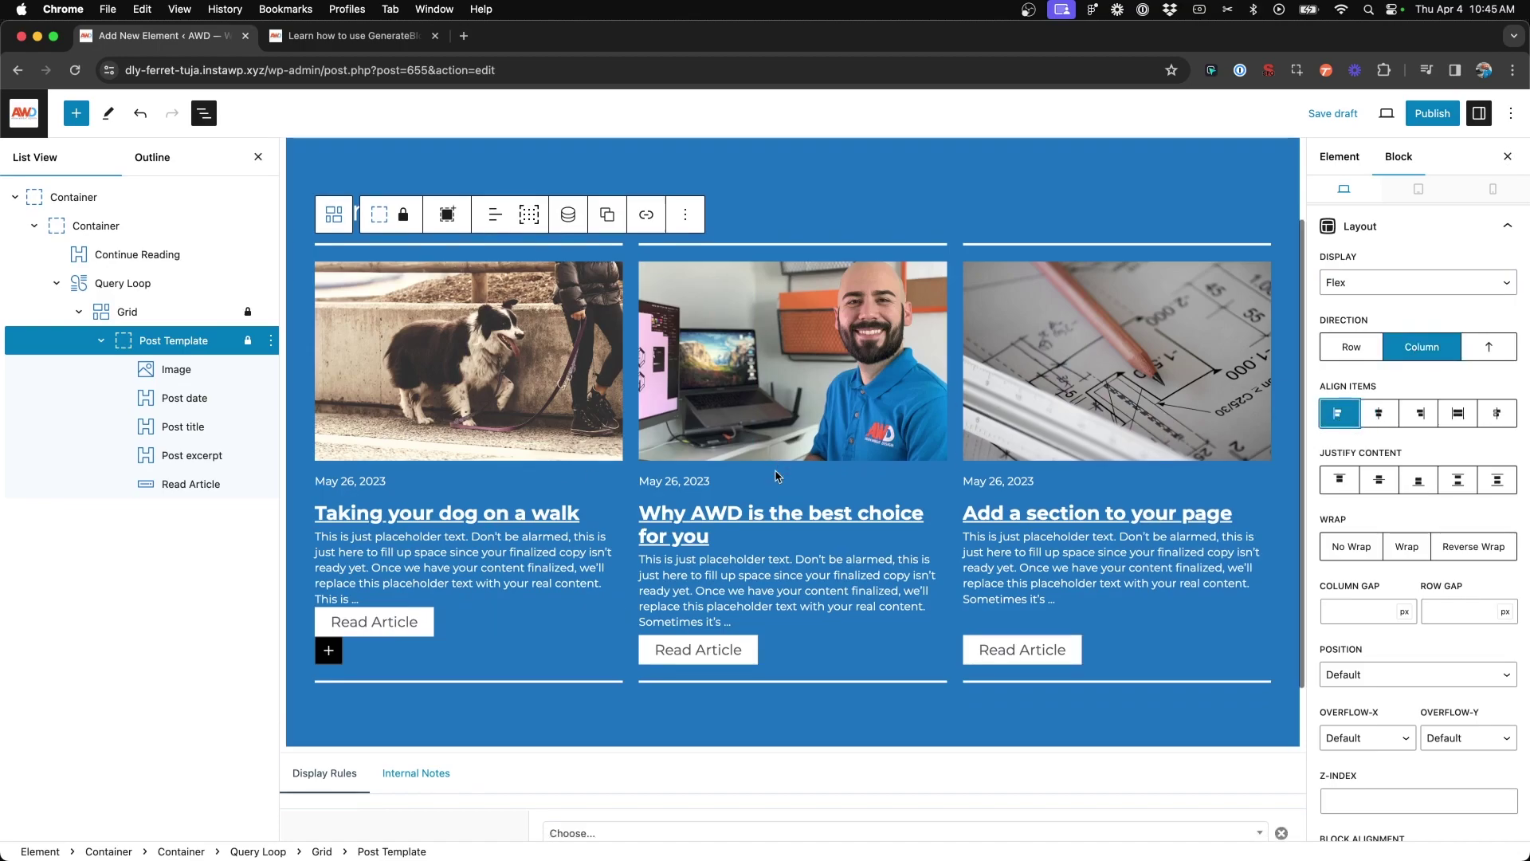
pyautogui.click(404, 571)
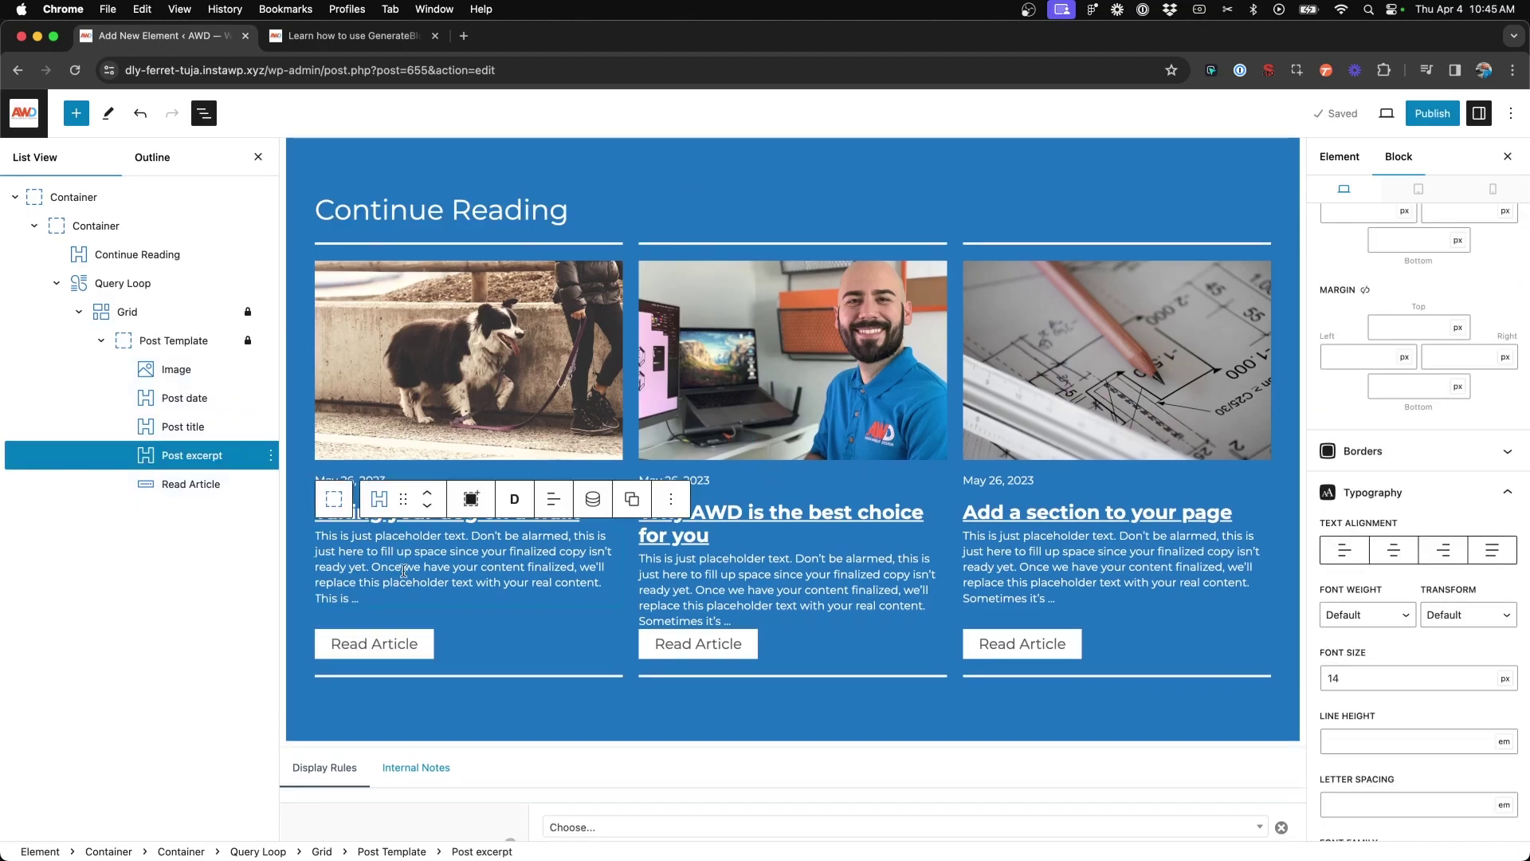
# Step: Give the Read Article button text a 16 px size and semi-bold 600 weight
pyautogui.click(357, 646)
pyautogui.scroll(-5, 1419, 558)
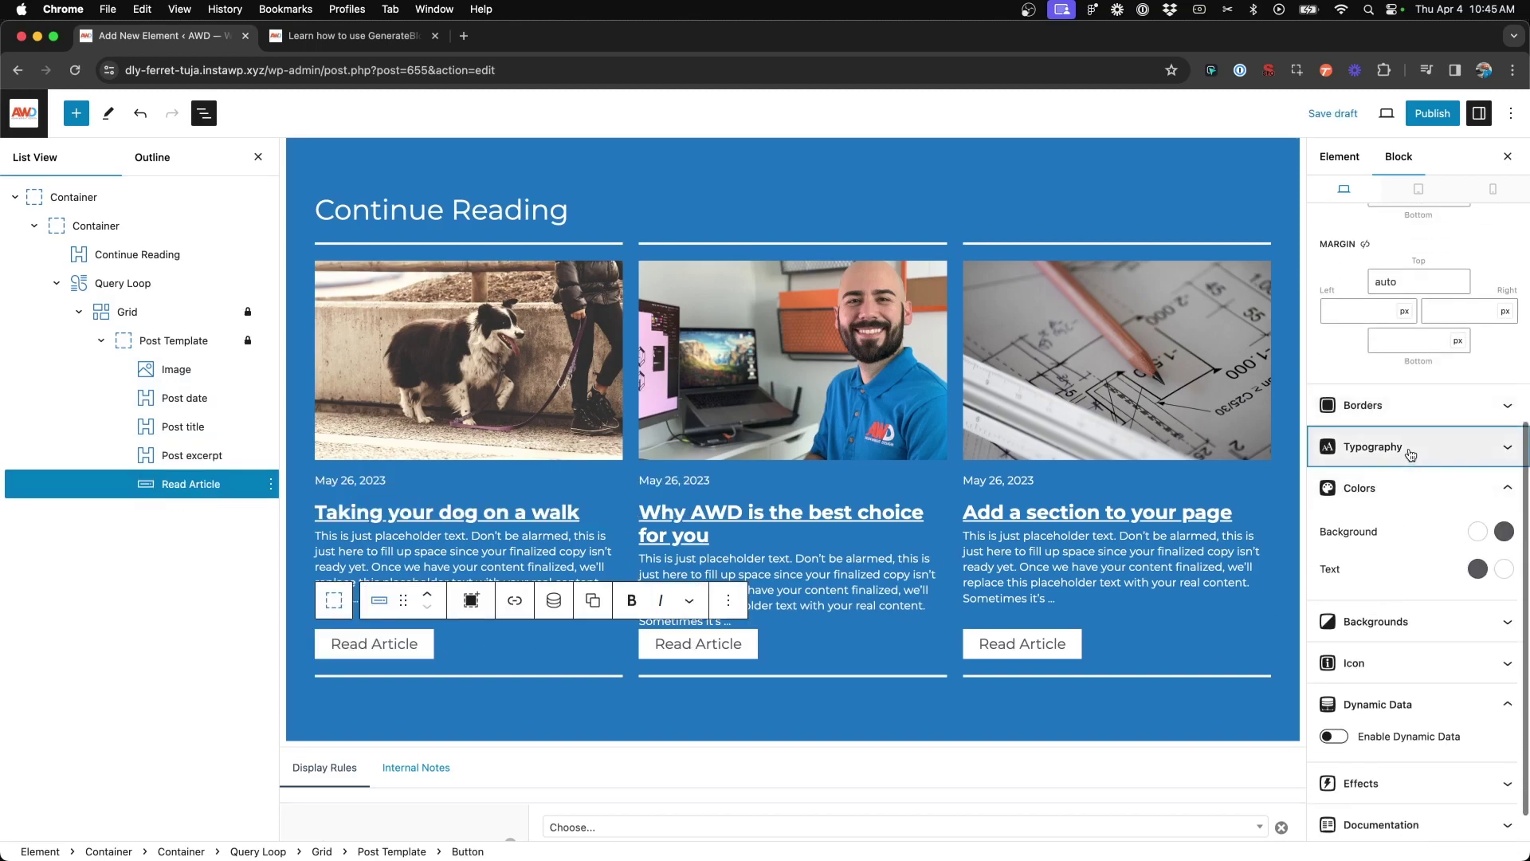
pyautogui.click(1372, 446)
pyautogui.click(1383, 634)
pyautogui.write('16')
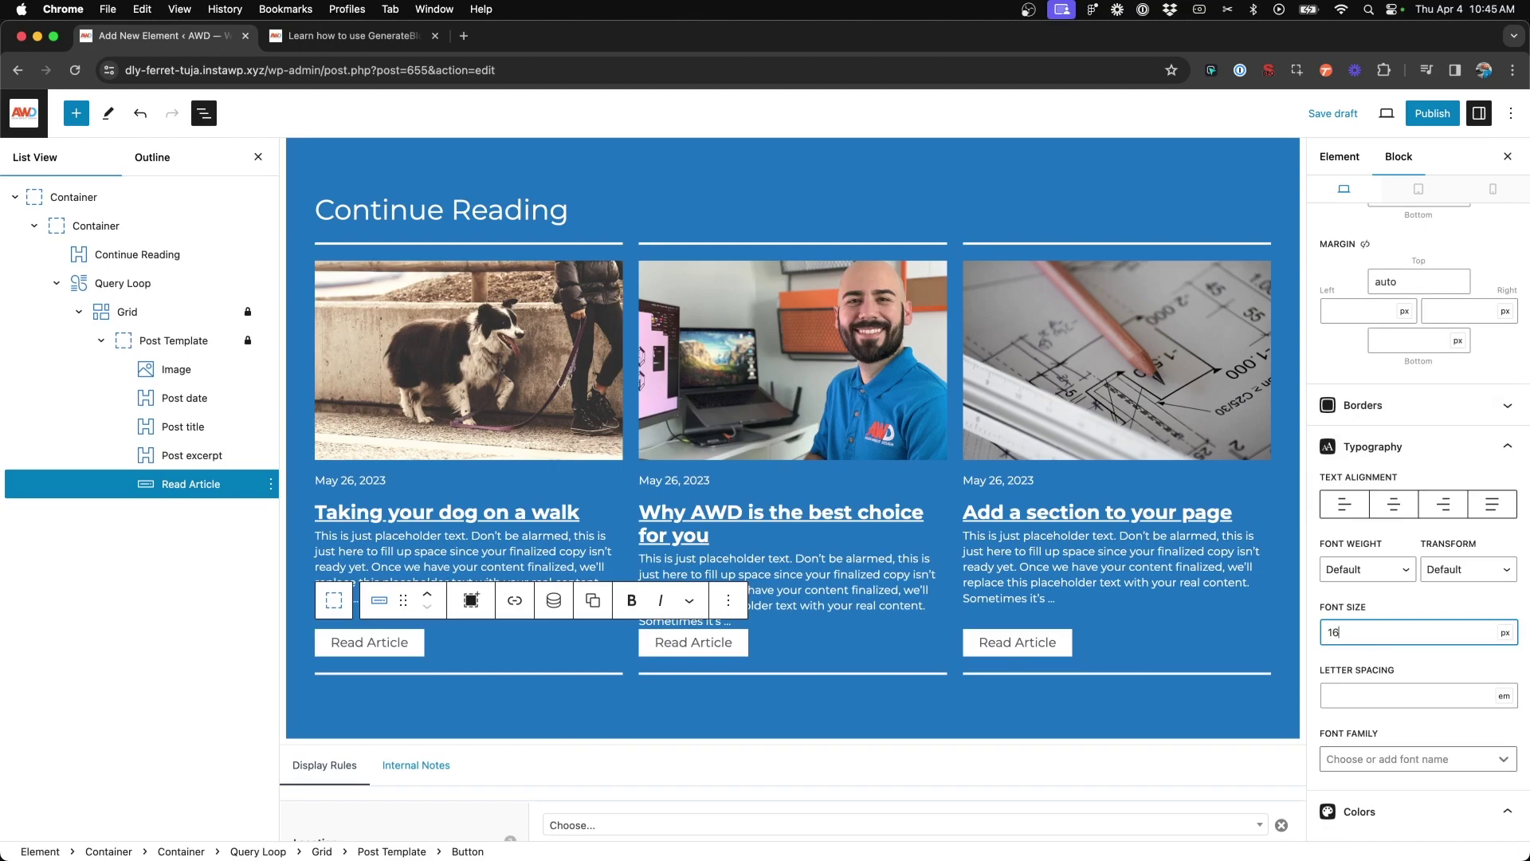
pyautogui.click(1375, 571)
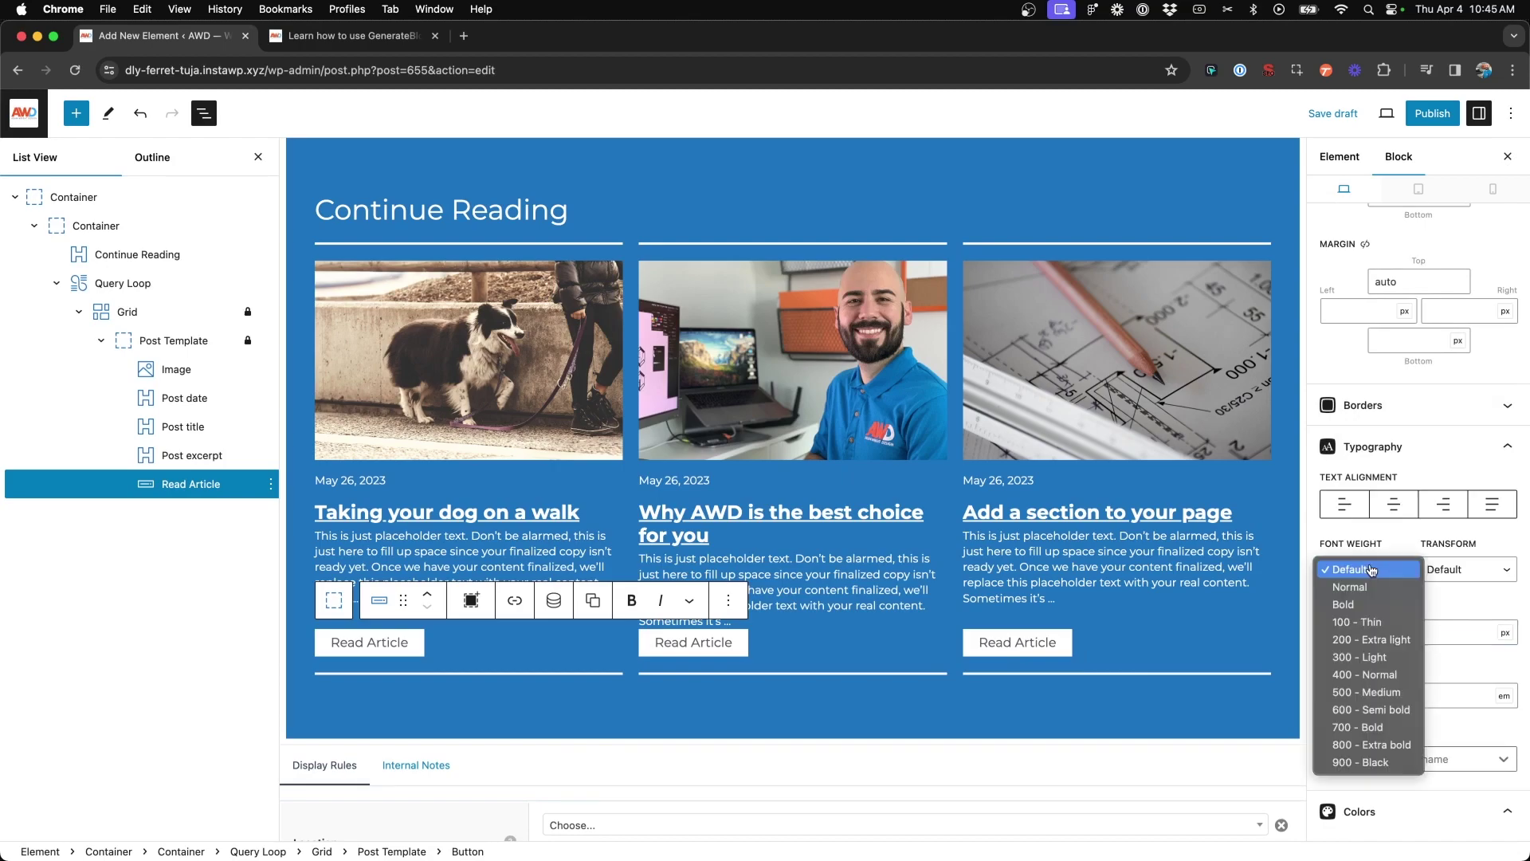
pyautogui.click(1375, 727)
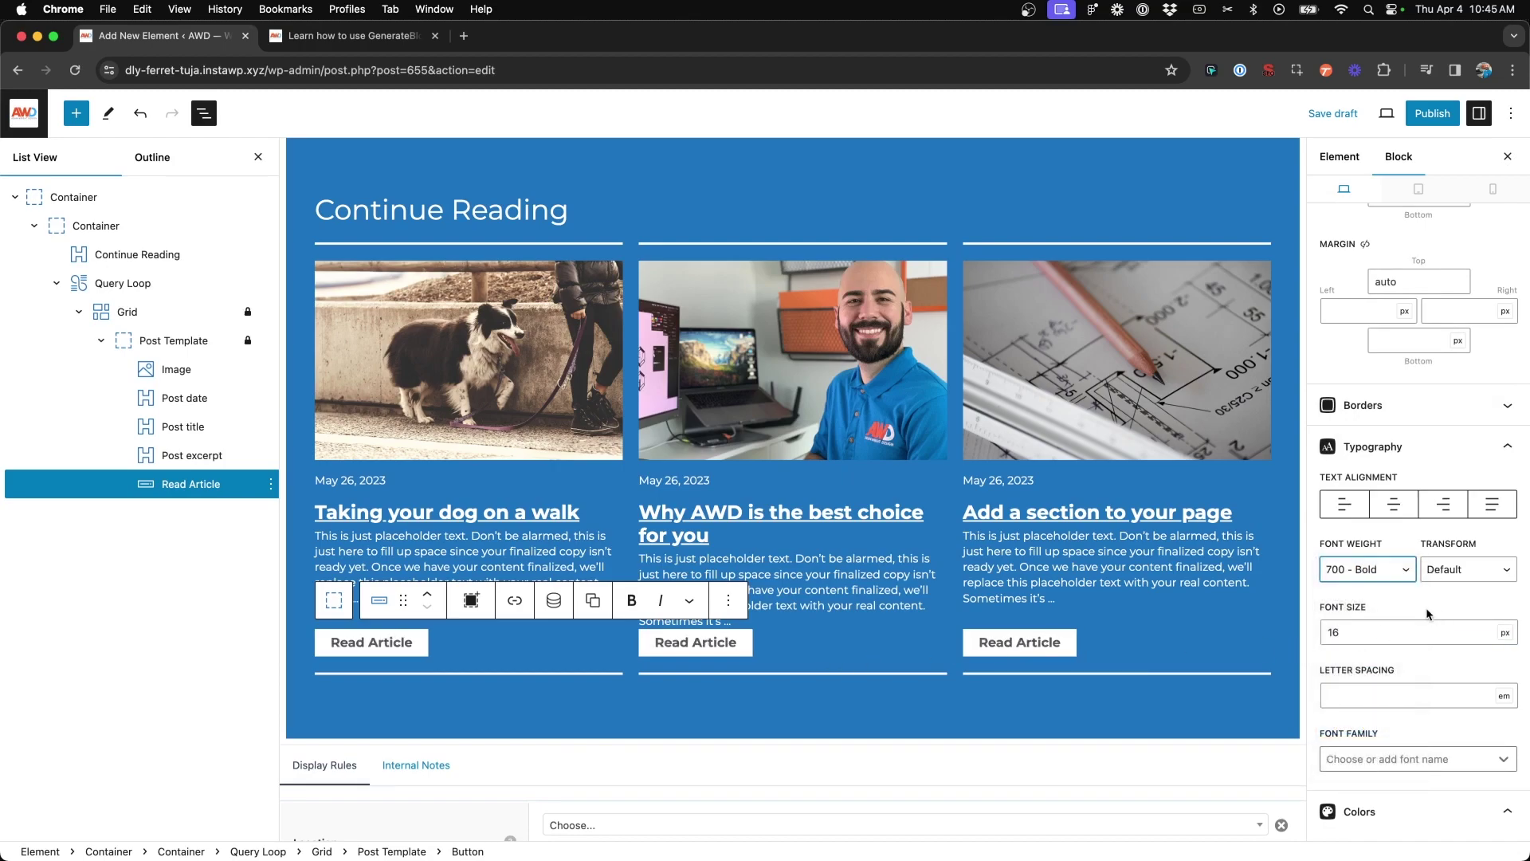
pyautogui.click(1375, 569)
pyautogui.click(1370, 552)
# Step: Add a 40 bottom margin to the post excerpt
pyautogui.click(528, 568)
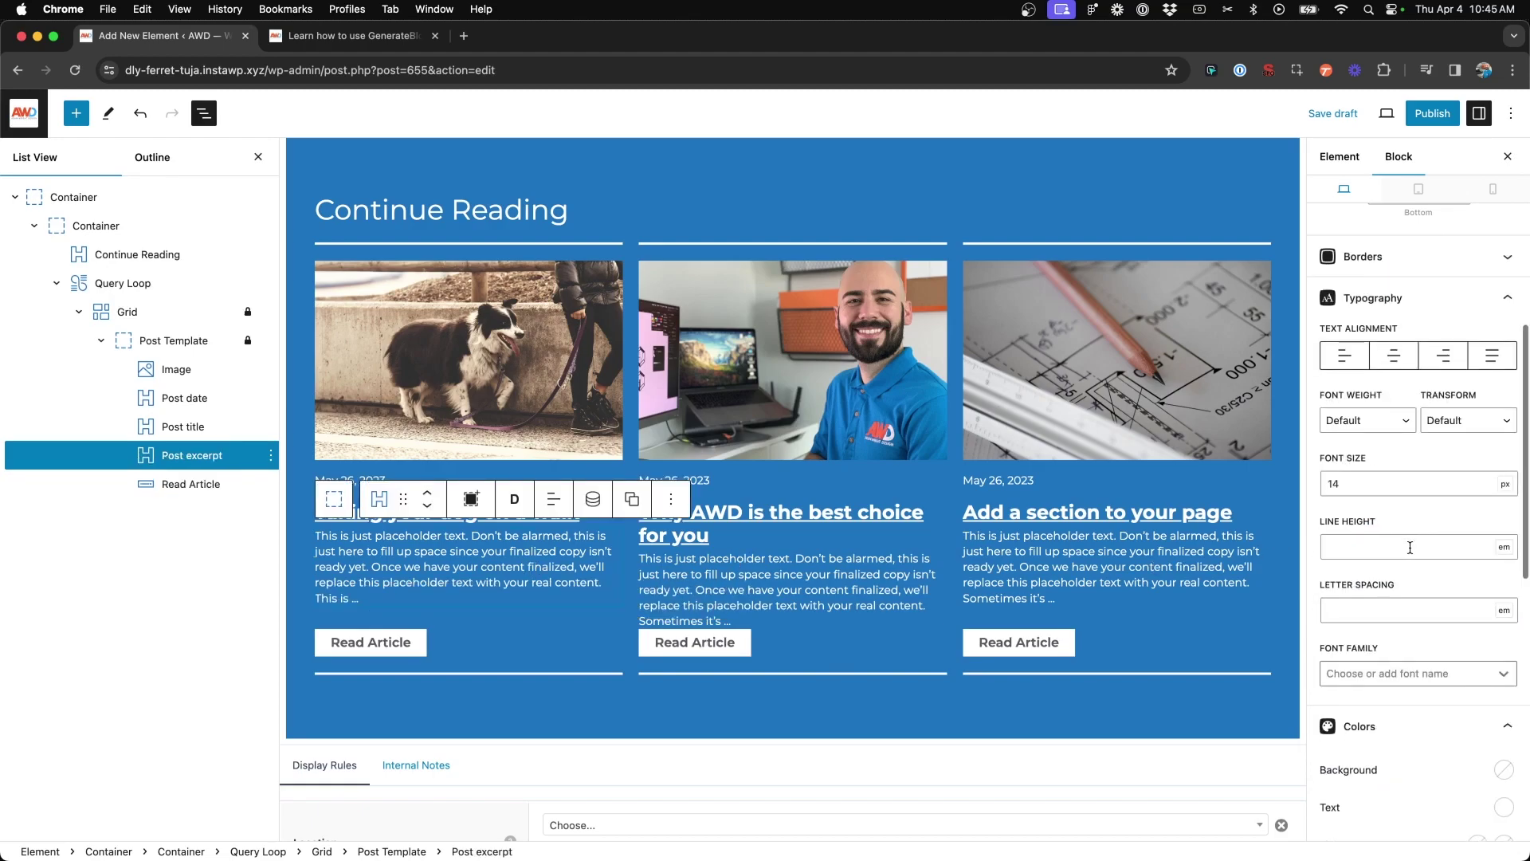
pyautogui.scroll(-5, 1410, 547)
pyautogui.scroll(-10, 1411, 548)
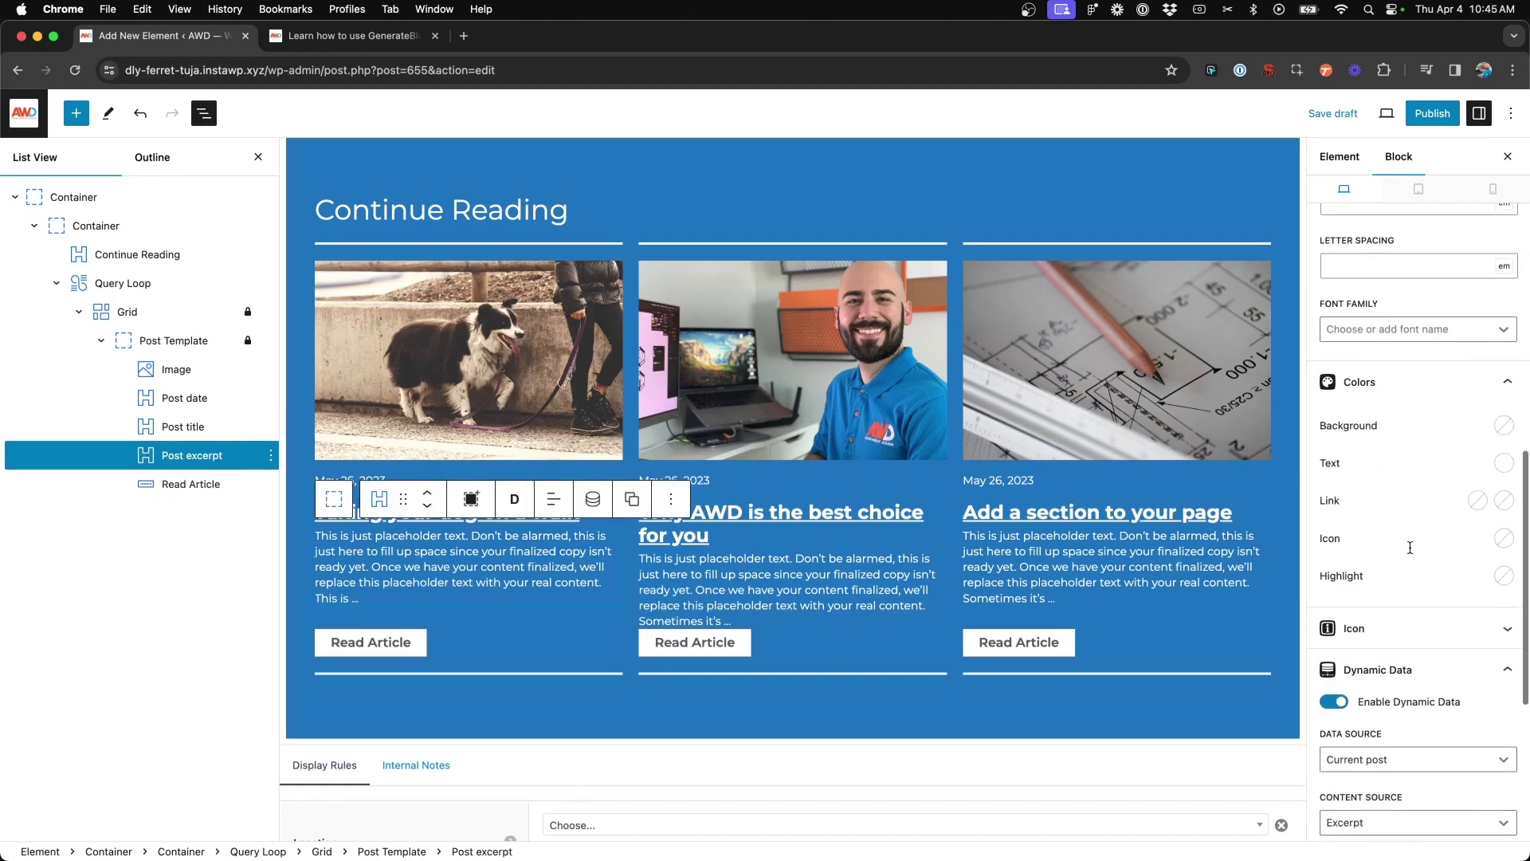
pyautogui.scroll(8, 1409, 550)
pyautogui.scroll(10, 1409, 547)
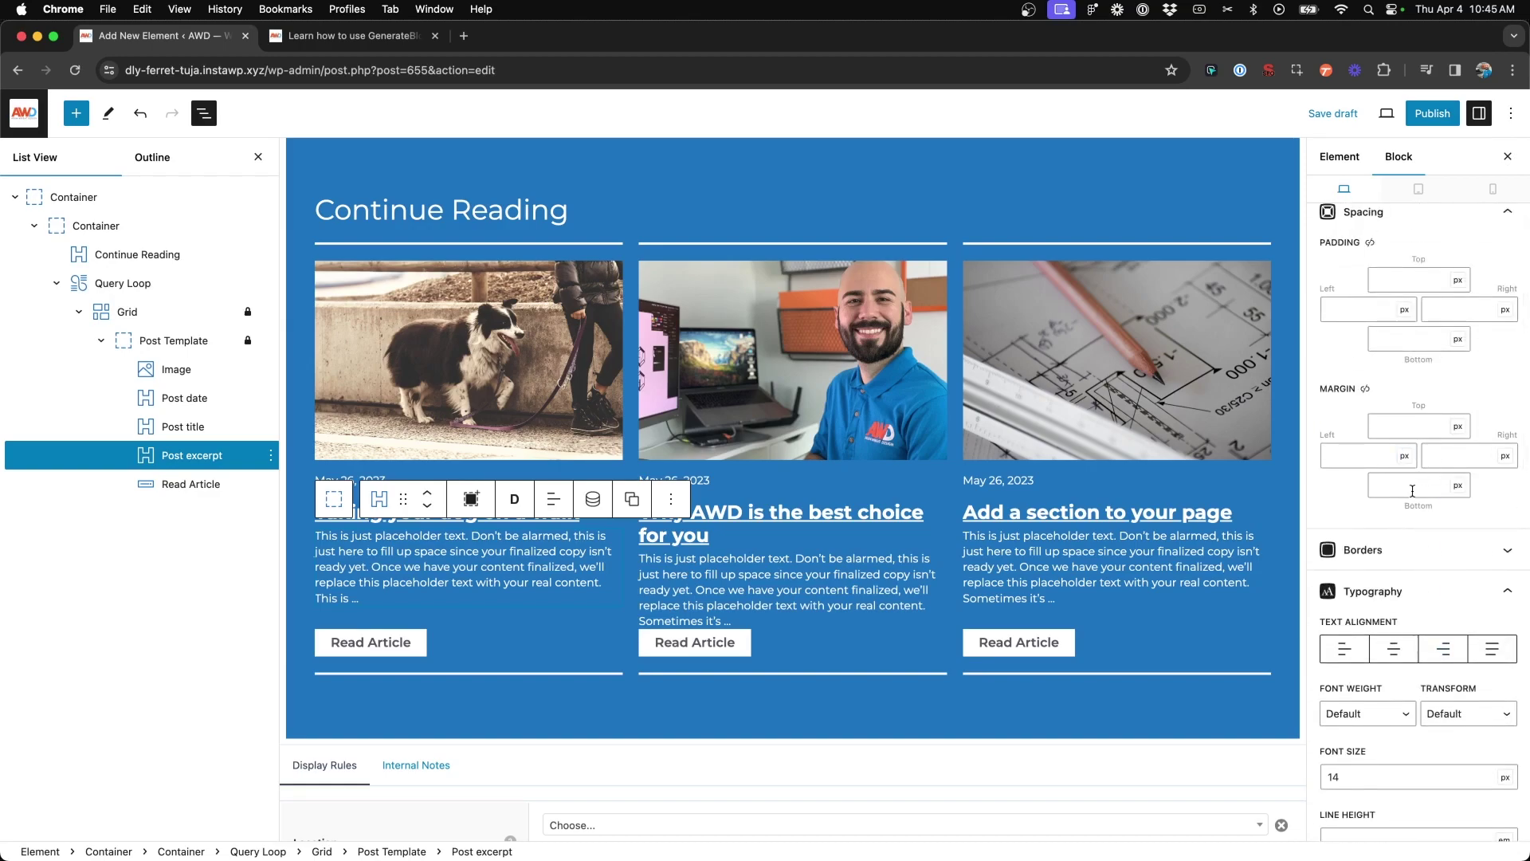
pyautogui.click(1412, 492)
pyautogui.write('40')
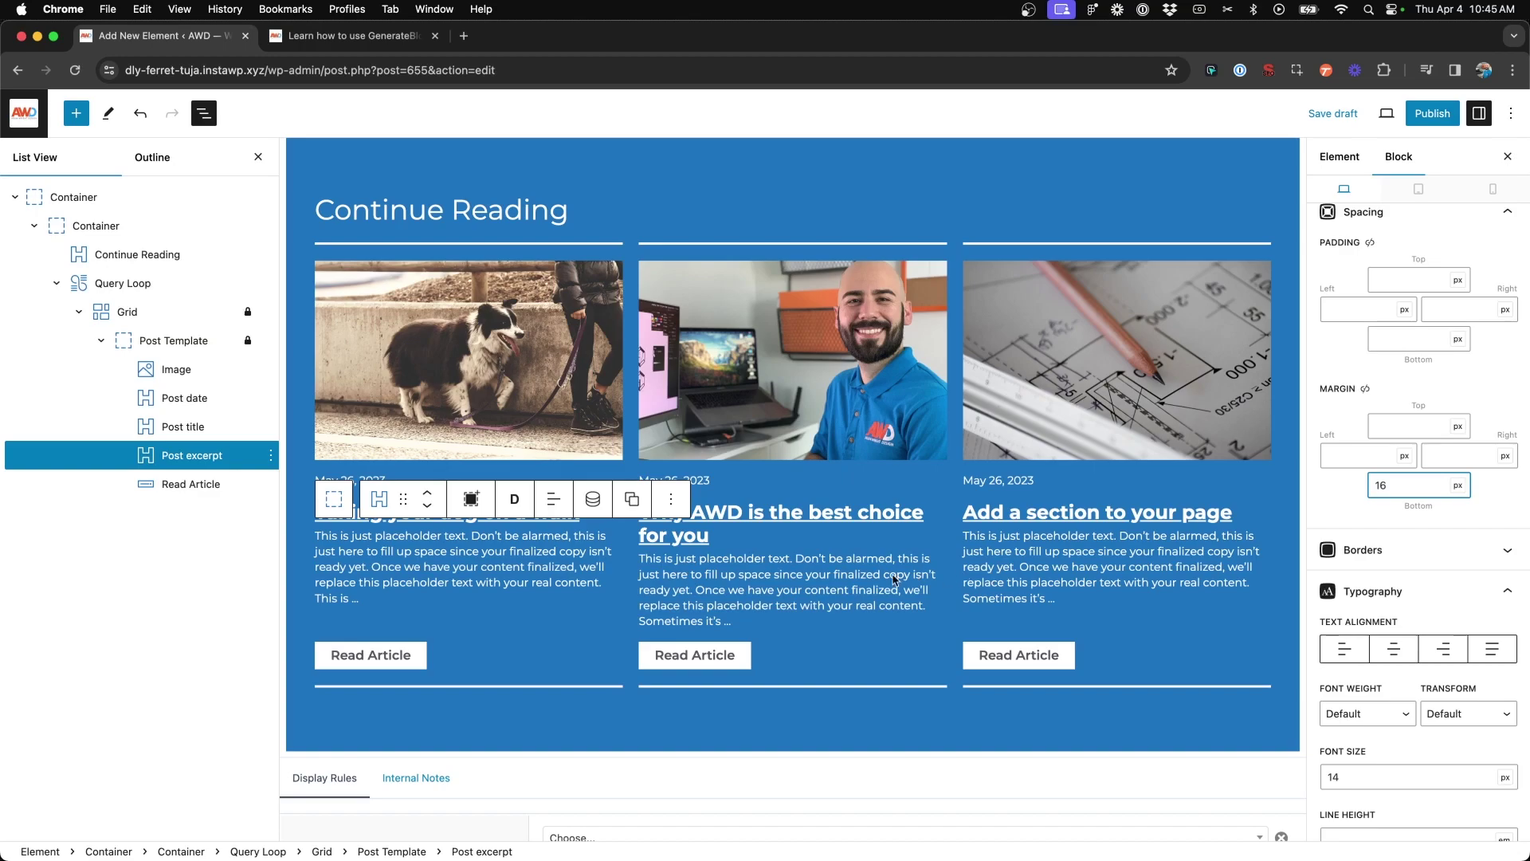
pyautogui.click(833, 596)
pyautogui.scroll(-1, 959, 716)
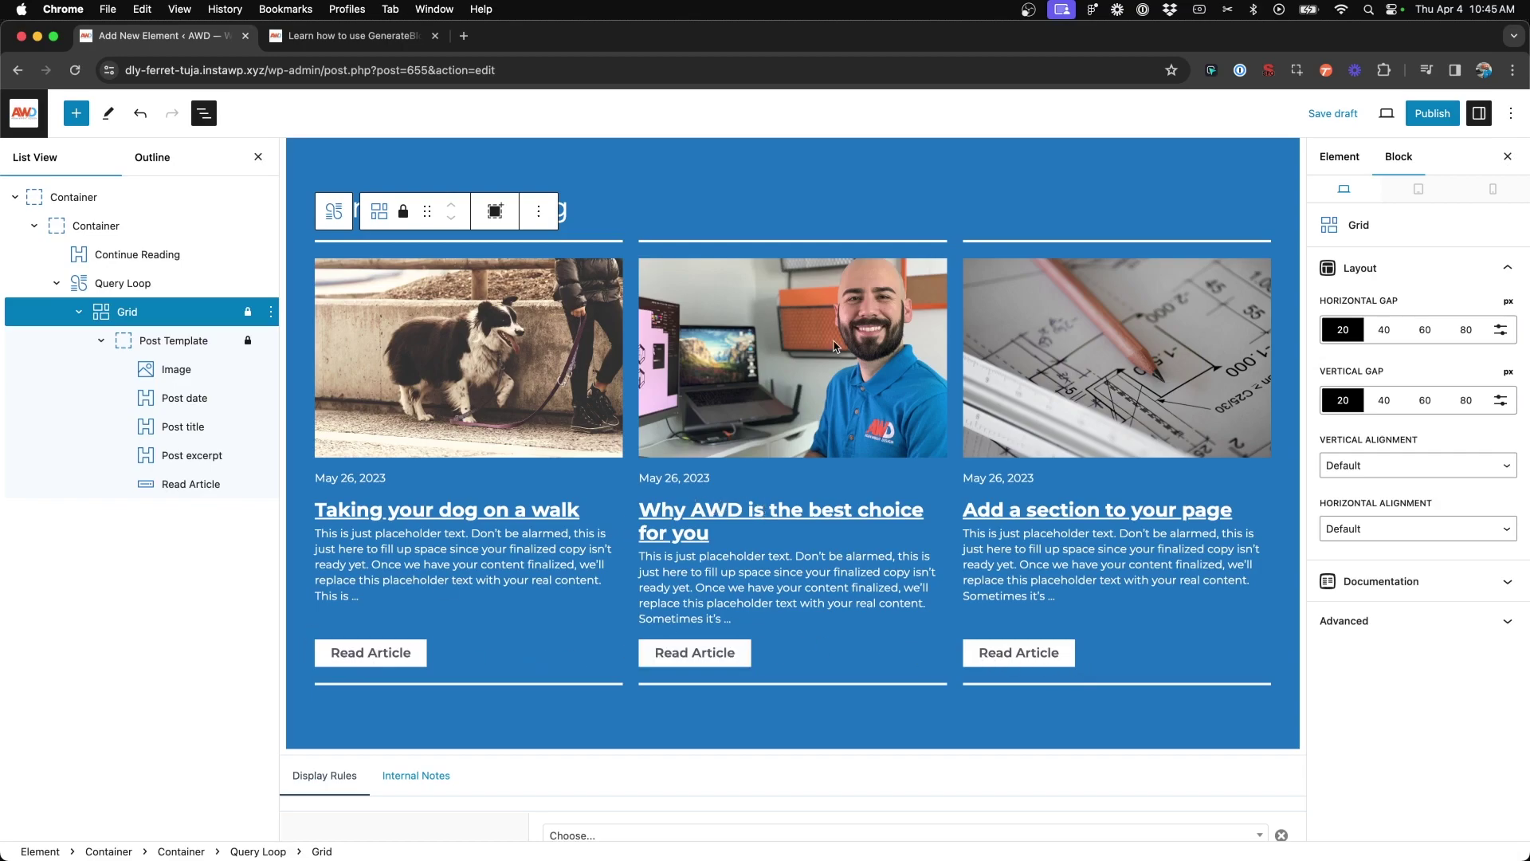
pyautogui.scroll(2, 837, 347)
# Step: Save the Related Posts Loop draft with Cmd+S and select the Query Loop
pyautogui.press('super+s')
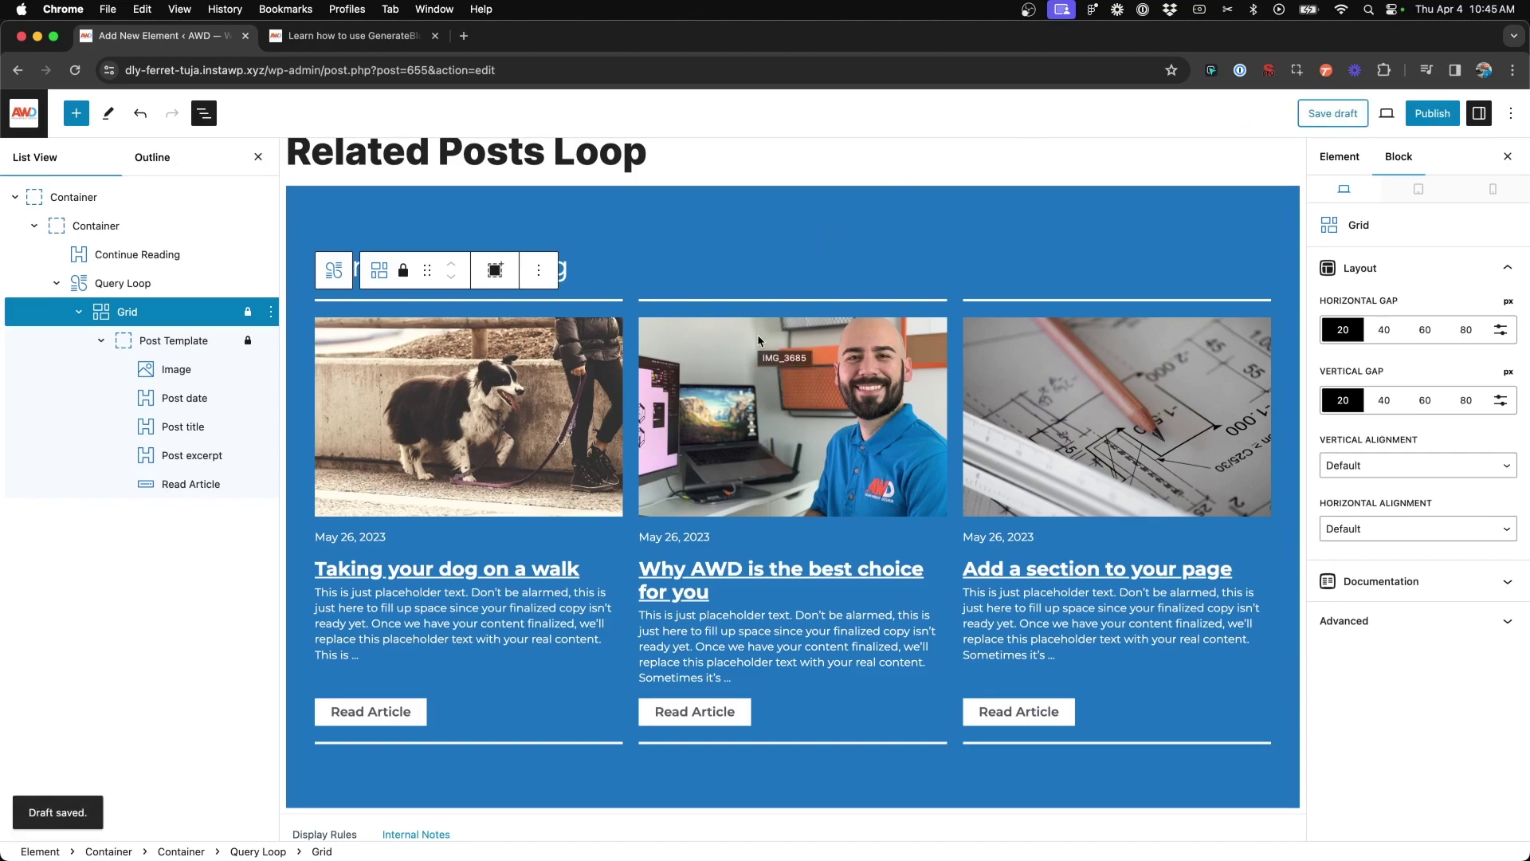
pyautogui.scroll(1, 626, 358)
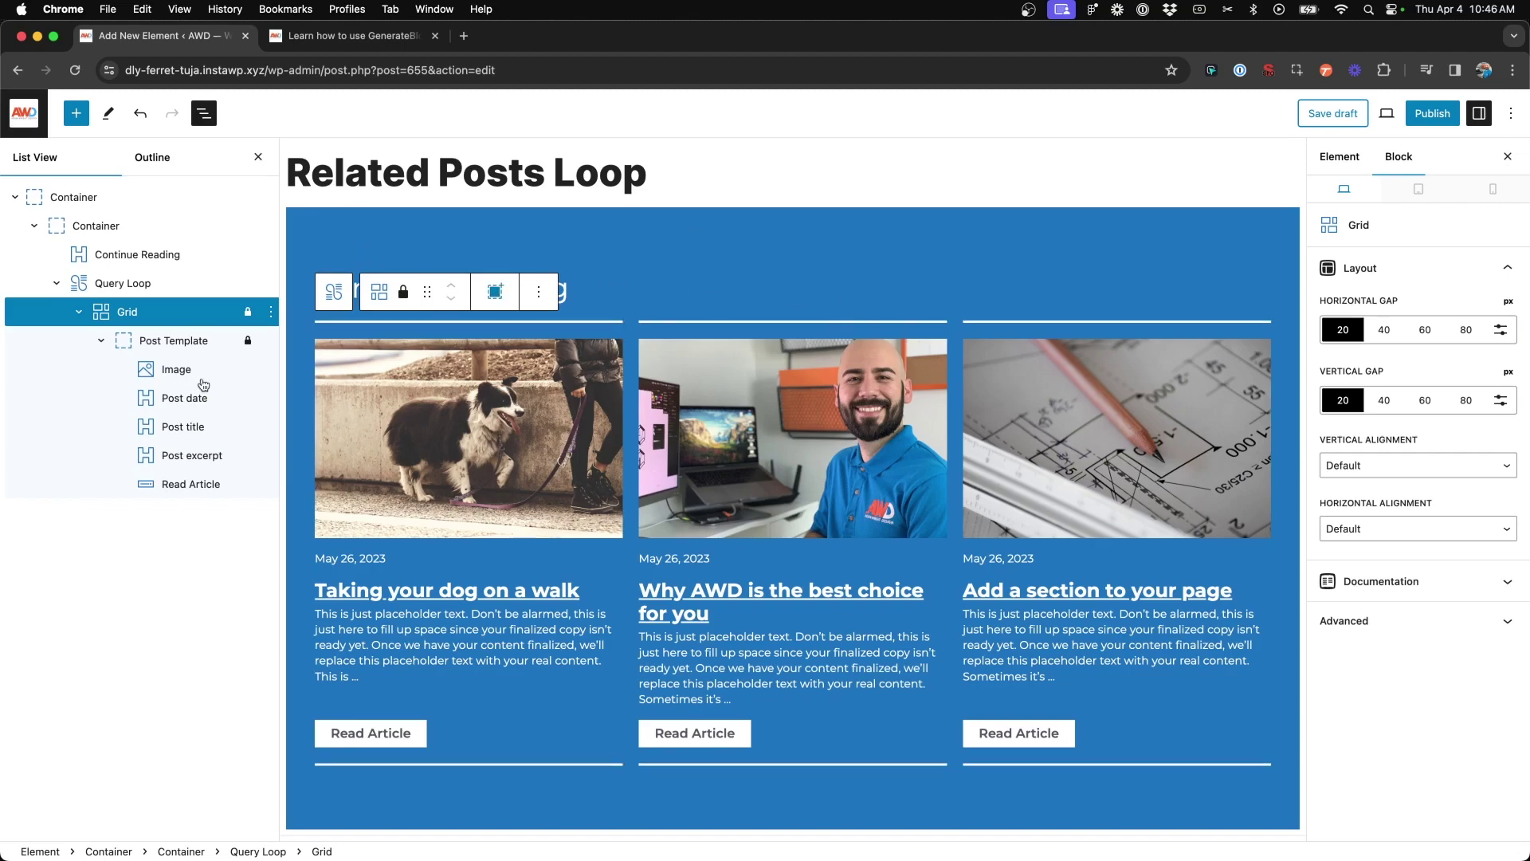
pyautogui.click(137, 284)
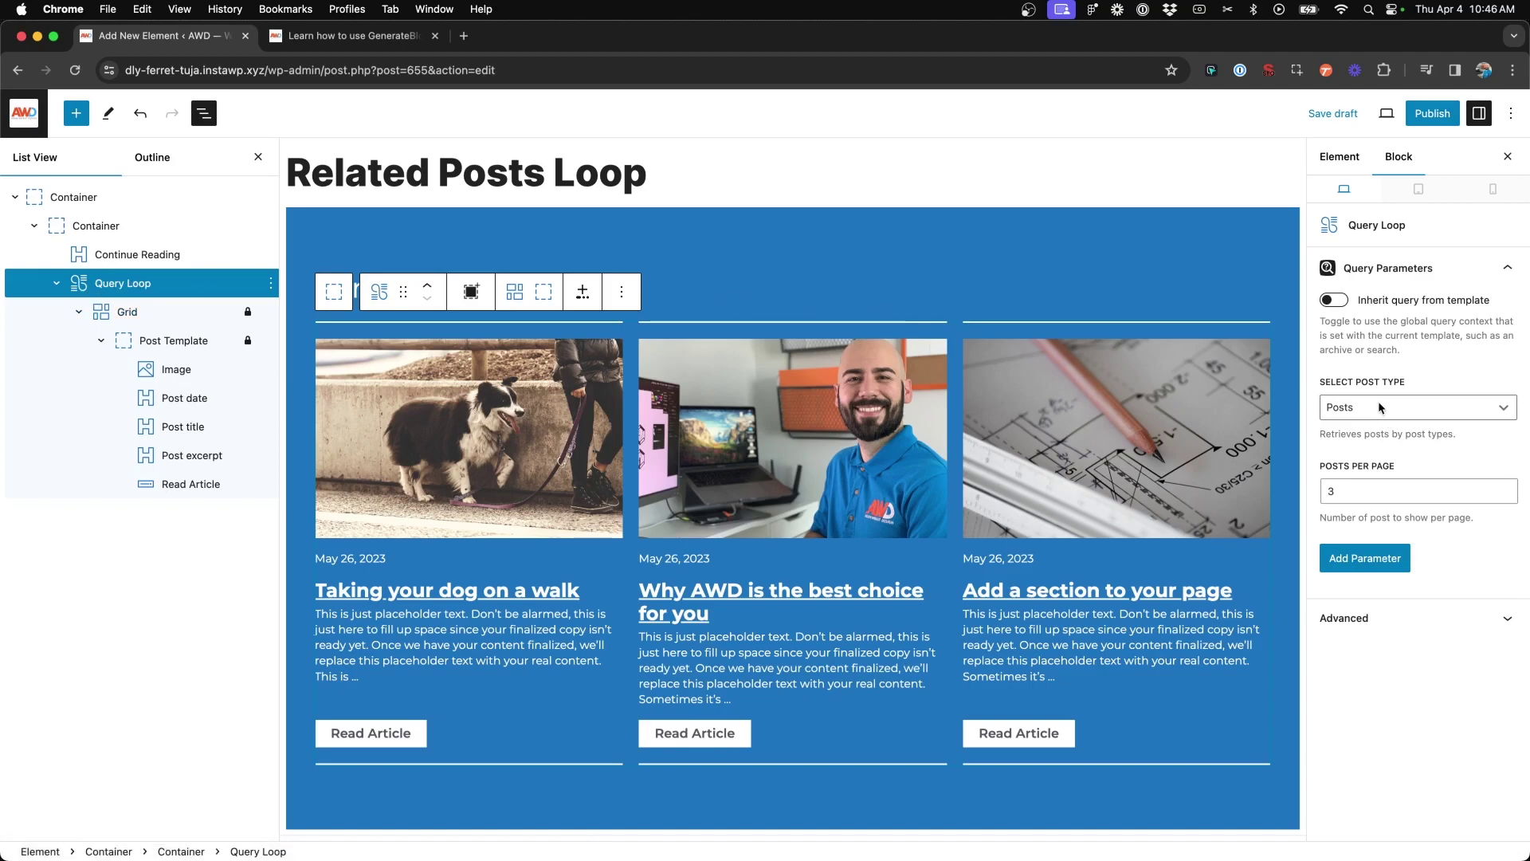
# Step: Add a Taxonomies query parameter to the Query Loop and open its taxonomy list
pyautogui.click(1376, 558)
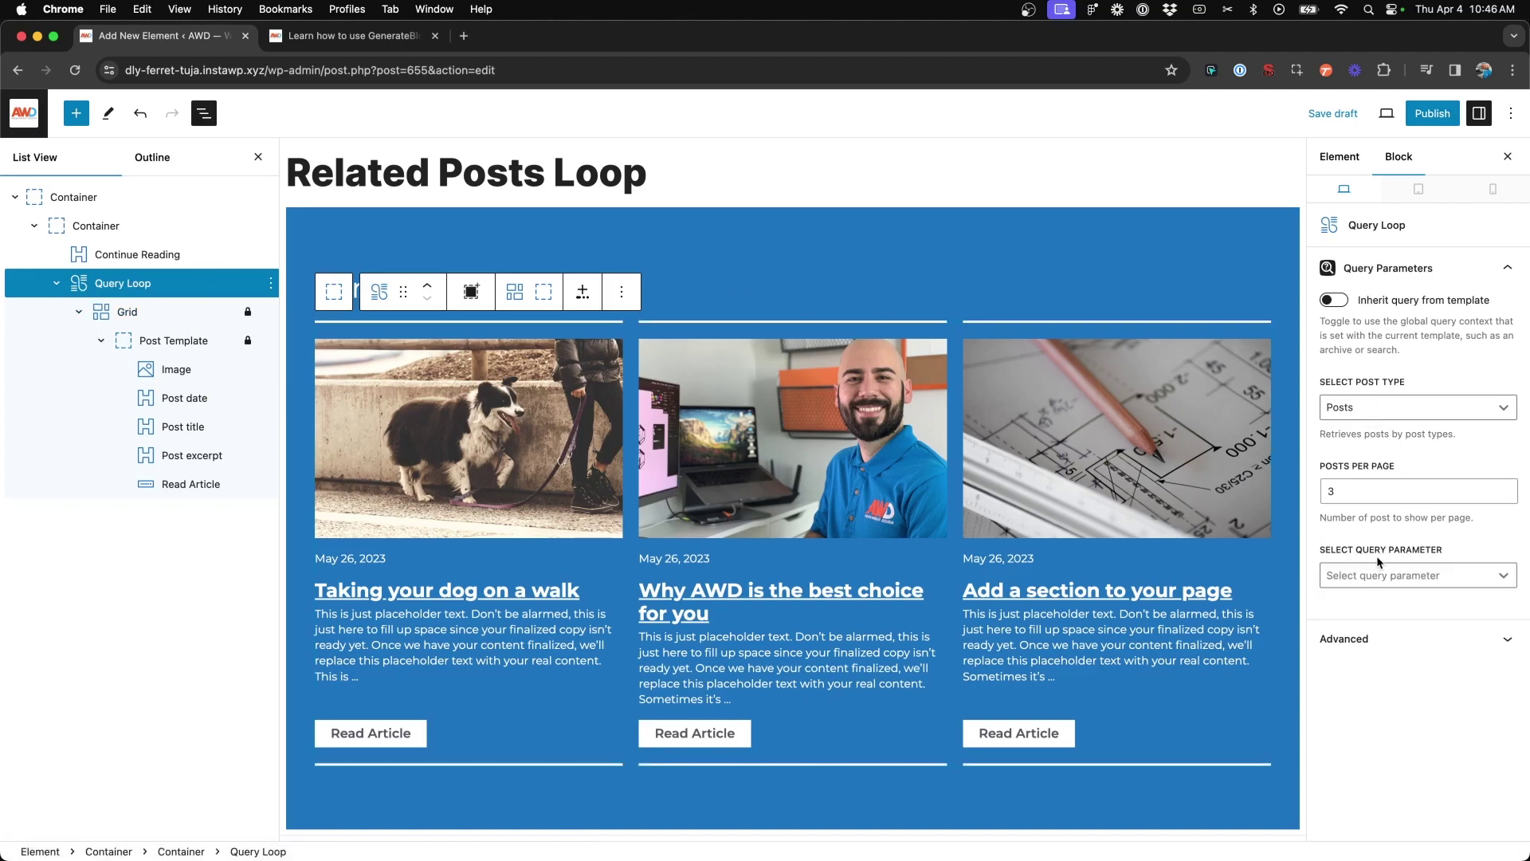
pyautogui.click(1375, 575)
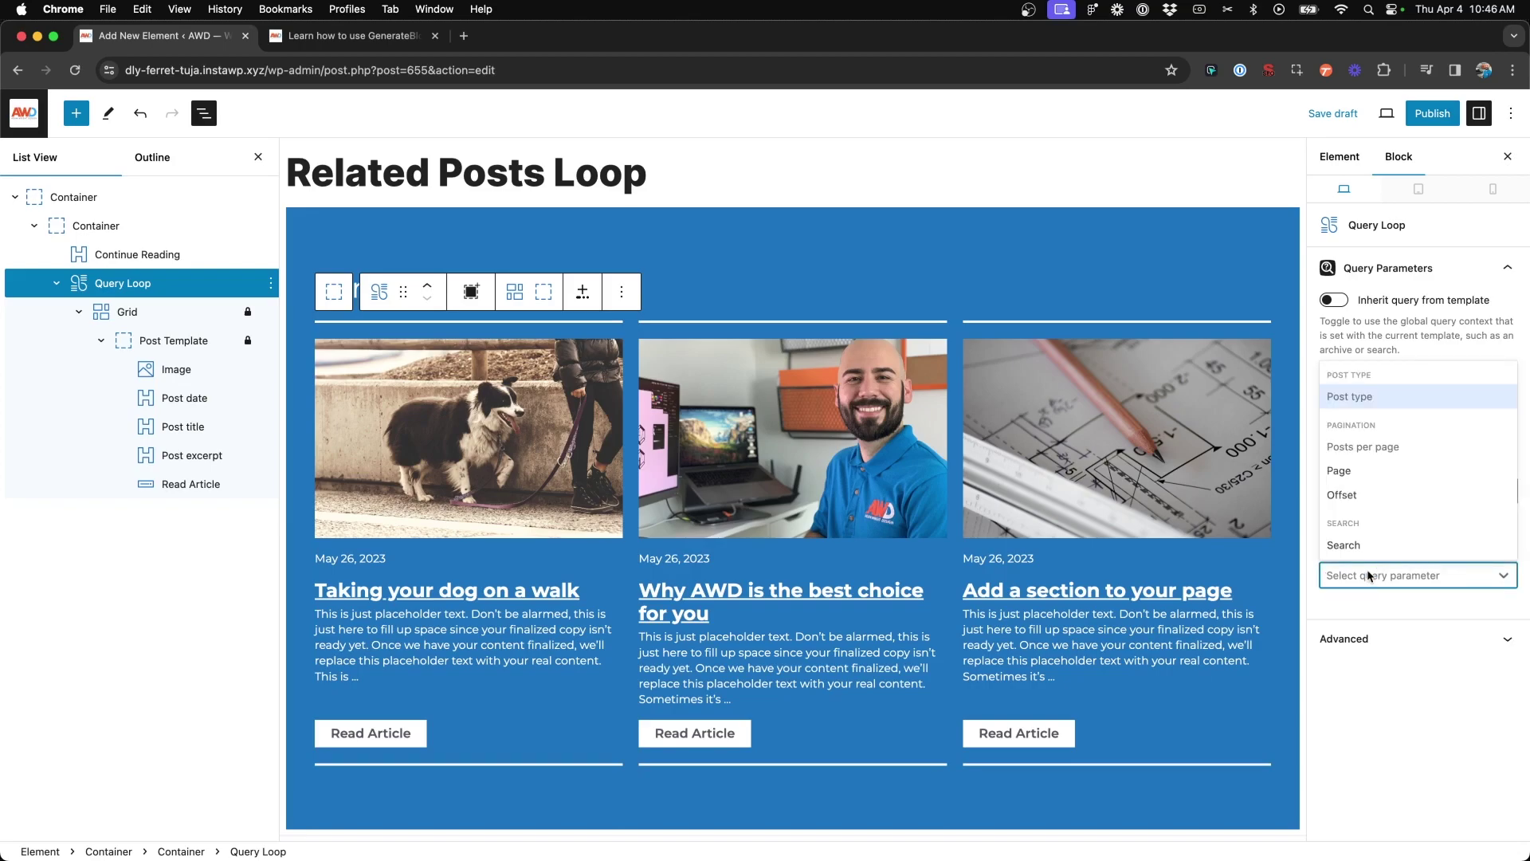
pyautogui.scroll(-3, 1367, 518)
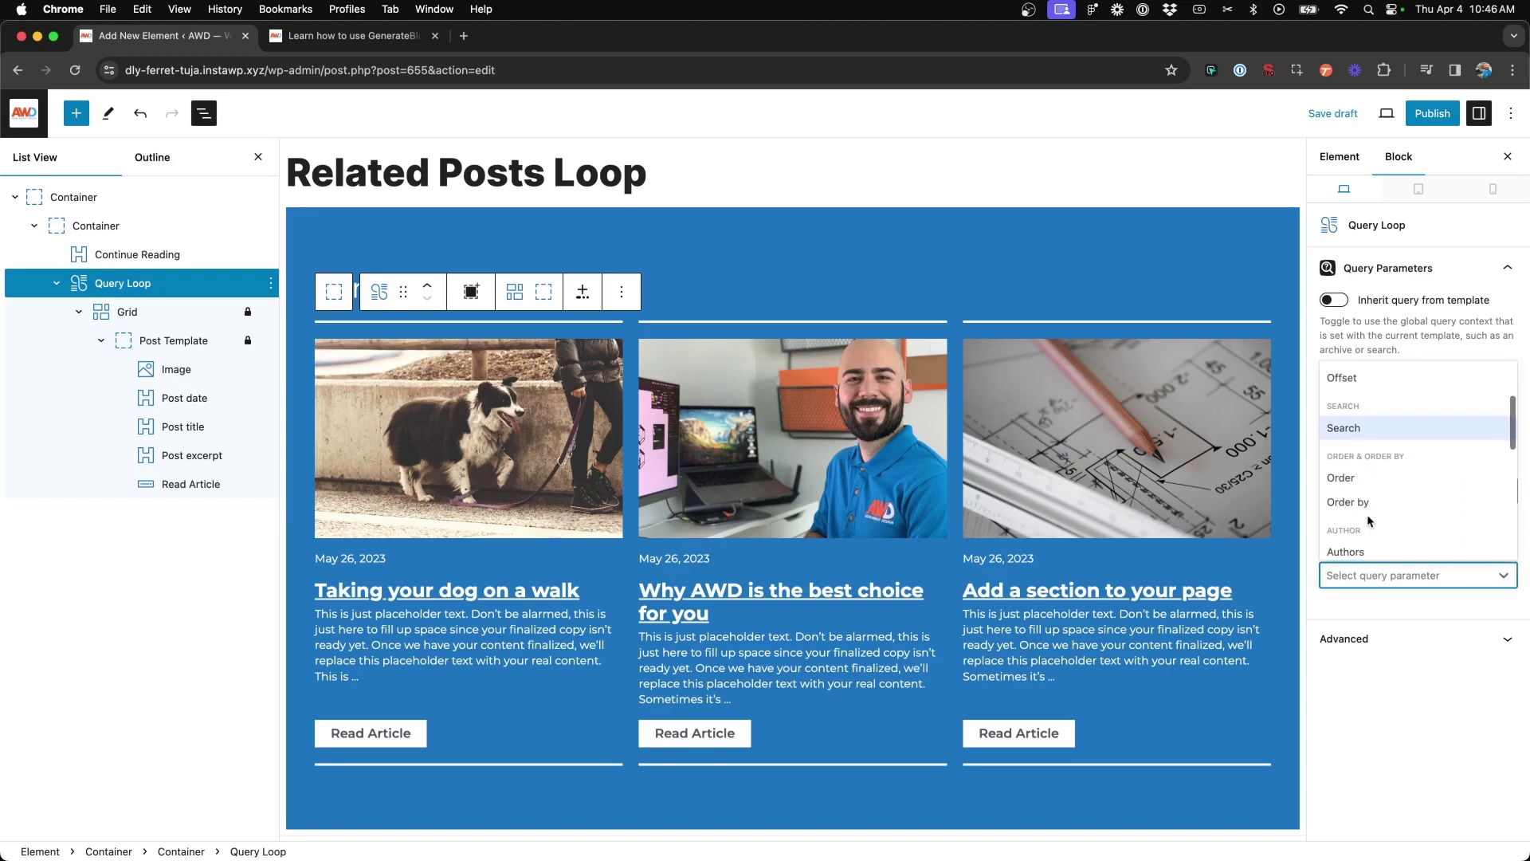
pyautogui.scroll(-3, 1370, 518)
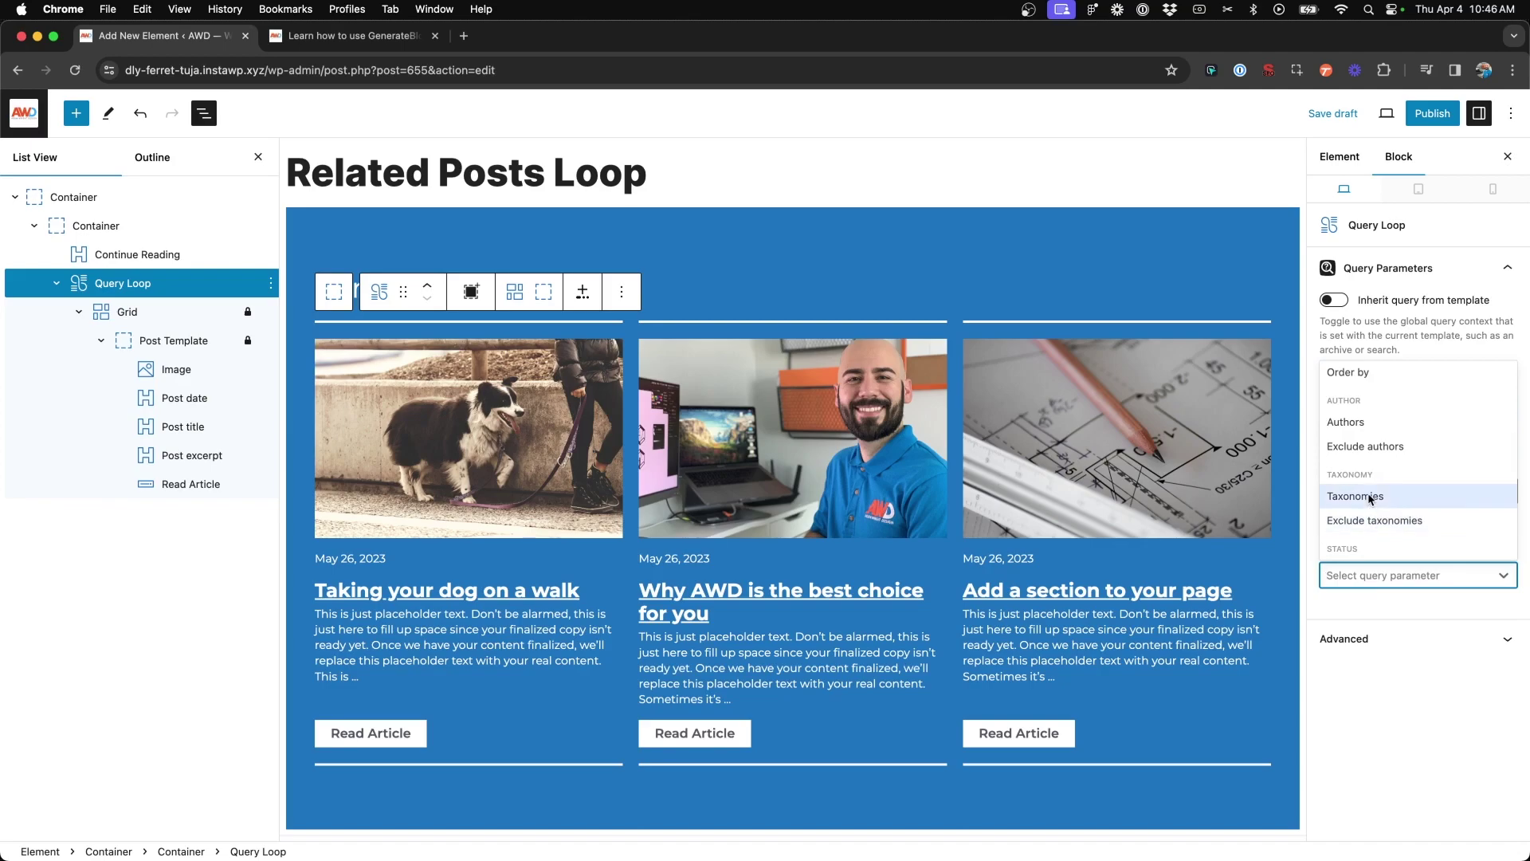
pyautogui.click(1369, 497)
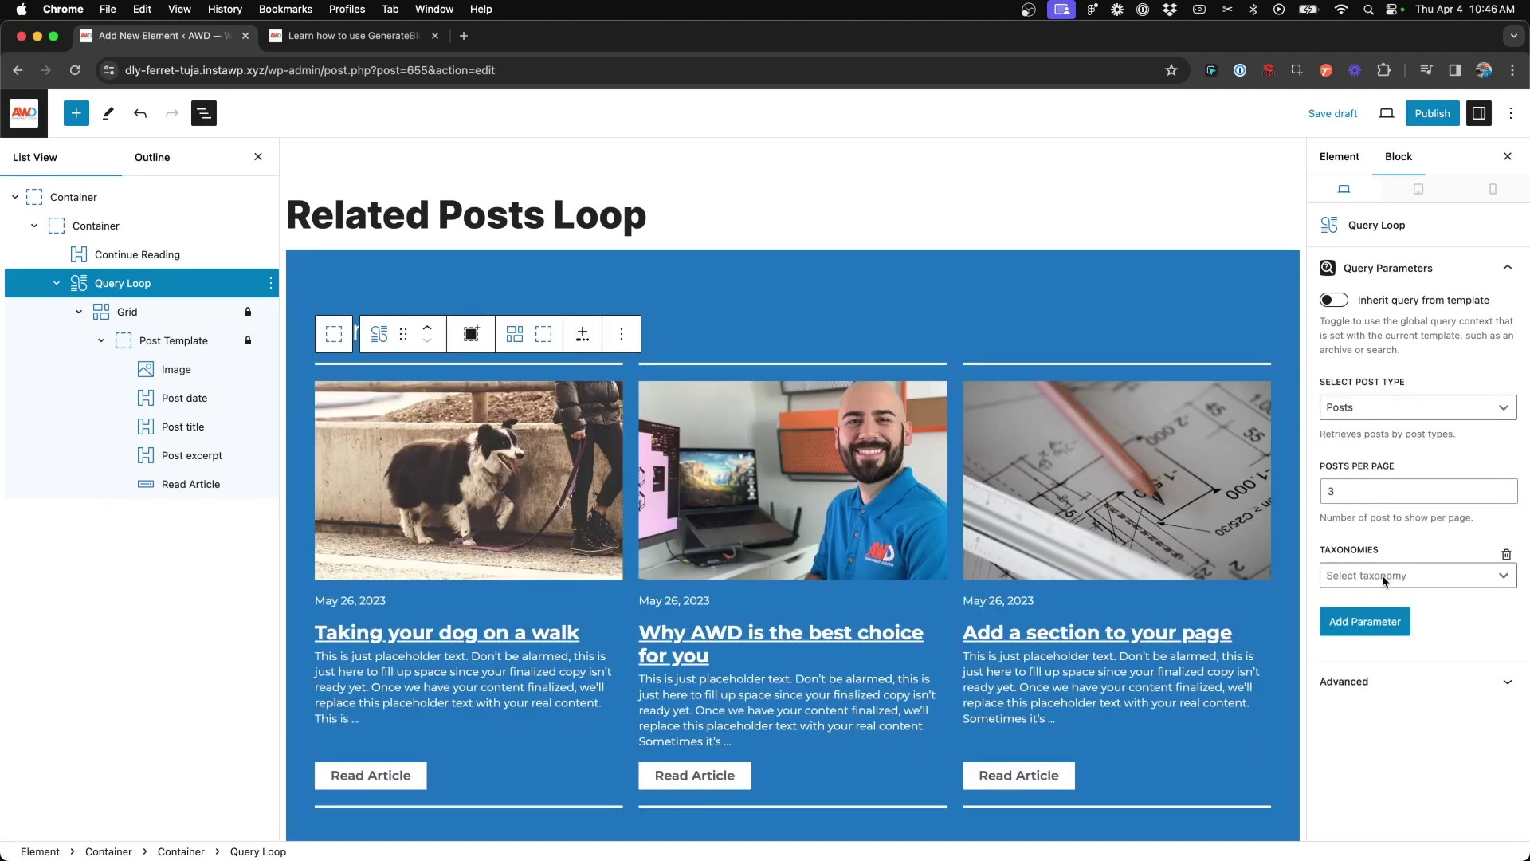
pyautogui.click(1384, 579)
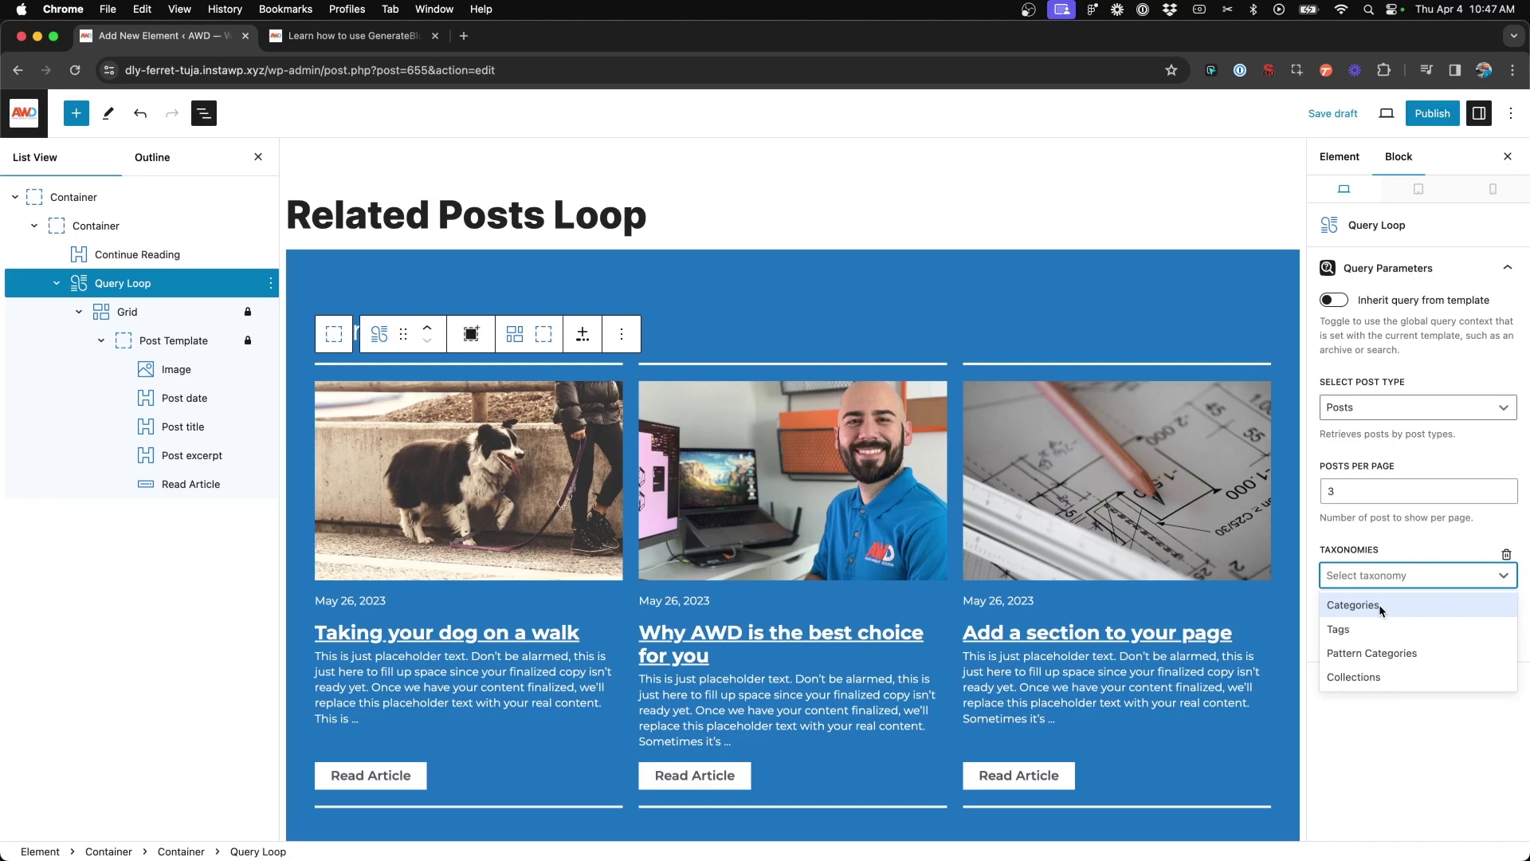
# Step: Switch to the 'Learn how to use GenerateBlocks' post and open it in the block editor
pyautogui.click(354, 36)
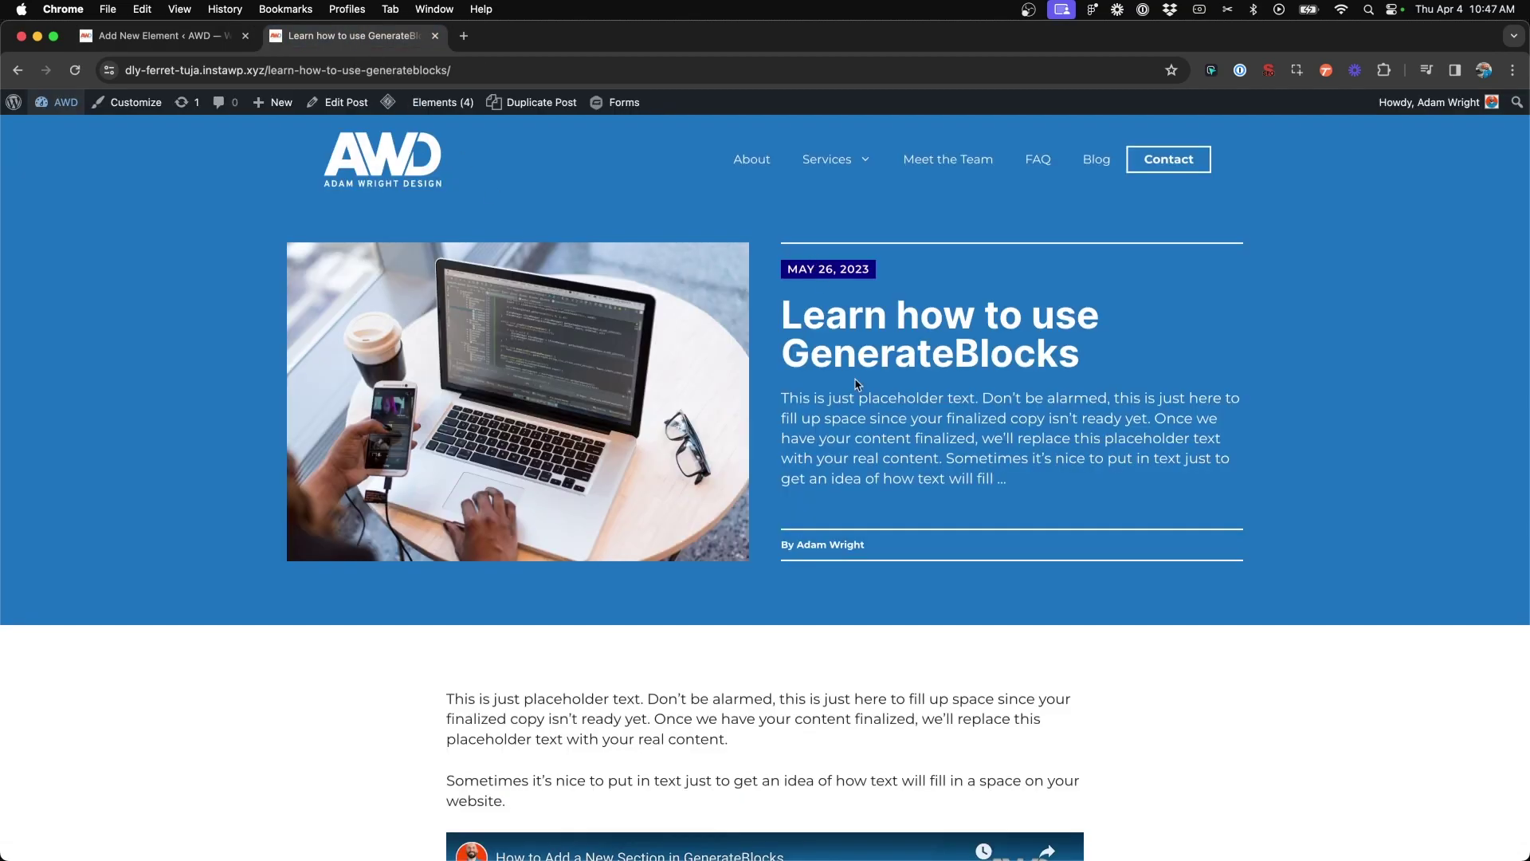
pyautogui.scroll(-5, 832, 353)
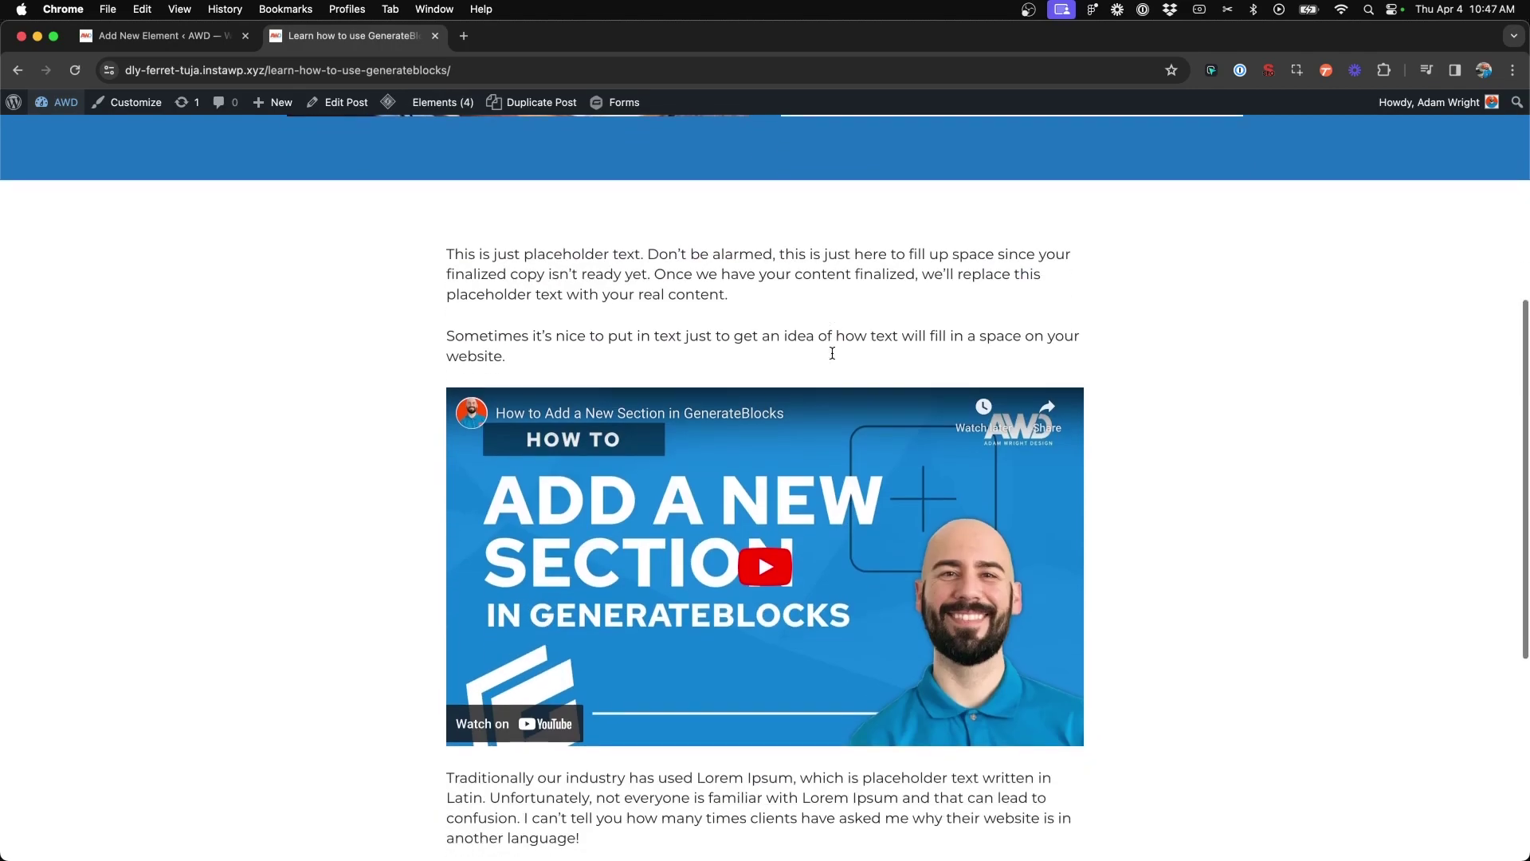
pyautogui.scroll(-5, 832, 353)
pyautogui.scroll(8, 832, 353)
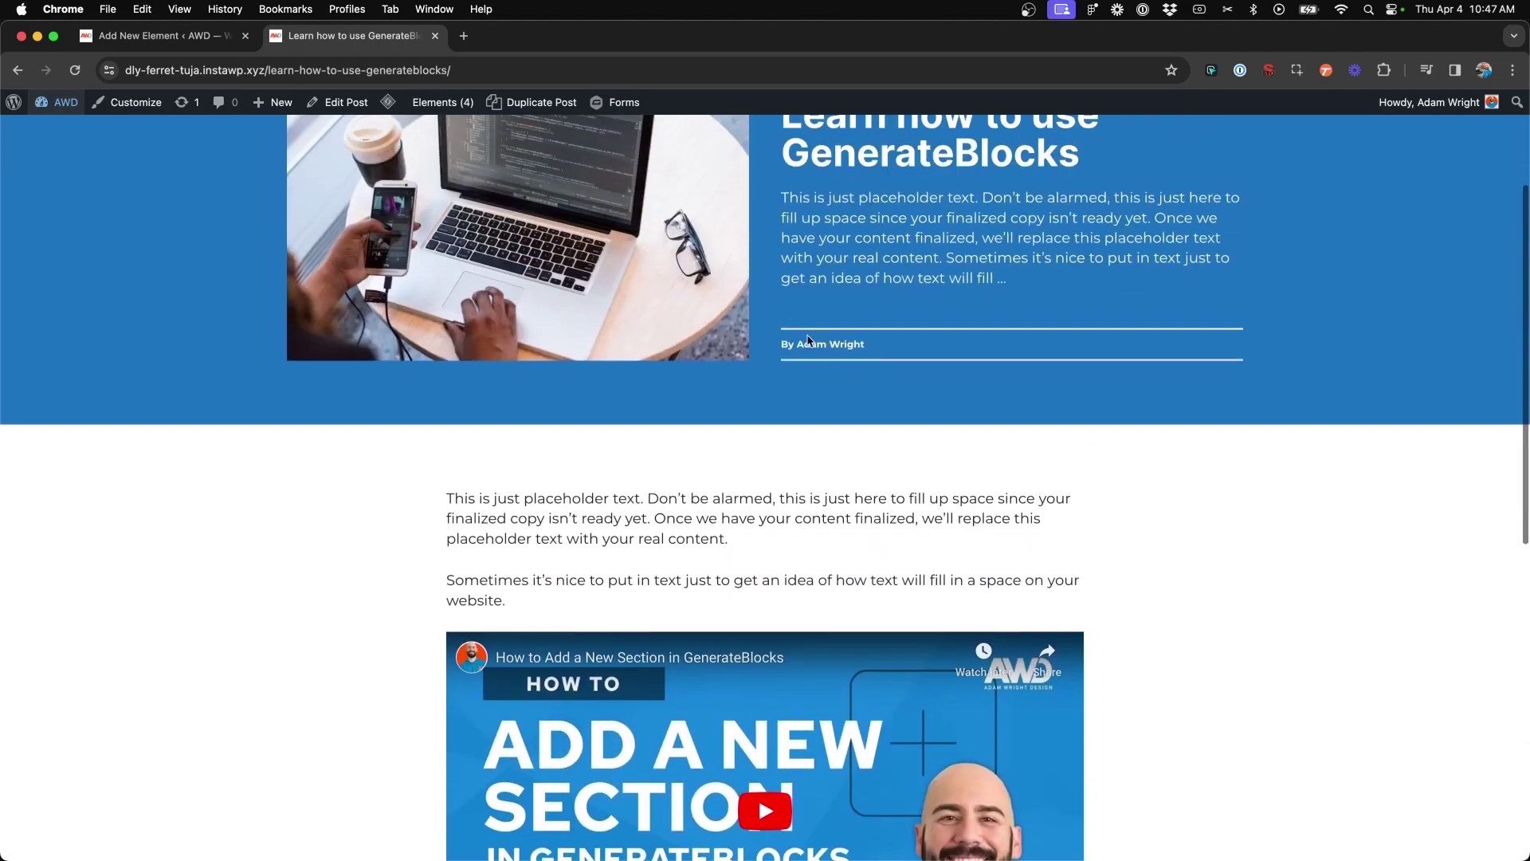
pyautogui.click(339, 106)
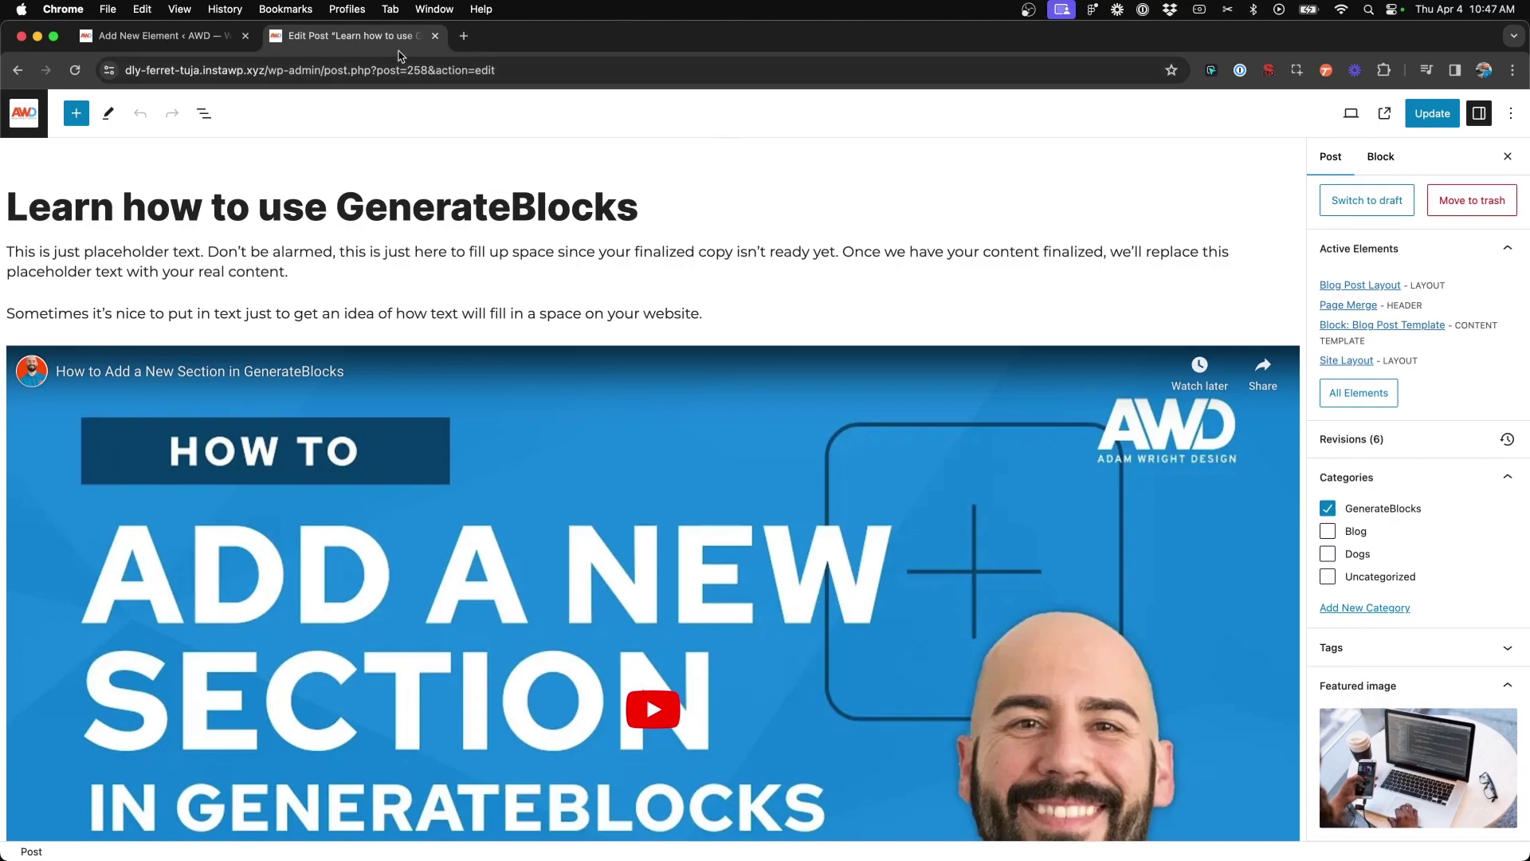
# Step: Open the live post in a new tab, then return to the Related Posts Loop element
pyautogui.click(192, 40)
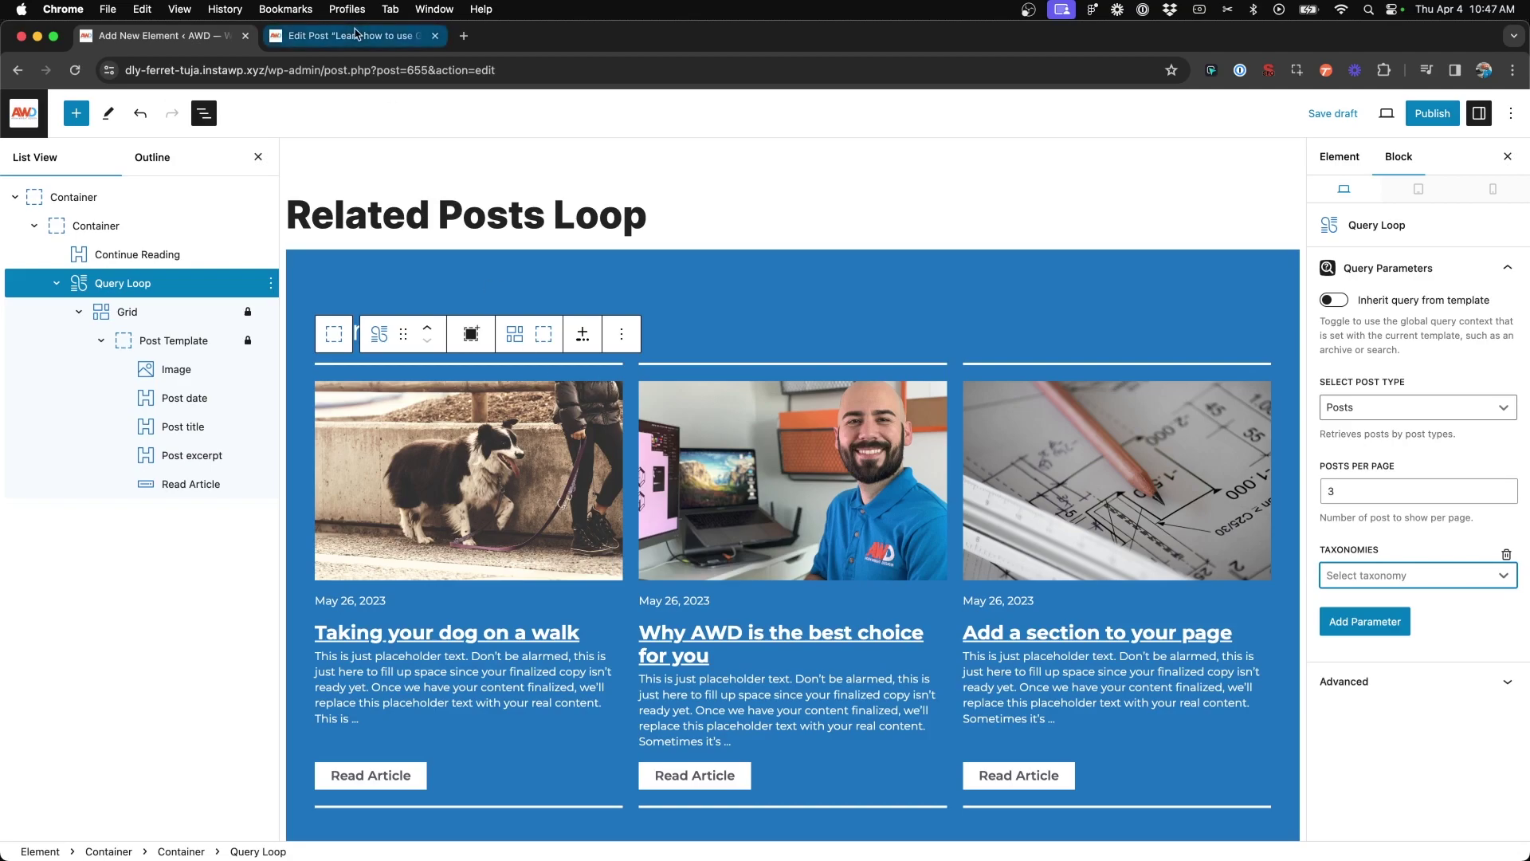
pyautogui.click(350, 37)
pyautogui.press('super+t')
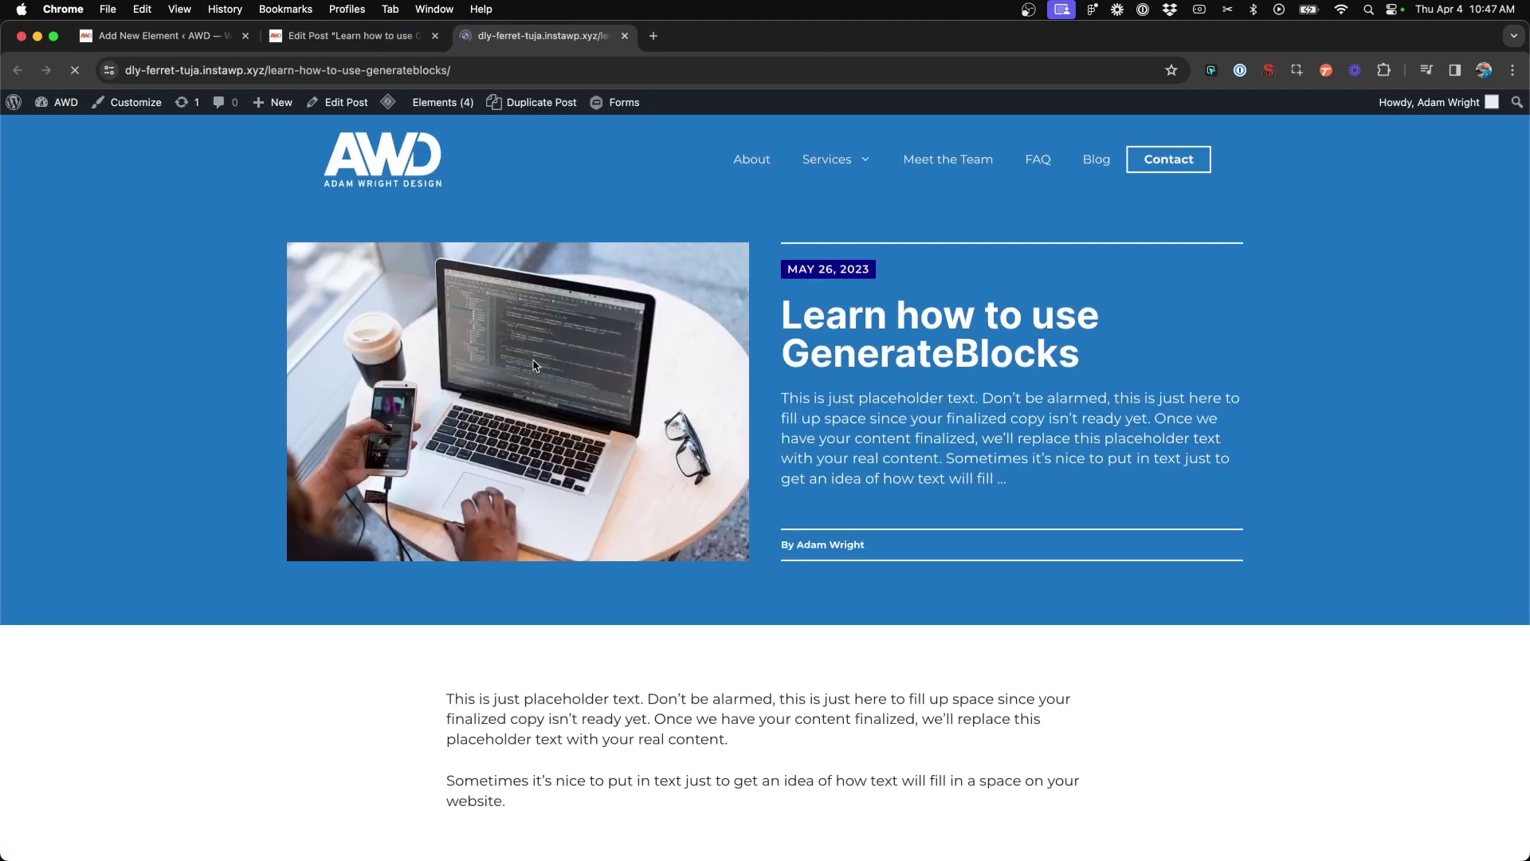
pyautogui.scroll(-15, 567, 725)
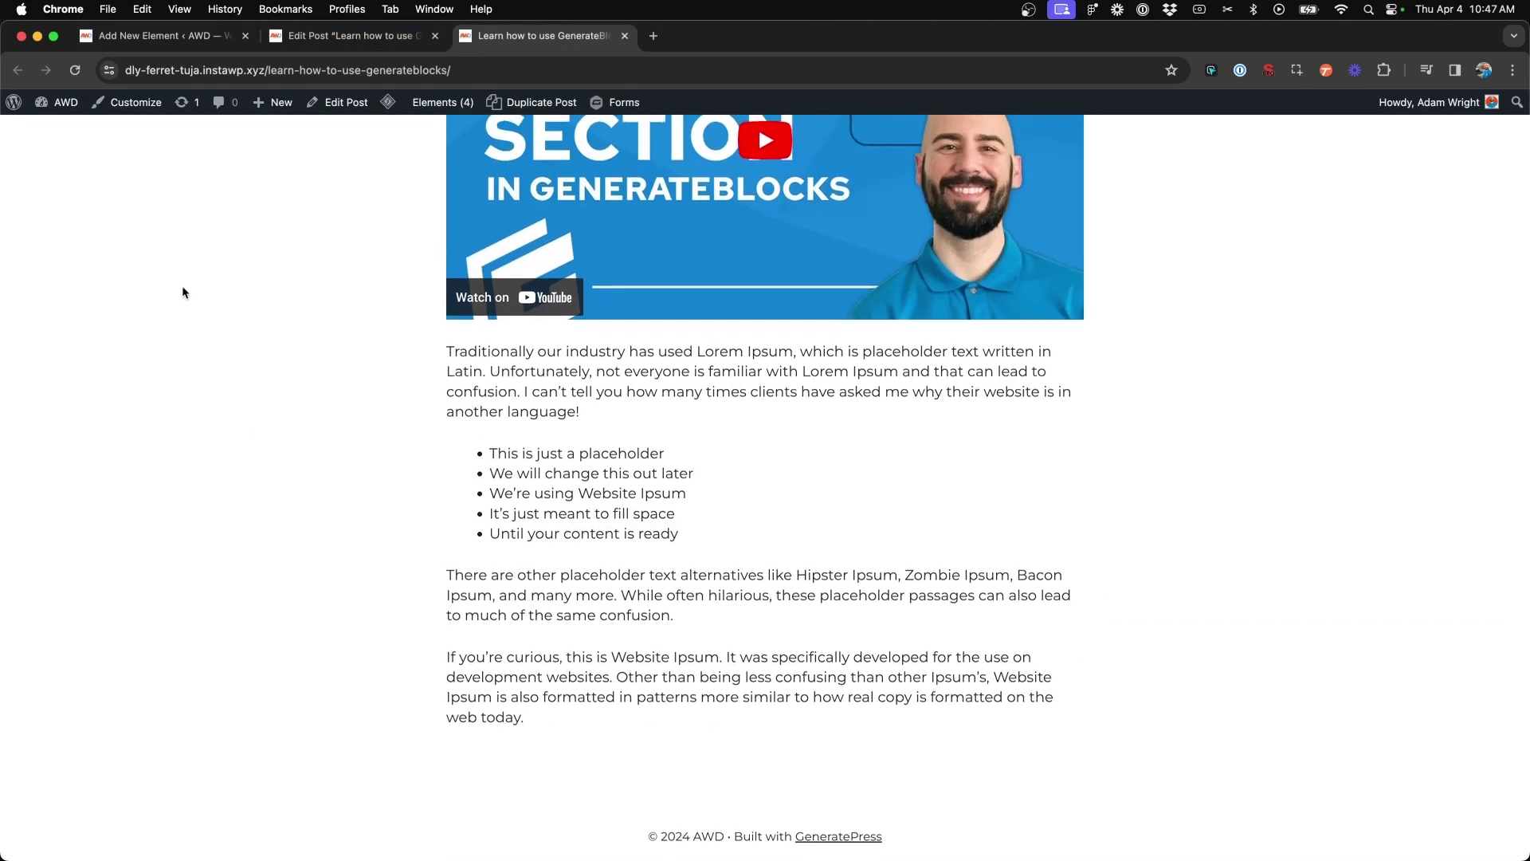
pyautogui.click(167, 35)
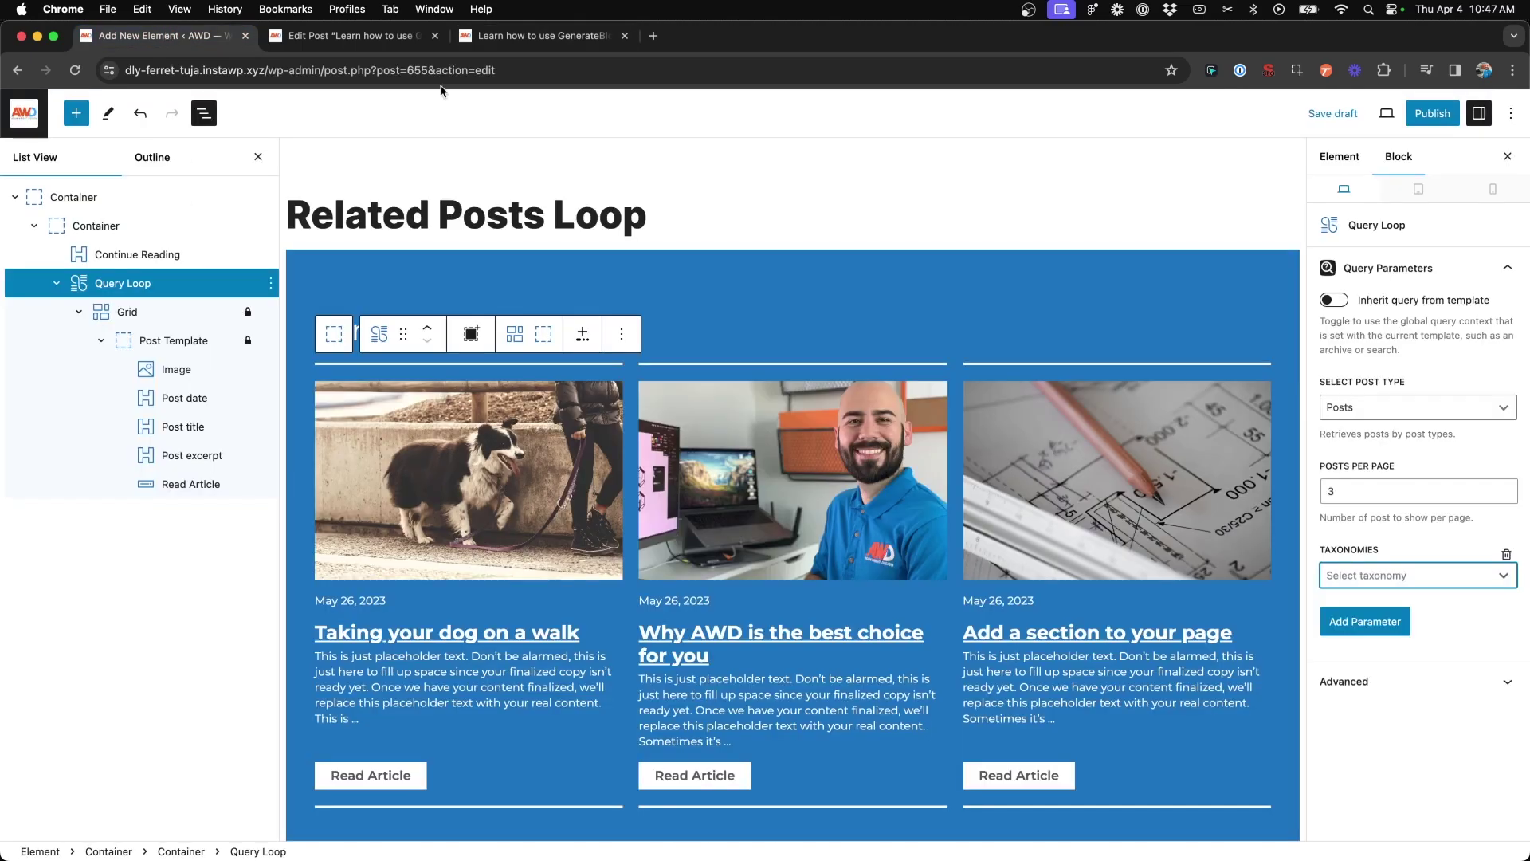
# Step: Filter the query by Categories using the current post's terms
pyautogui.click(1405, 578)
pyautogui.click(1387, 606)
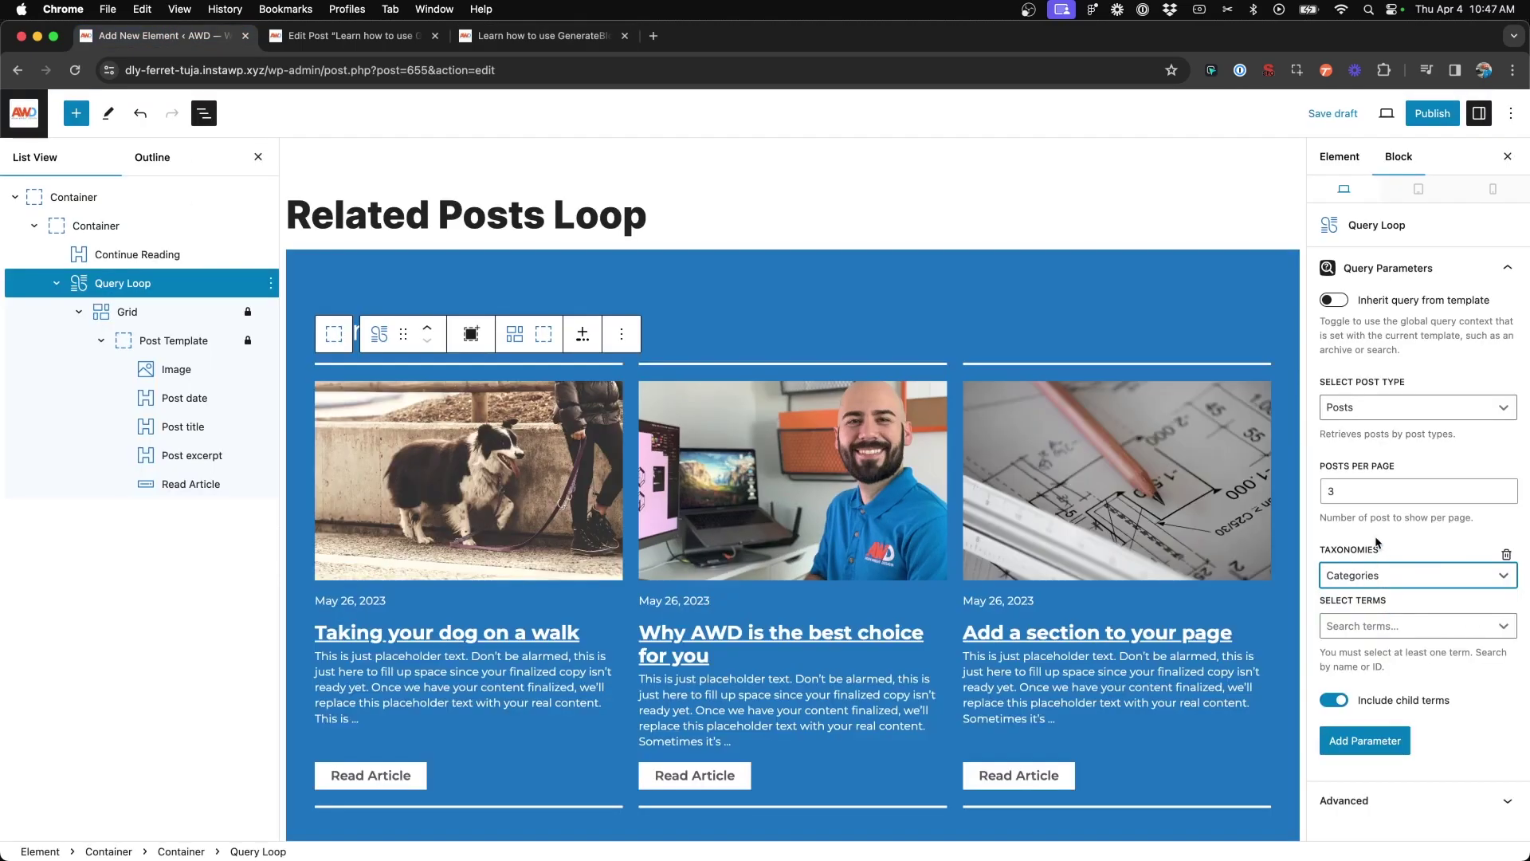
pyautogui.click(1380, 630)
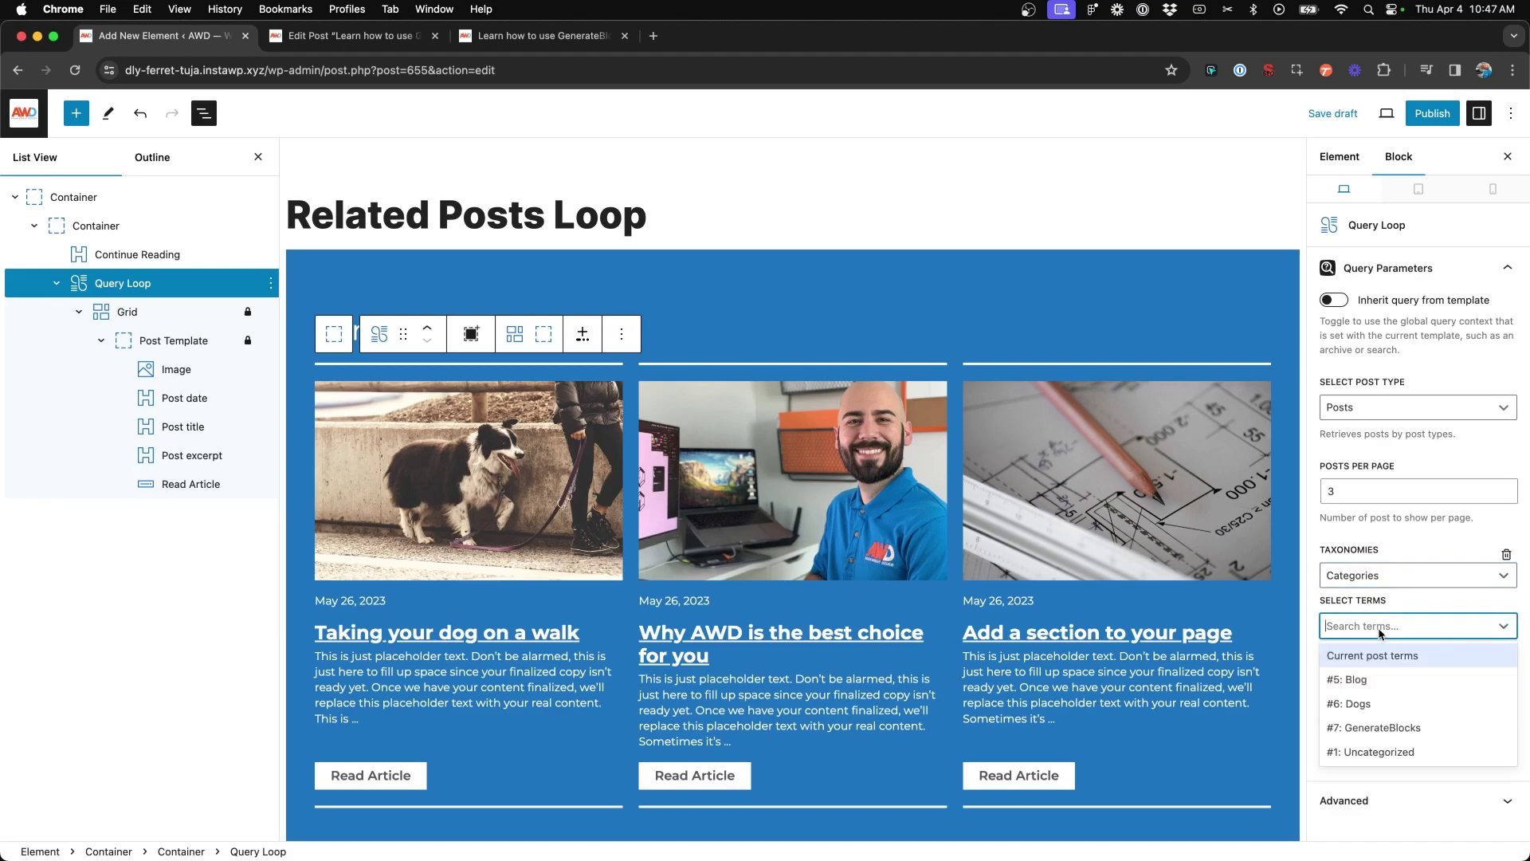
pyautogui.click(1386, 656)
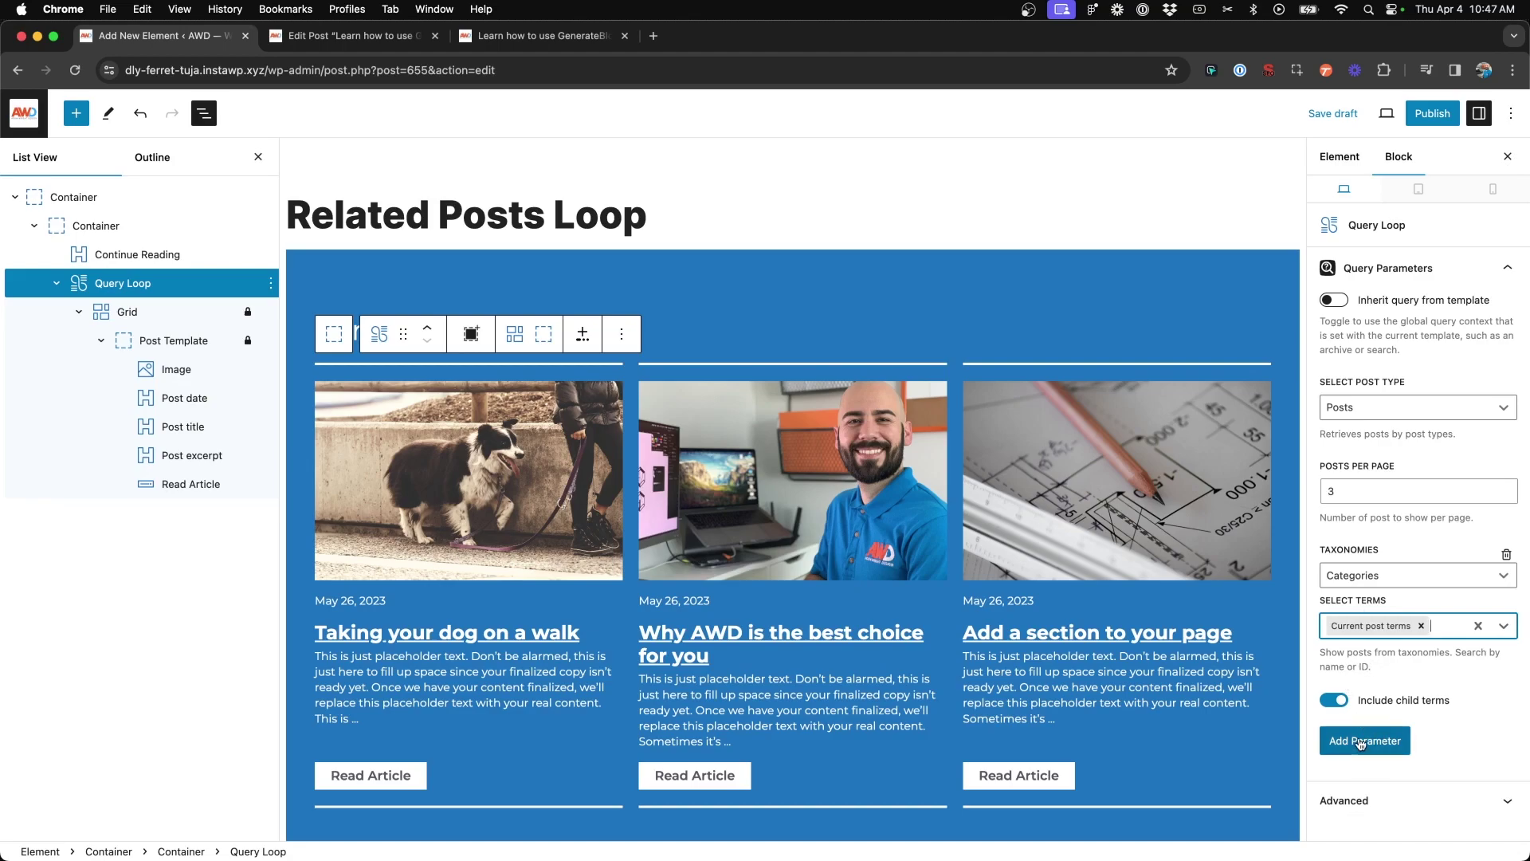
# Step: Add an Exclude posts parameter that excludes the current post
pyautogui.click(1361, 743)
pyautogui.click(1378, 630)
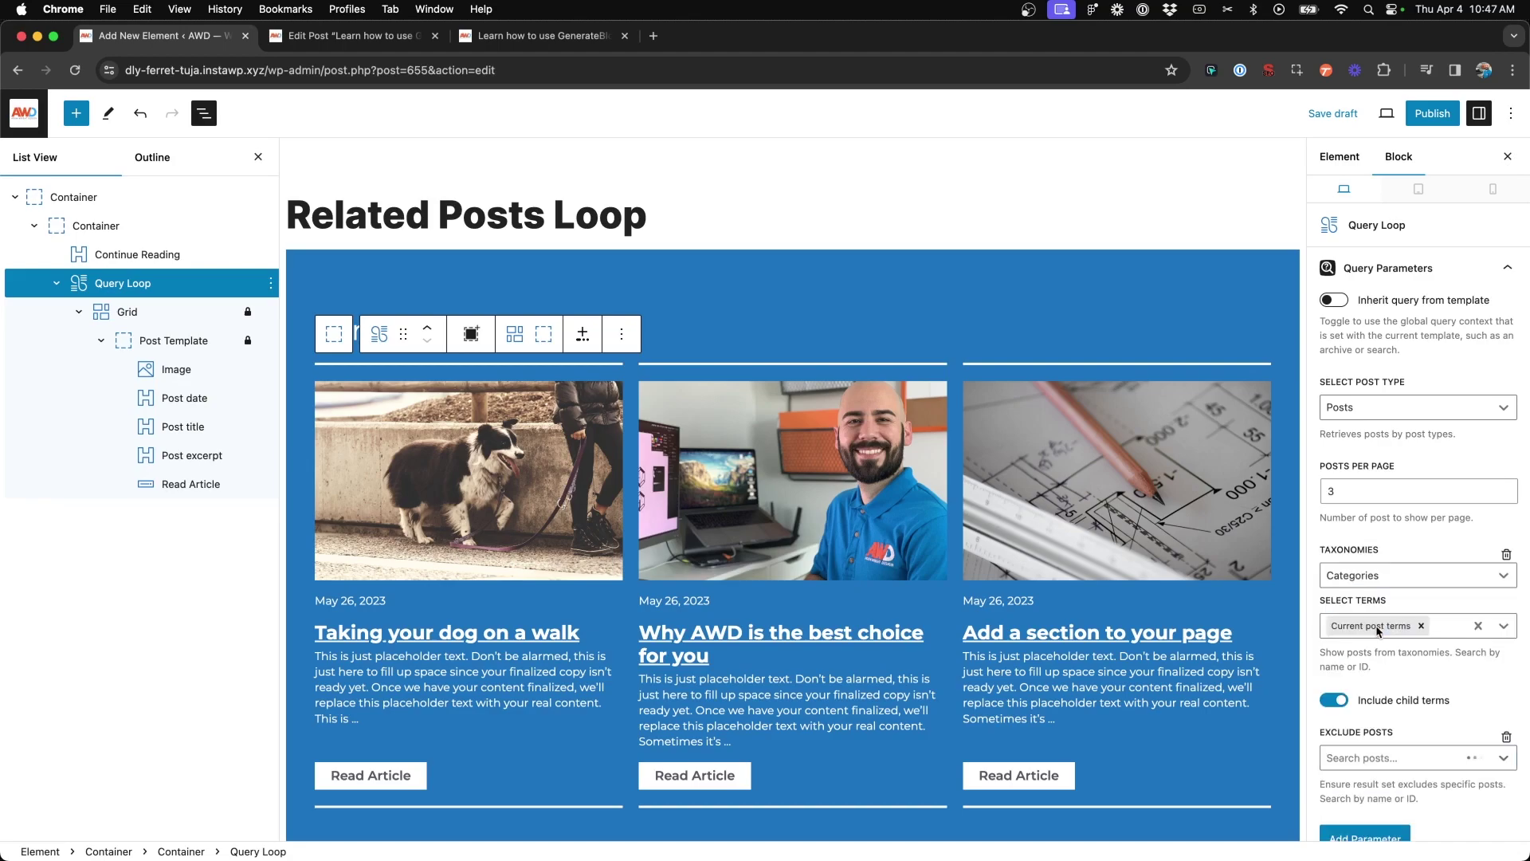
pyautogui.click(1384, 764)
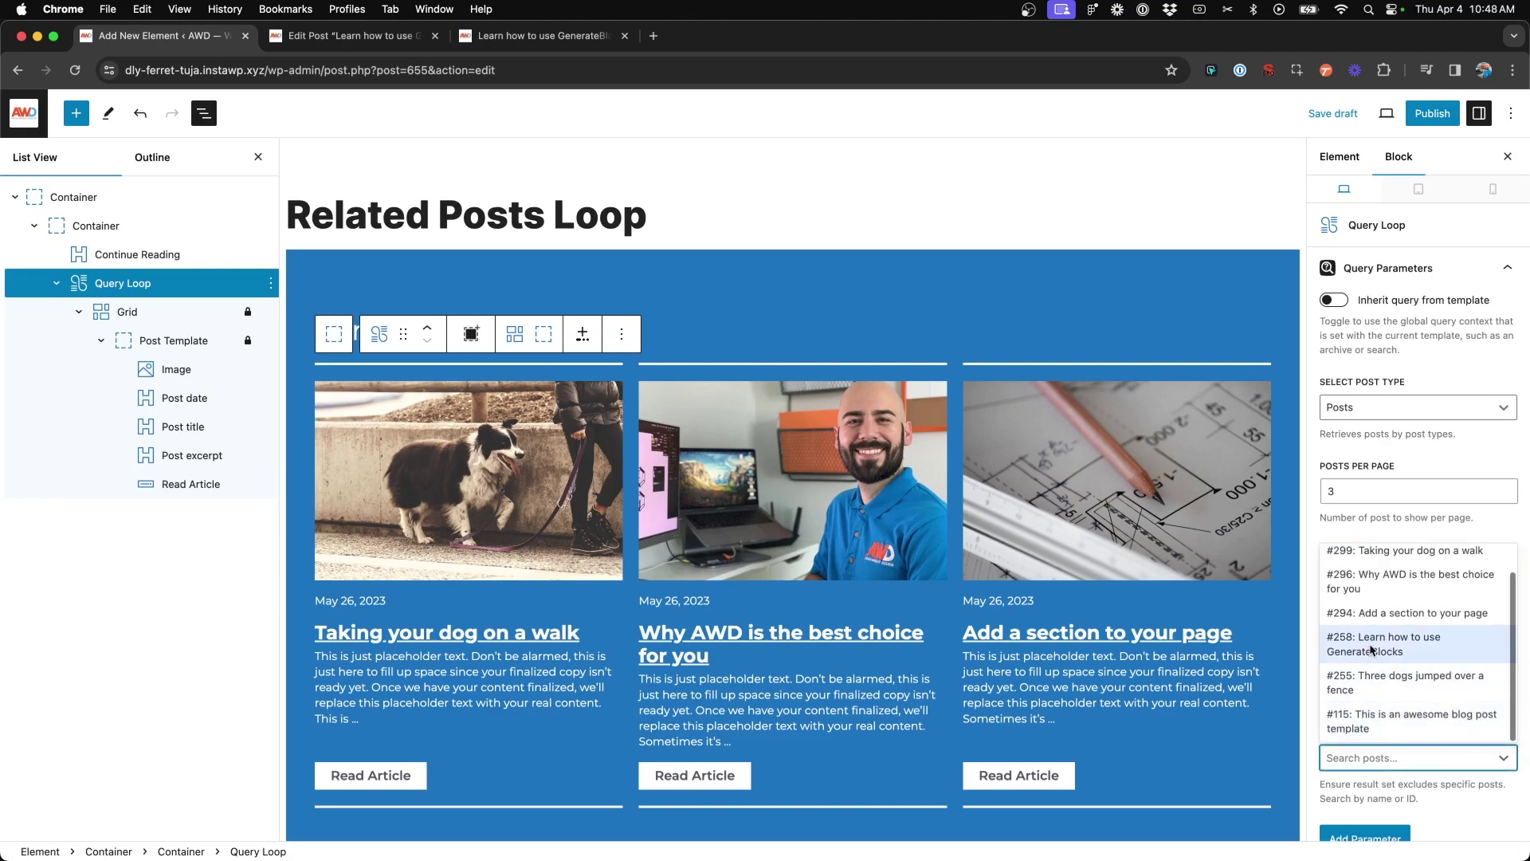
pyautogui.scroll(3, 1371, 650)
pyautogui.click(1379, 558)
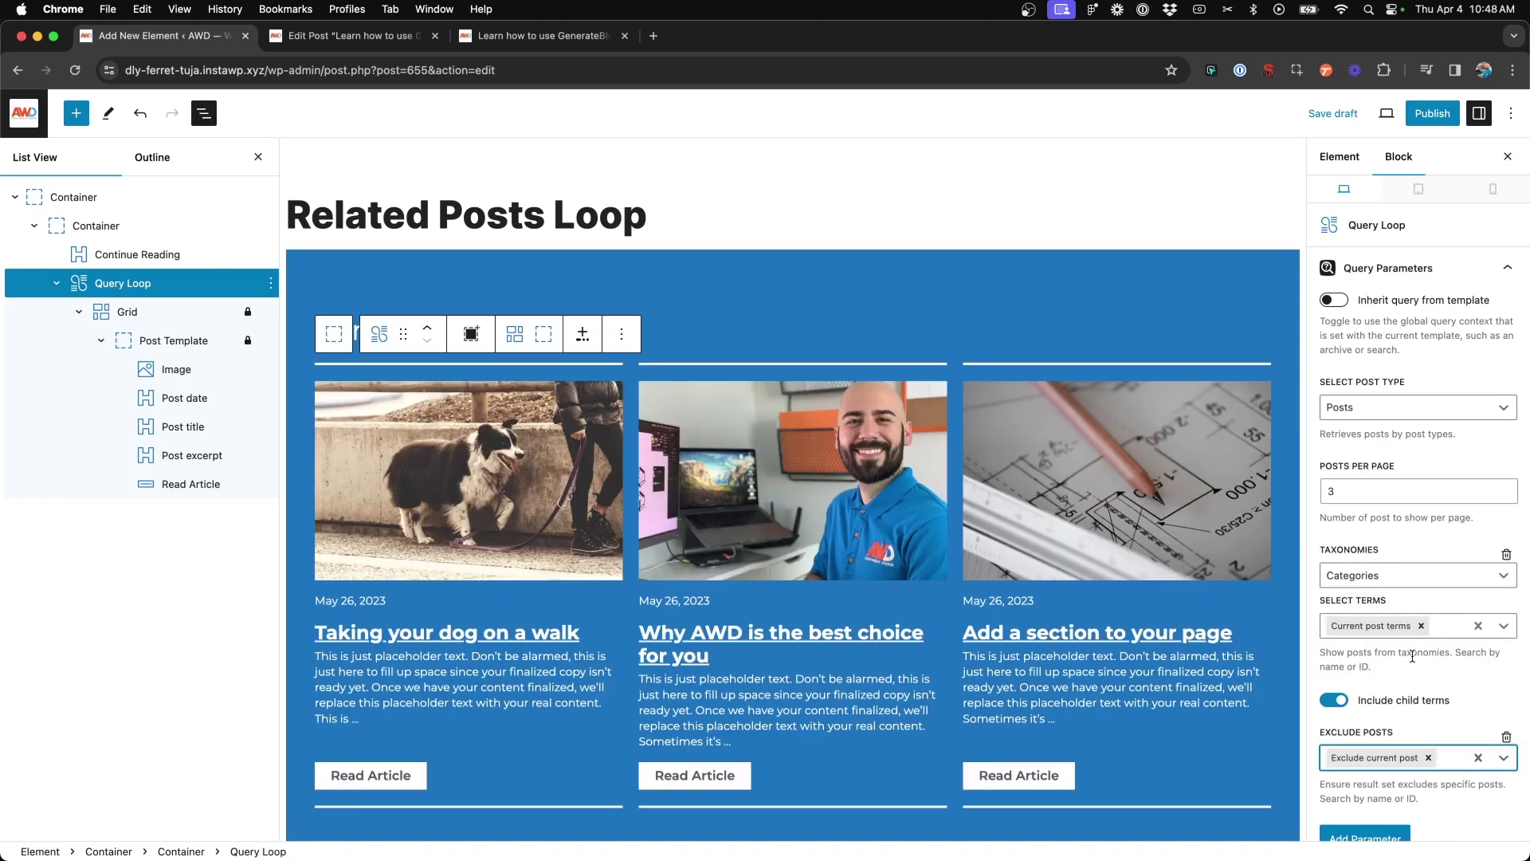
pyautogui.scroll(-1, 763, 544)
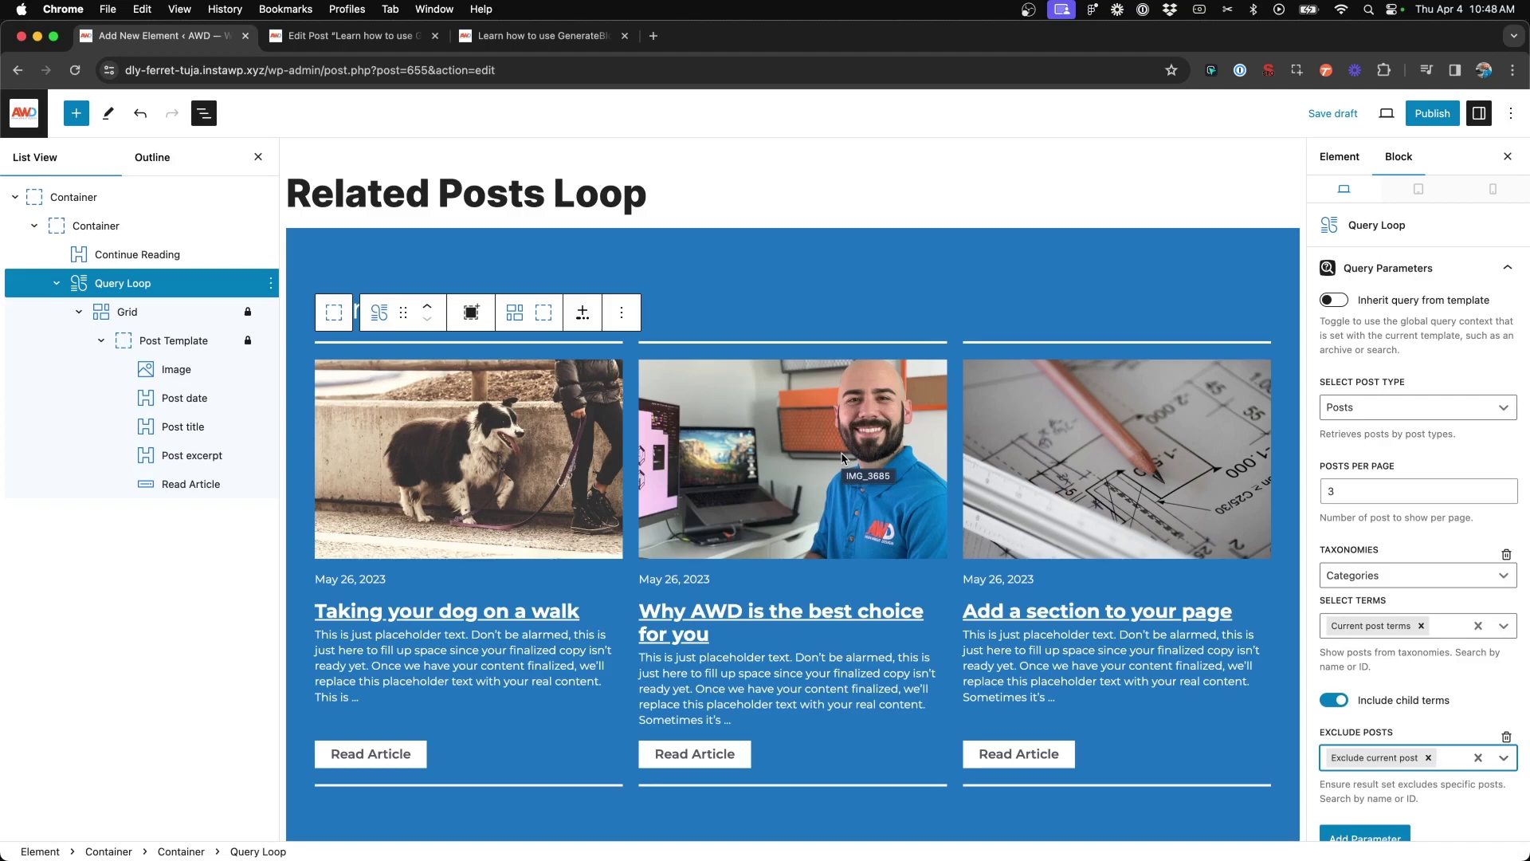
pyautogui.scroll(-1, 1387, 407)
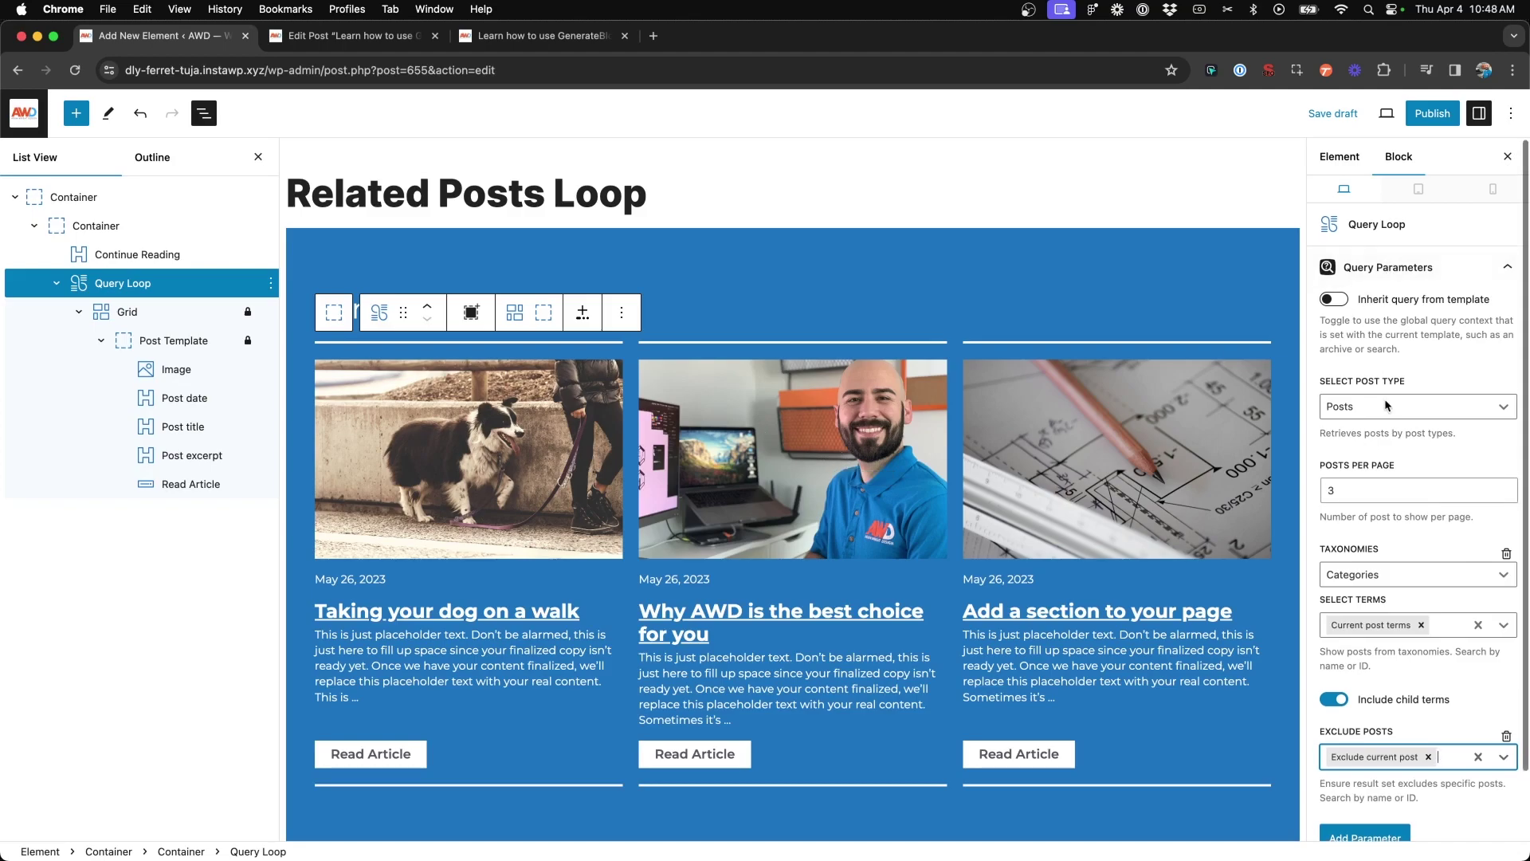
# Step: Save the draft and set the element's hook to after_main_content
pyautogui.click(1332, 113)
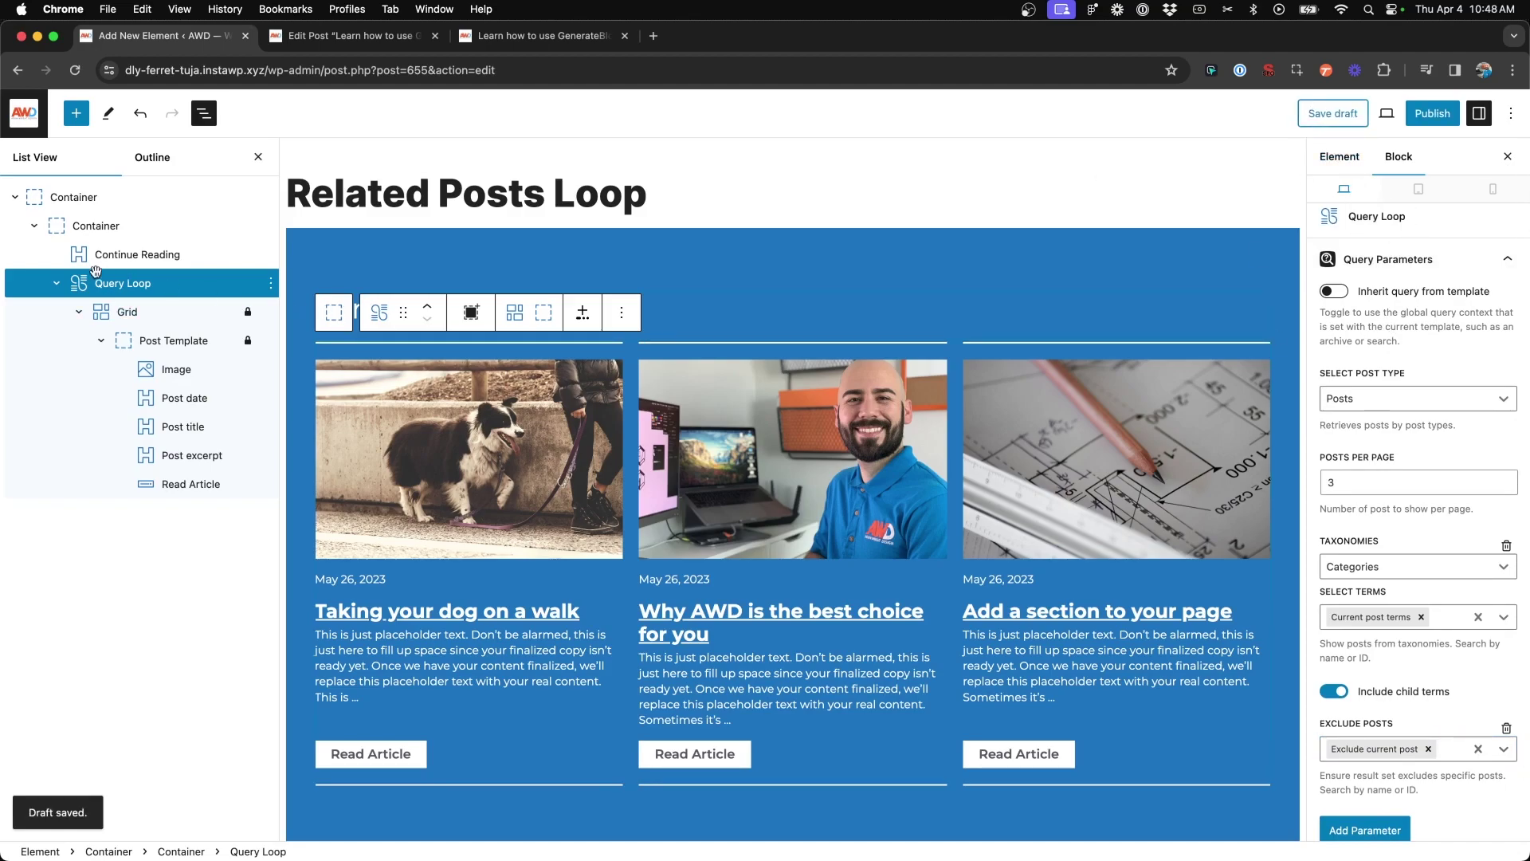
pyautogui.click(1339, 159)
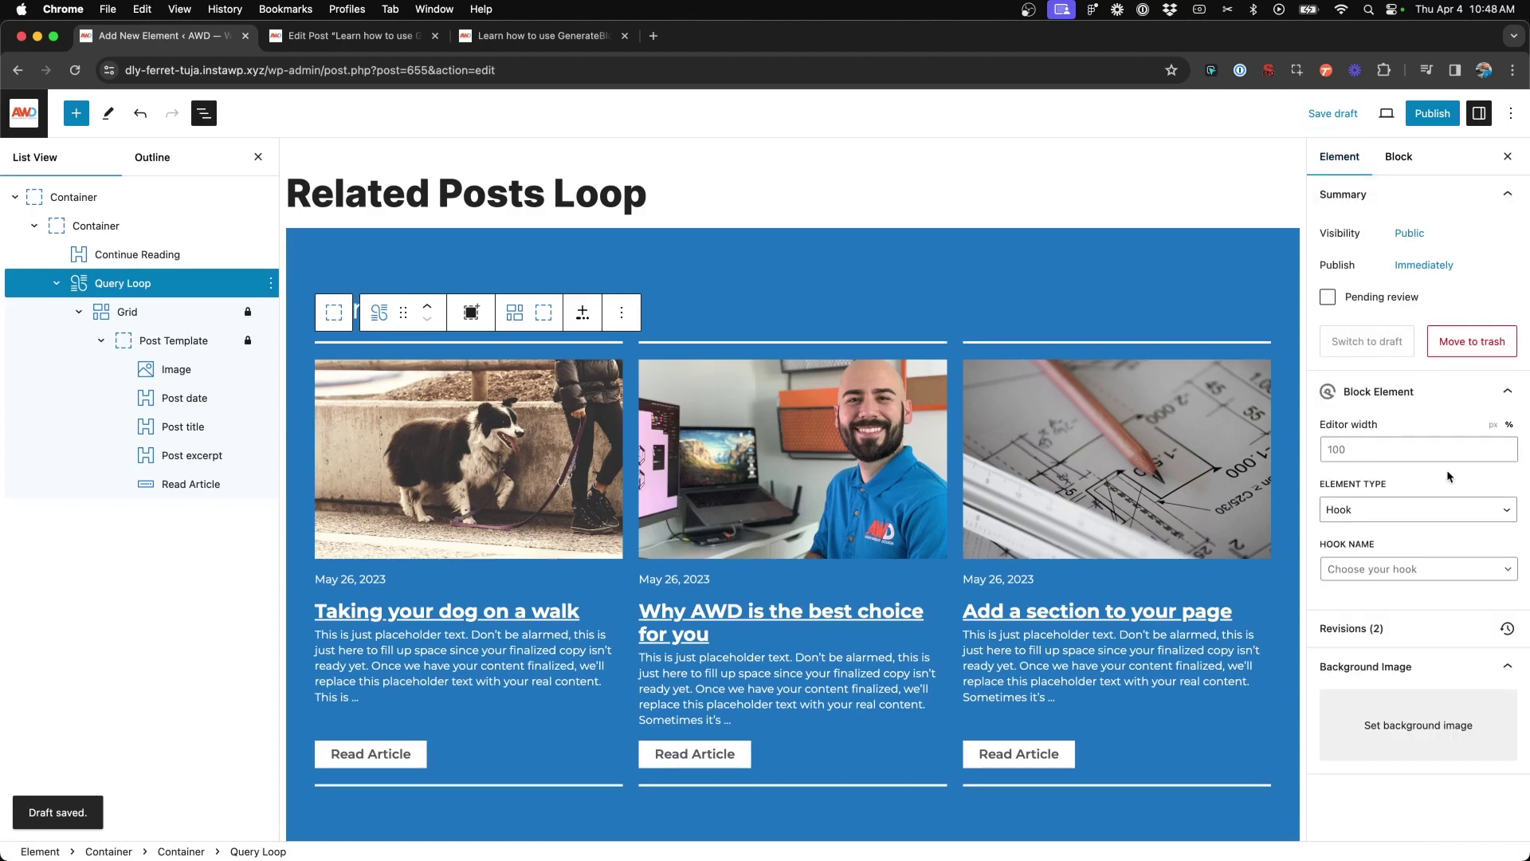
pyautogui.click(1383, 569)
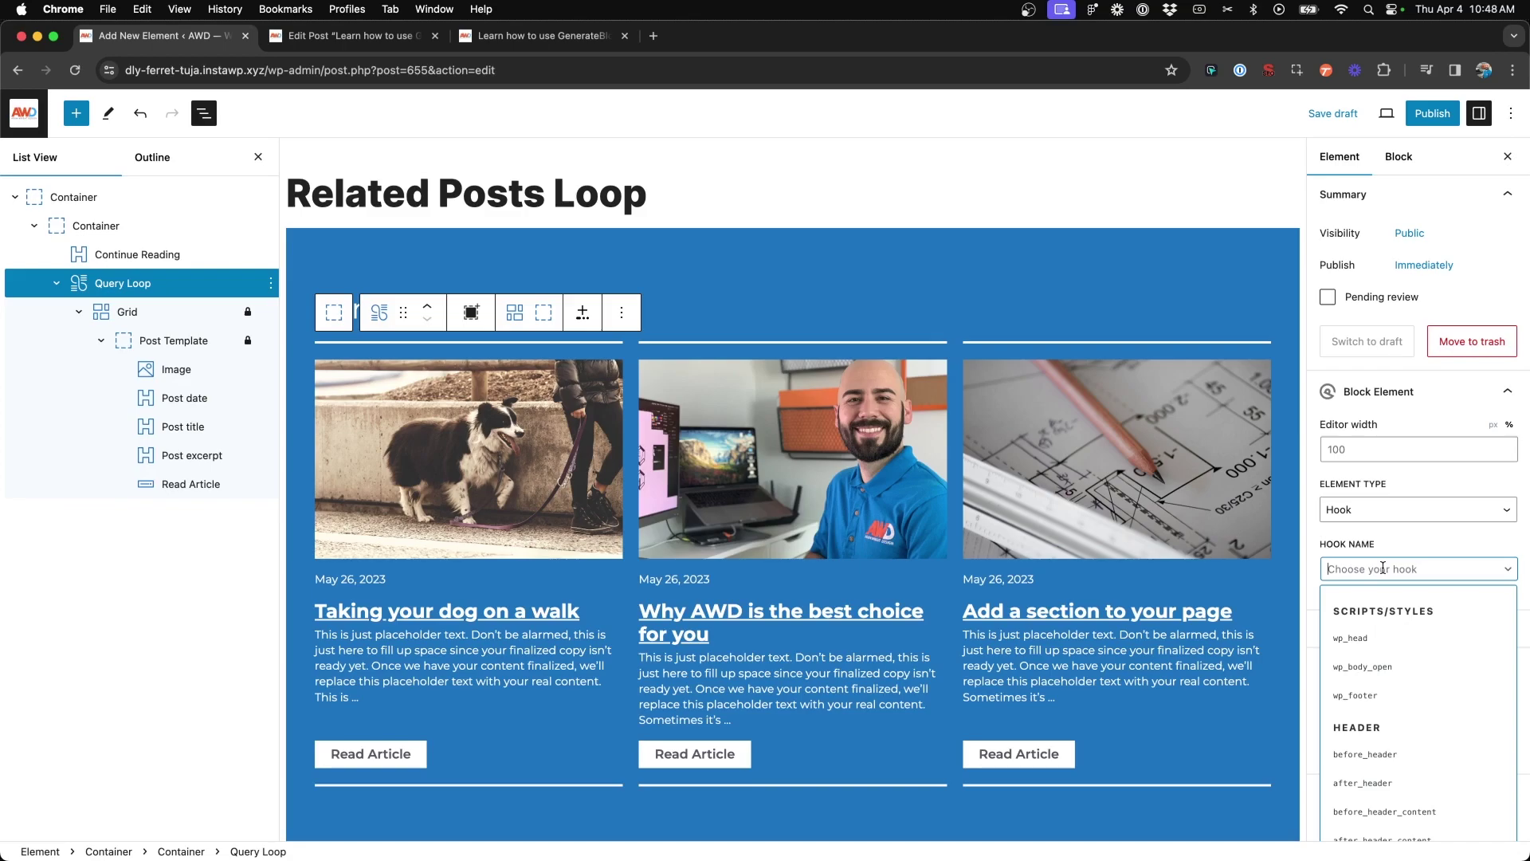
pyautogui.scroll(-1, 1383, 568)
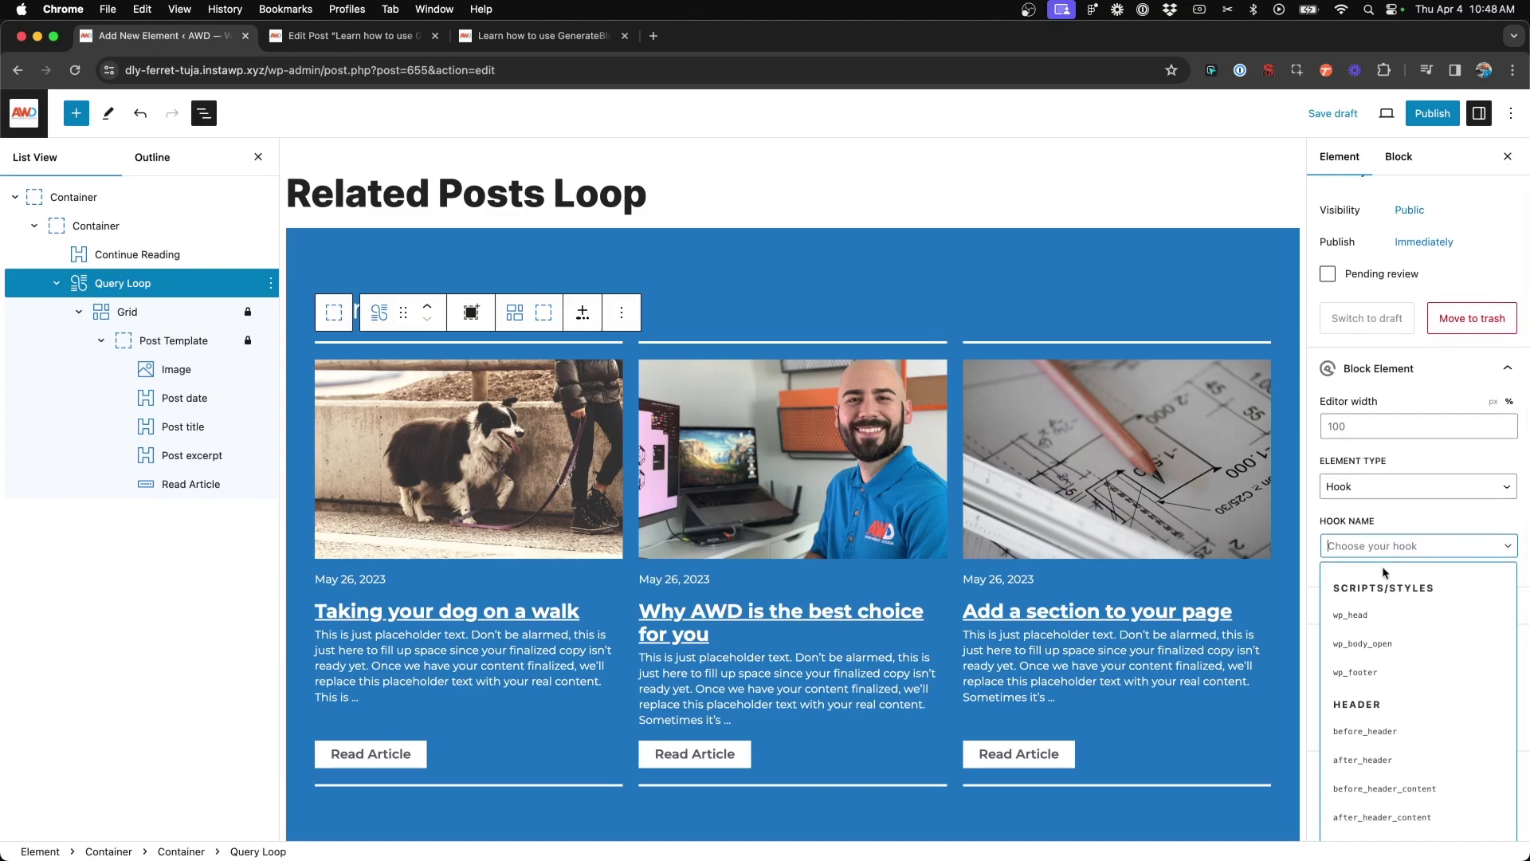
pyautogui.scroll(-5, 1391, 635)
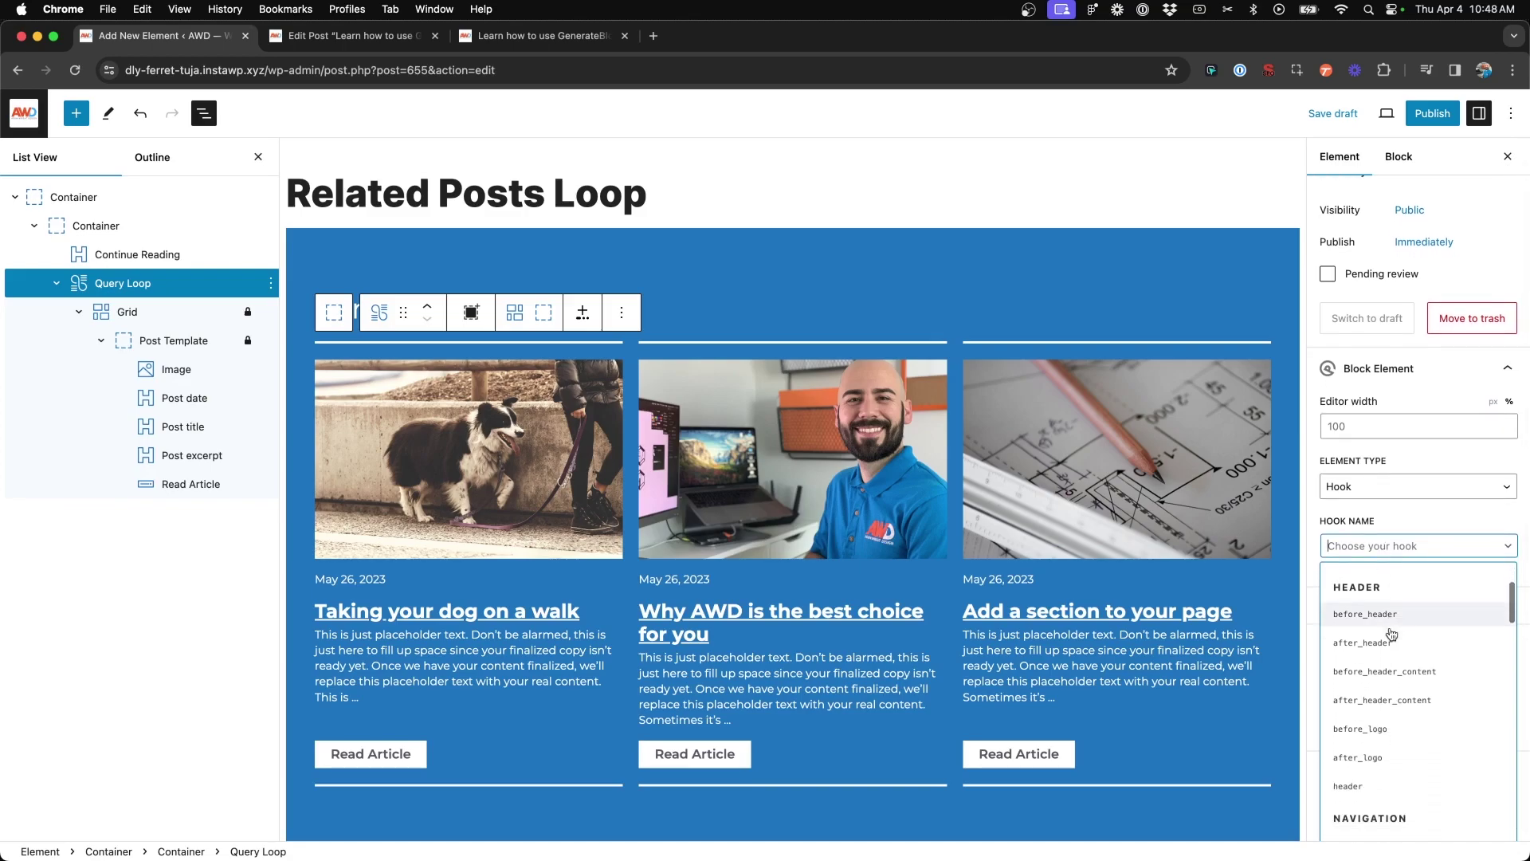
pyautogui.scroll(-8, 1391, 635)
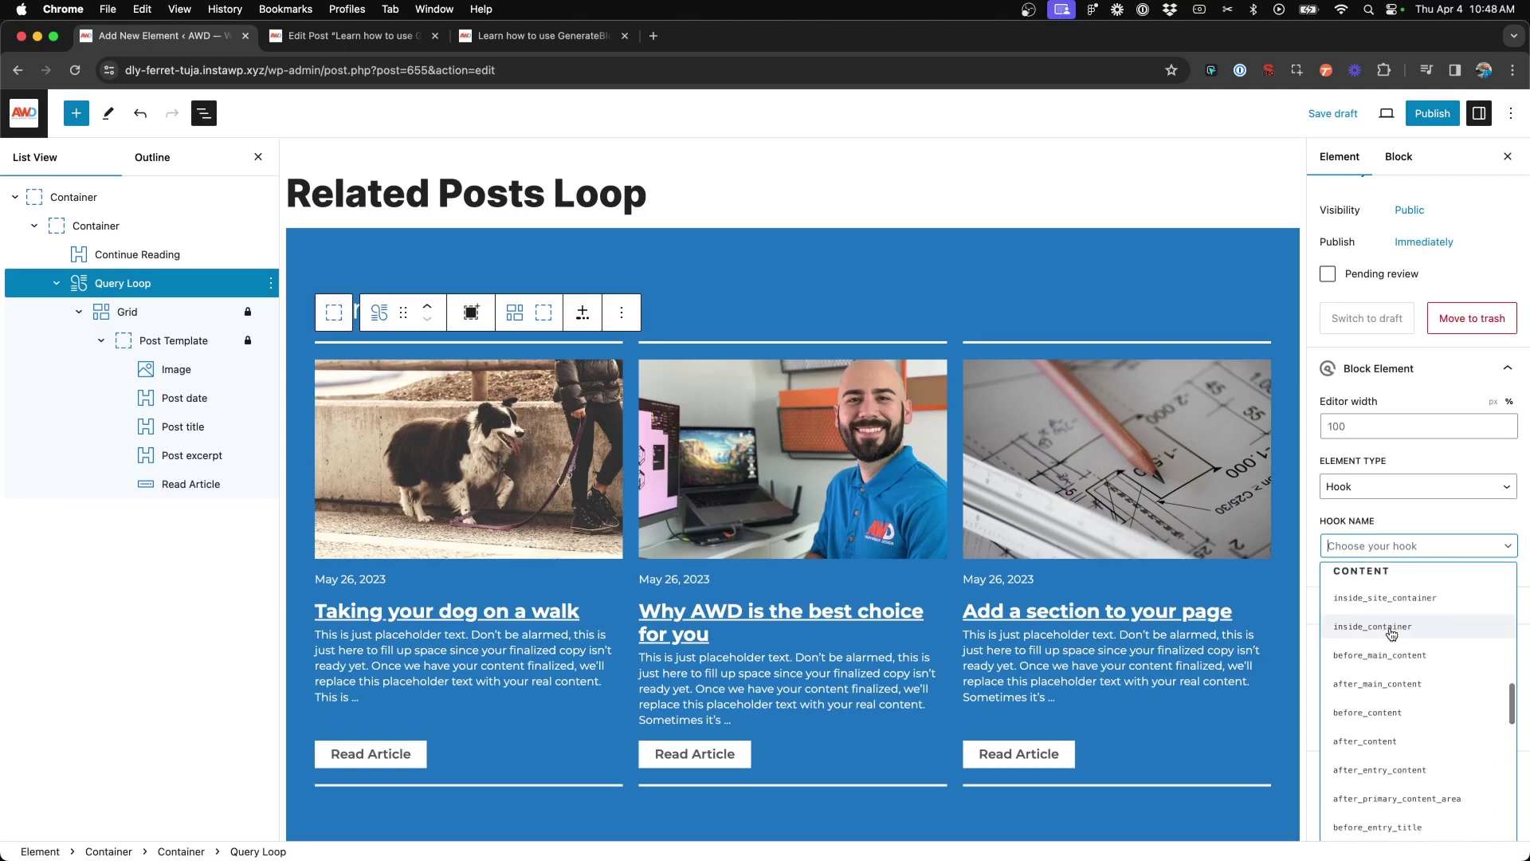
pyautogui.click(1408, 684)
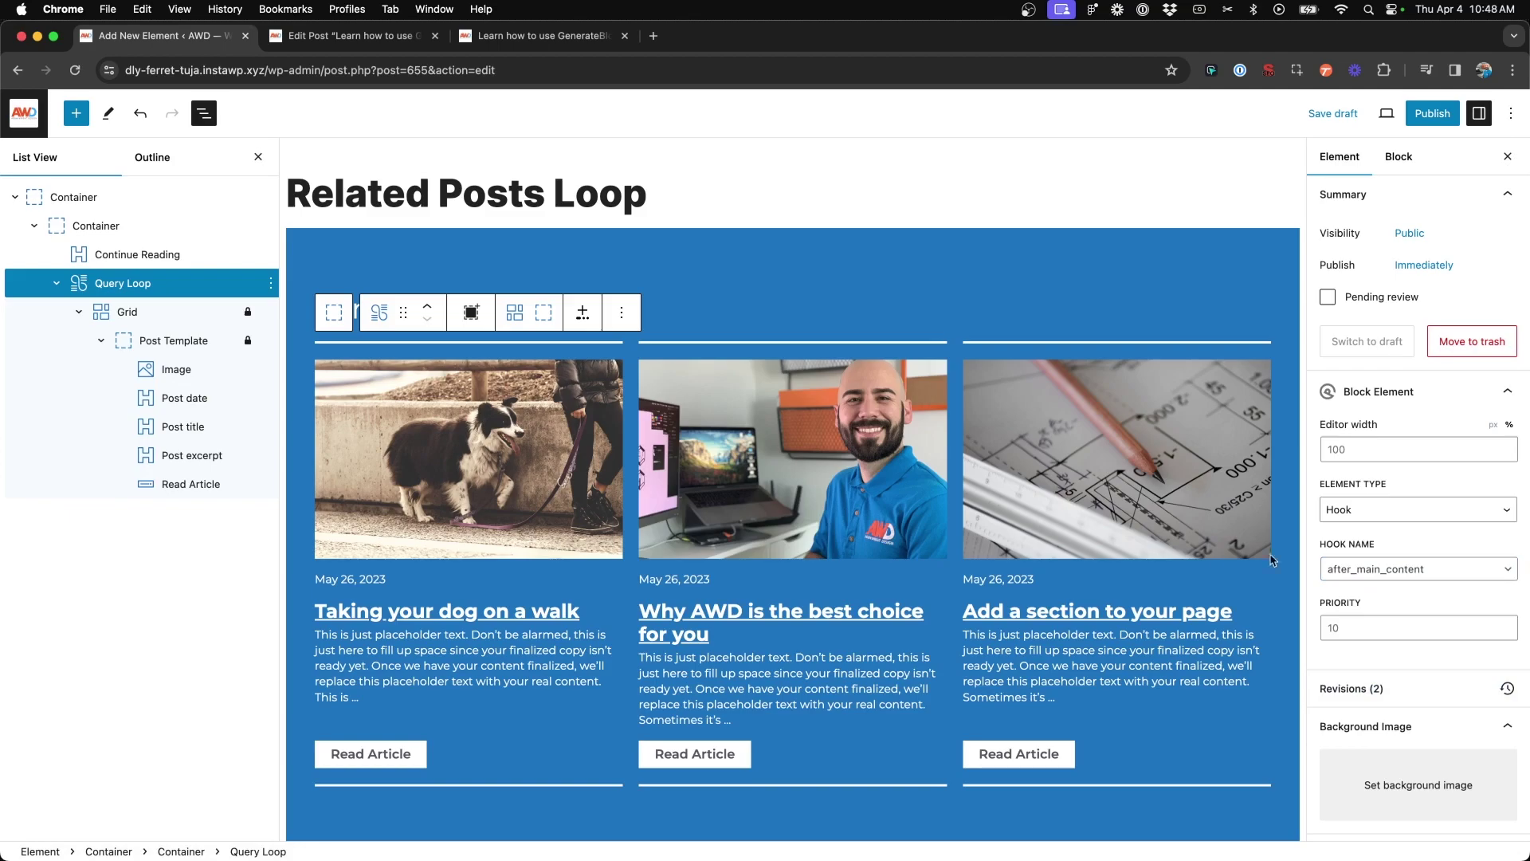
# Step: Set the element's display location to Post > All Posts
pyautogui.scroll(-5, 942, 550)
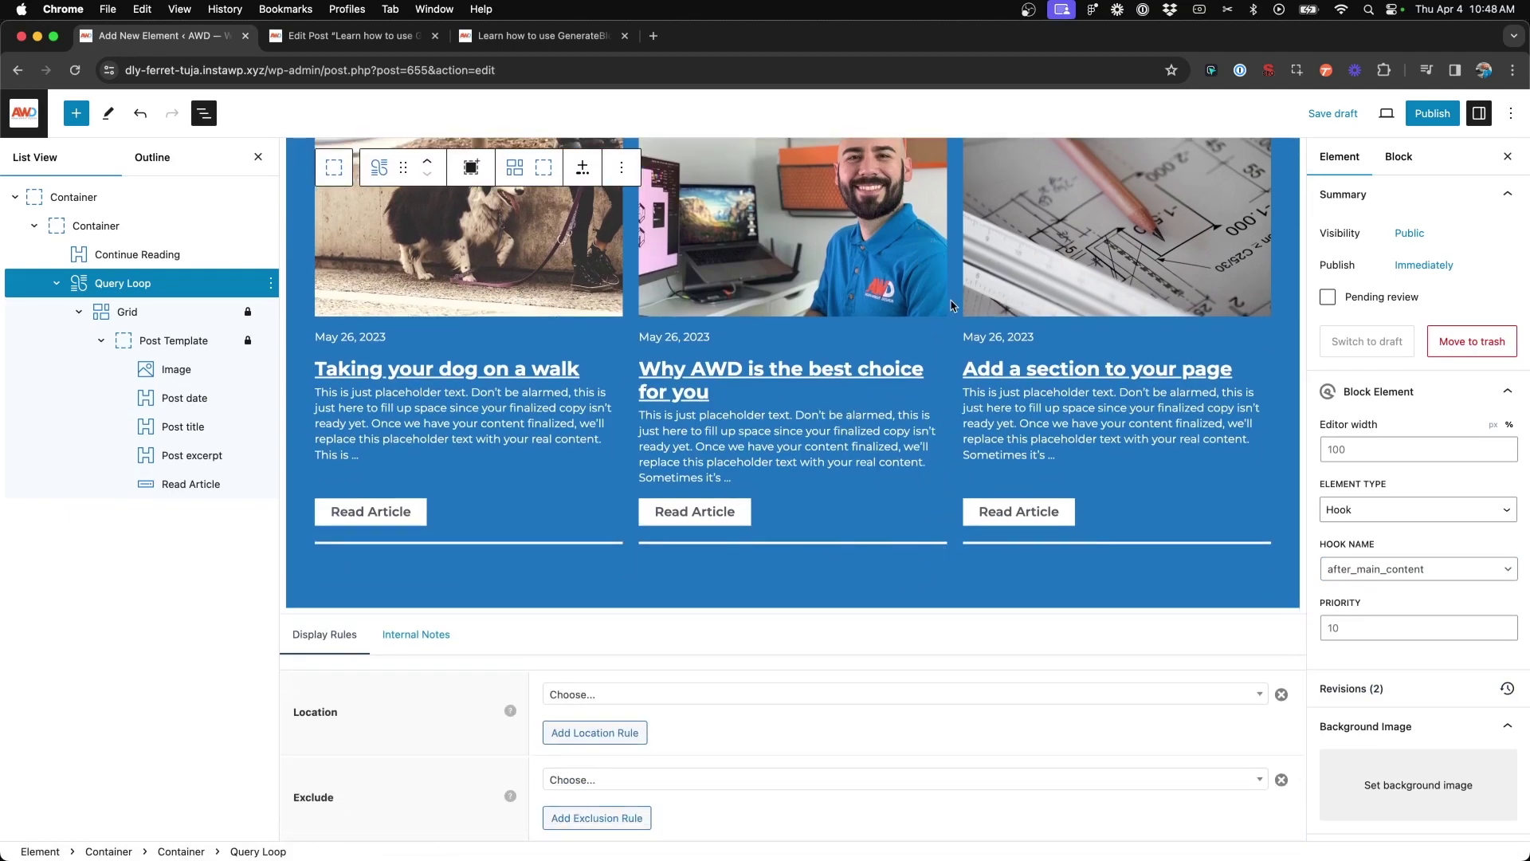
pyautogui.scroll(-2, 951, 305)
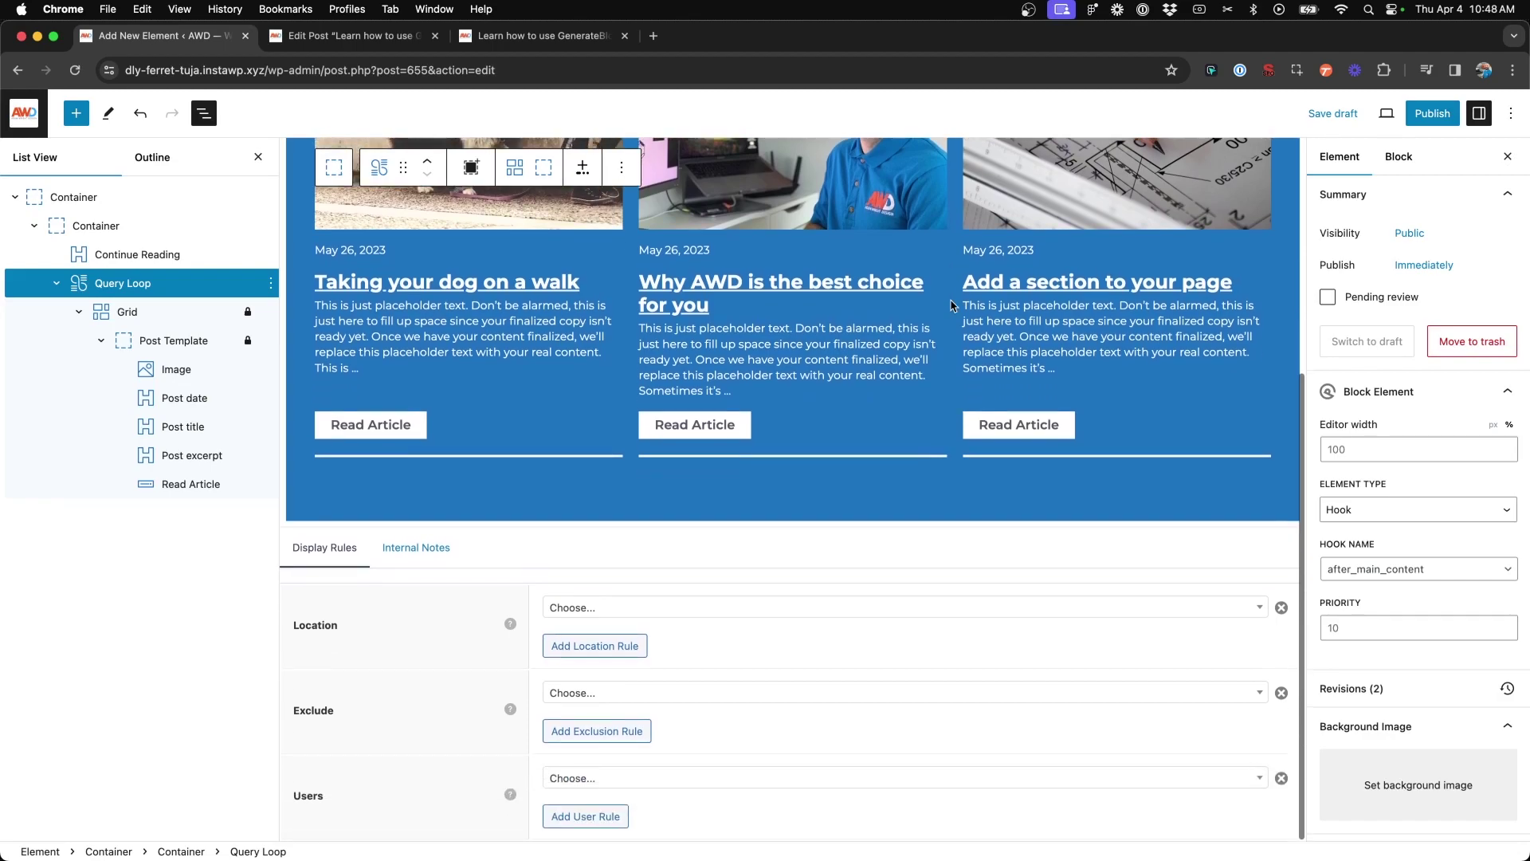
pyautogui.click(604, 609)
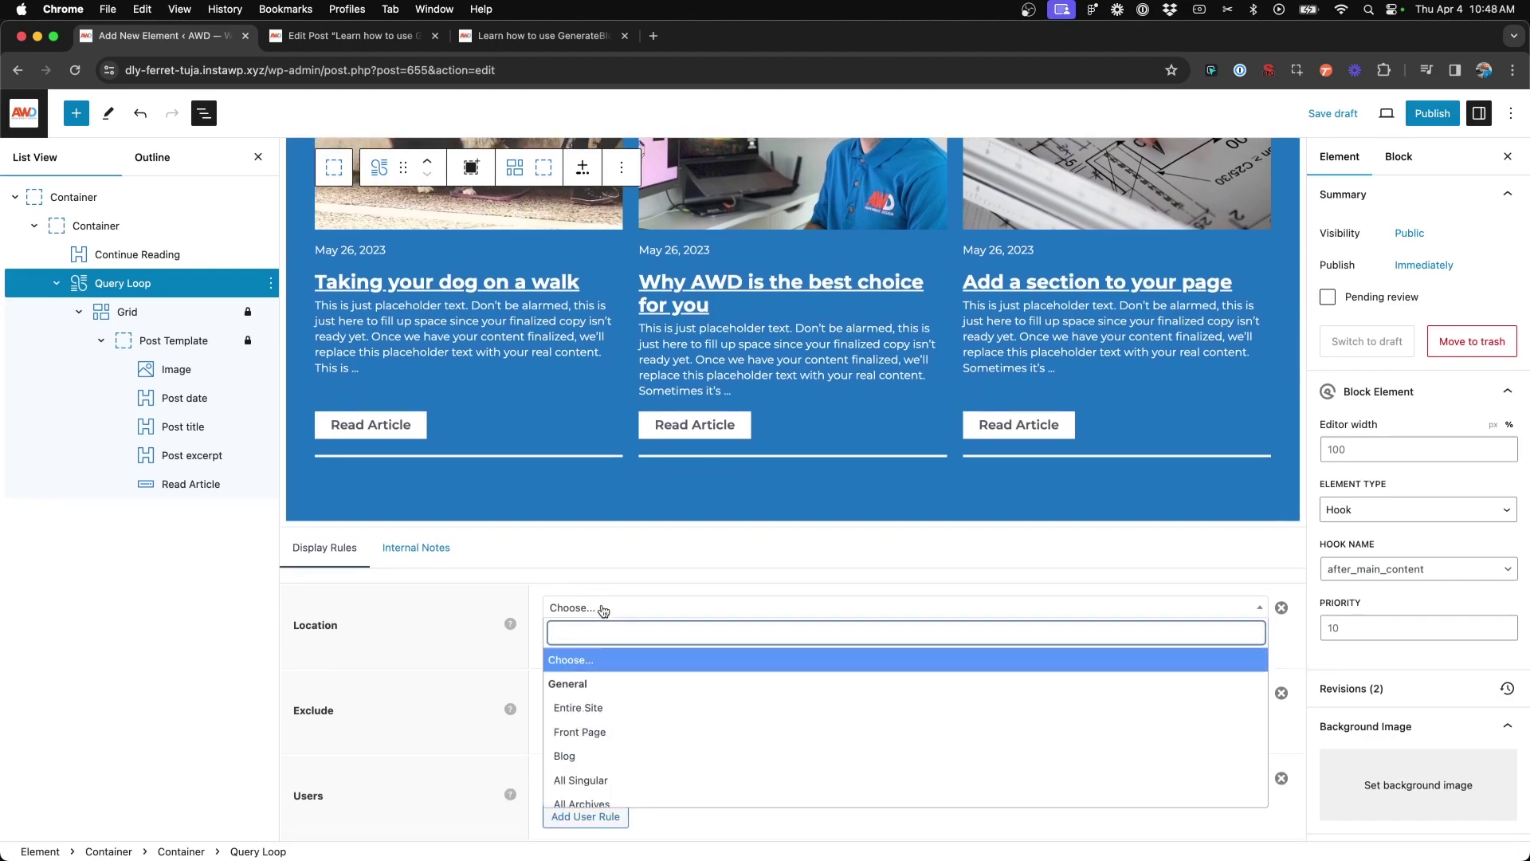
pyautogui.scroll(-5, 614, 702)
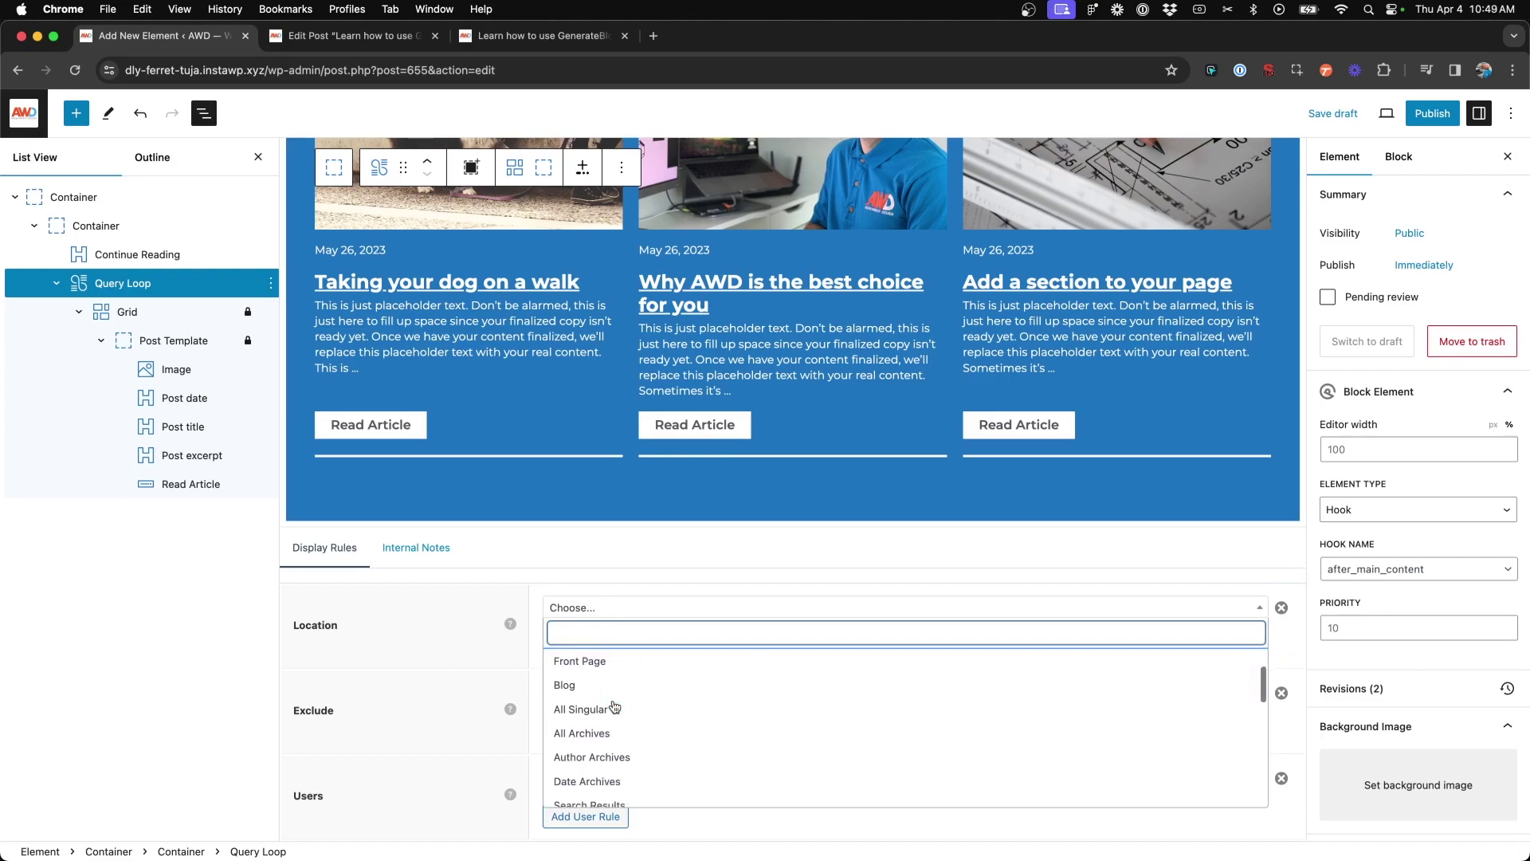
pyautogui.scroll(-2, 613, 706)
pyautogui.click(610, 729)
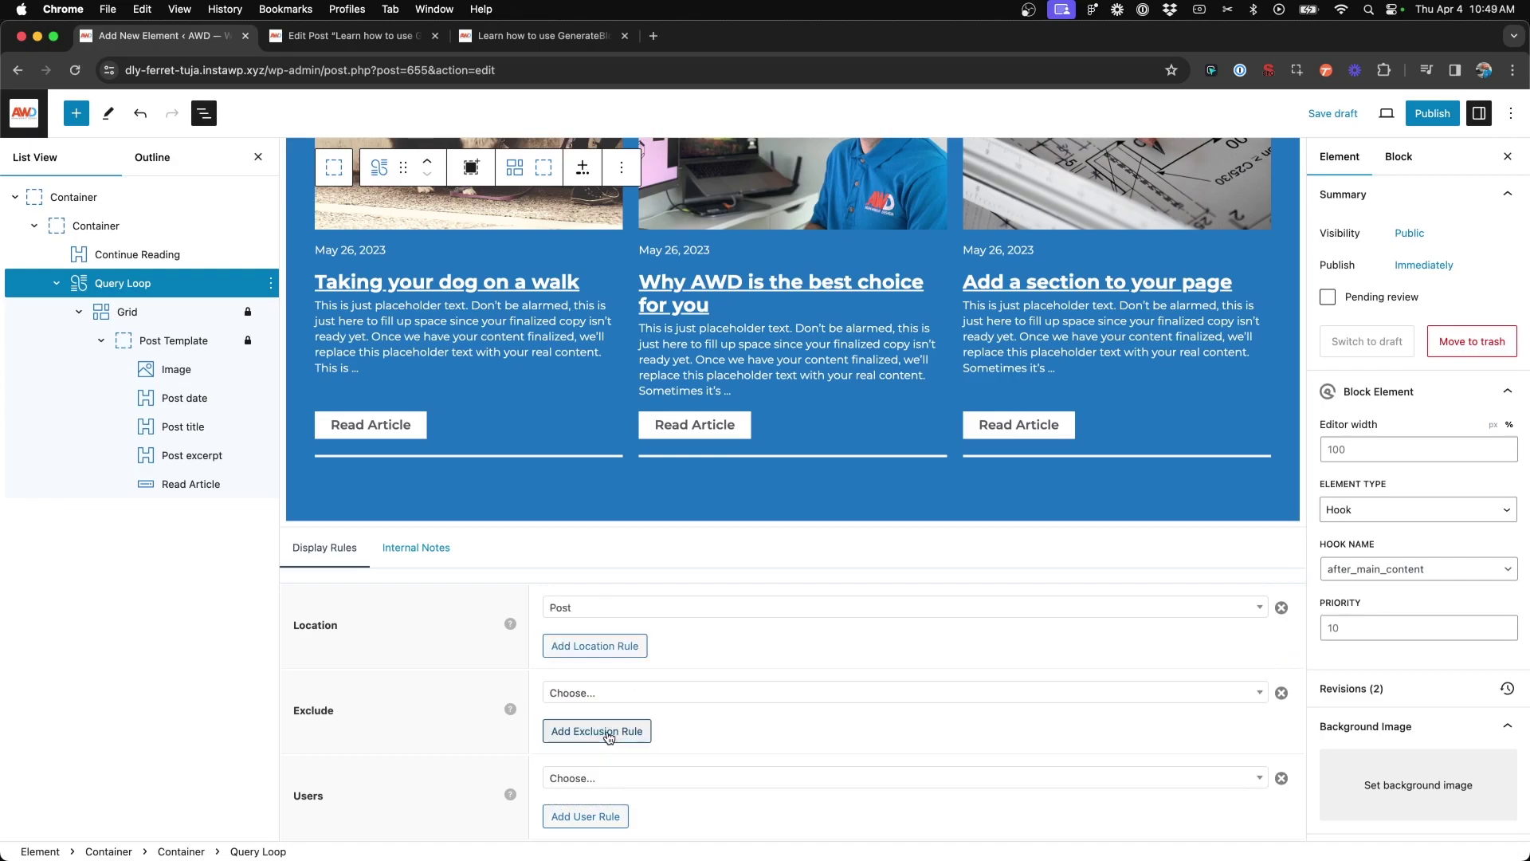
# Step: Publish the Related Posts Loop element and confirm publishing
pyautogui.scroll(1, 1304, 528)
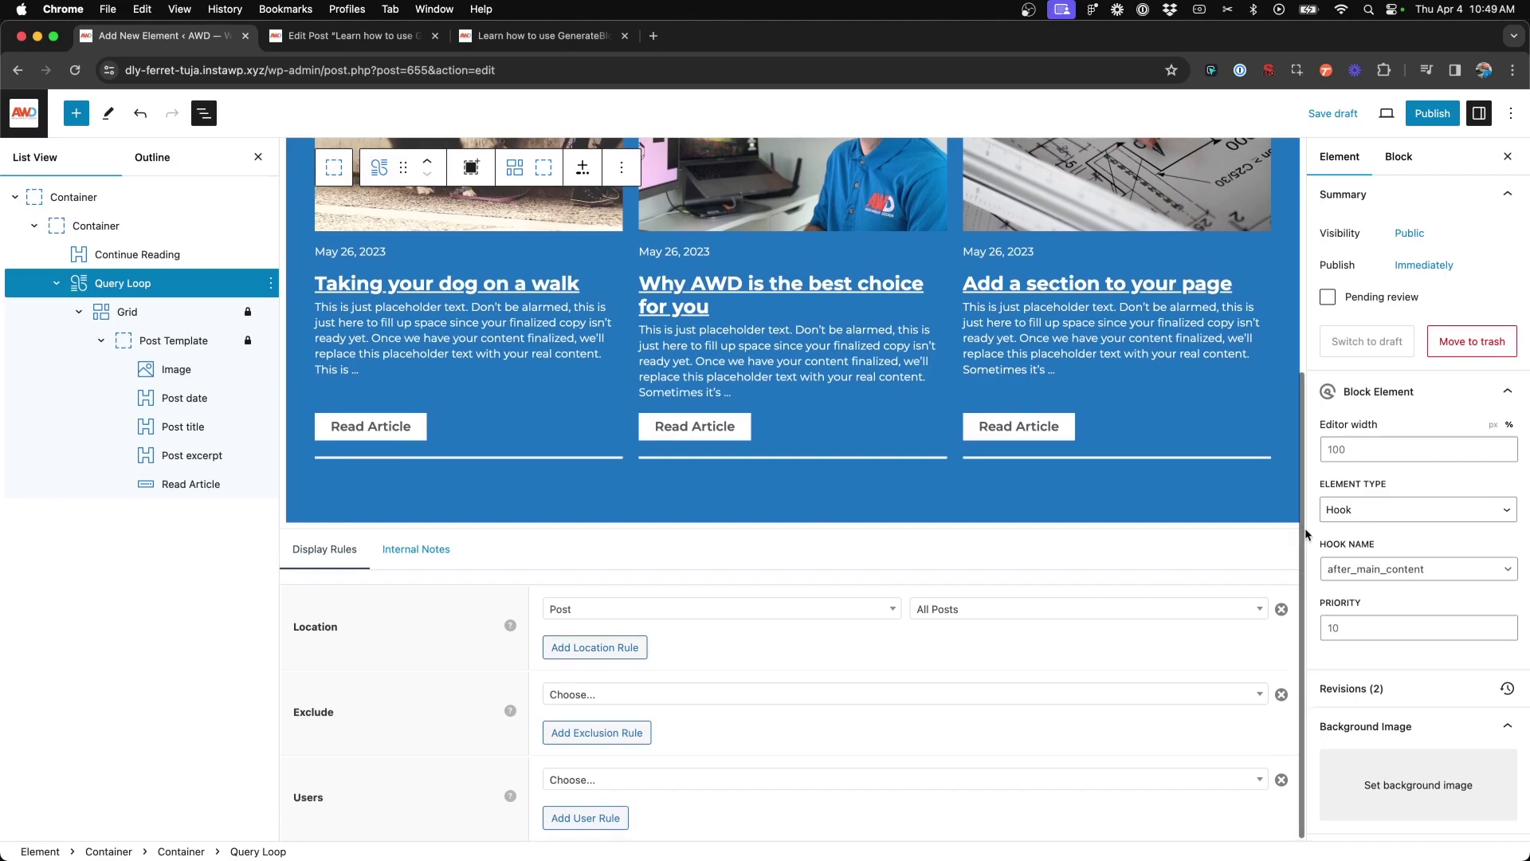
pyautogui.click(1432, 114)
pyautogui.click(1365, 113)
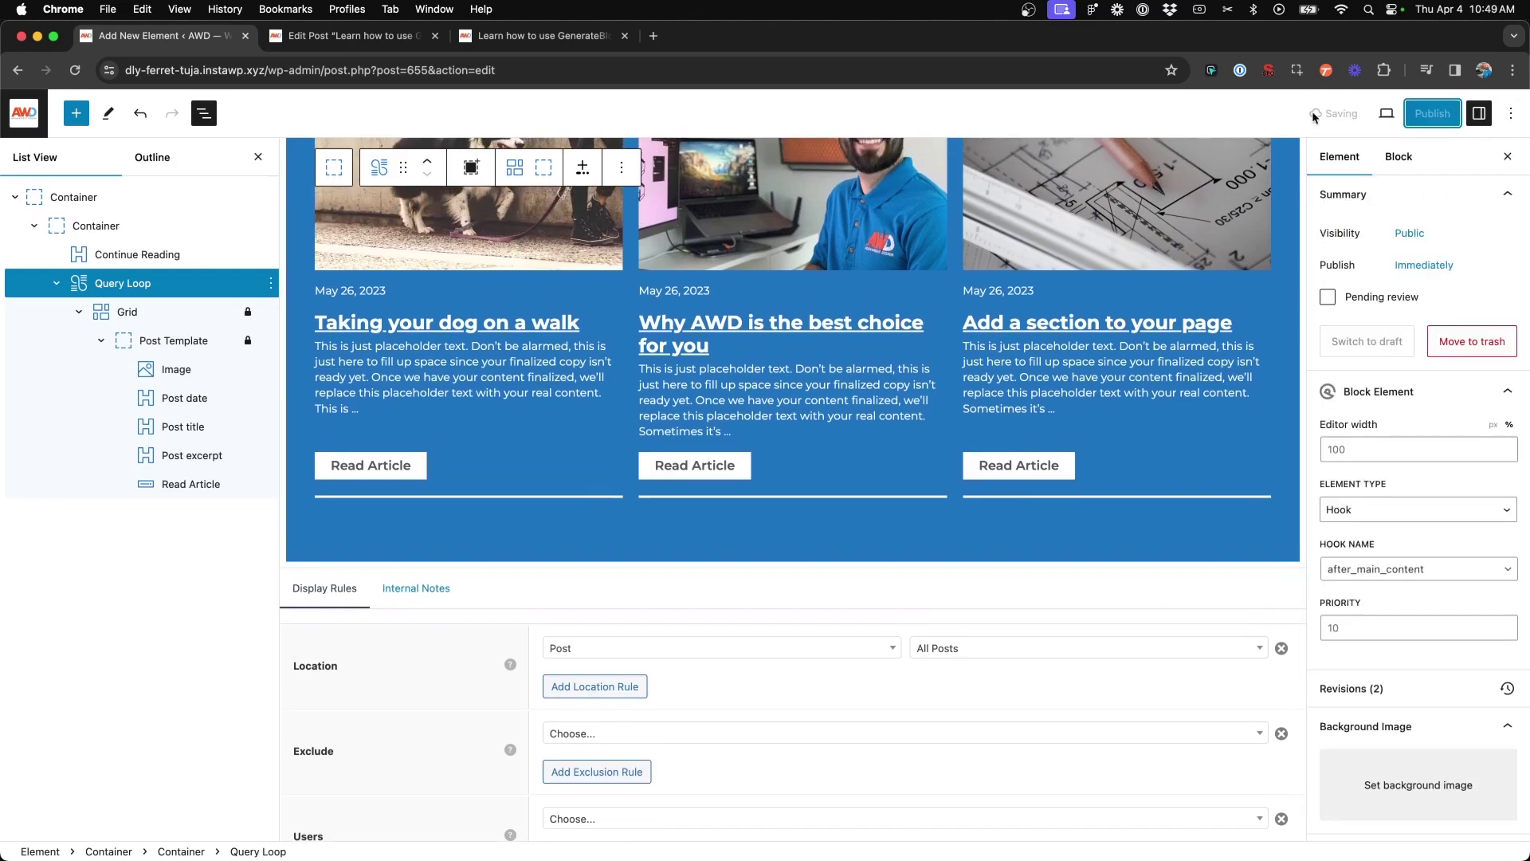
# Step: Reload the live 'Learn how to use GenerateBlocks' post to view its new Continue Reading section
pyautogui.click(542, 36)
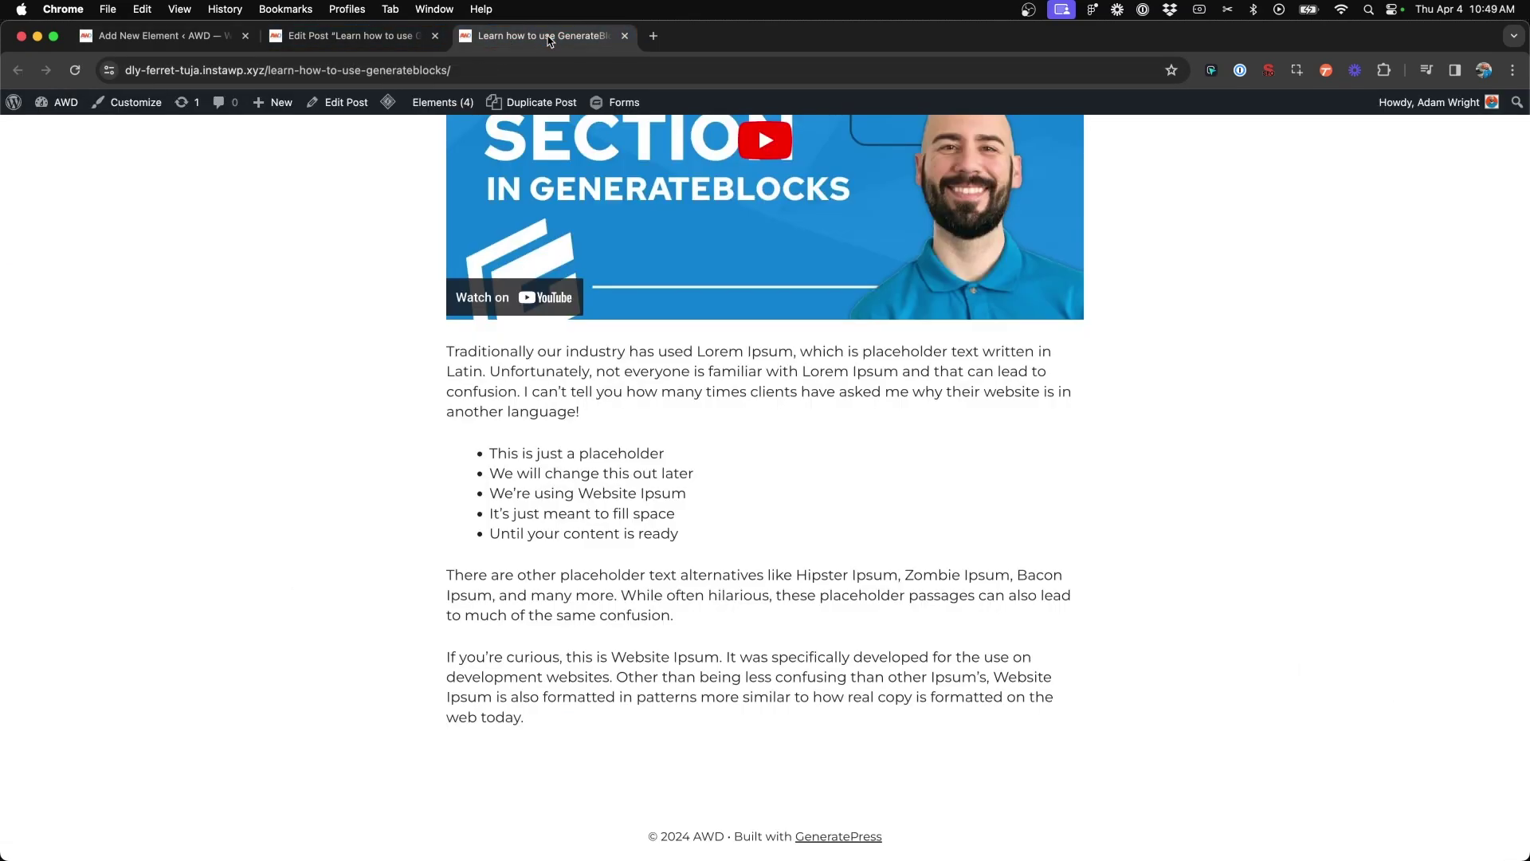
pyautogui.scroll(6, 654, 329)
pyautogui.scroll(5, 655, 329)
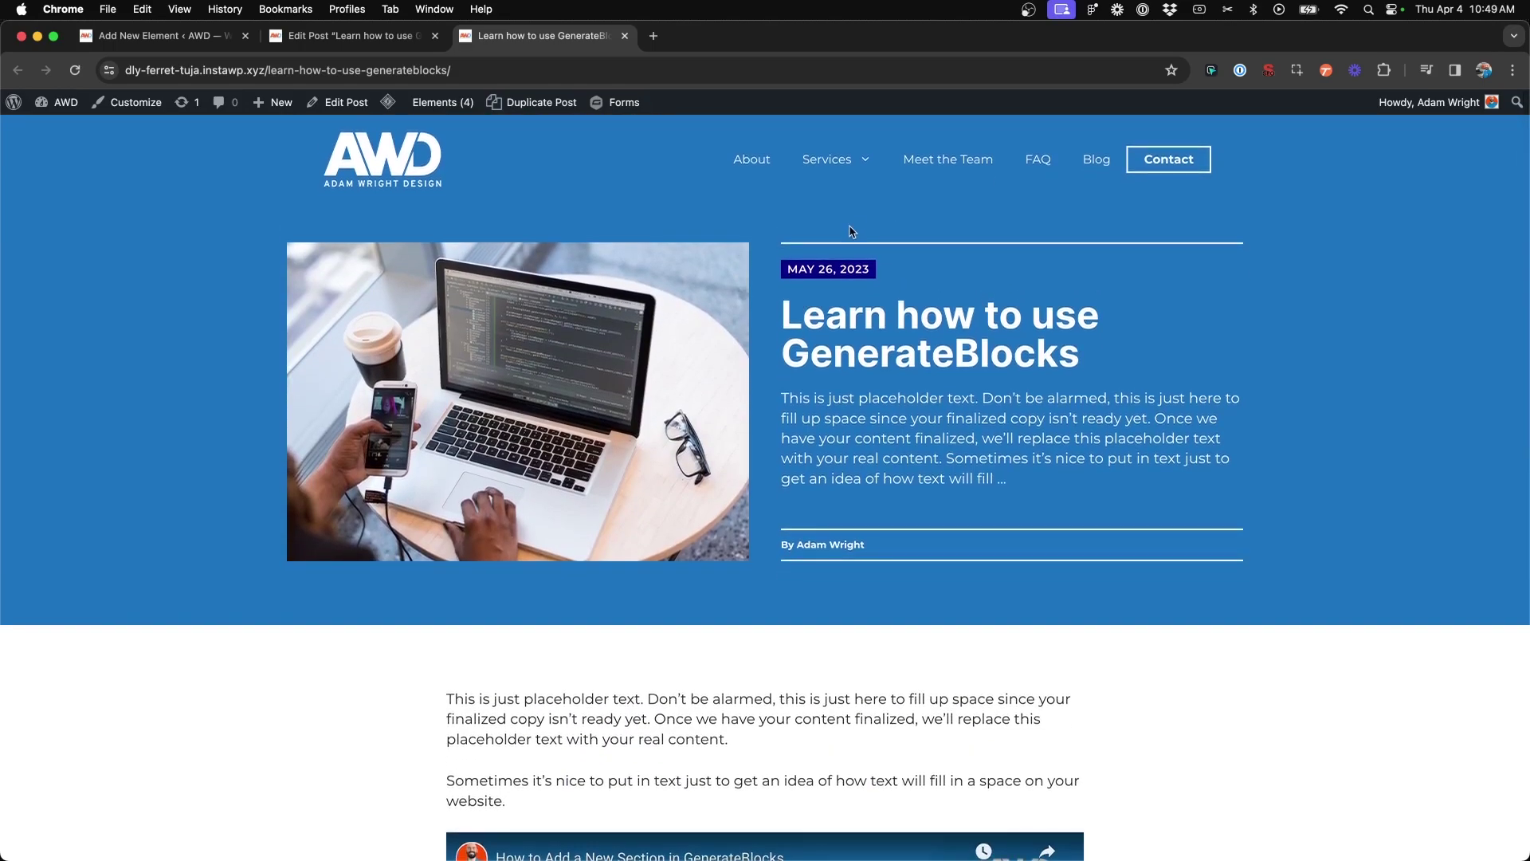
pyautogui.press('super+r')
pyautogui.scroll(-20, 849, 231)
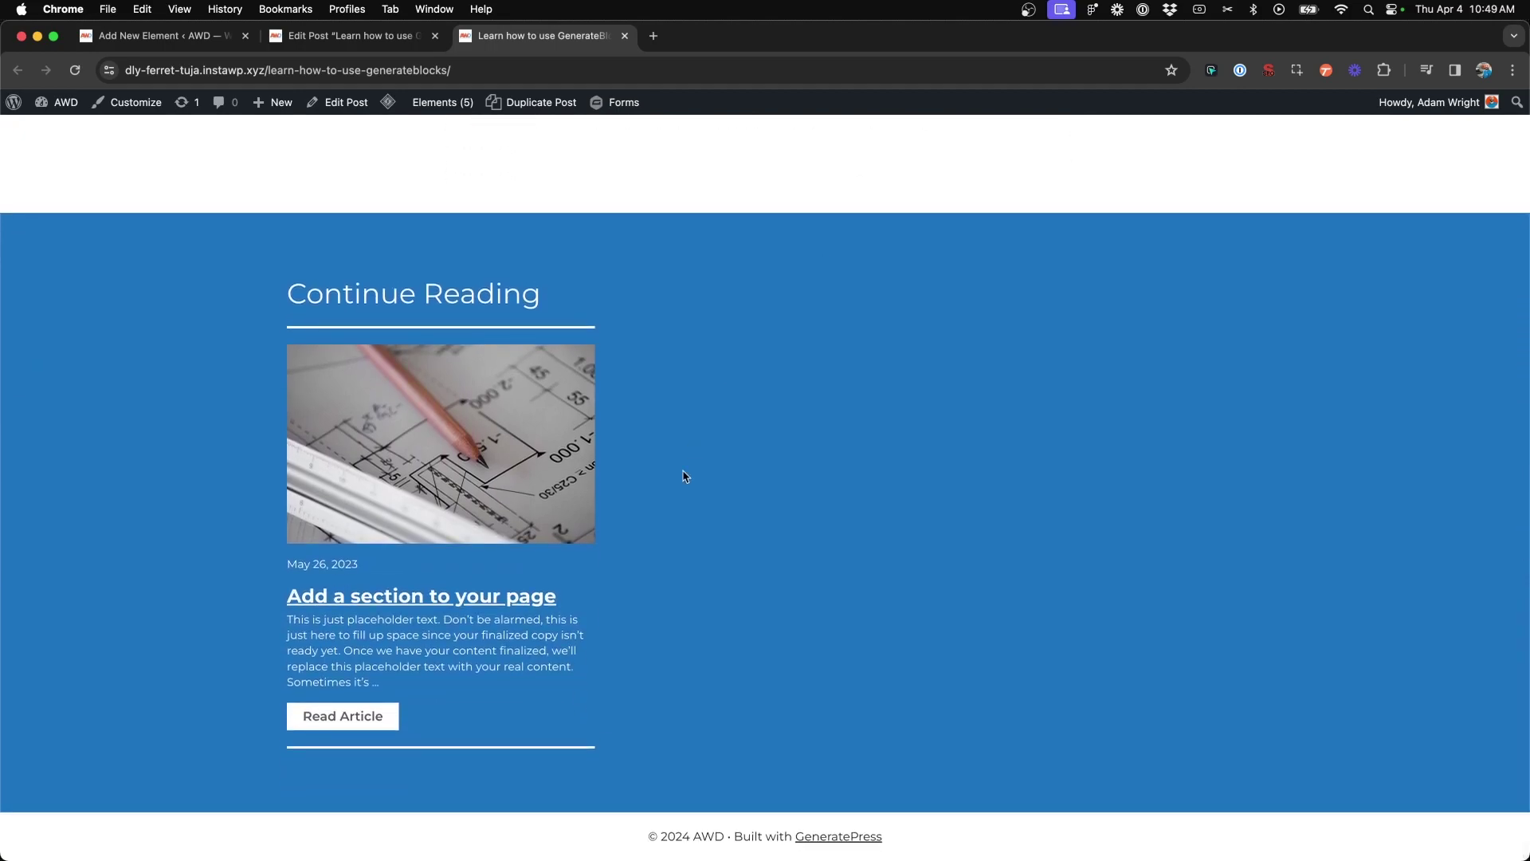
pyautogui.scroll(1, 684, 476)
pyautogui.scroll(-1, 684, 476)
pyautogui.scroll(1, 465, 374)
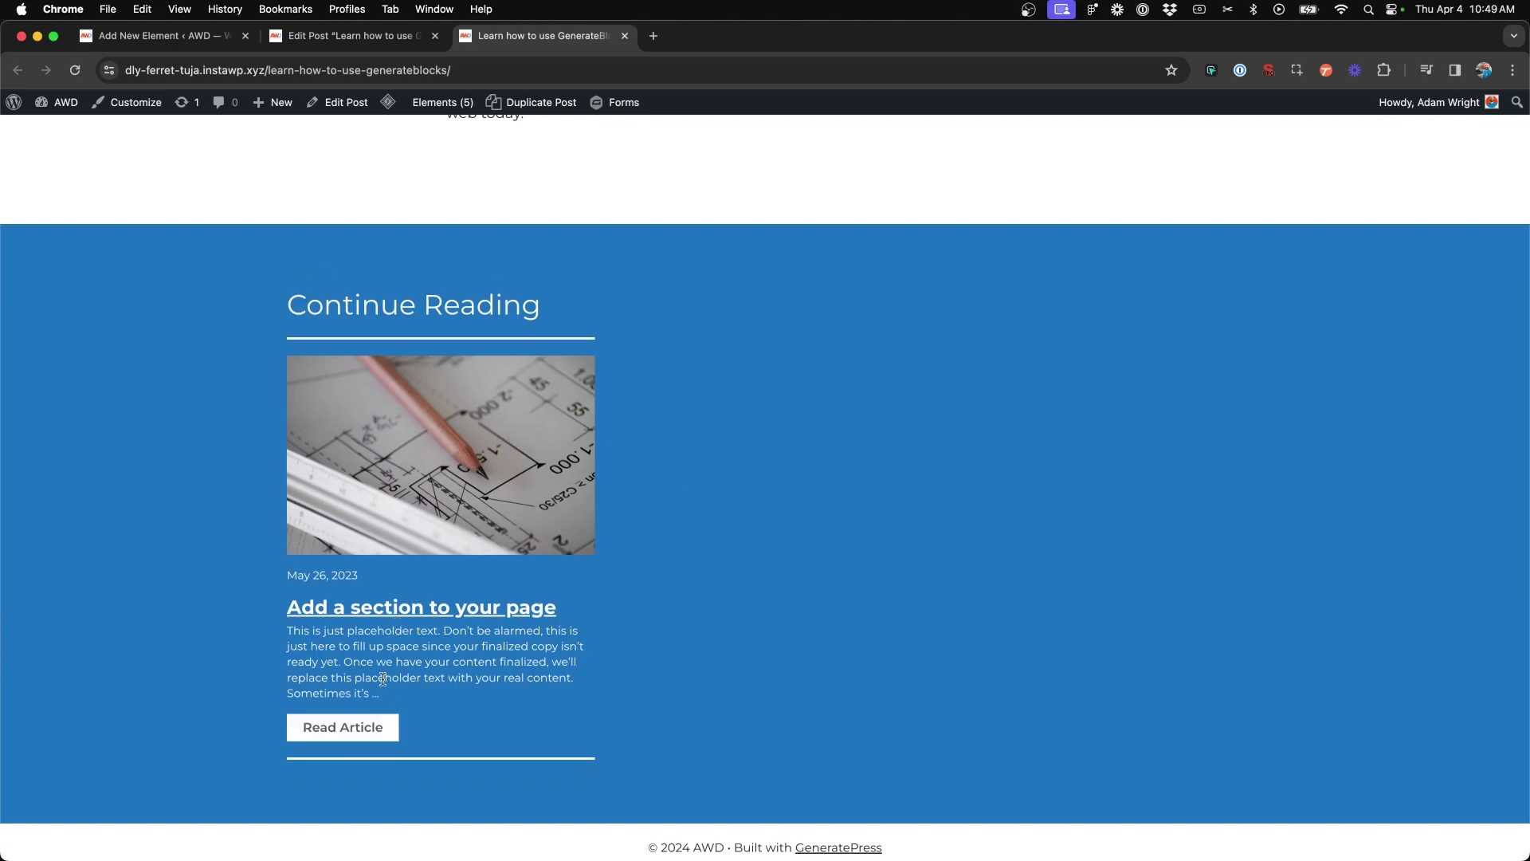
# Step: Highlight the Continue Reading section, glance at the element editor, then return to the post
pyautogui.moveTo(277, 318); pyautogui.dragTo(710, 721)
pyautogui.click(710, 721)
pyautogui.click(176, 38)
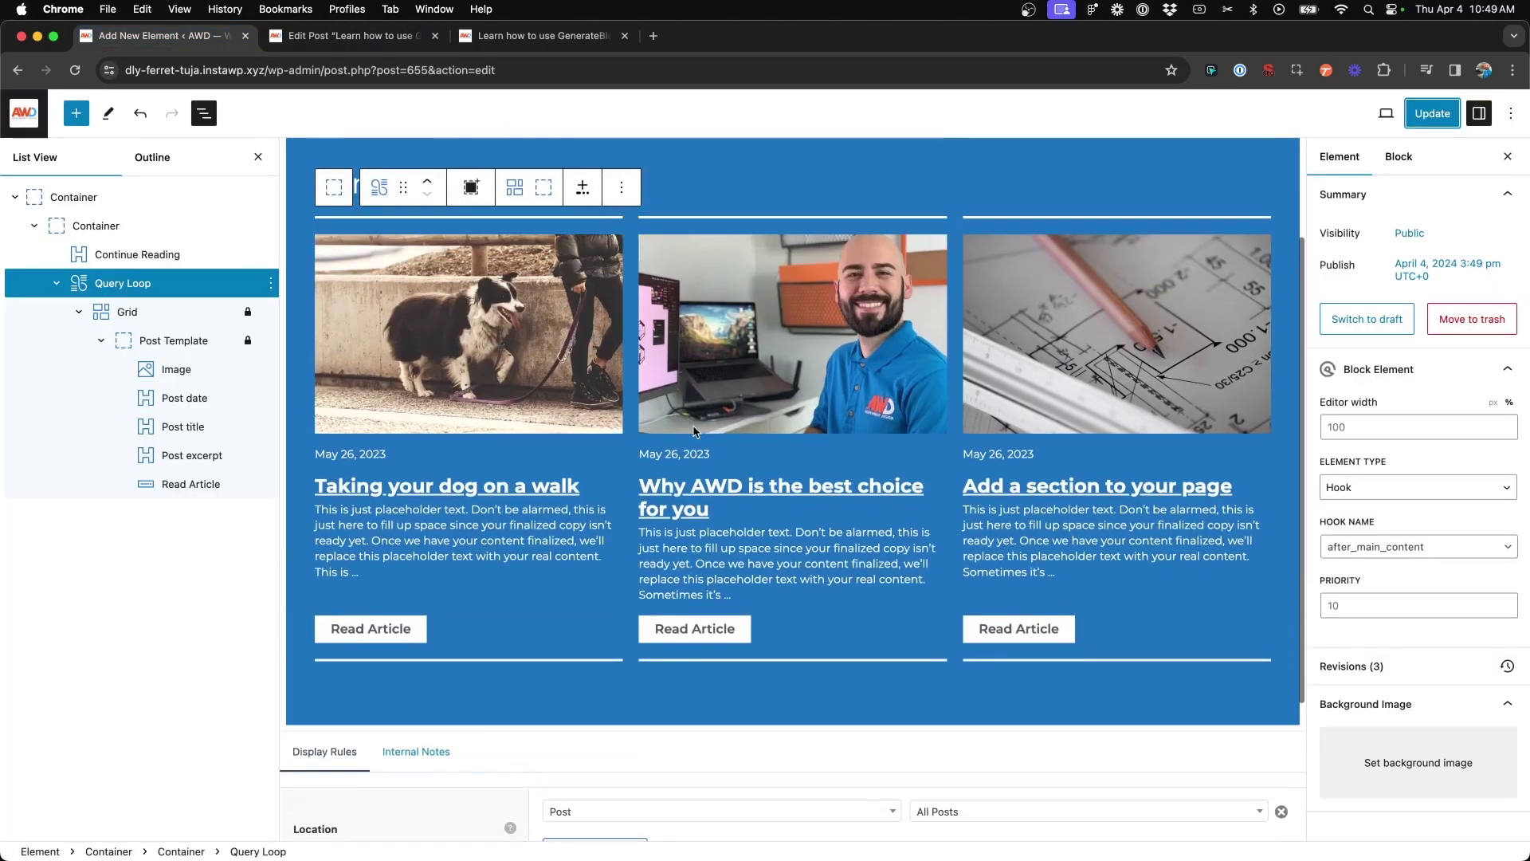
pyautogui.click(531, 39)
pyautogui.scroll(20, 1050, 188)
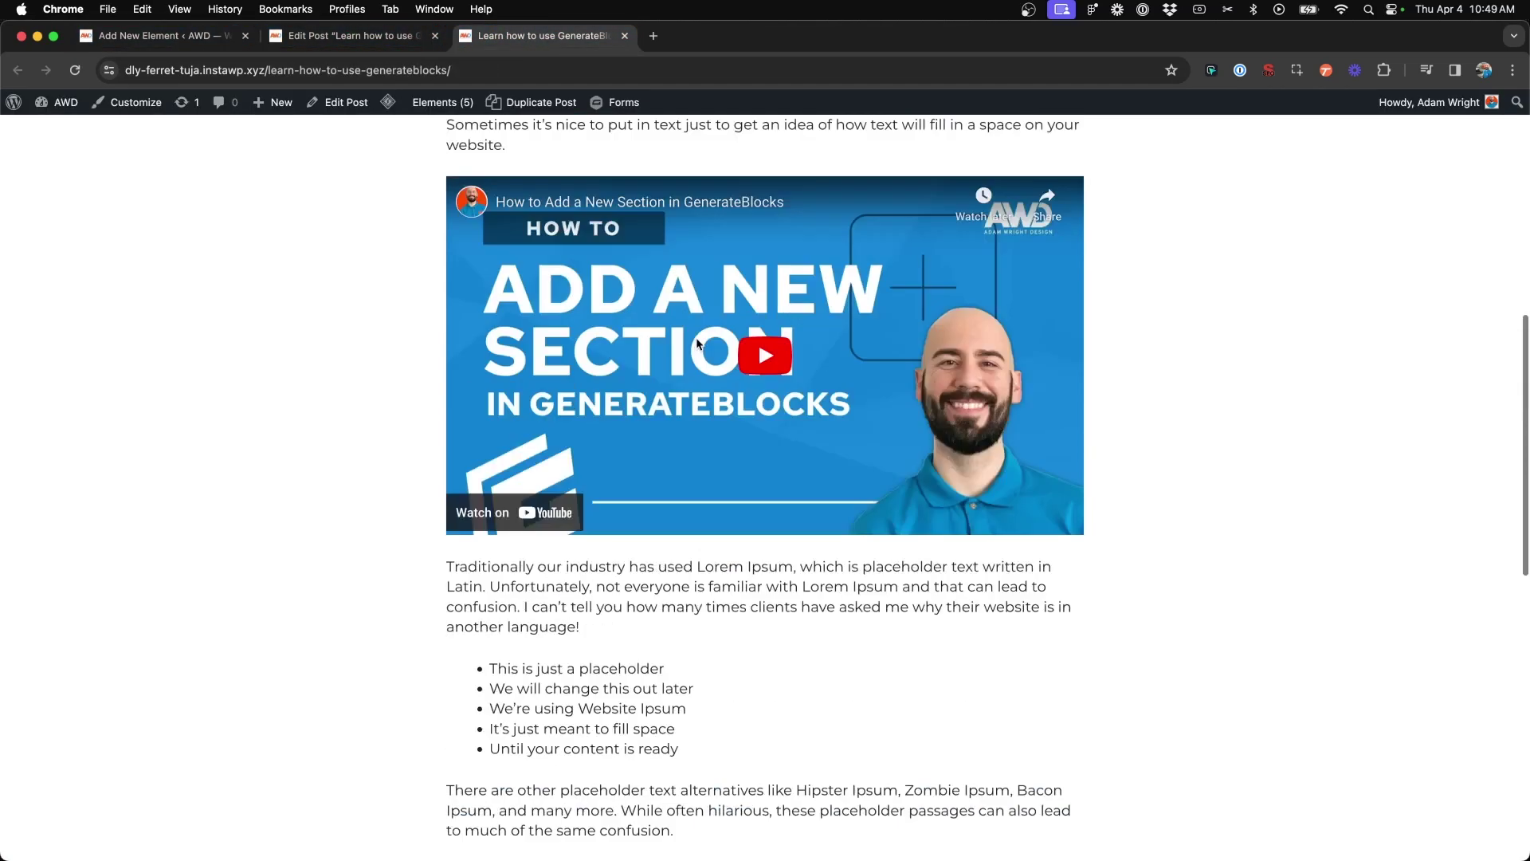
# Step: Open the Blog archive in a new tab and note the Learn card's GENERATEBLOCKS category
pyautogui.click(1097, 160)
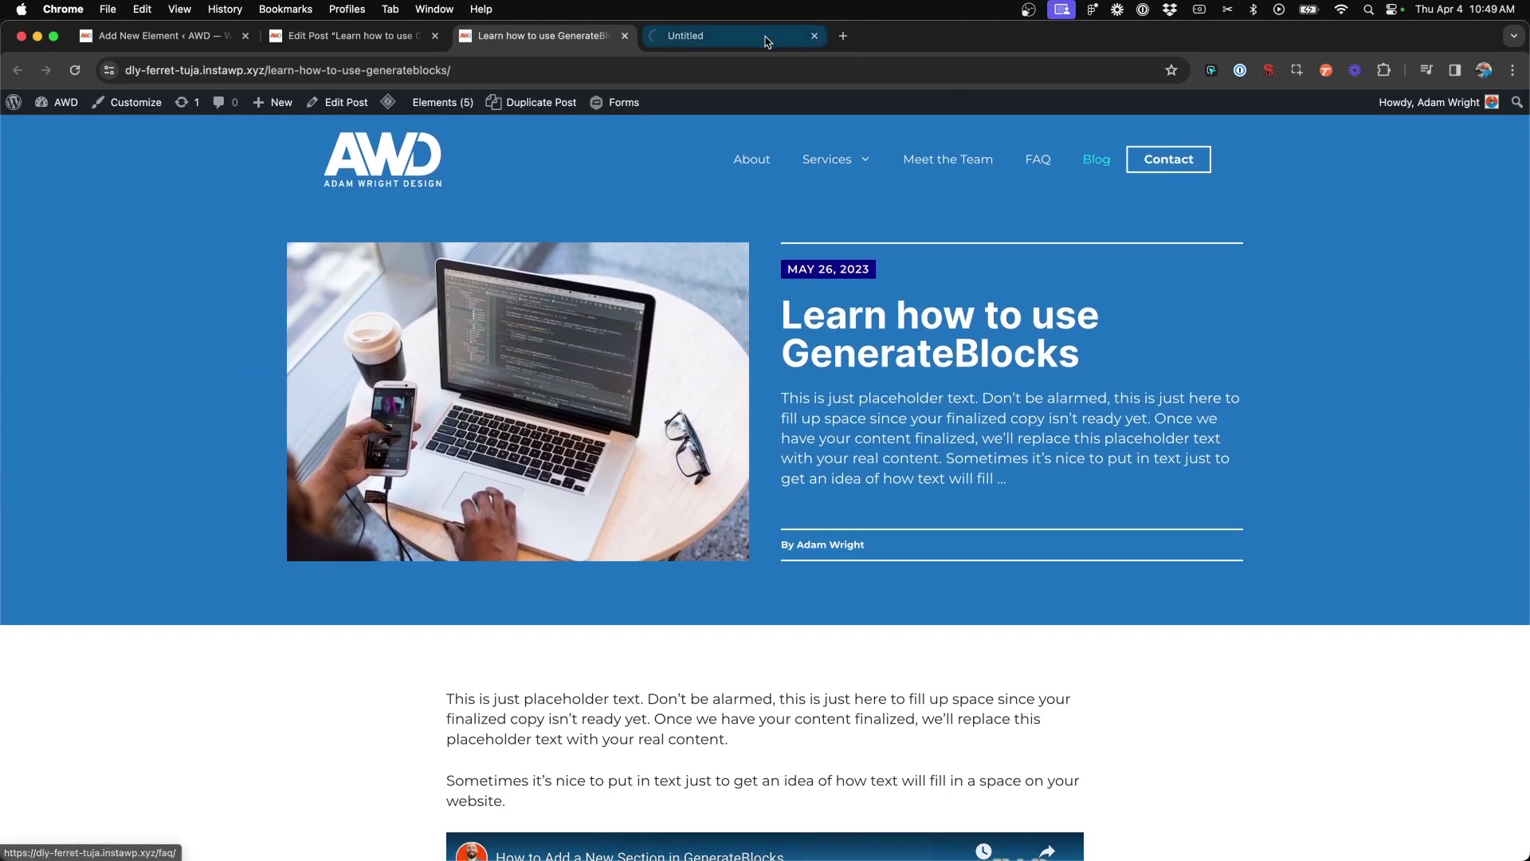
pyautogui.scroll(-10, 890, 369)
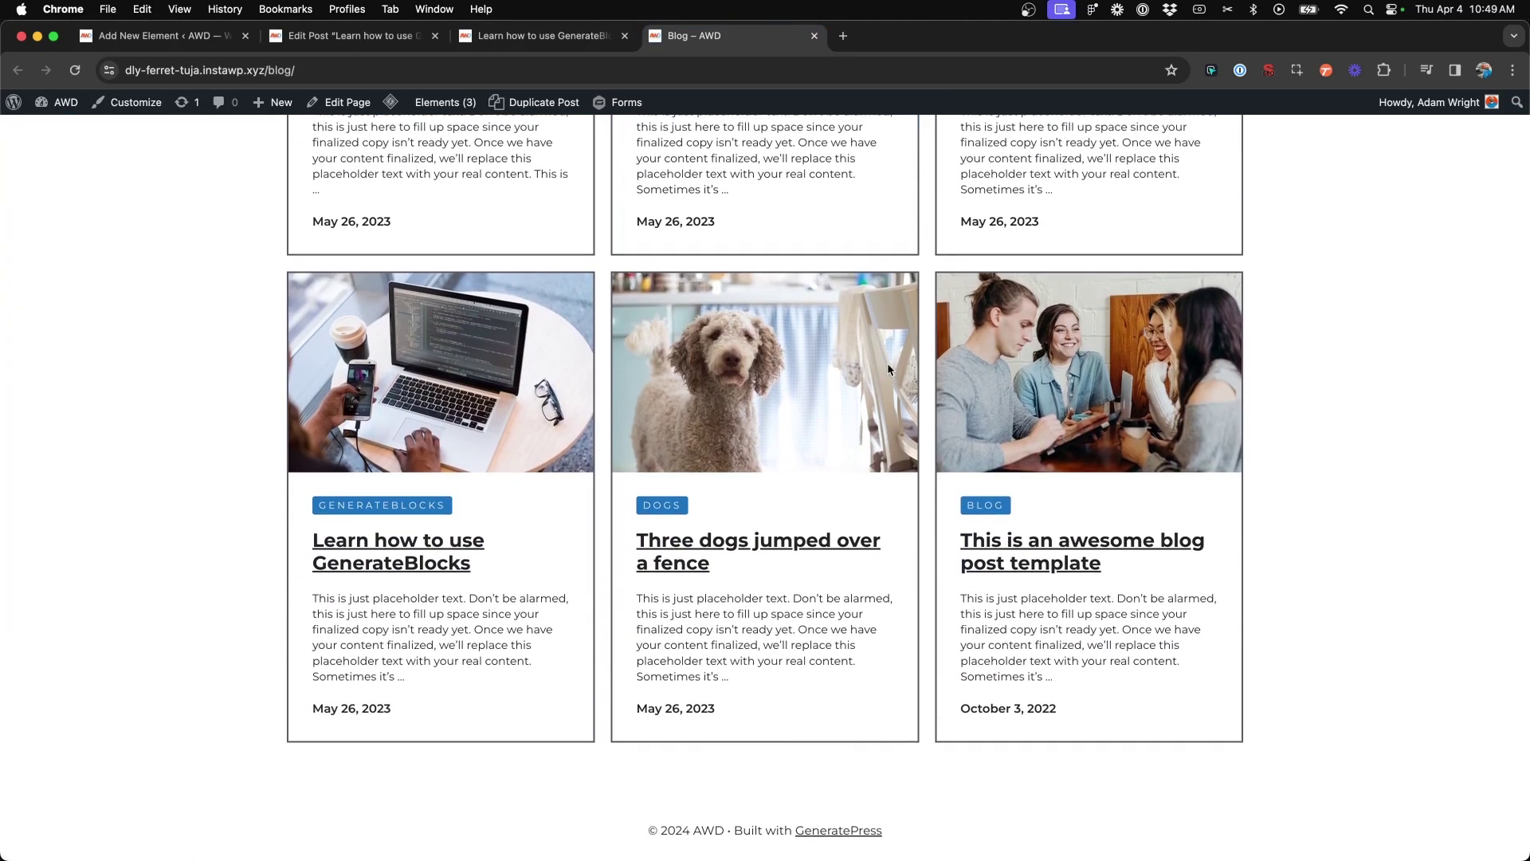
pyautogui.scroll(6, 889, 369)
pyautogui.scroll(-3, 887, 362)
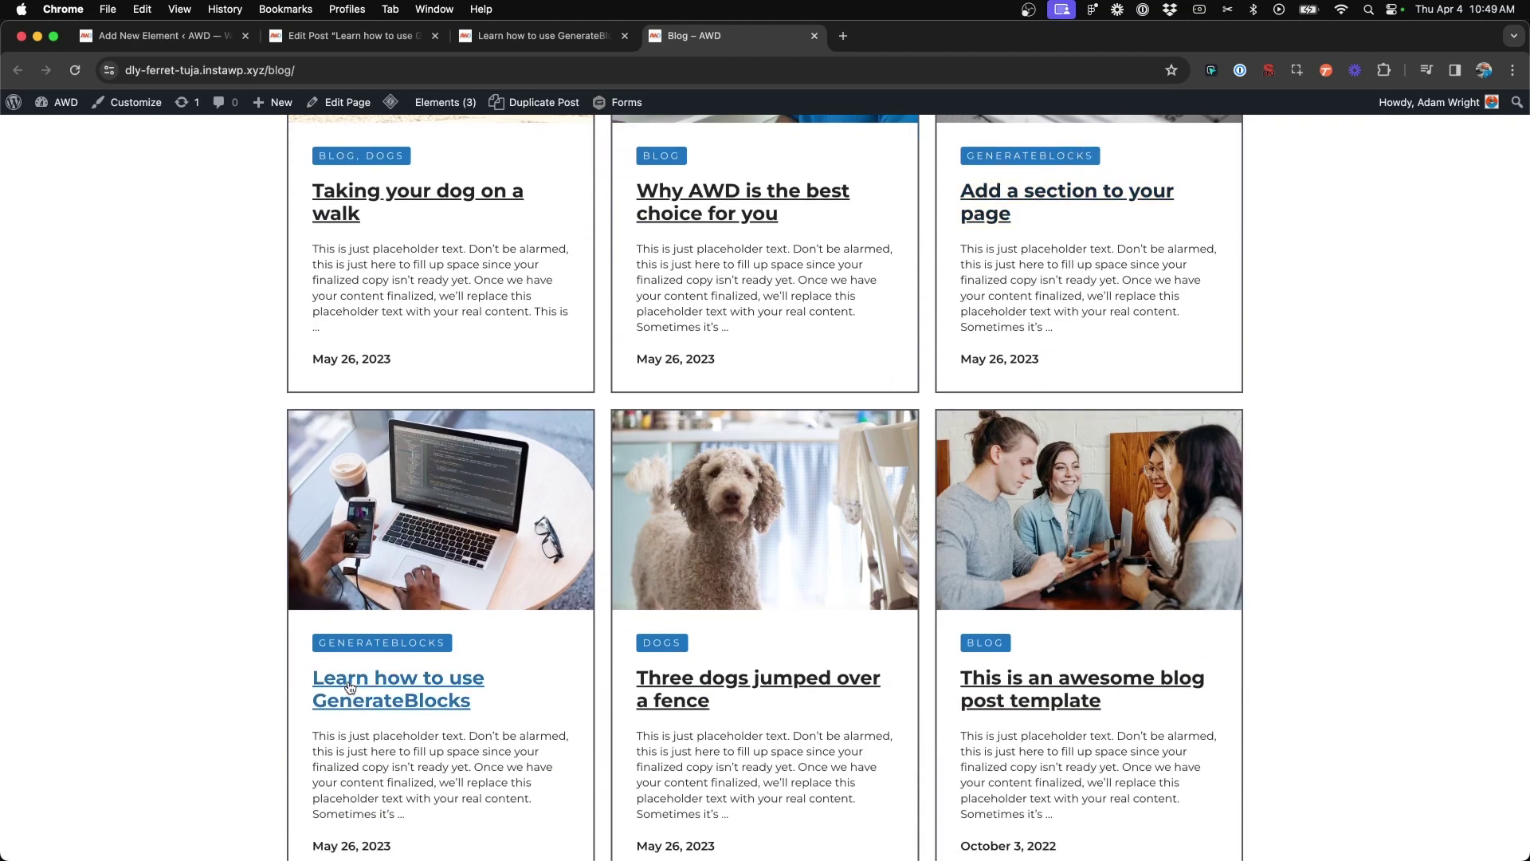
pyautogui.moveTo(337, 644); pyautogui.dragTo(475, 648)
pyautogui.click(476, 649)
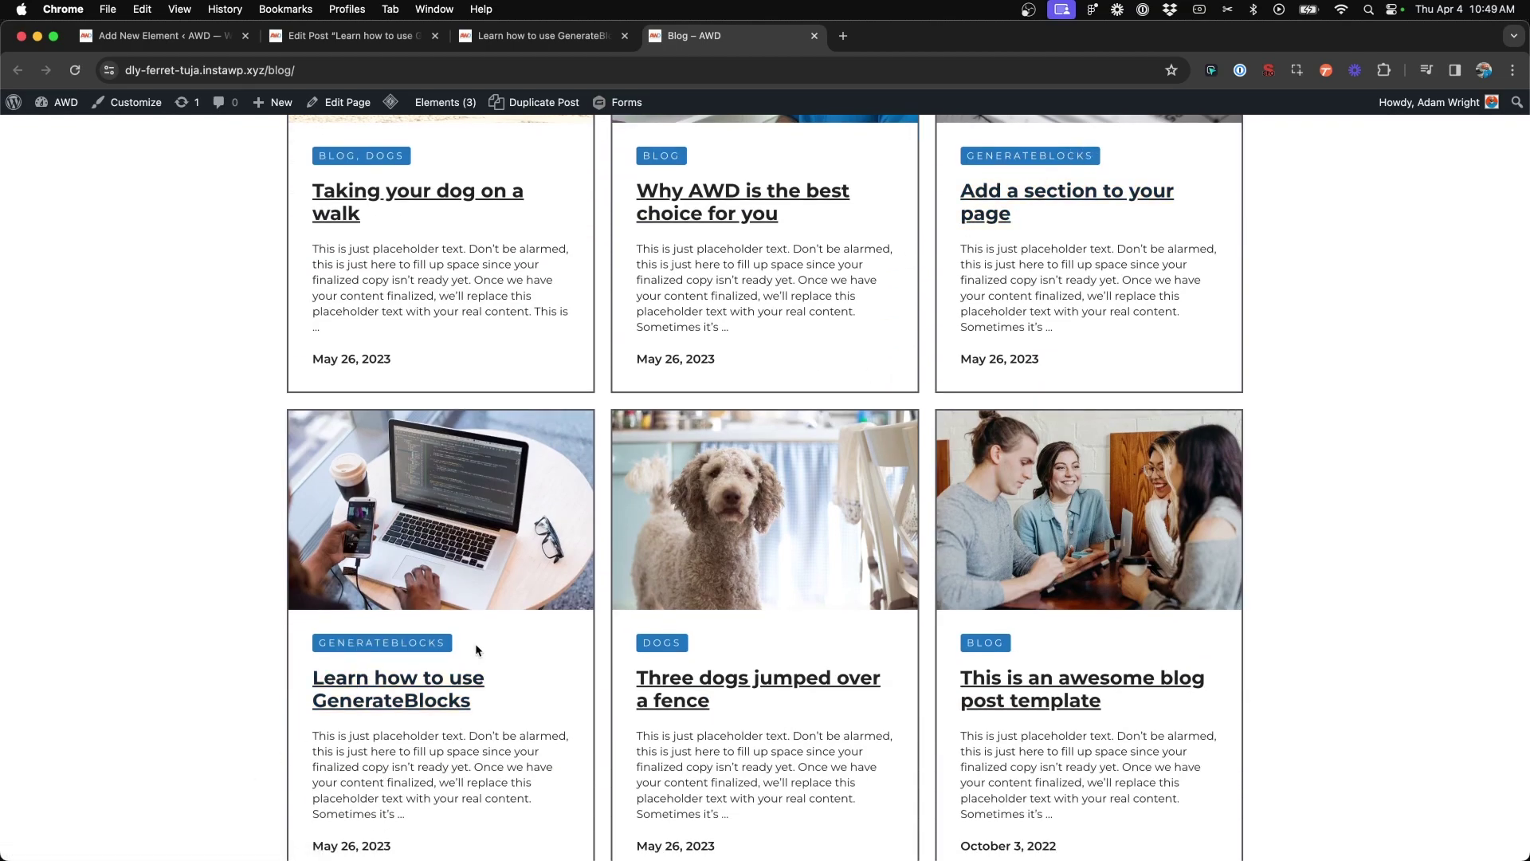
# Step: Back on the live post, check that Continue Reading shows only one GenerateBlocks card
pyautogui.click(519, 35)
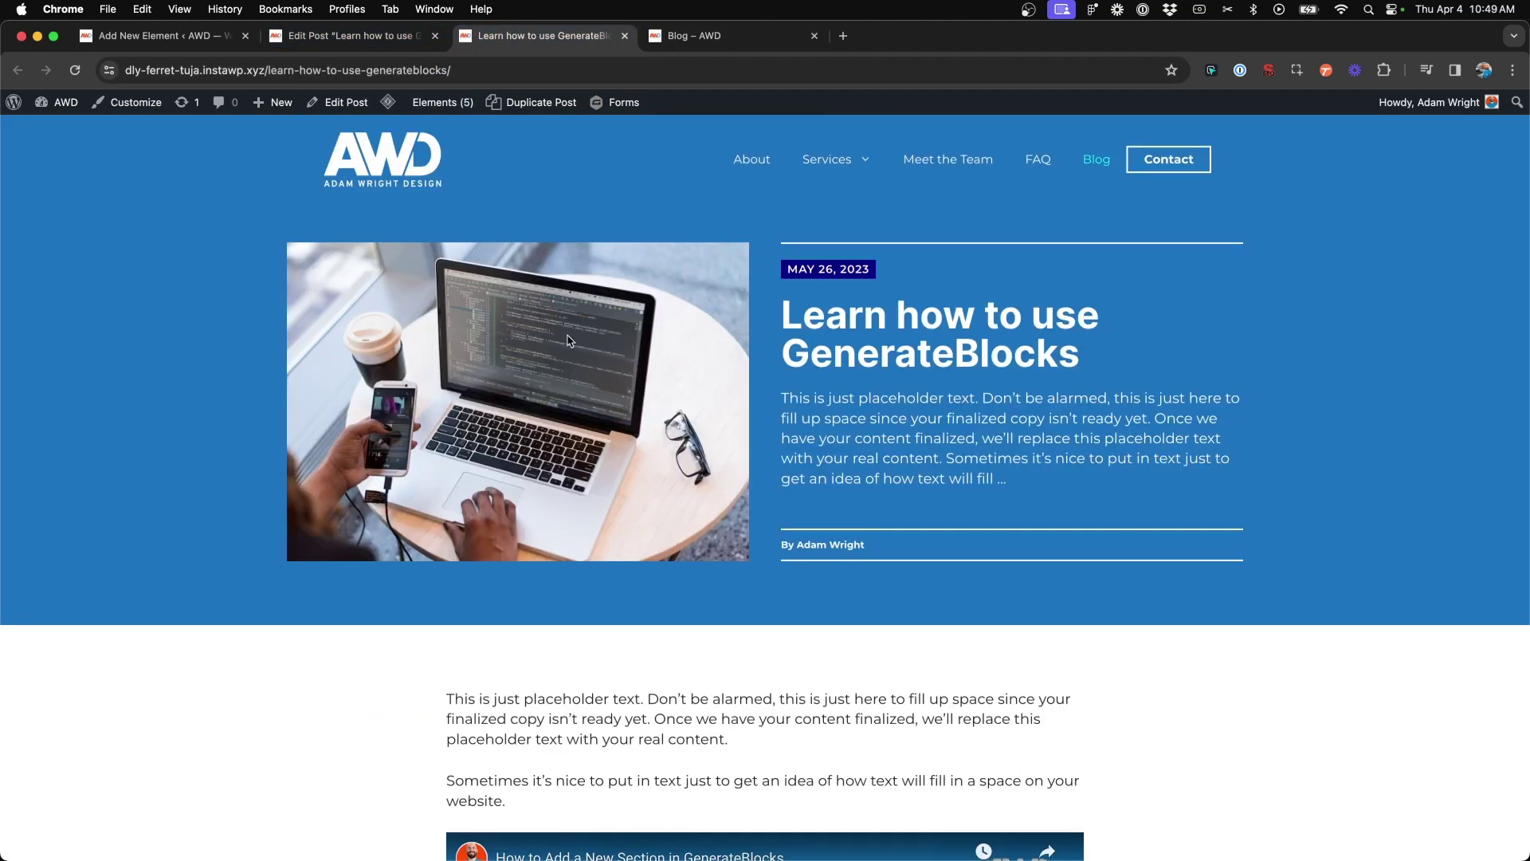
pyautogui.scroll(-20, 569, 341)
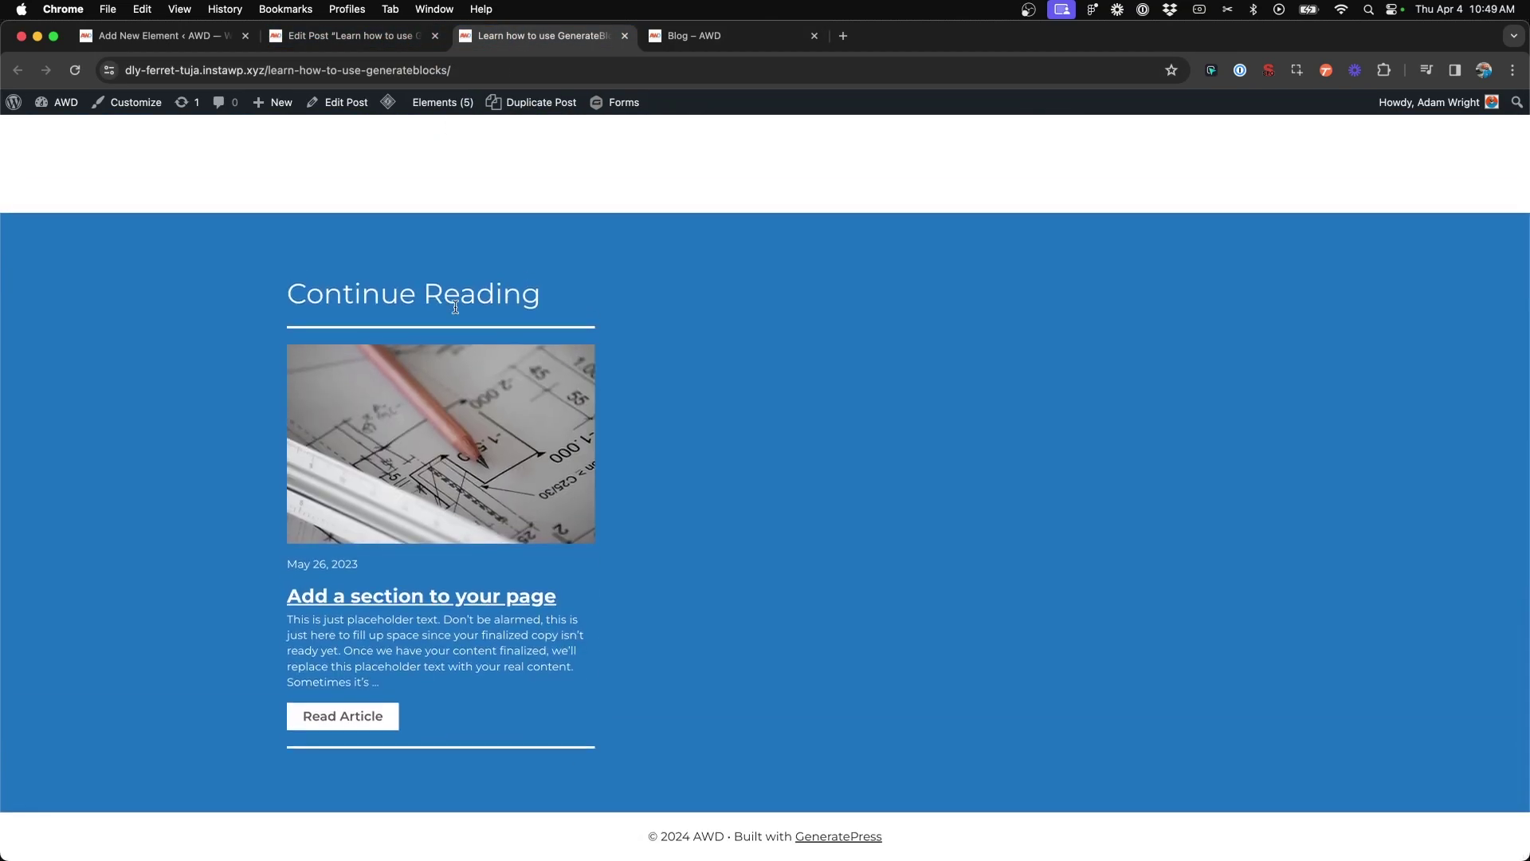
pyautogui.scroll(20, 455, 307)
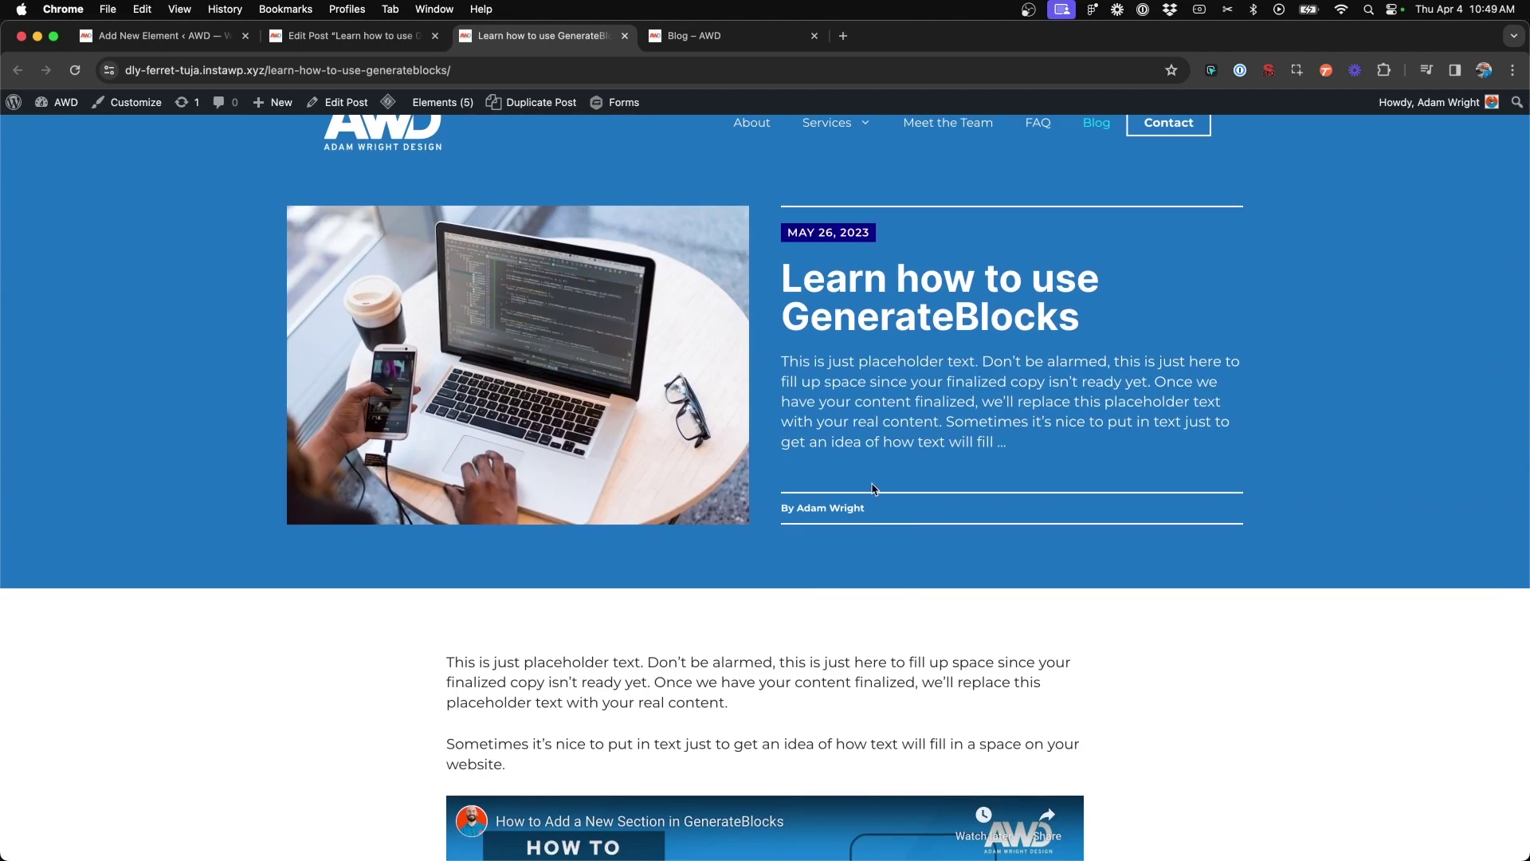
pyautogui.scroll(-20, 656, 404)
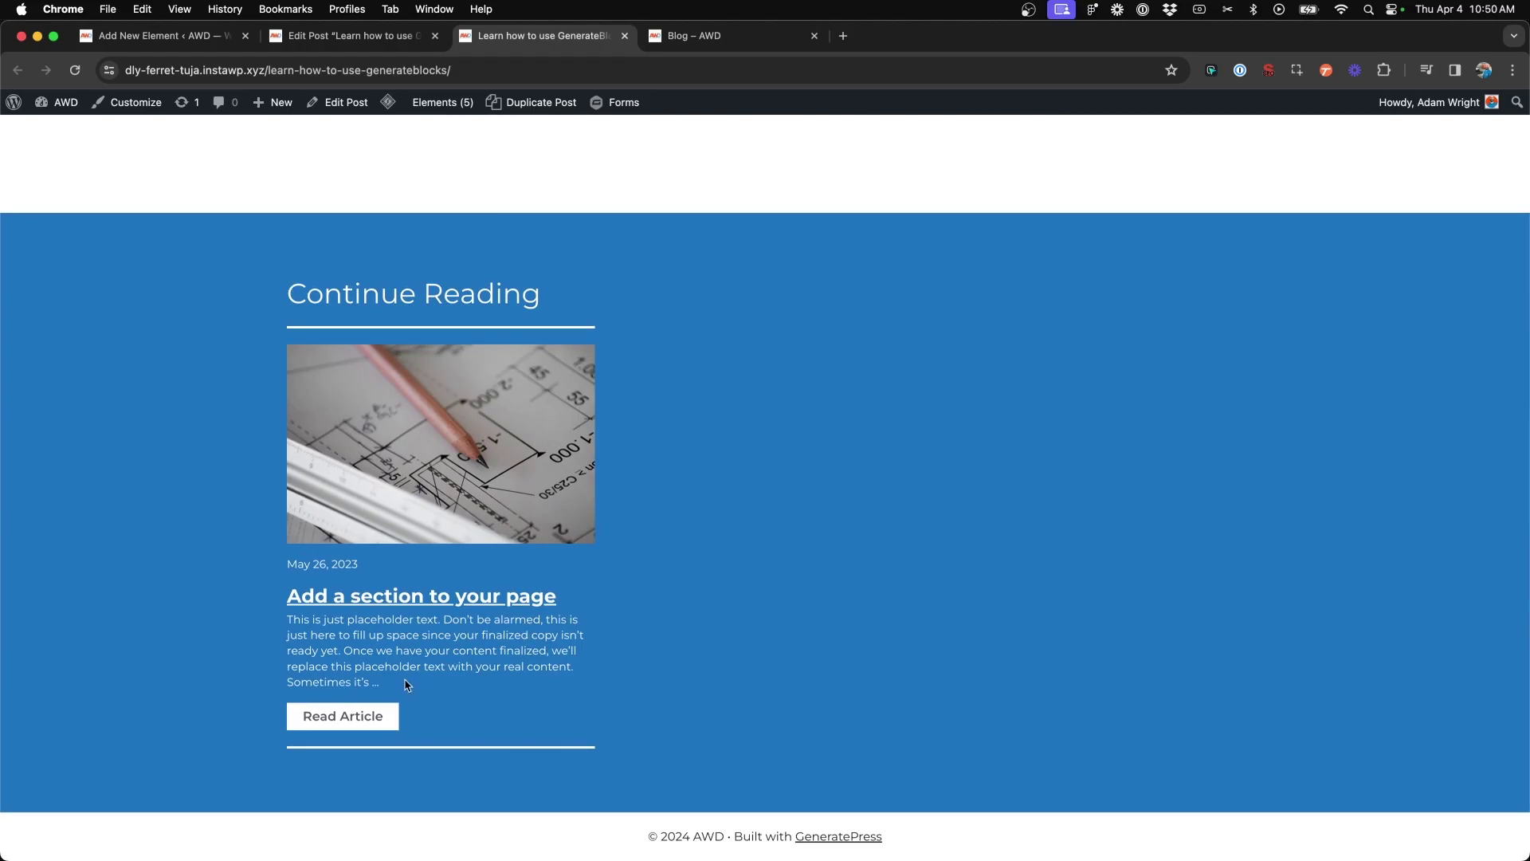
# Step: Remove the category Taxonomies parameter from the Query Loop
pyautogui.click(195, 41)
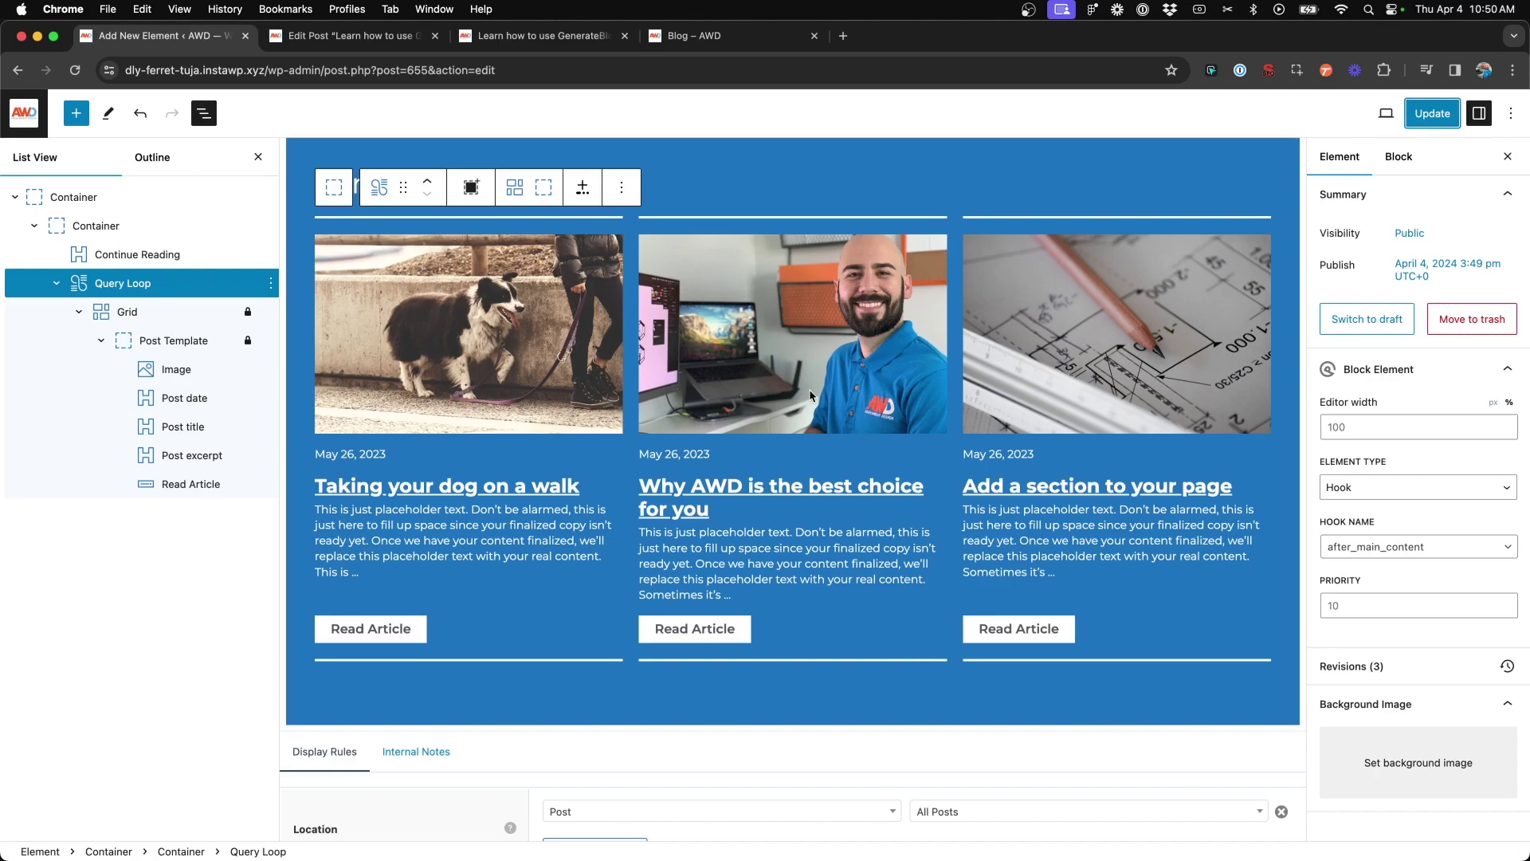
pyautogui.scroll(1, 810, 396)
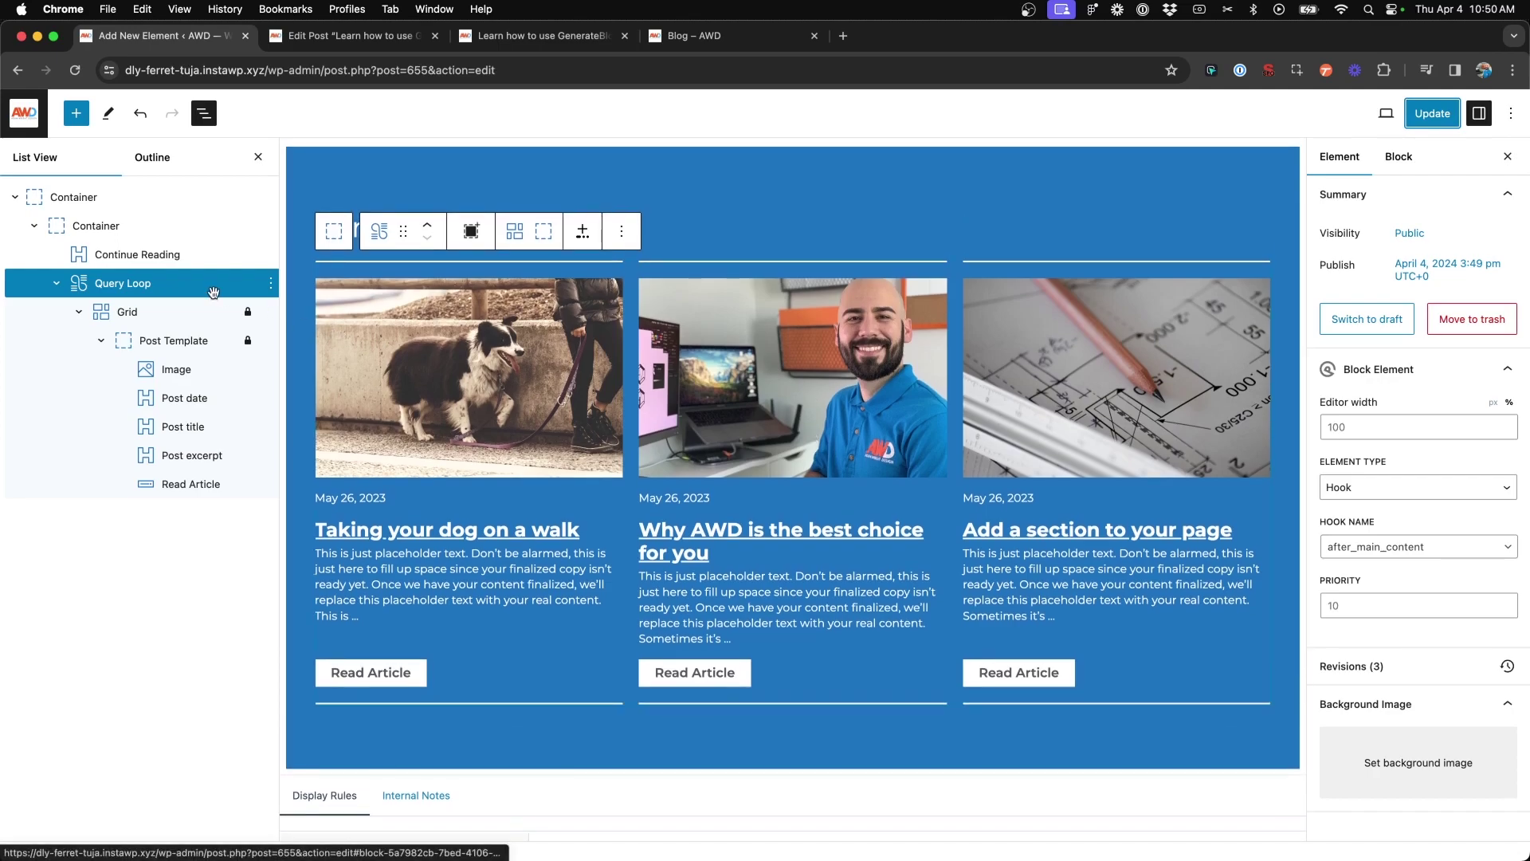
pyautogui.click(1400, 158)
pyautogui.scroll(-2, 1479, 430)
pyautogui.scroll(-1, 1479, 430)
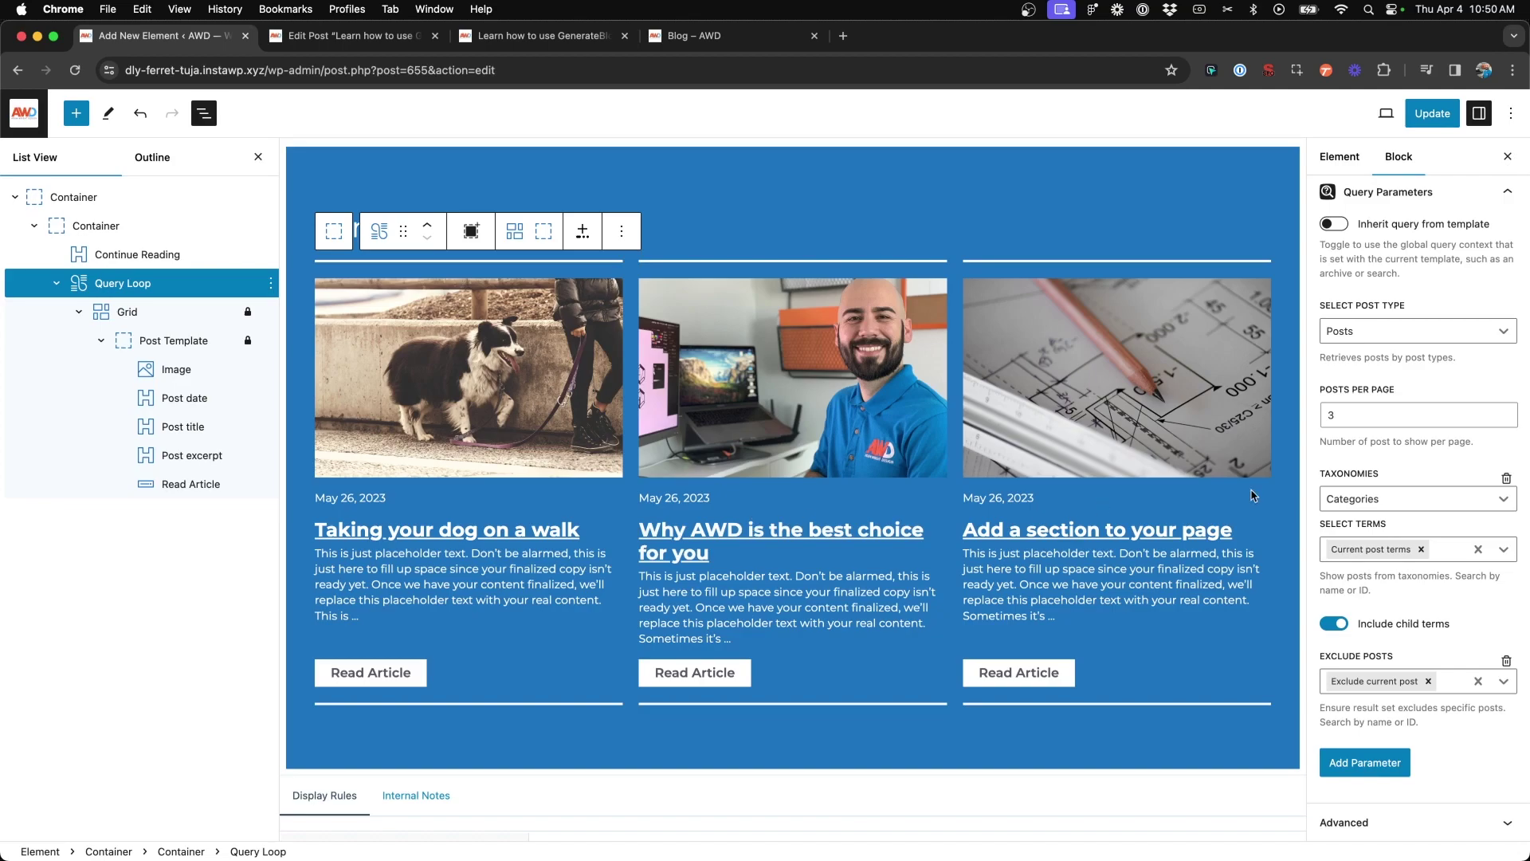
pyautogui.click(1506, 479)
pyautogui.click(897, 171)
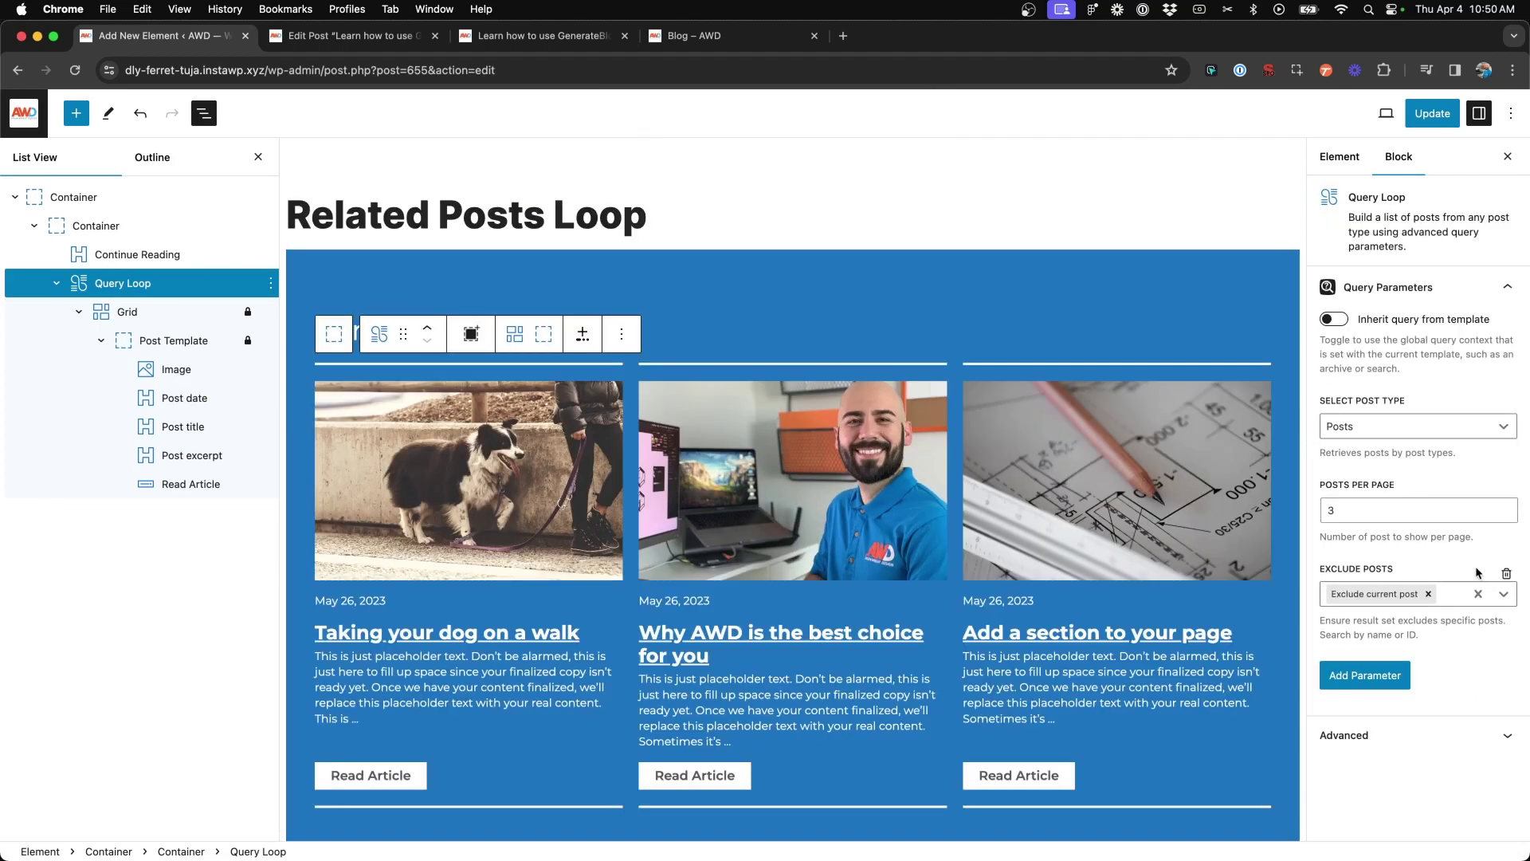
# Step: Add an Authors parameter set to Current post author and update the element
pyautogui.click(1374, 672)
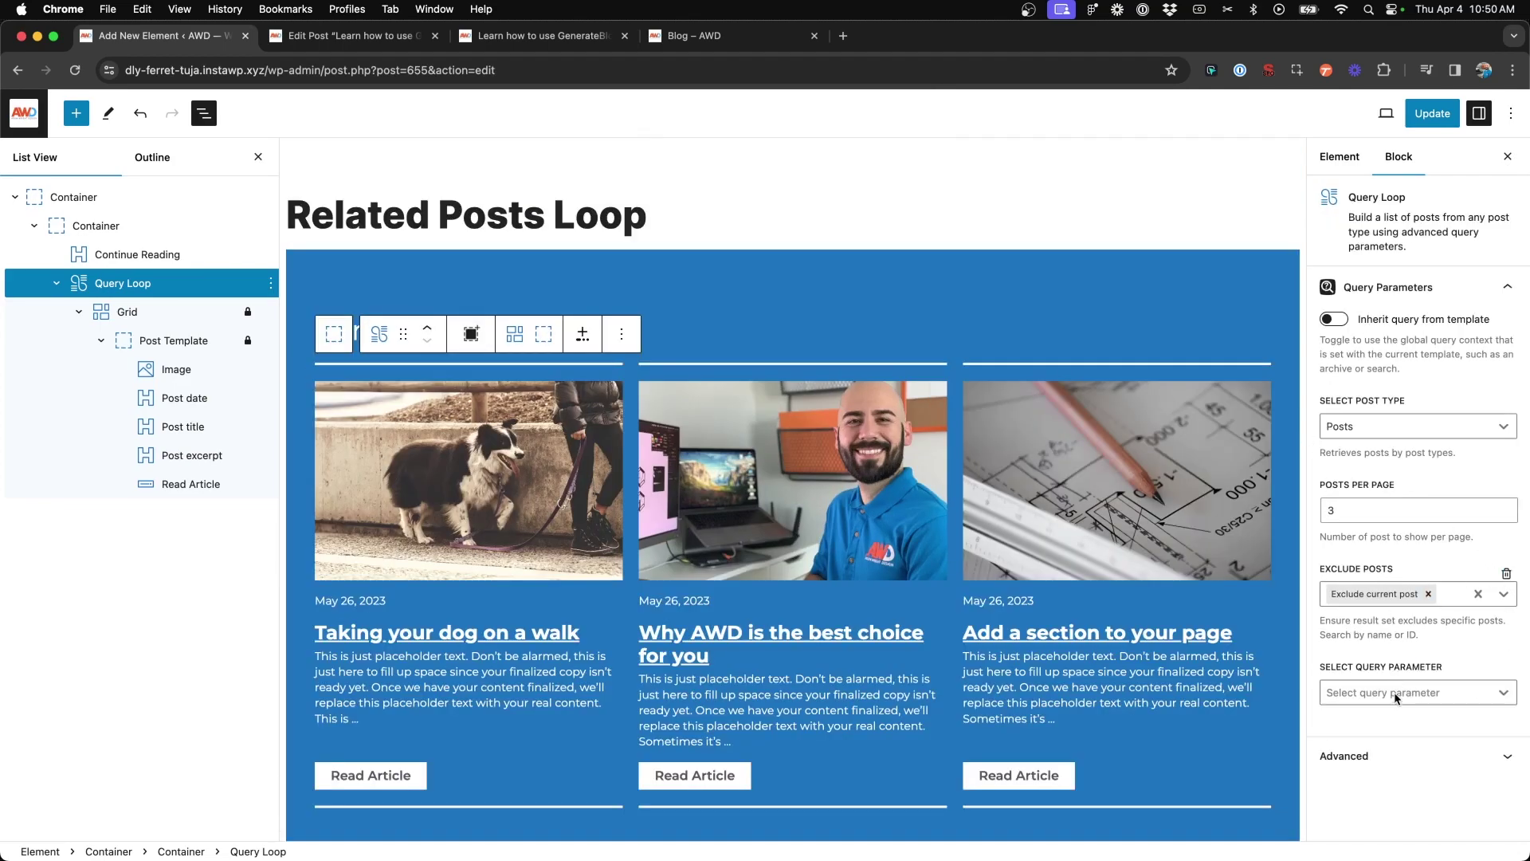
pyautogui.click(1394, 698)
pyautogui.scroll(-3, 1380, 620)
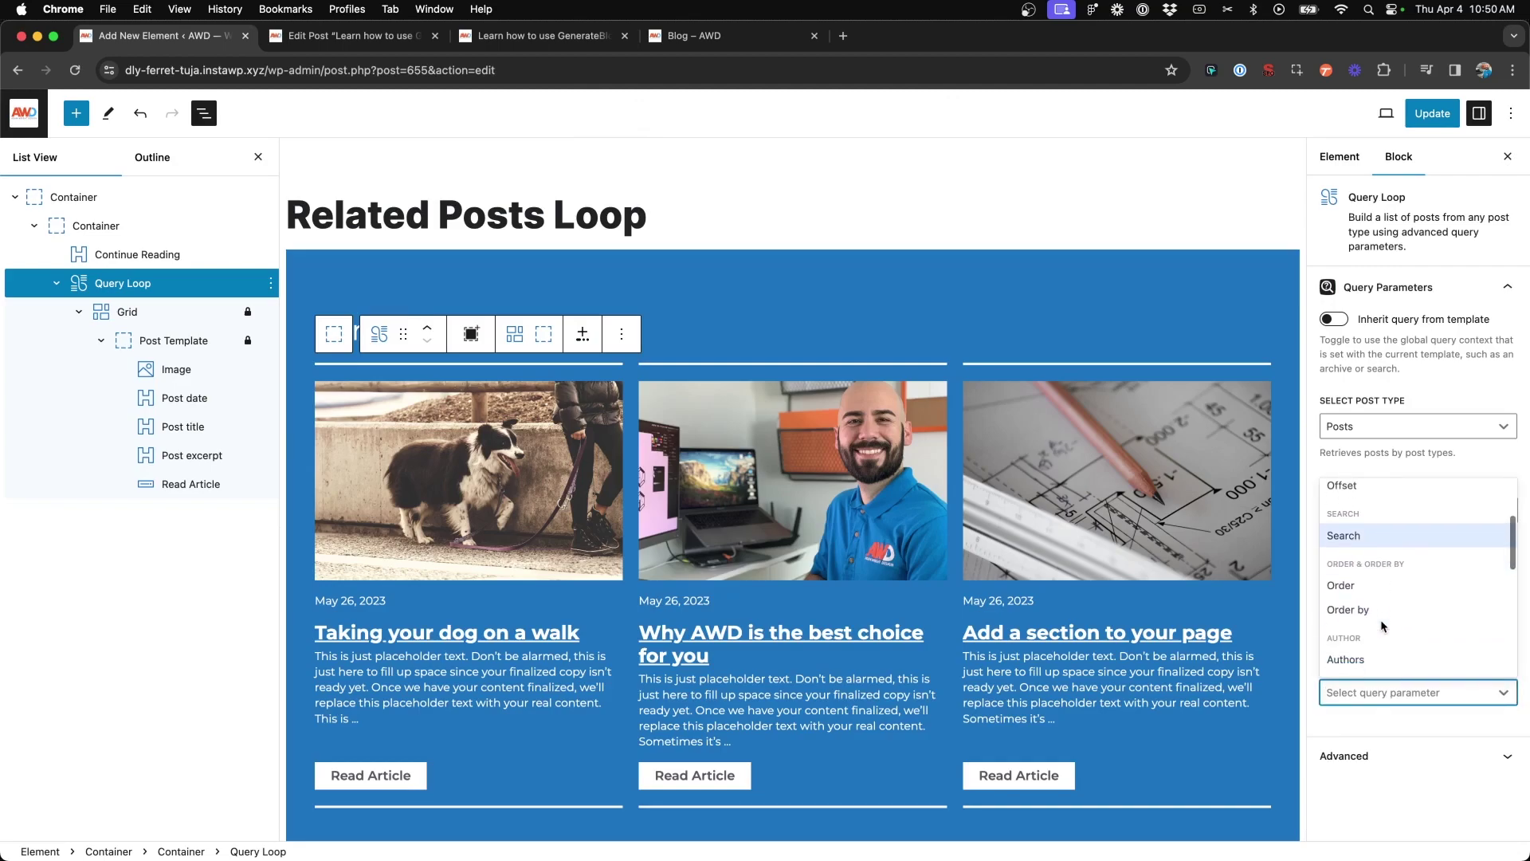
pyautogui.scroll(-3, 1383, 625)
pyautogui.click(1379, 511)
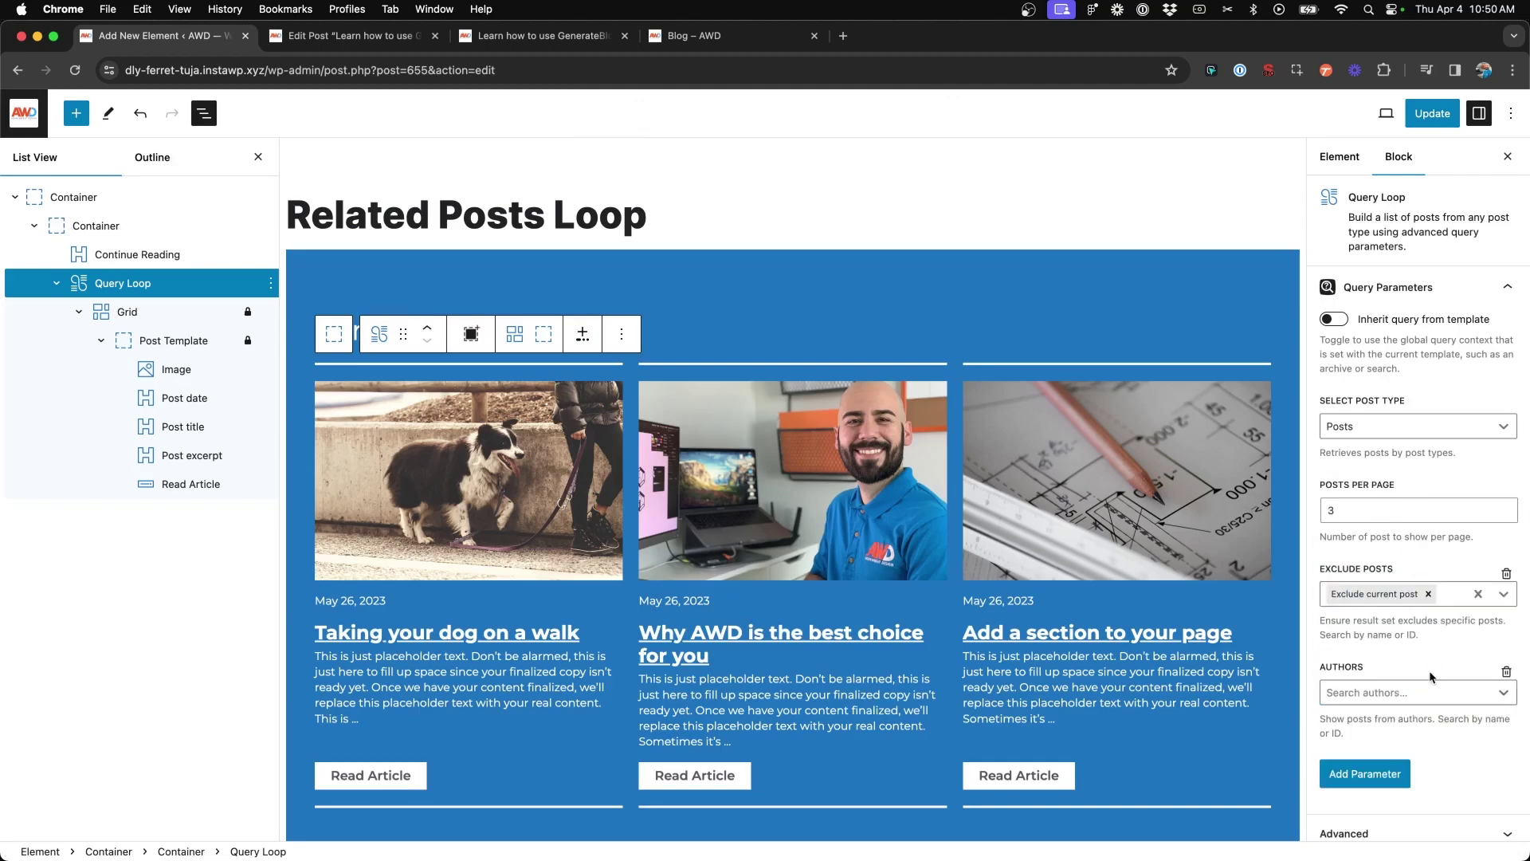
pyautogui.click(1404, 684)
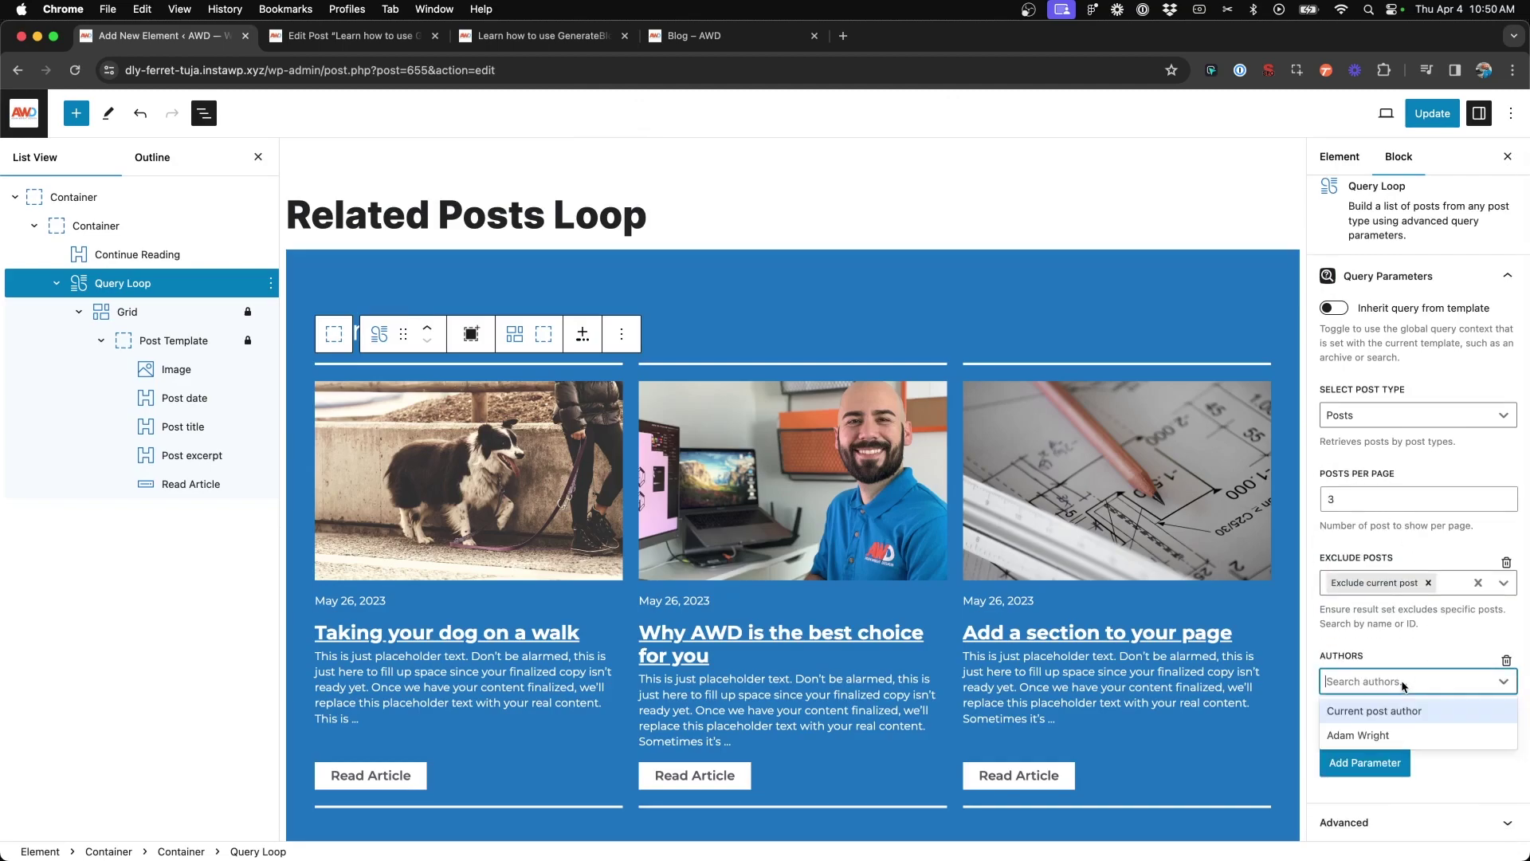
pyautogui.click(1371, 711)
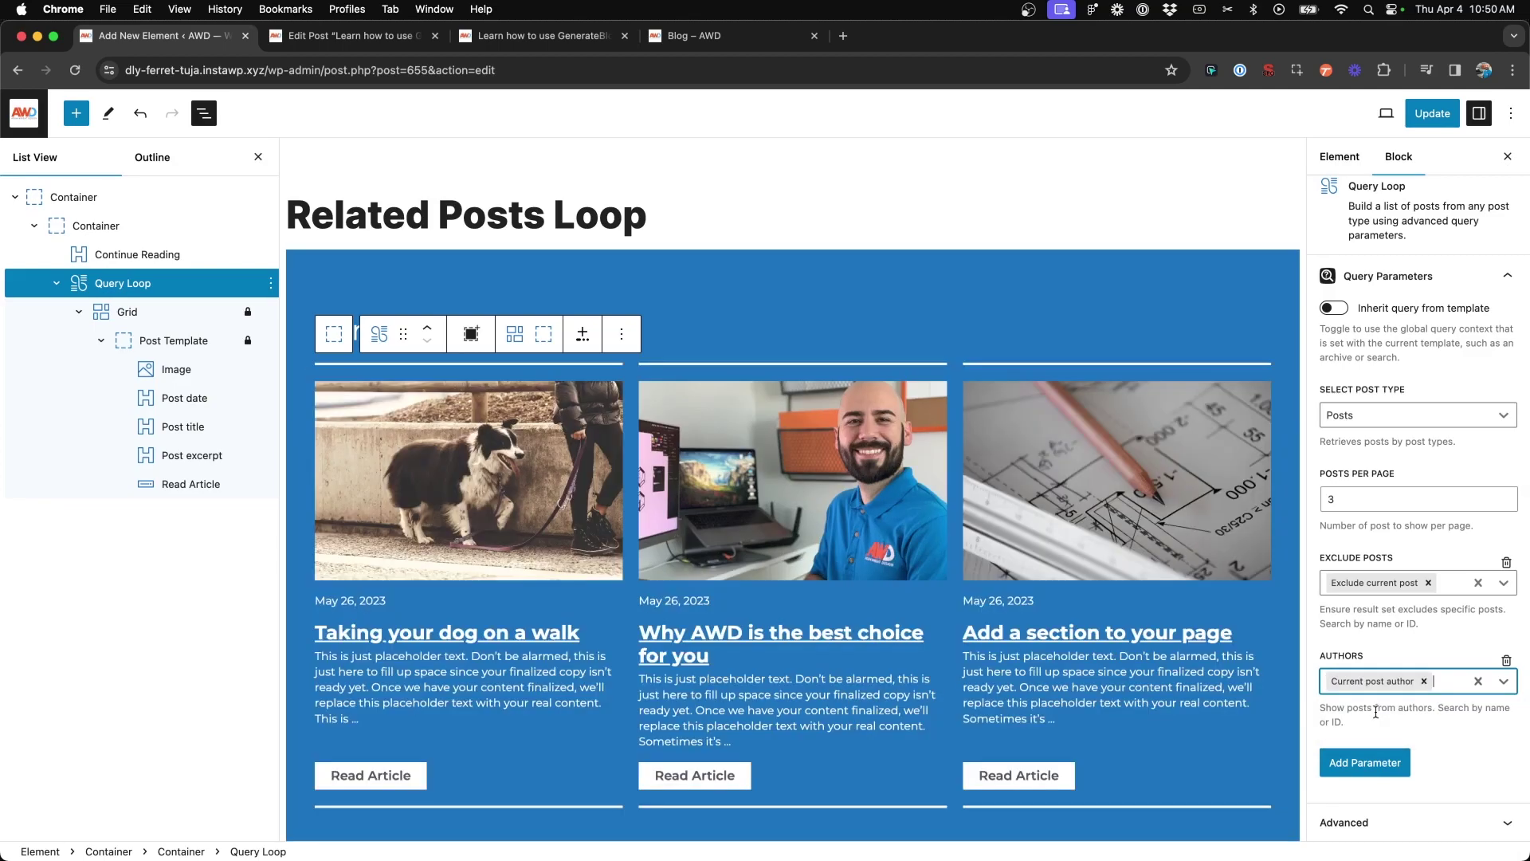
pyautogui.scroll(1, 1384, 612)
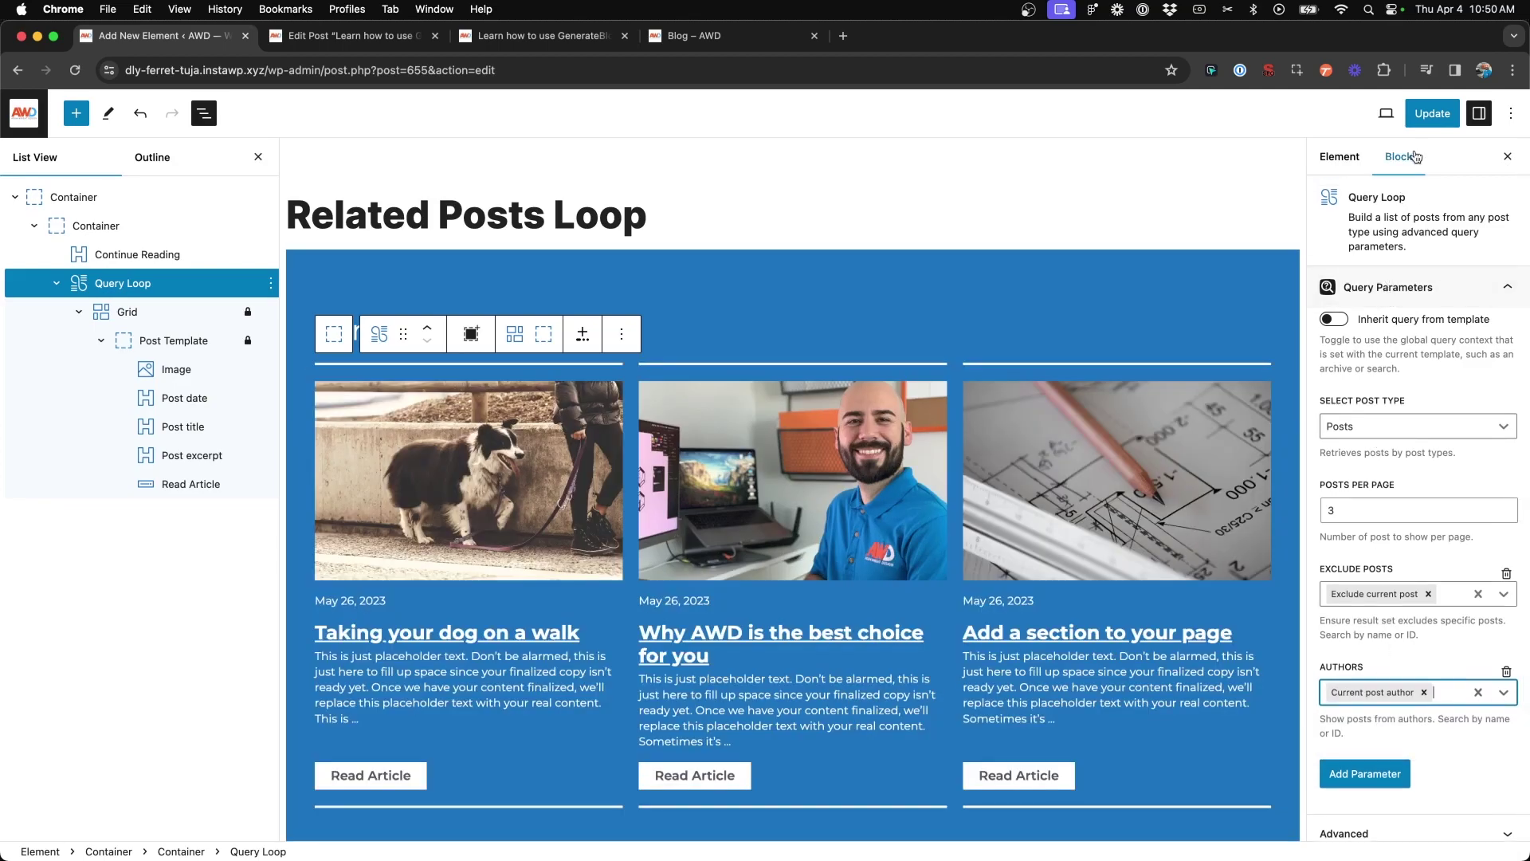
pyautogui.click(1428, 111)
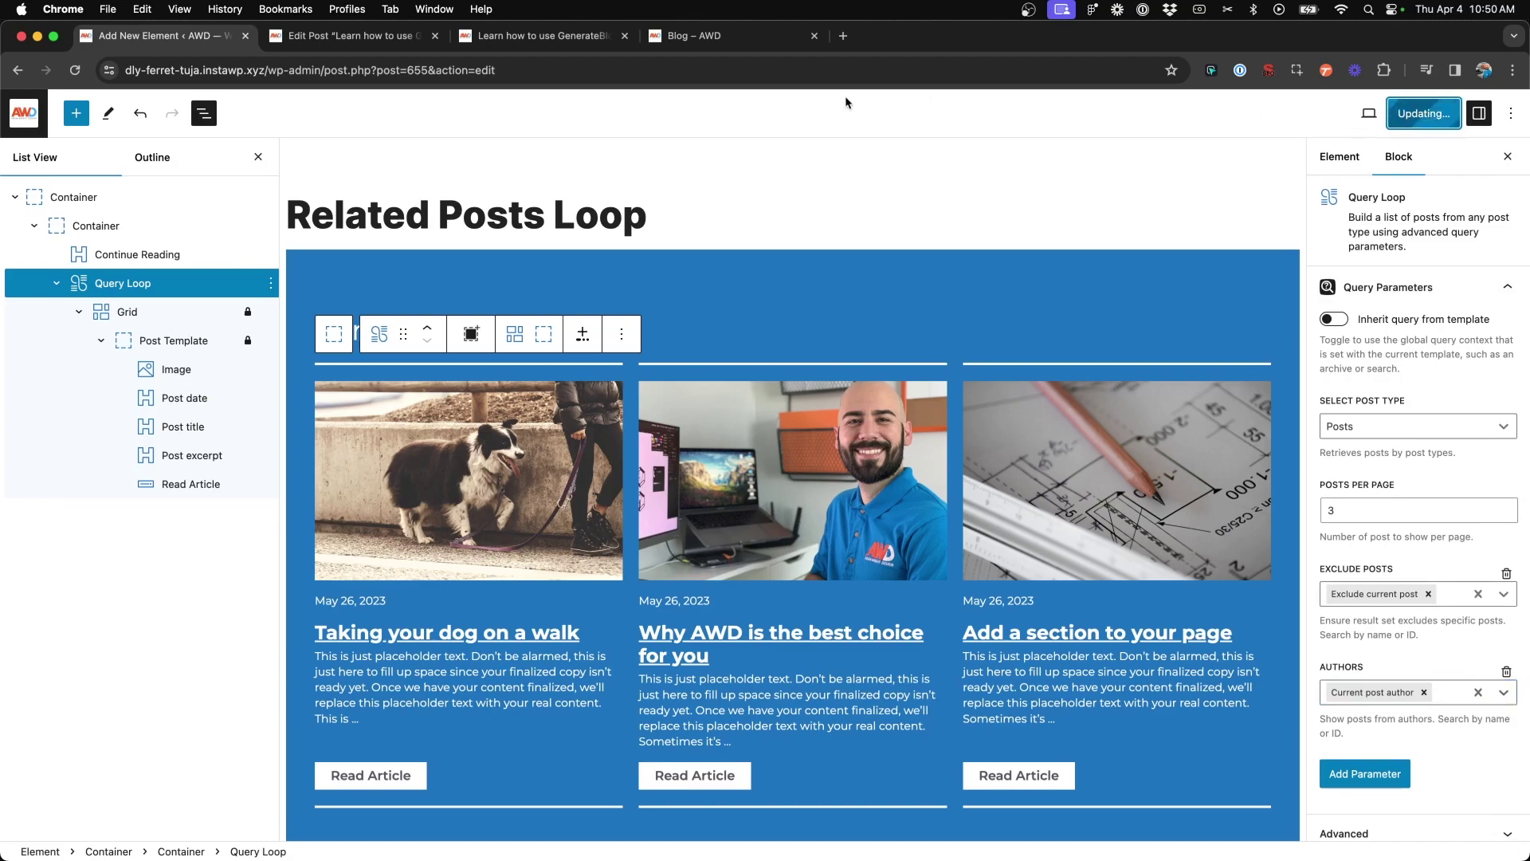
# Step: Reload the live post and compare with the Blog tab; Continue Reading shows dog walk, Why AWD, Add a section
pyautogui.click(526, 36)
pyautogui.press('super+r')
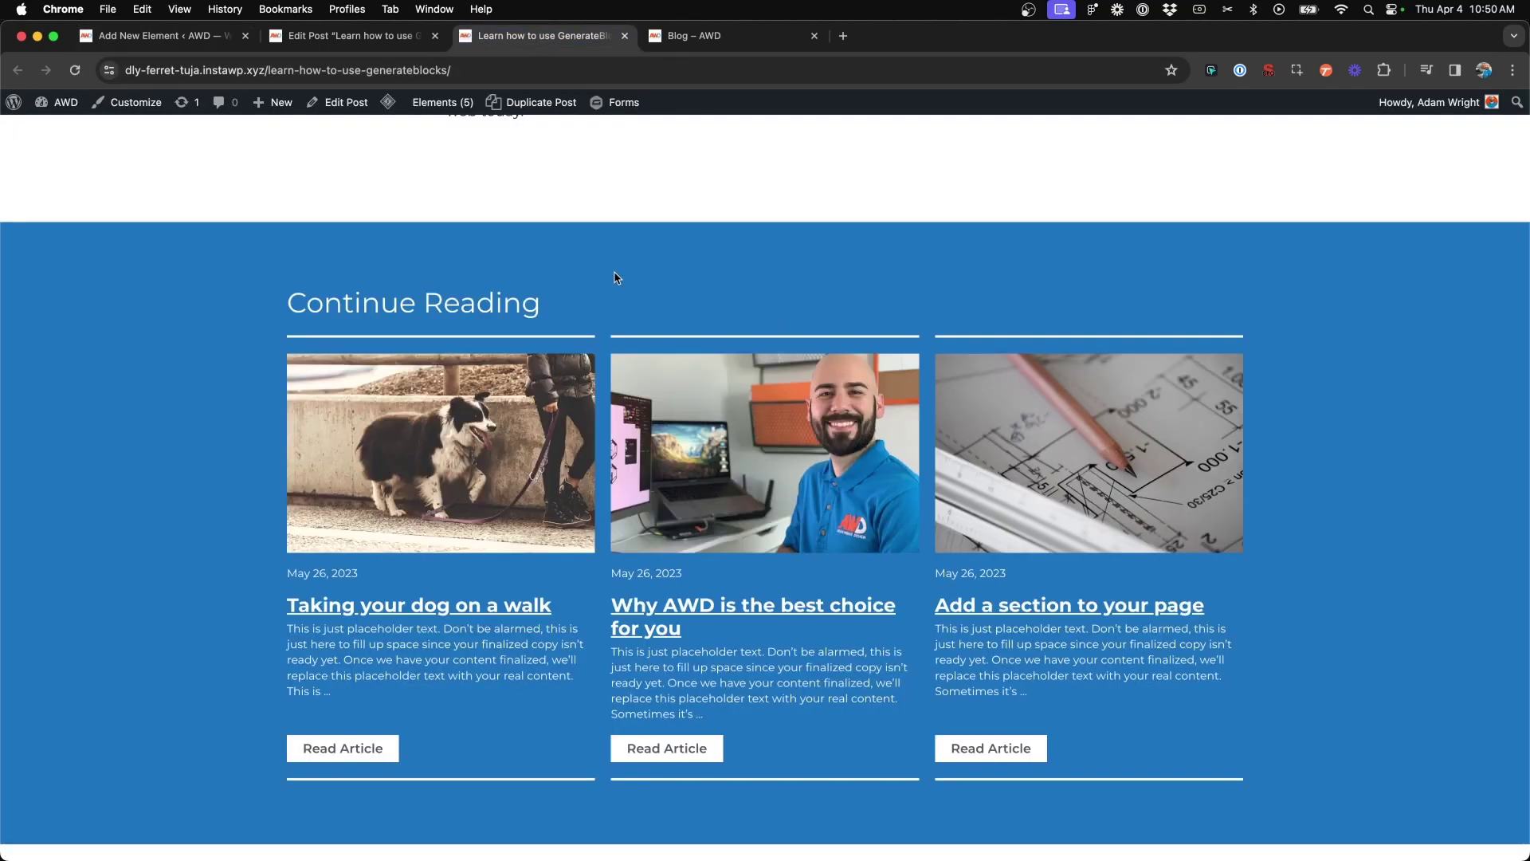
pyautogui.scroll(-1, 615, 279)
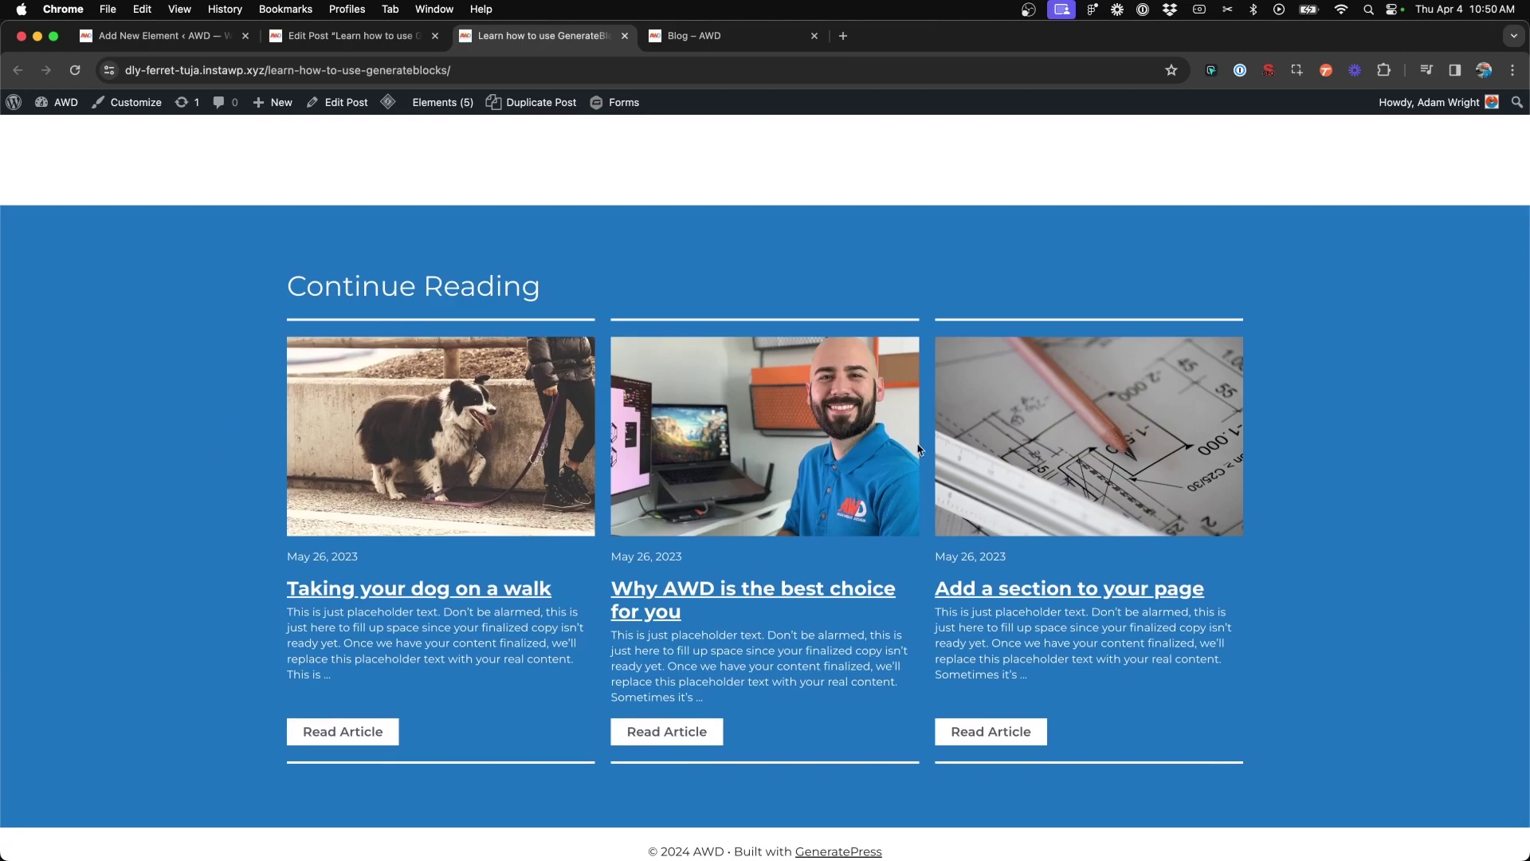
pyautogui.click(687, 36)
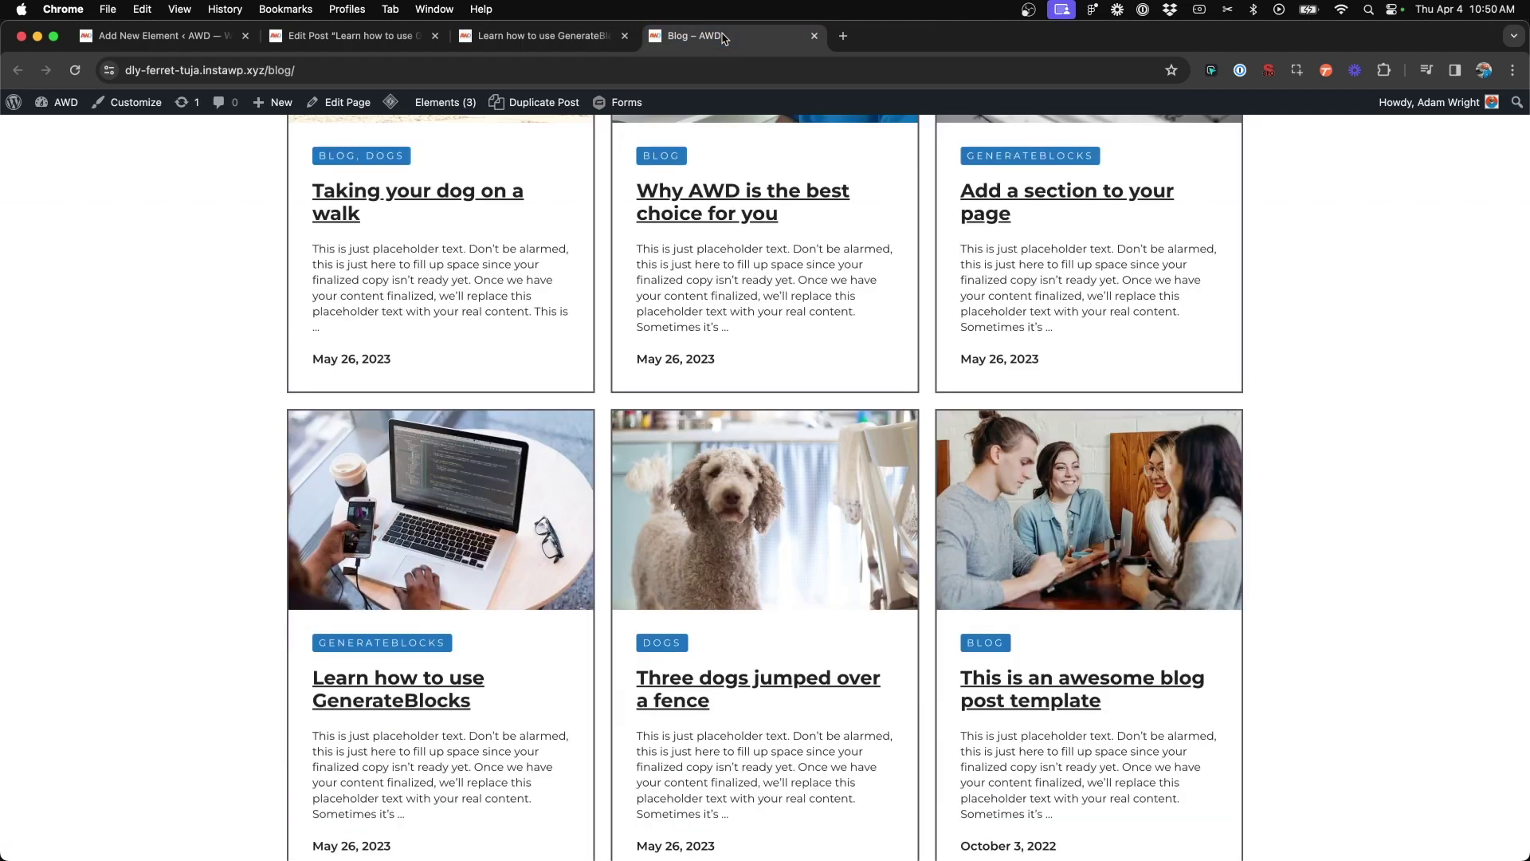
pyautogui.scroll(-2, 729, 291)
pyautogui.scroll(3, 728, 291)
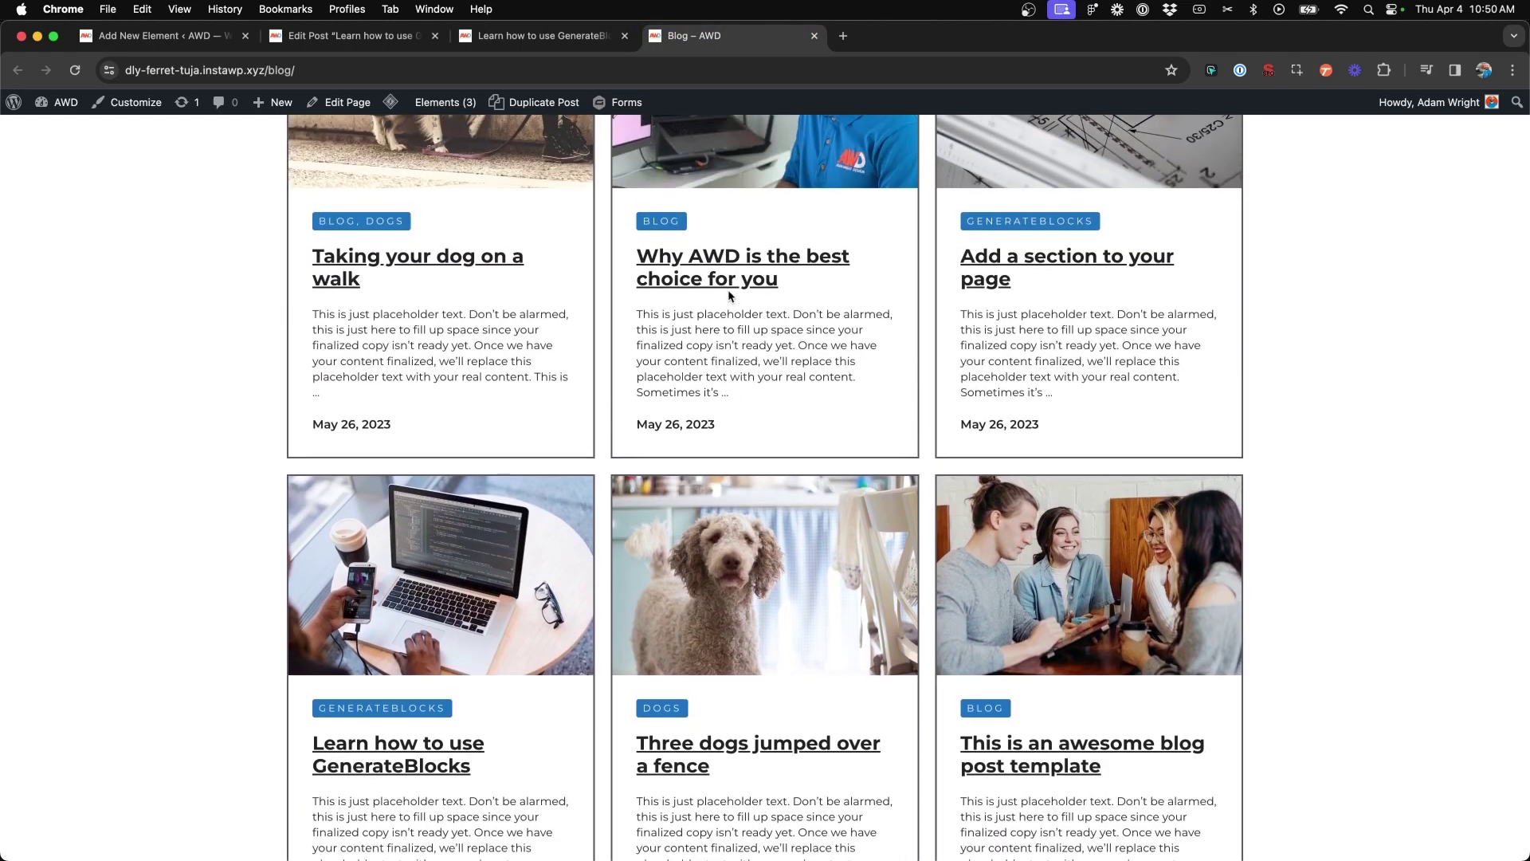
pyautogui.click(542, 36)
pyautogui.scroll(-1, 597, 404)
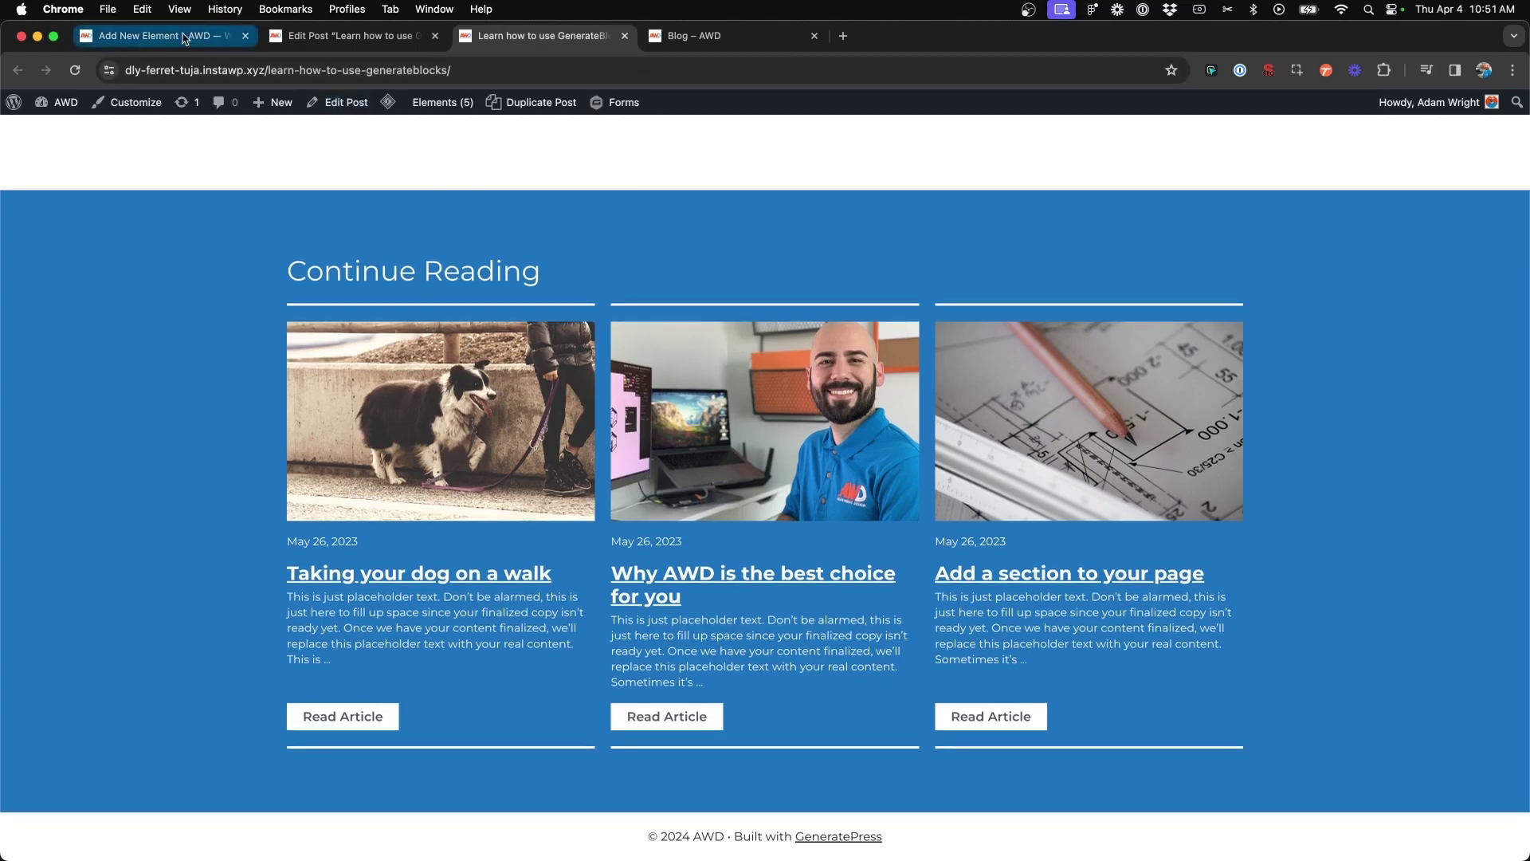
pyautogui.click(151, 36)
pyautogui.scroll(-1, 1443, 478)
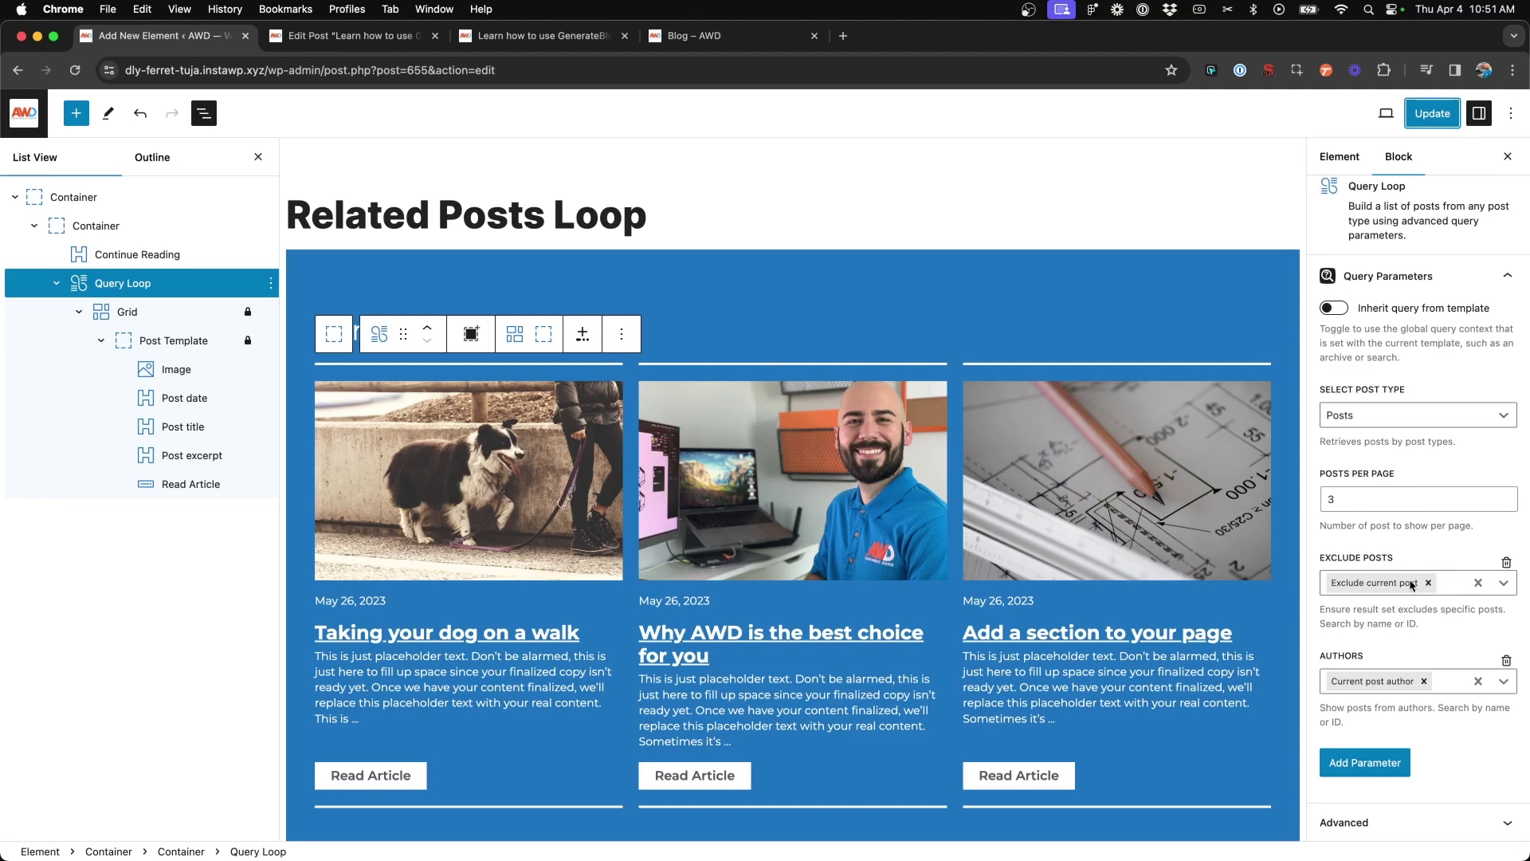
pyautogui.click(544, 36)
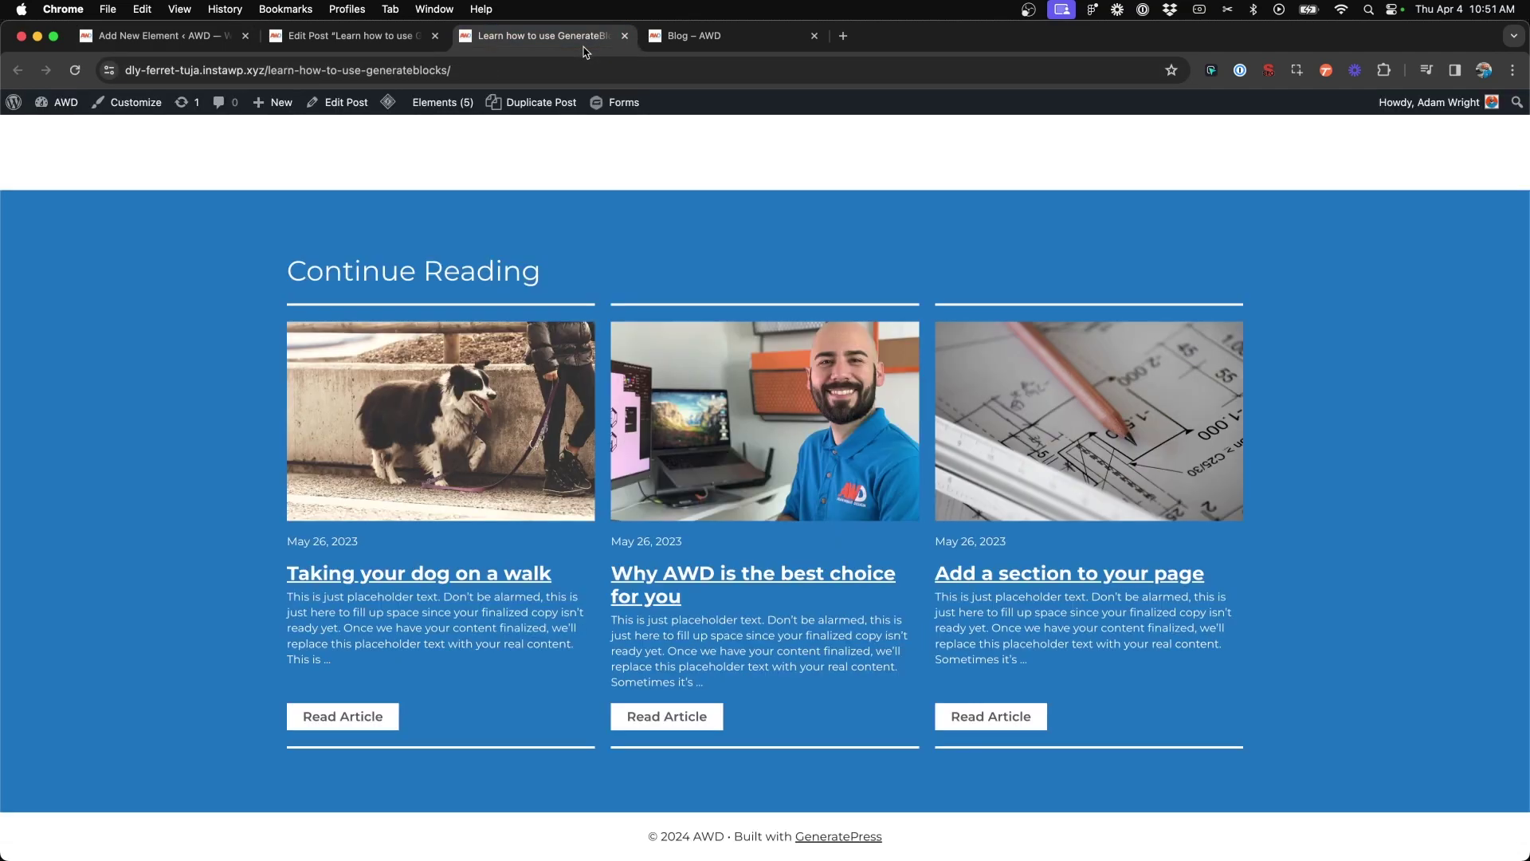